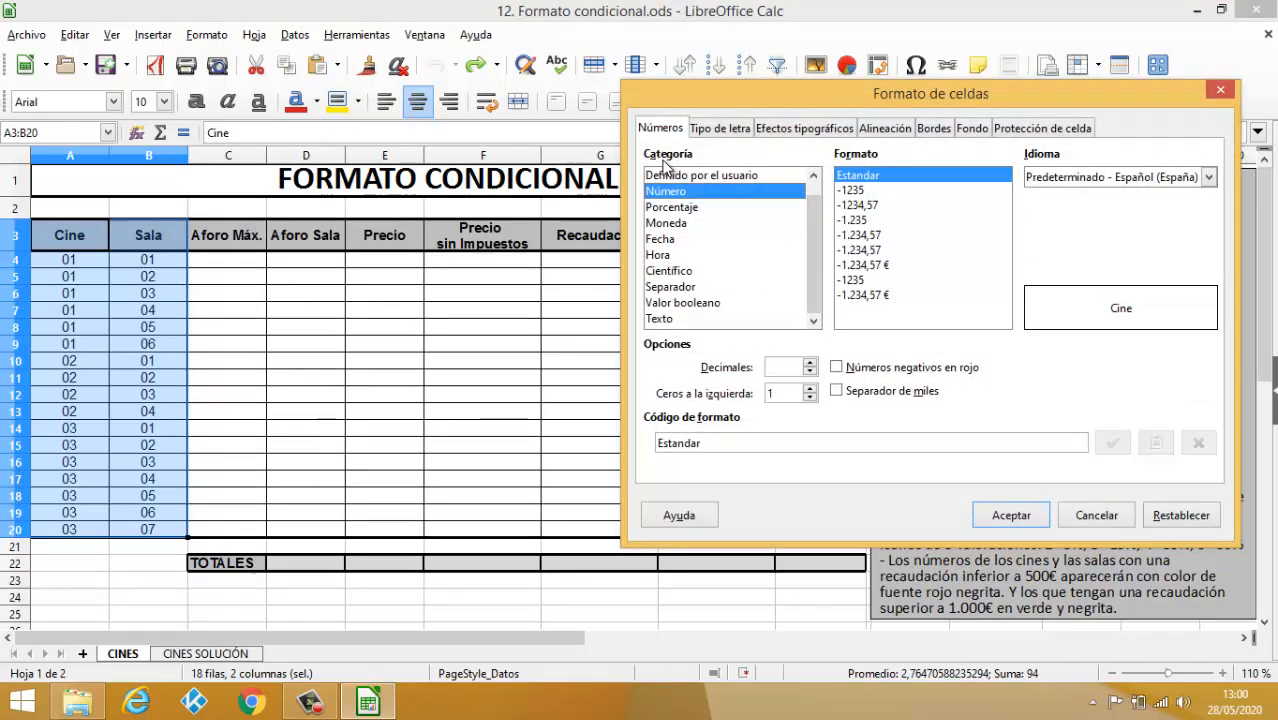
Review the number, font, font effects, alignment and border settings in the cell formatting dialog for A3:B20, and cancel without changes.
left_click(729, 137)
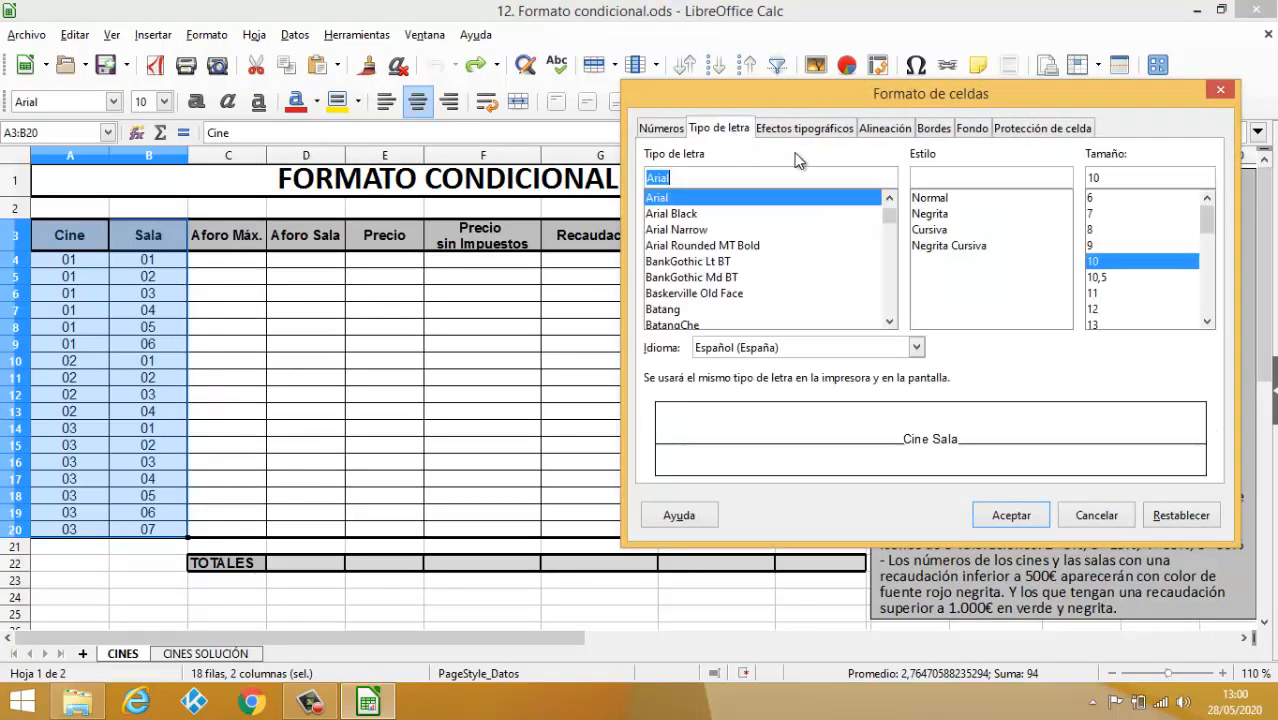
left_click(805, 129)
left_click(734, 128)
left_click(684, 130)
left_click(832, 131)
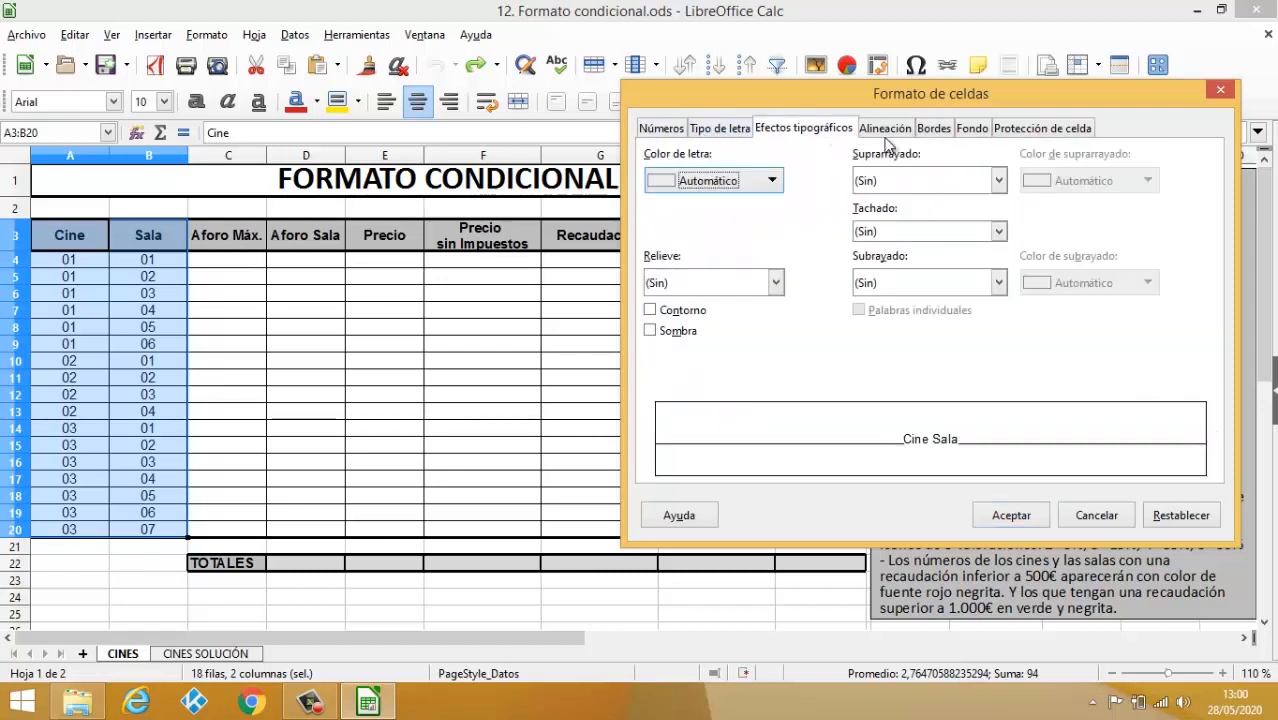
left_click(887, 130)
left_click(935, 131)
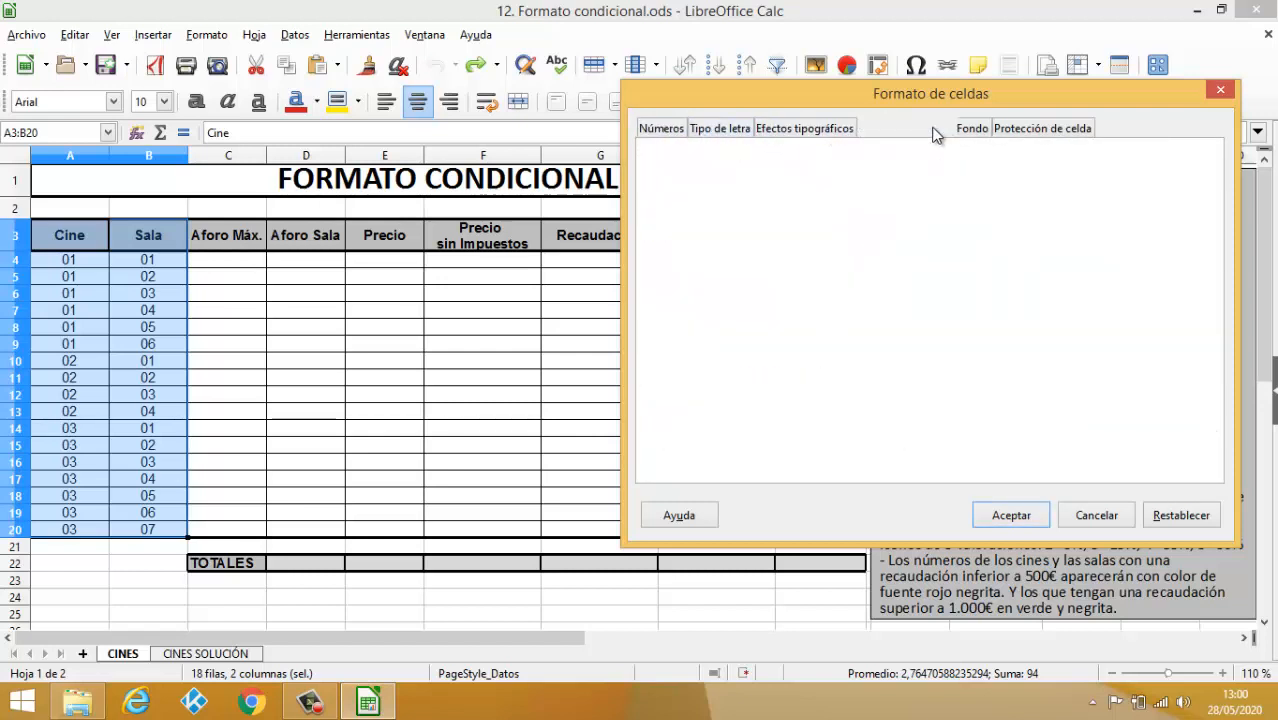
left_click(663, 132)
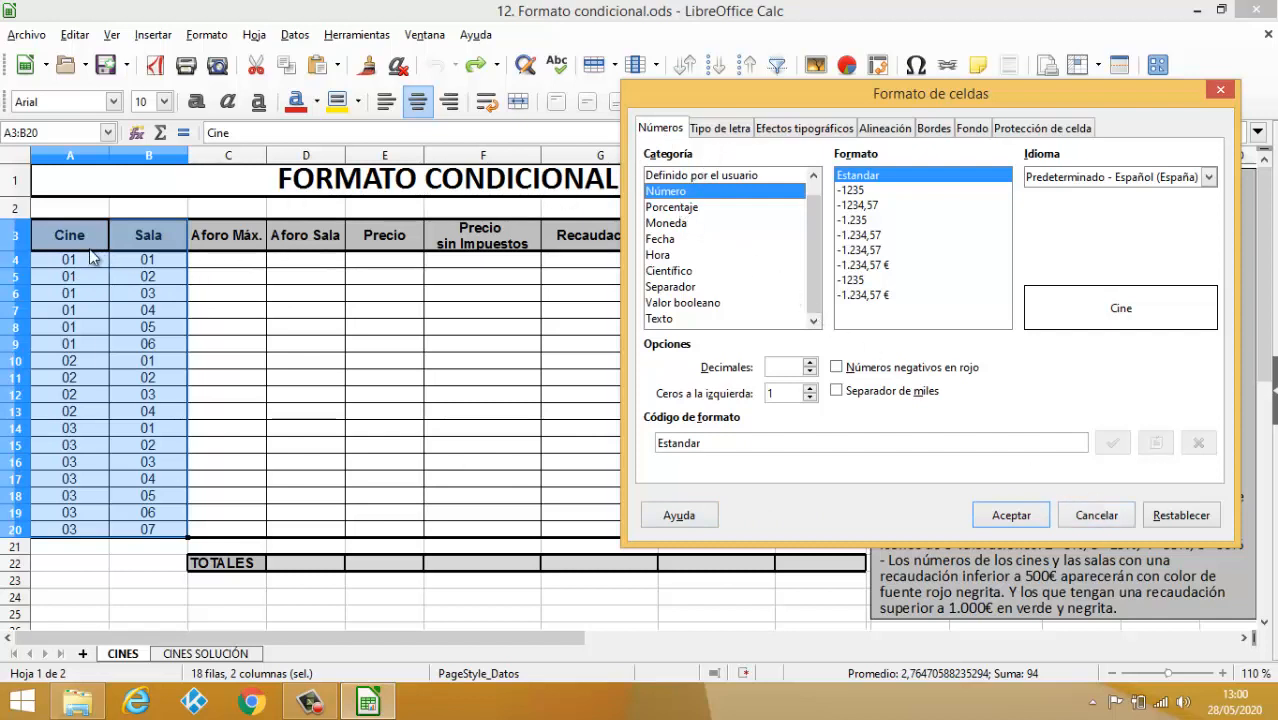
left_click(1096, 515)
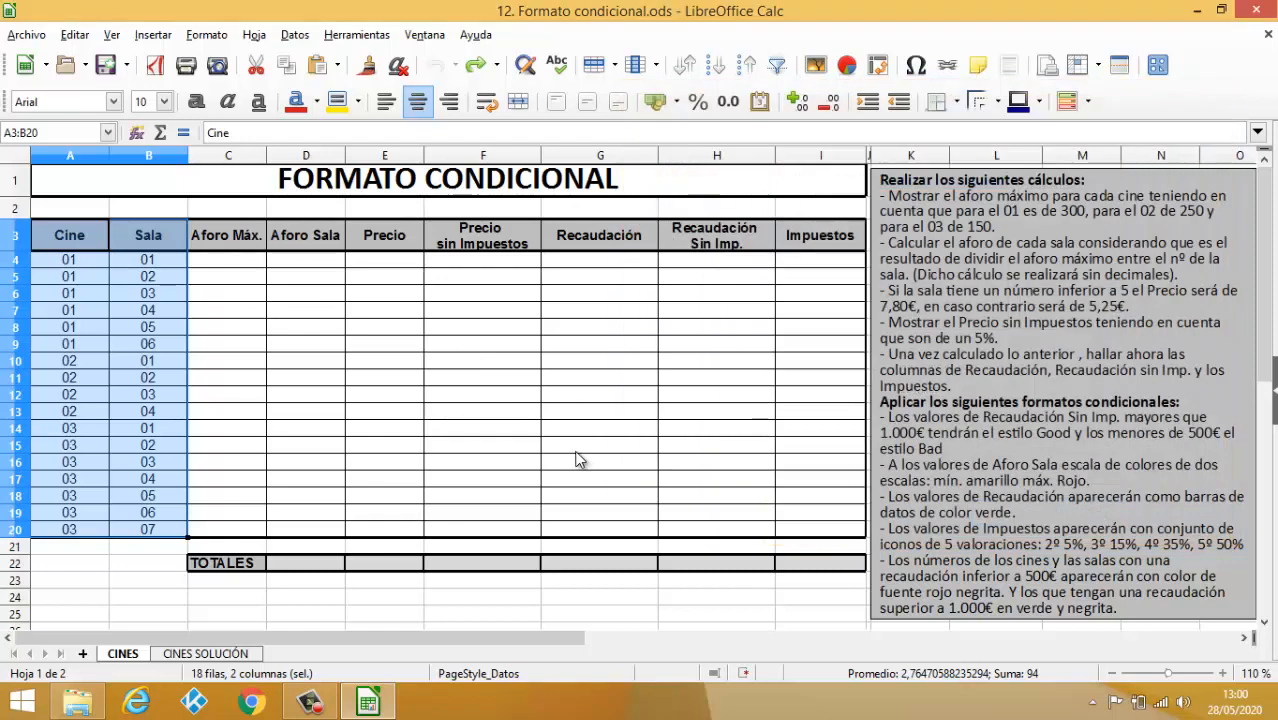
Examine the available conditional formatting types for a table cell, without applying any of them.
left_click(500, 399)
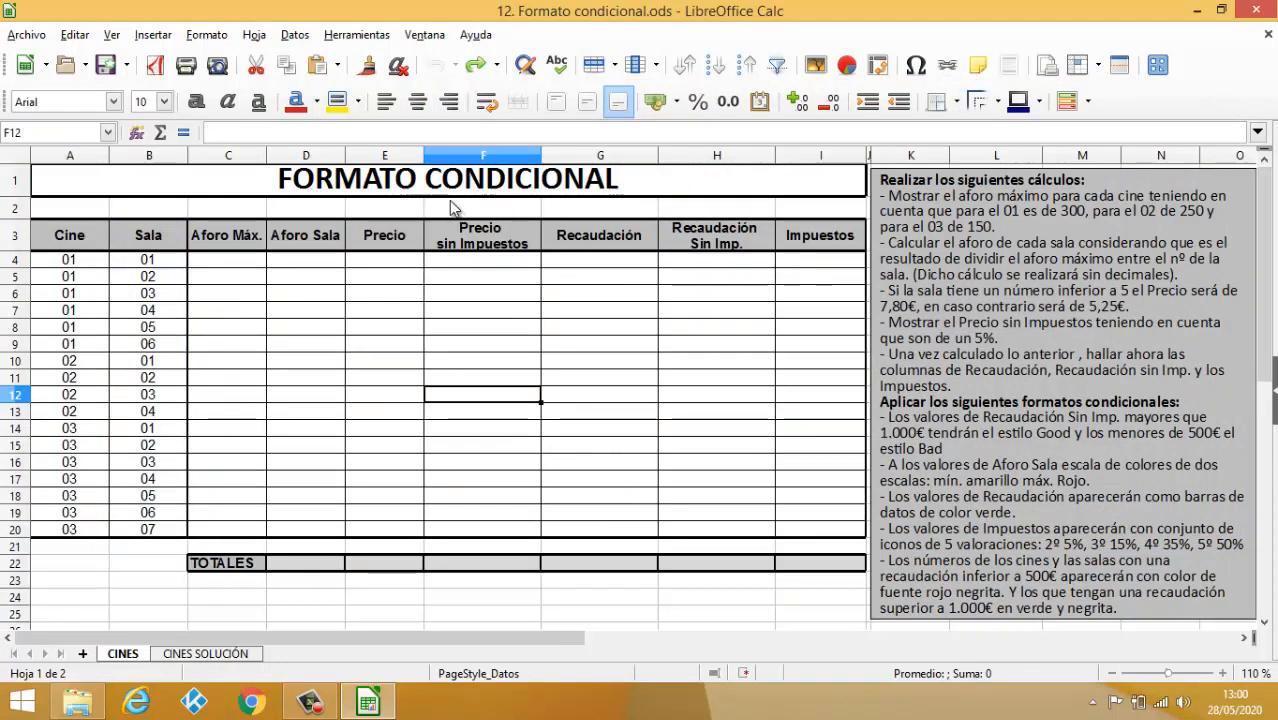
left_click(208, 36)
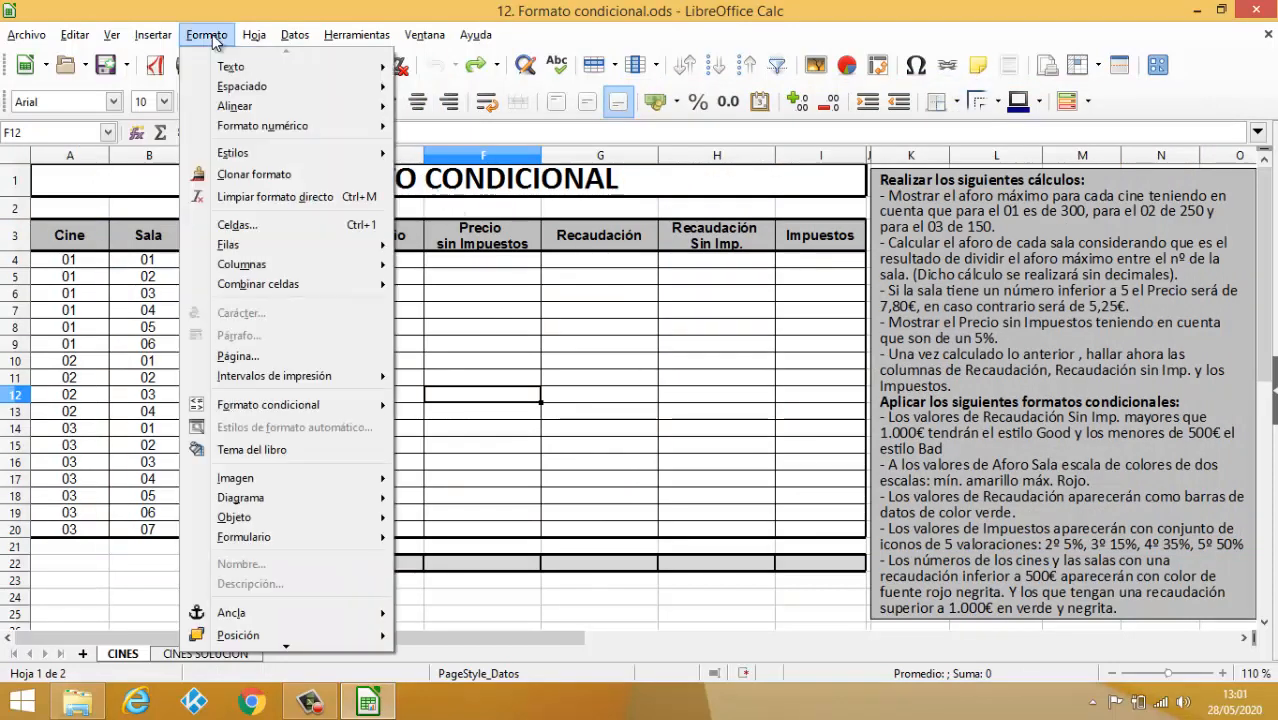
mouse_move(254, 408)
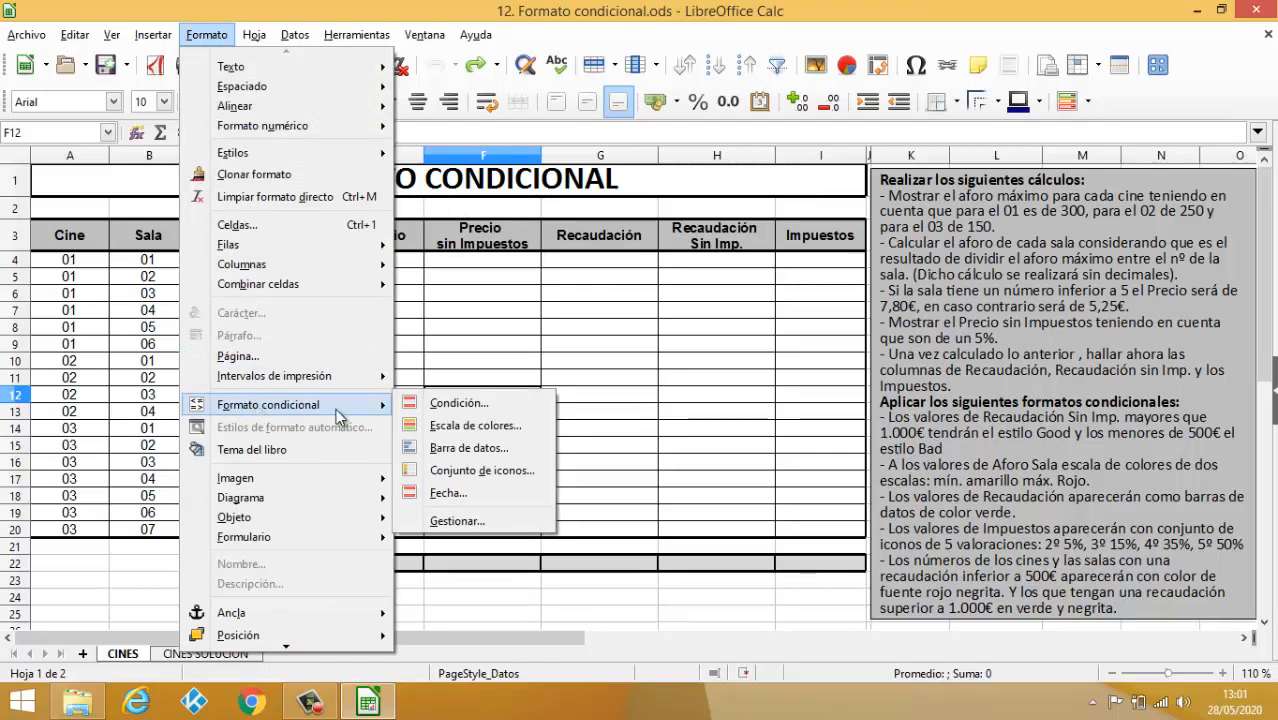
left_click(428, 35)
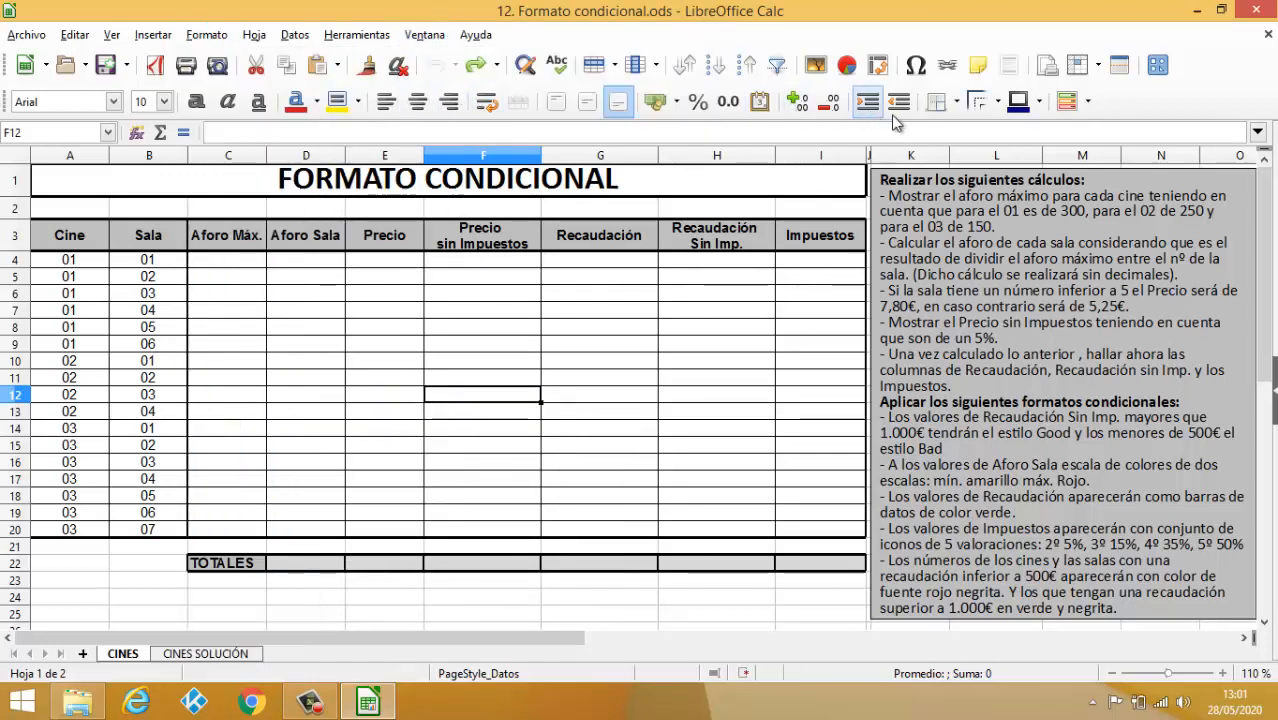
left_click(1088, 103)
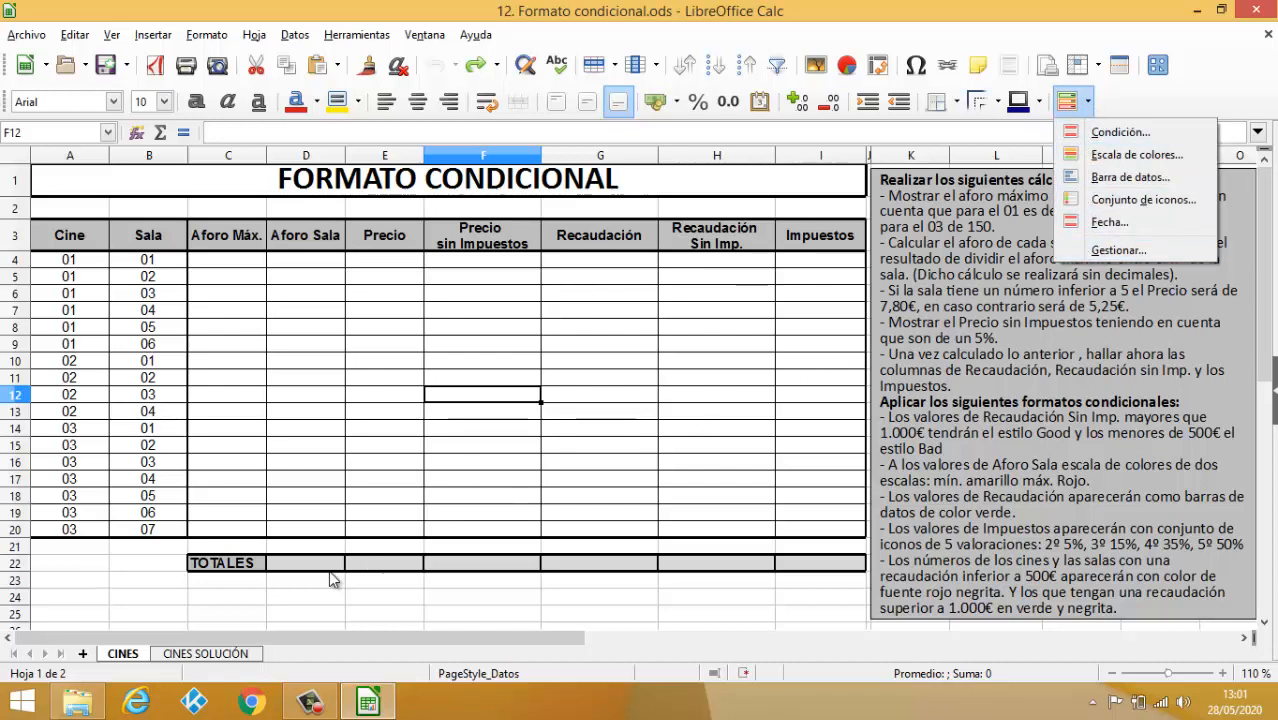
left_click(146, 600)
left_click(148, 578)
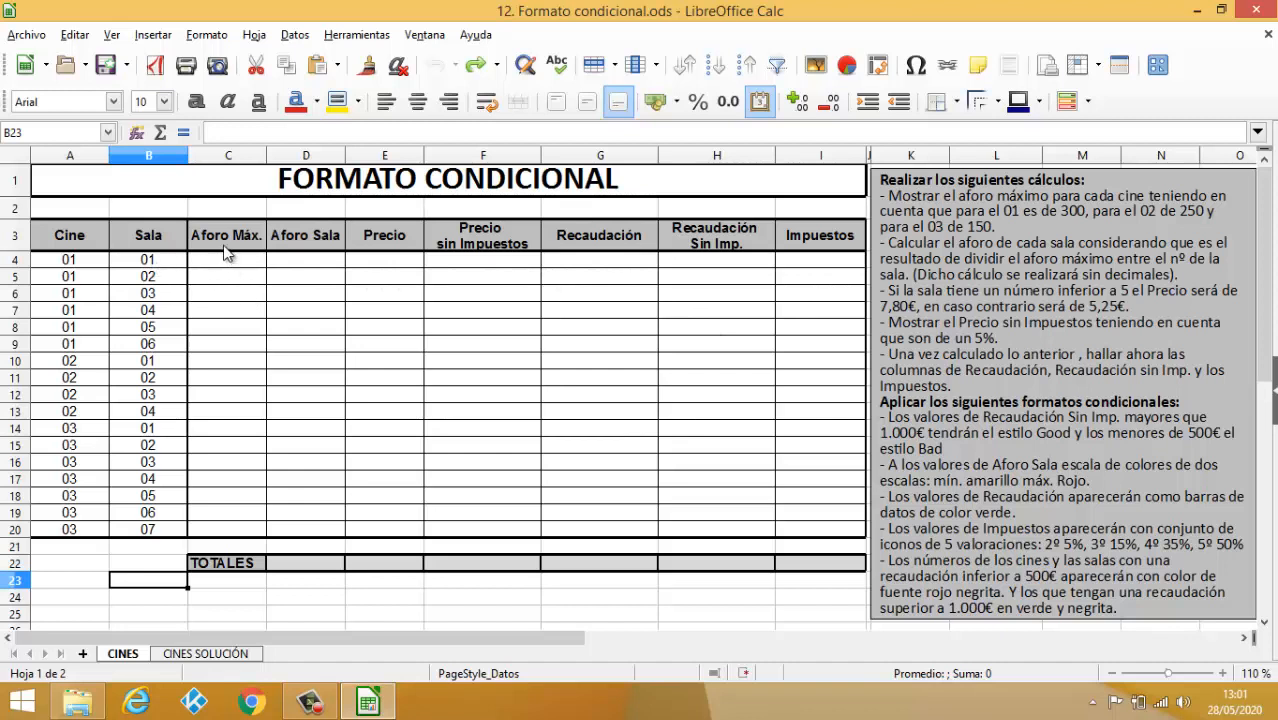
On the CINES SOLUCIÓN sheet, test the conditional formats by entering 25 in D2, and undo that entry.
left_click(223, 653)
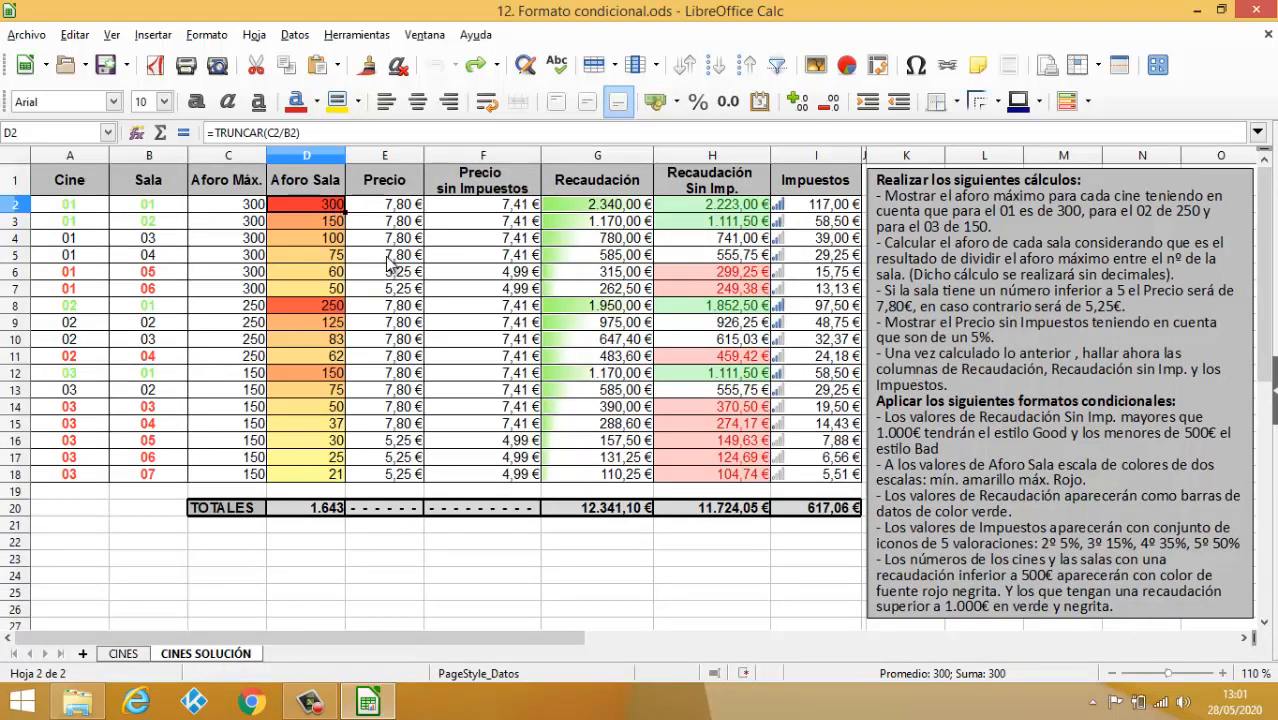
type("25")
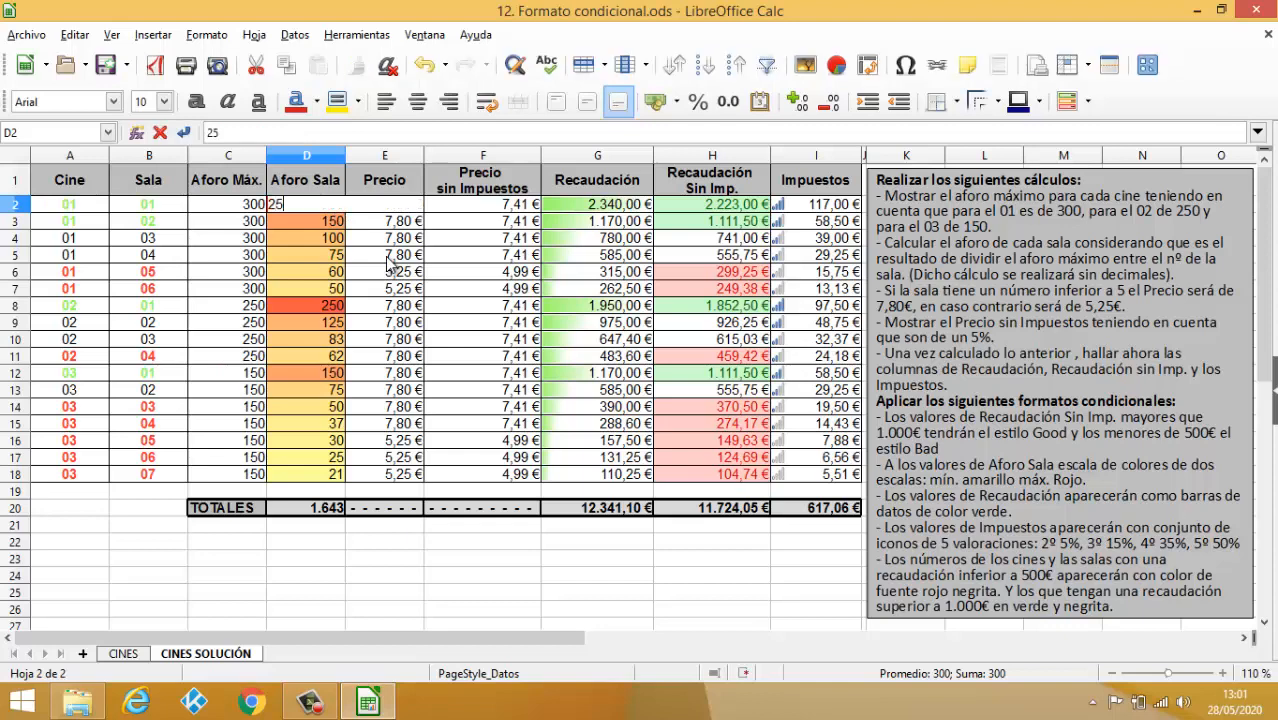
key("Return")
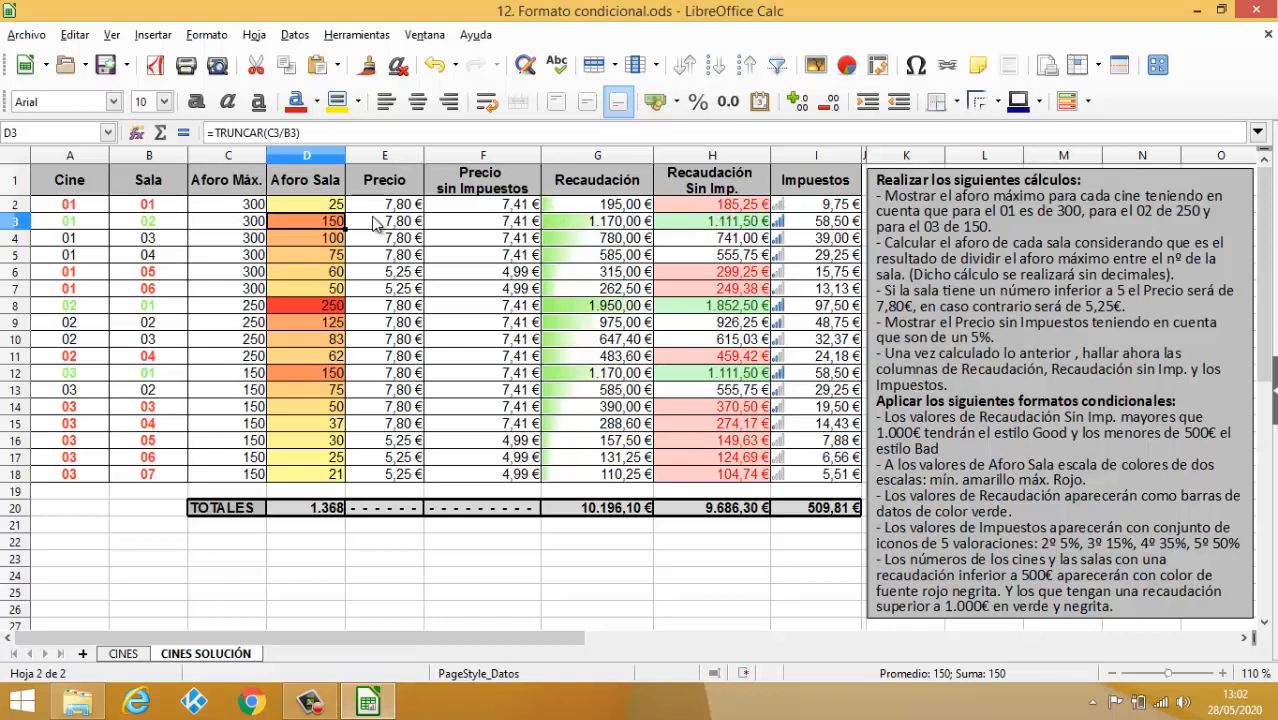
left_click(434, 67)
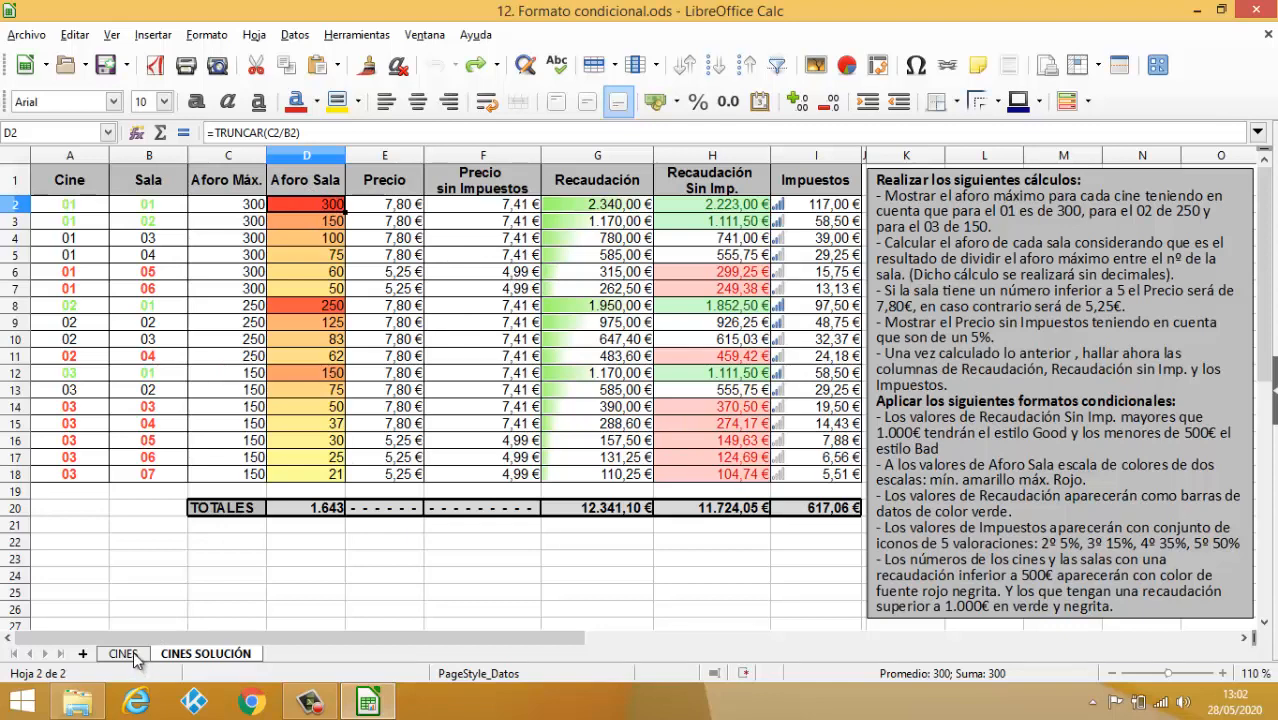
On the CINES sheet, start the Aforo Máx. formula in C4 with =SI(A4=1;300; for cinema 01.
left_click(125, 653)
left_click(218, 263)
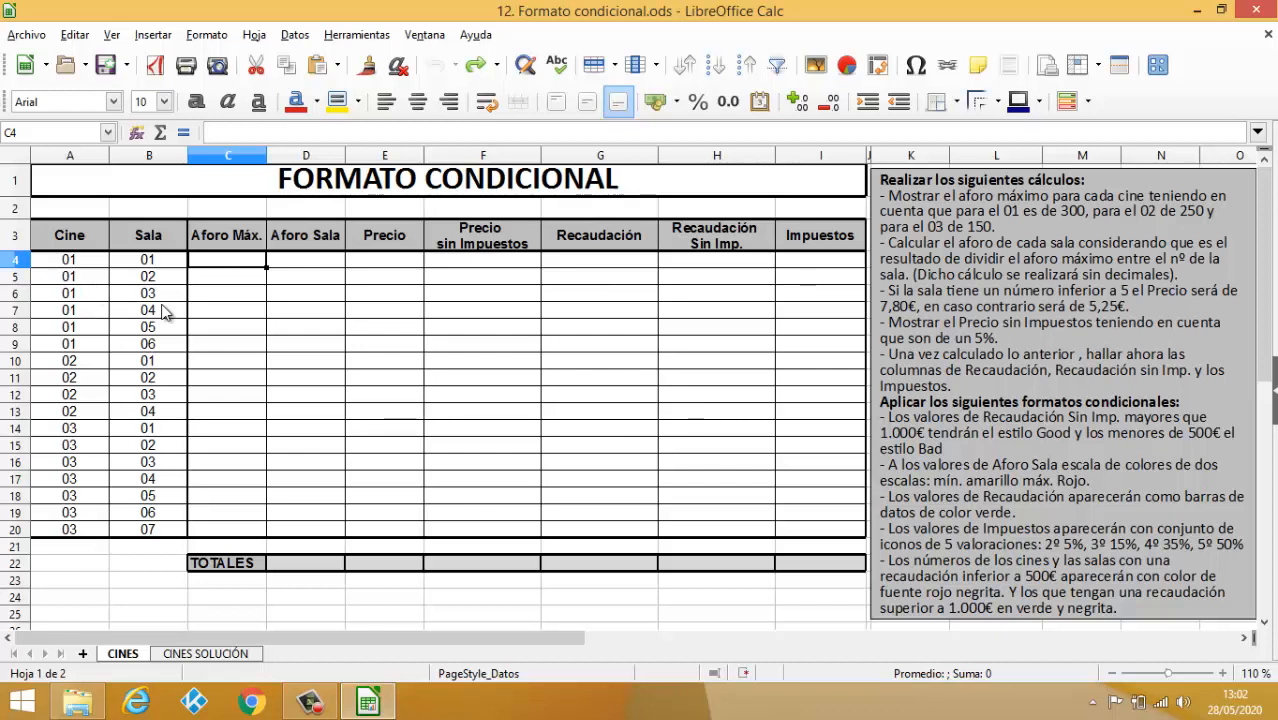
type("=SI(")
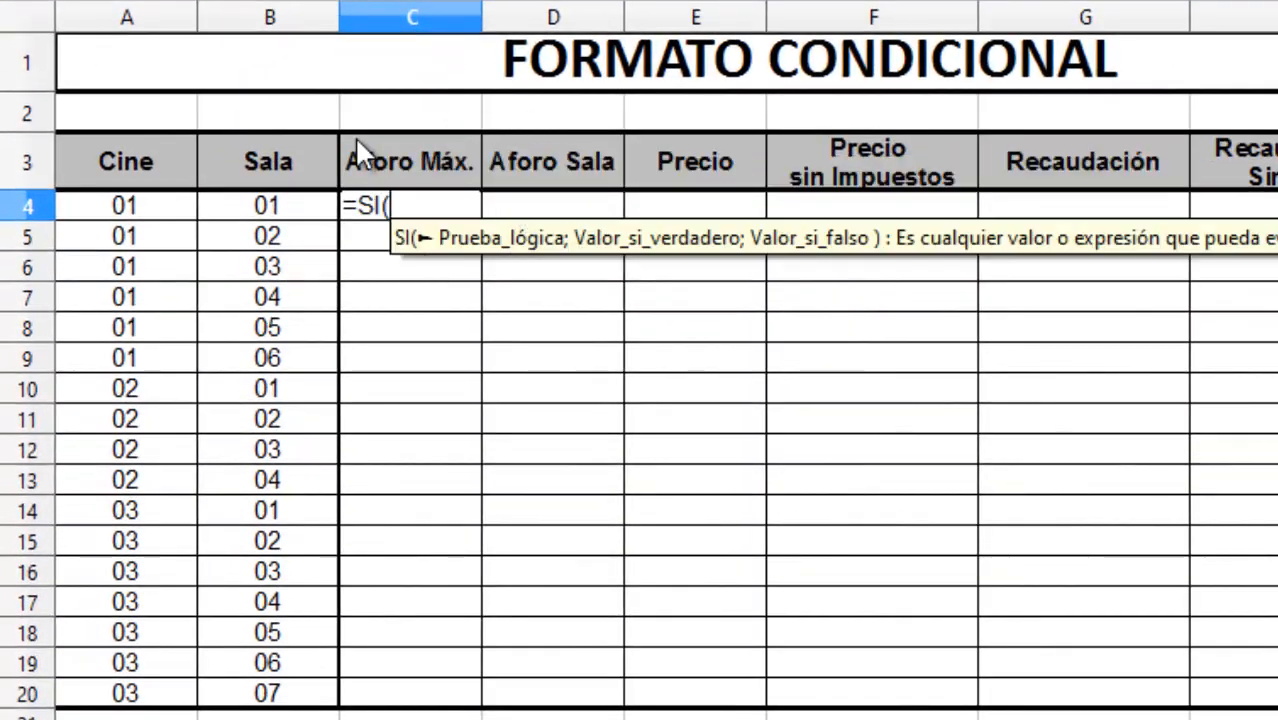
left_click(150, 208)
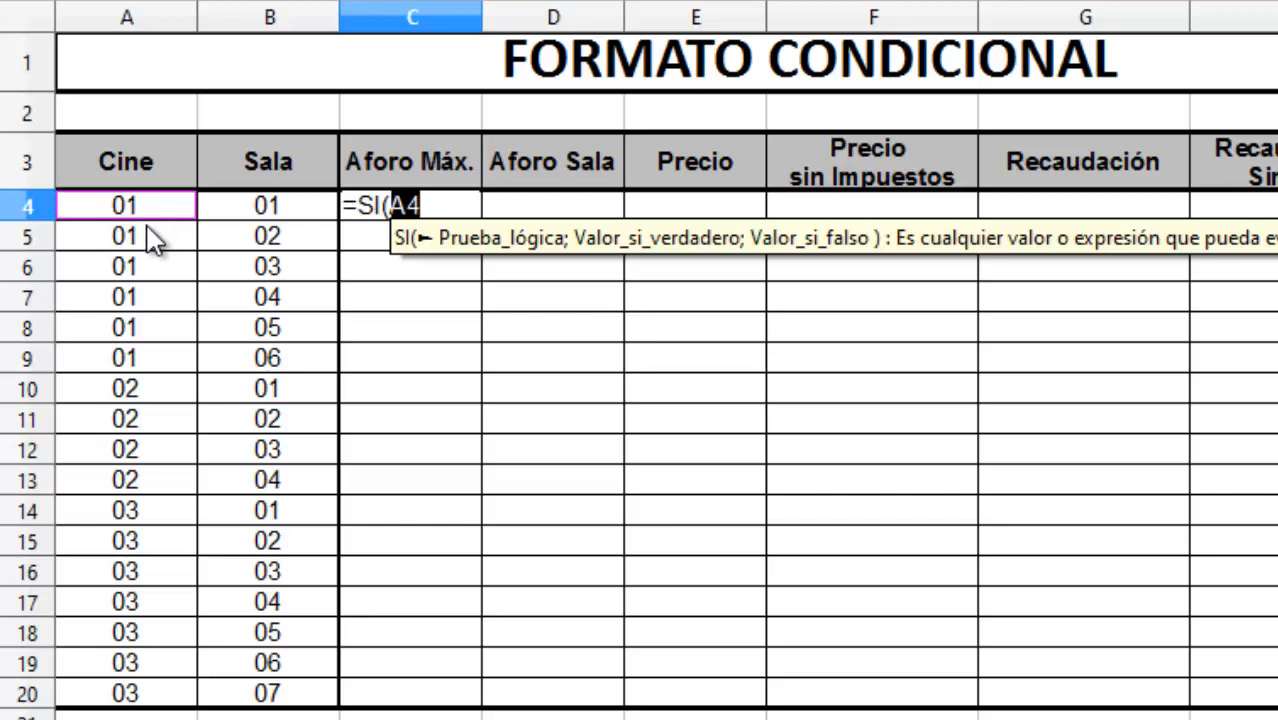
type("=")
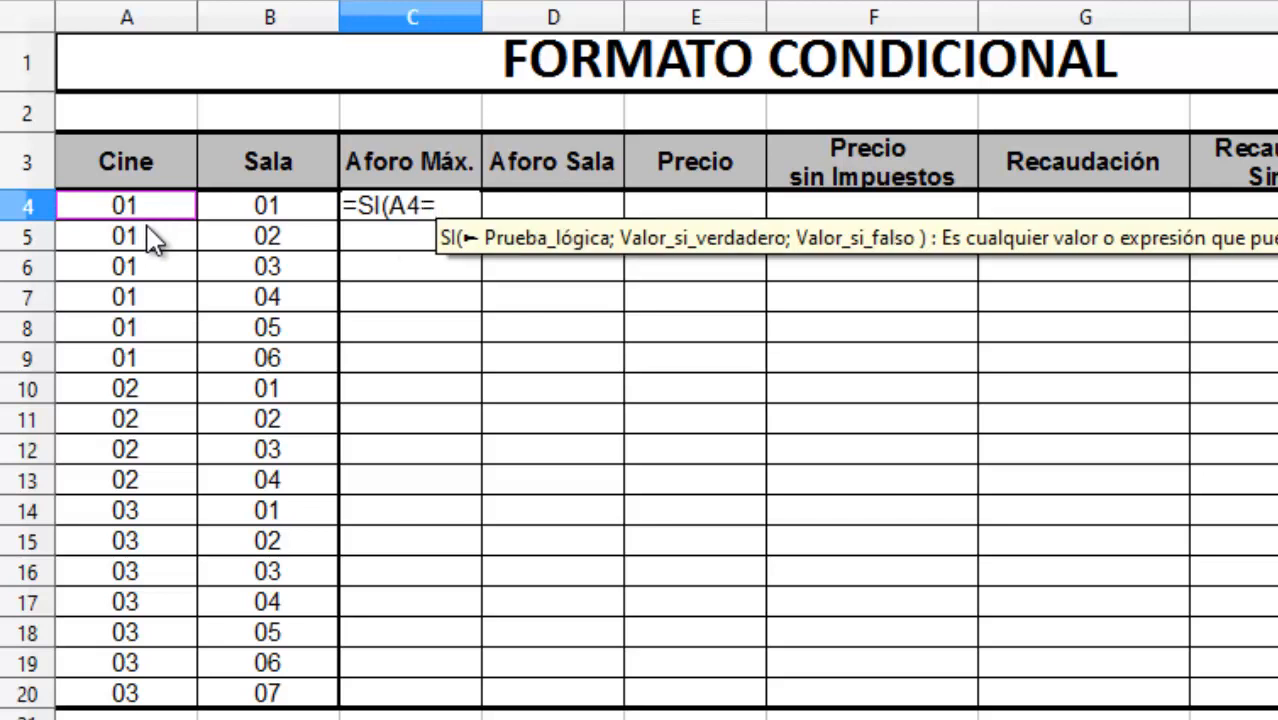
type("1")
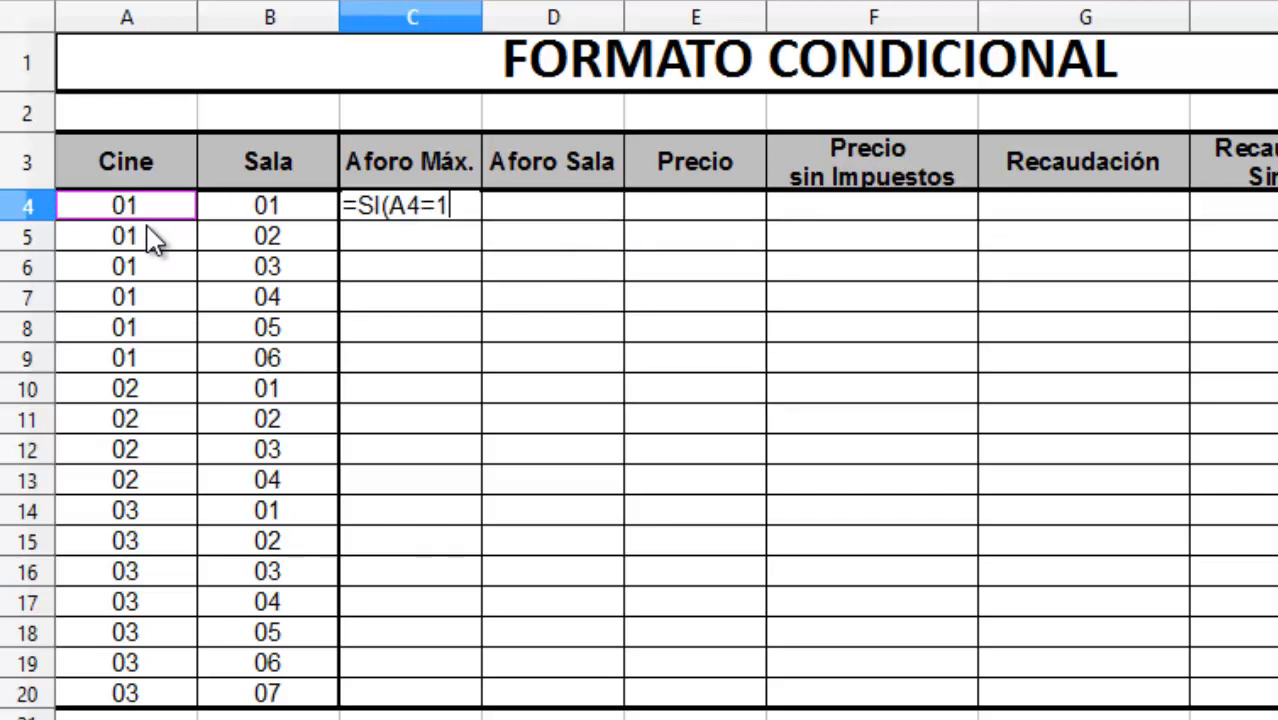
type(";")
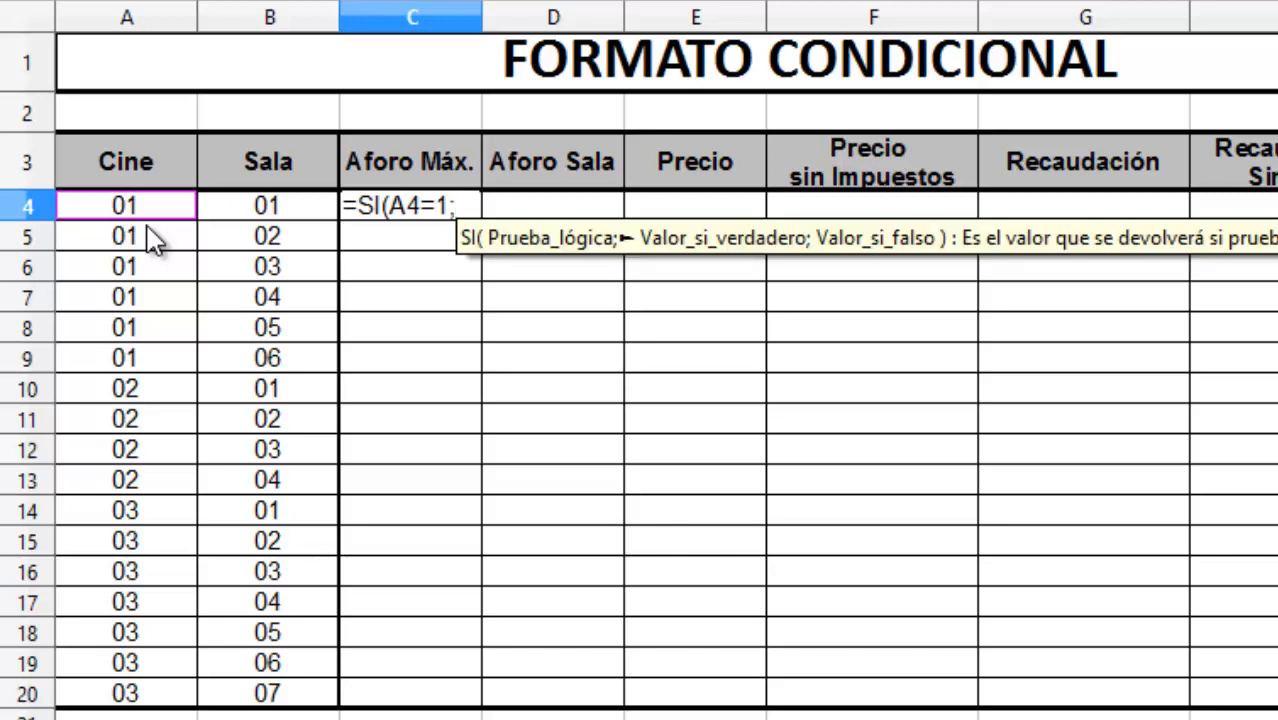
type("300")
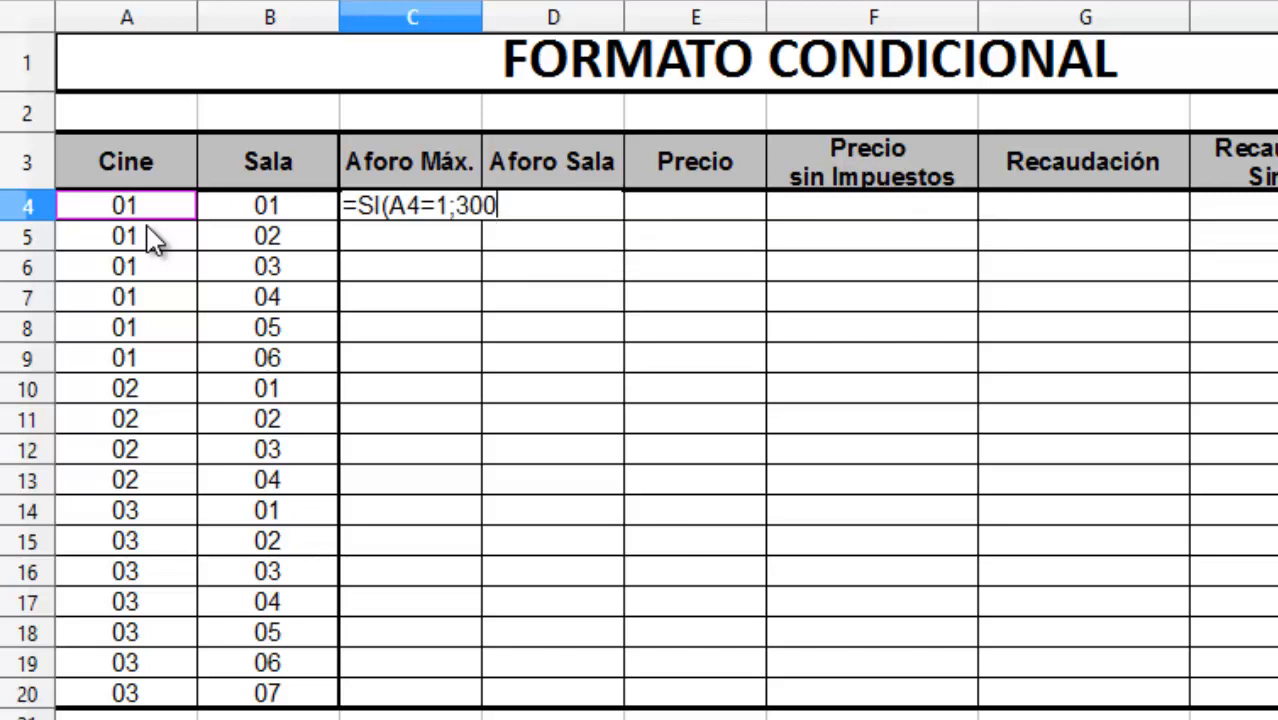
type(";")
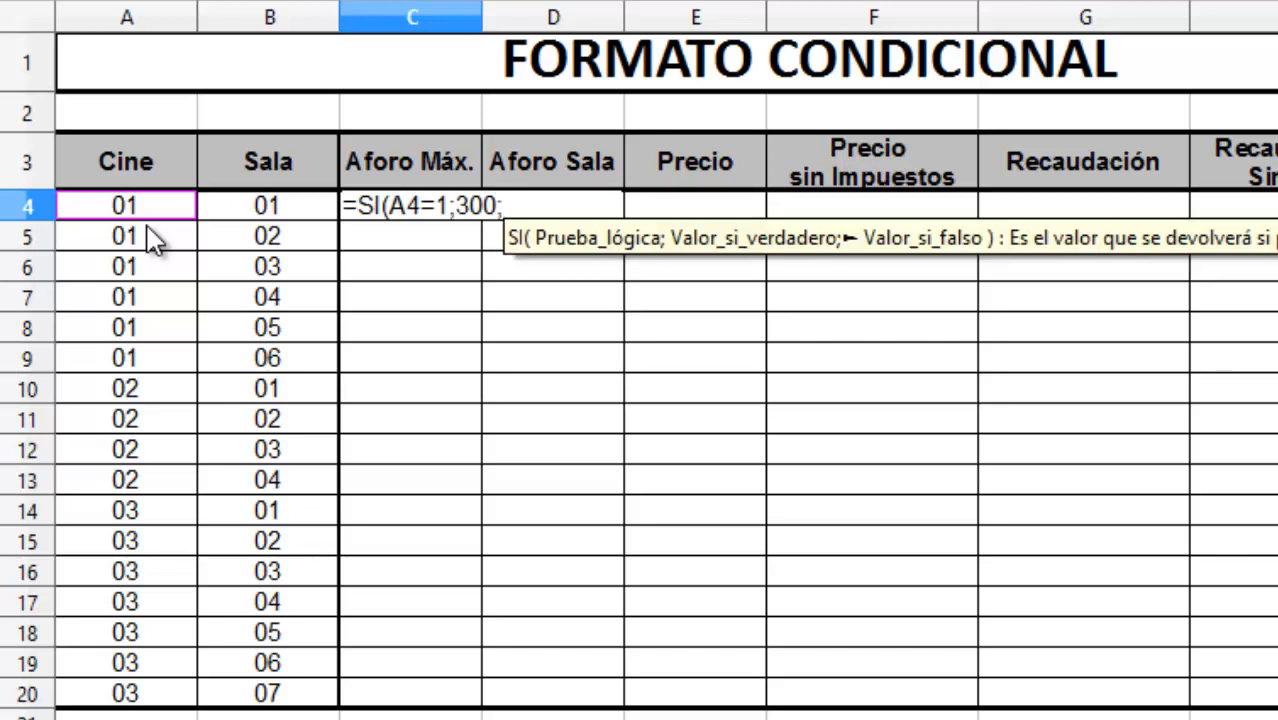
Continue the C4 formula with a nested condition SI(A4=2;250; for cinema 02.
type("SI")
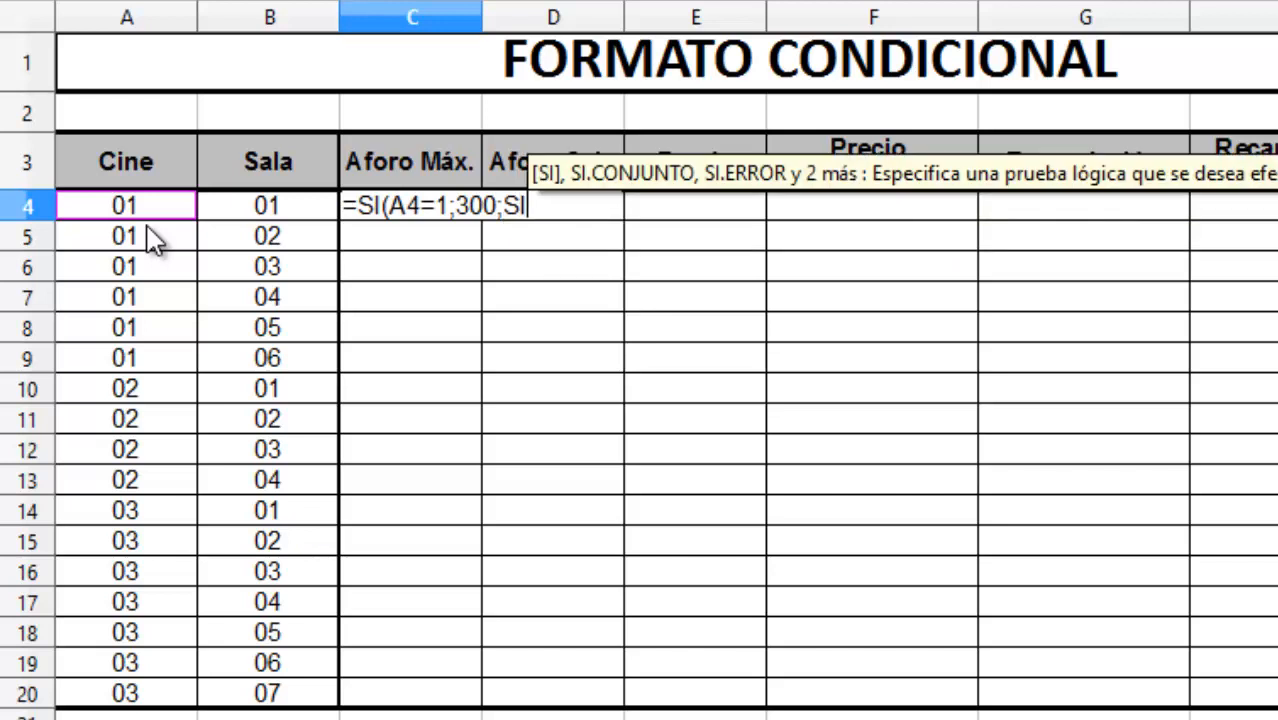
type("(")
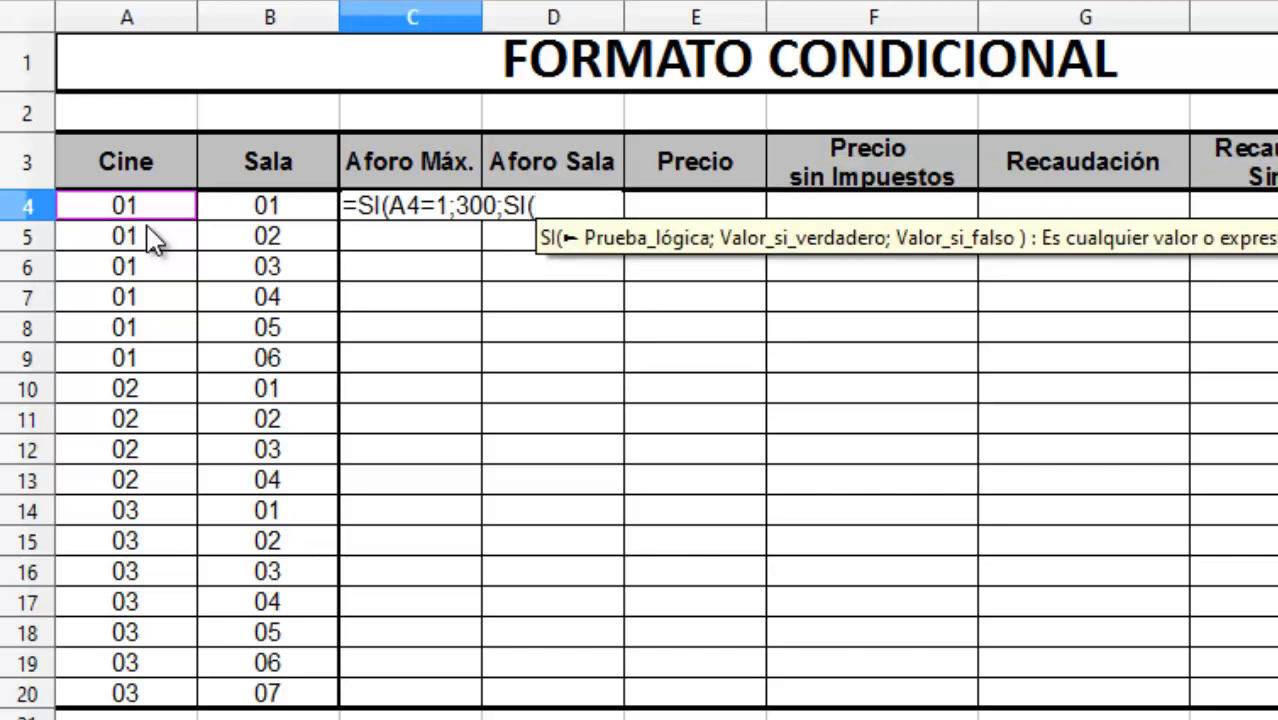
left_click(150, 213)
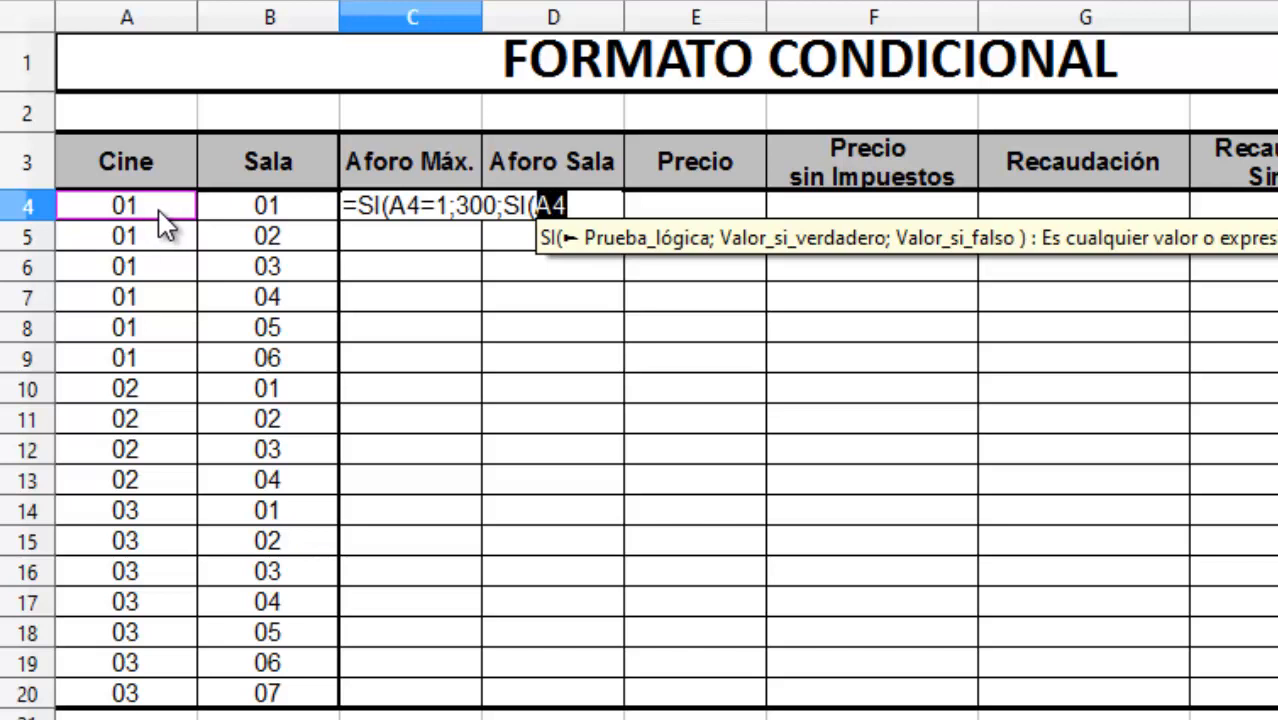
type("=")
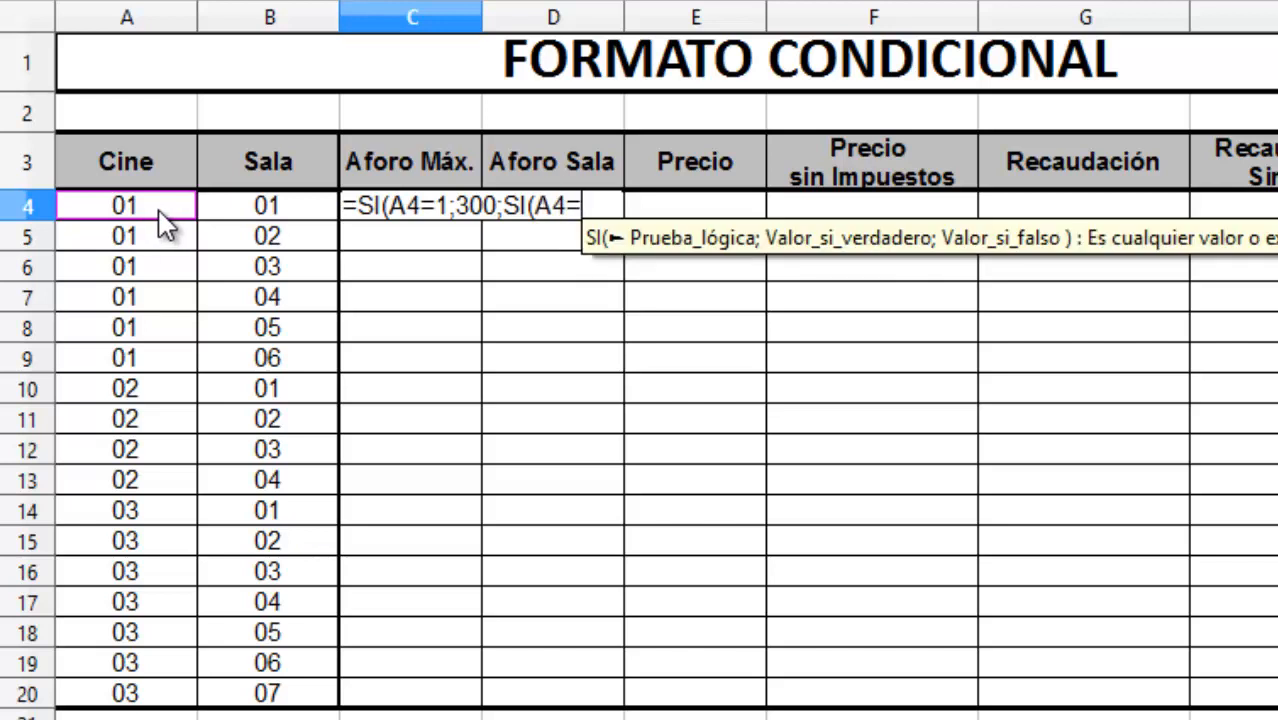
type("2;")
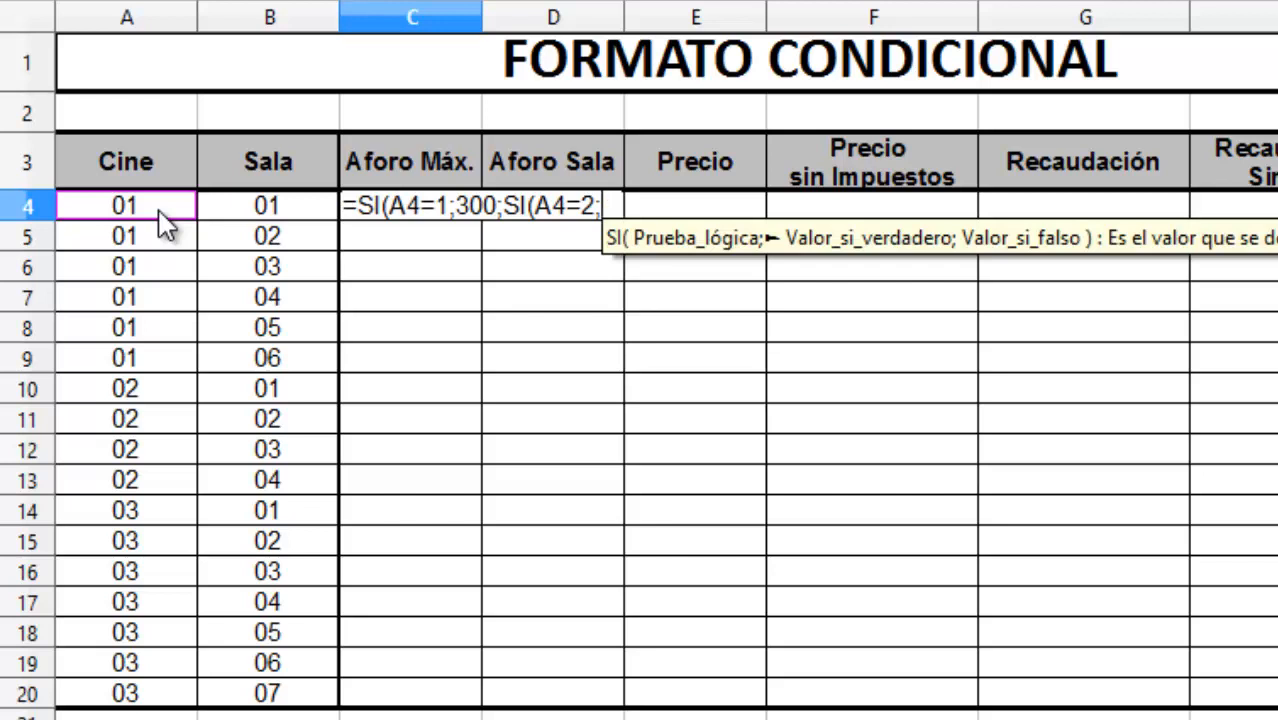
type("250")
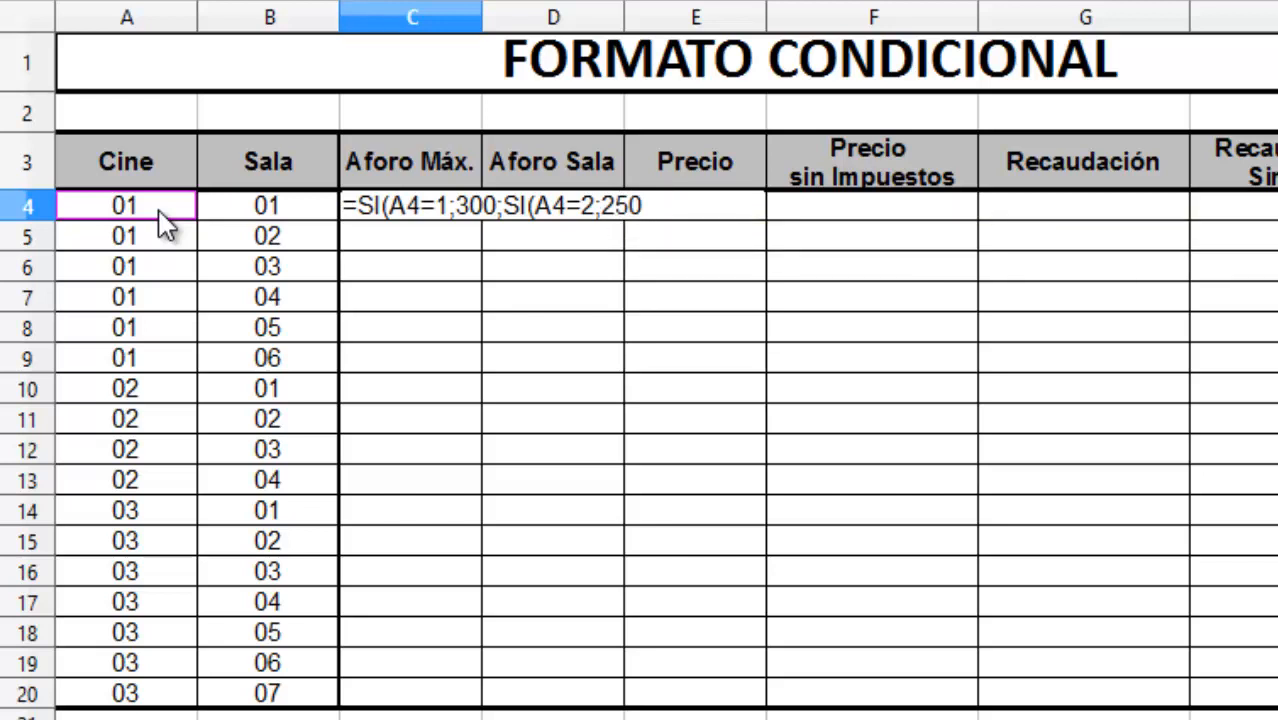
type(";")
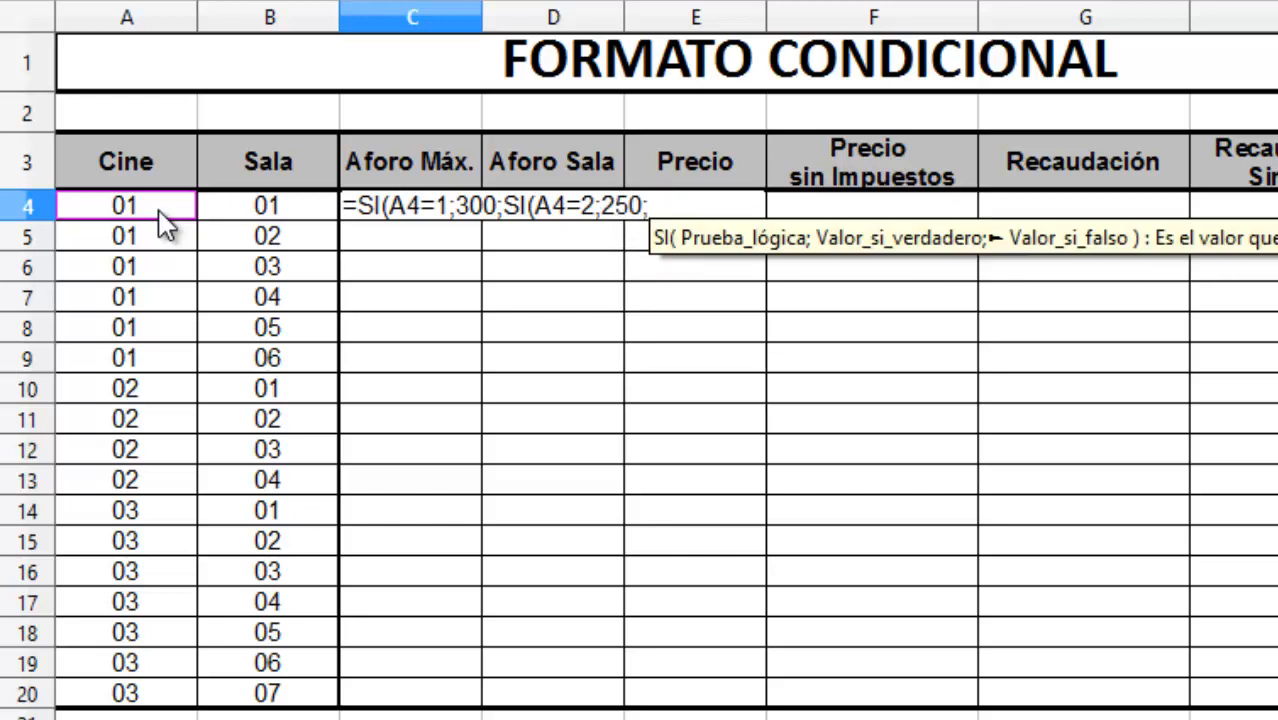
Continue the C4 formula with a third nested condition, SI(A4=3;150, for cinema 03.
type("SI(")
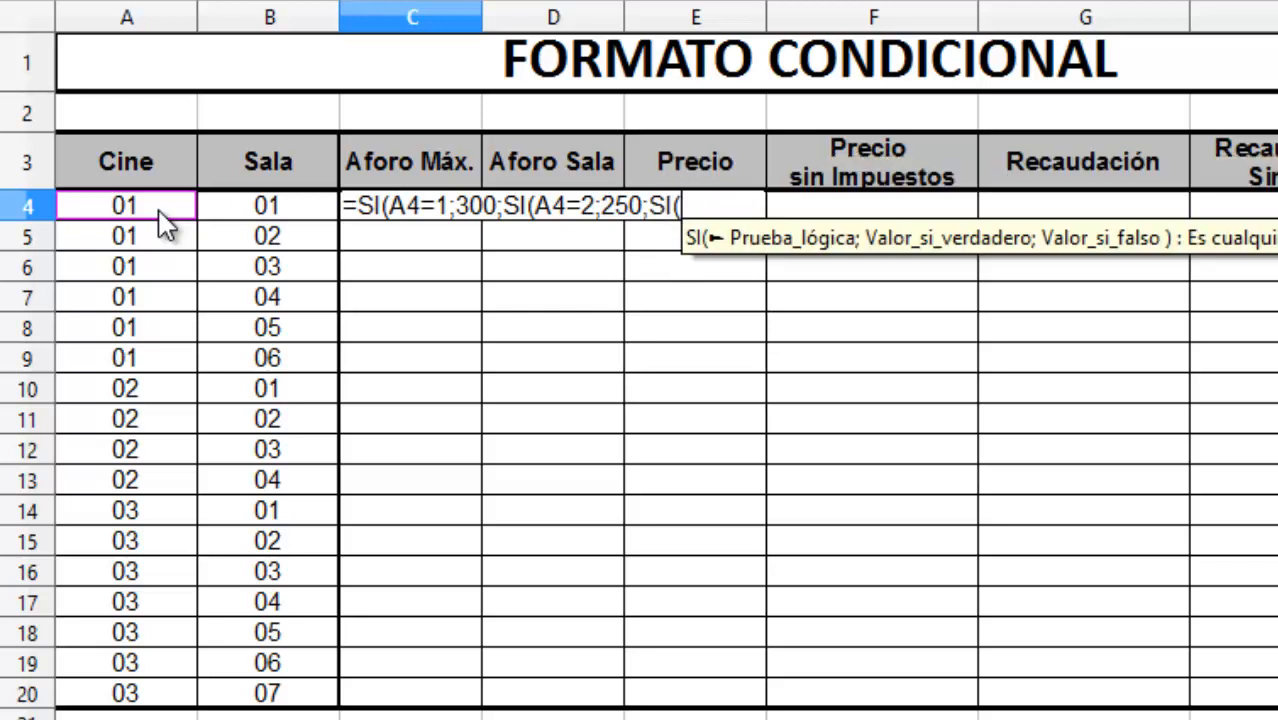
left_click(160, 213)
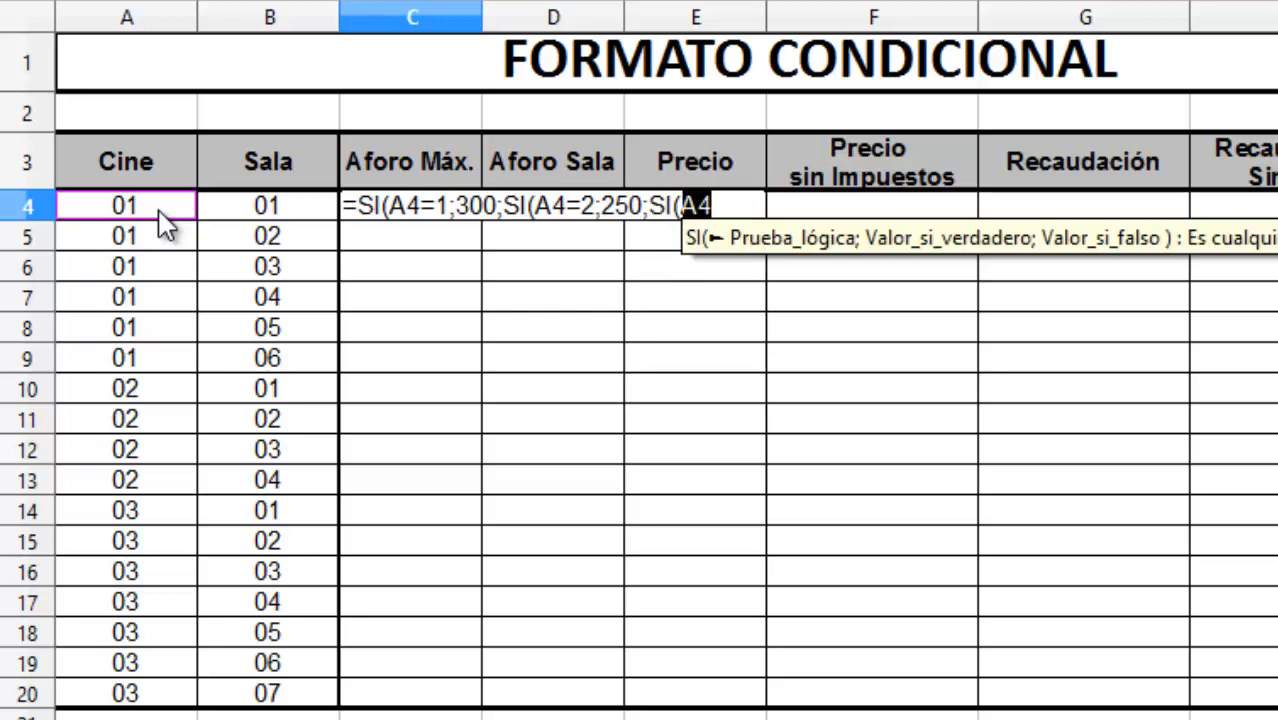
type("=3")
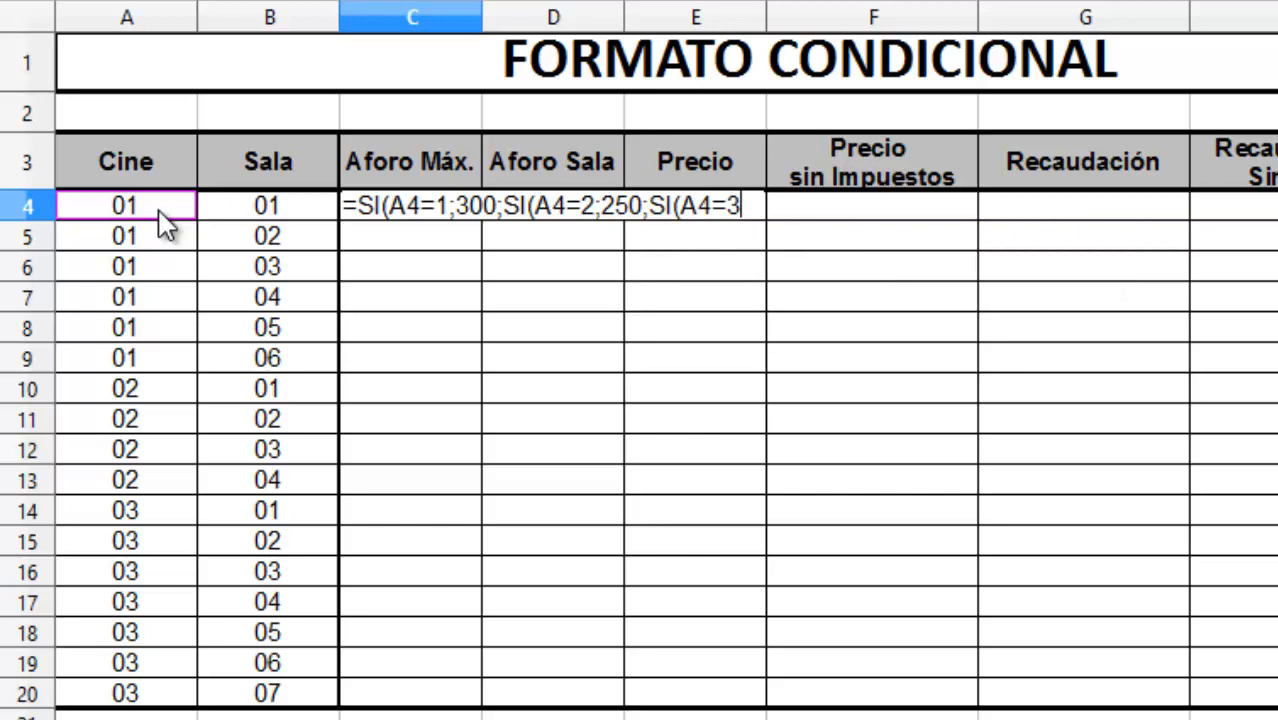
type(";")
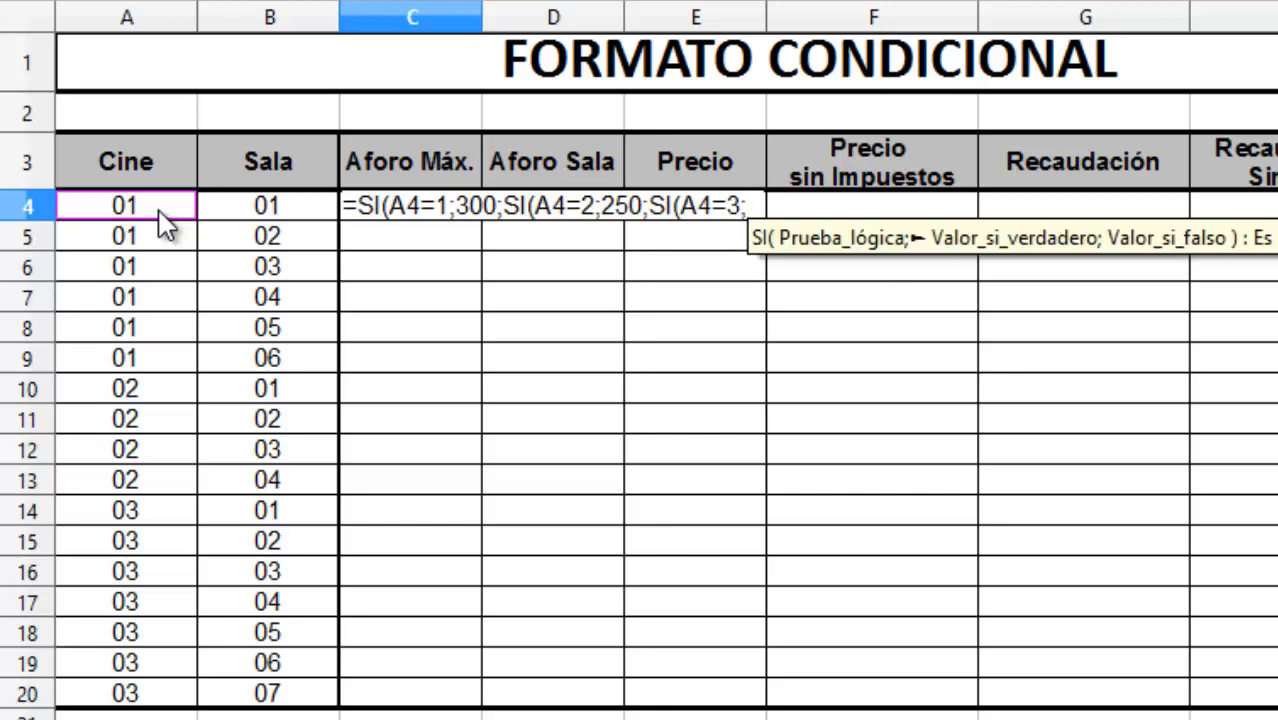
type("150")
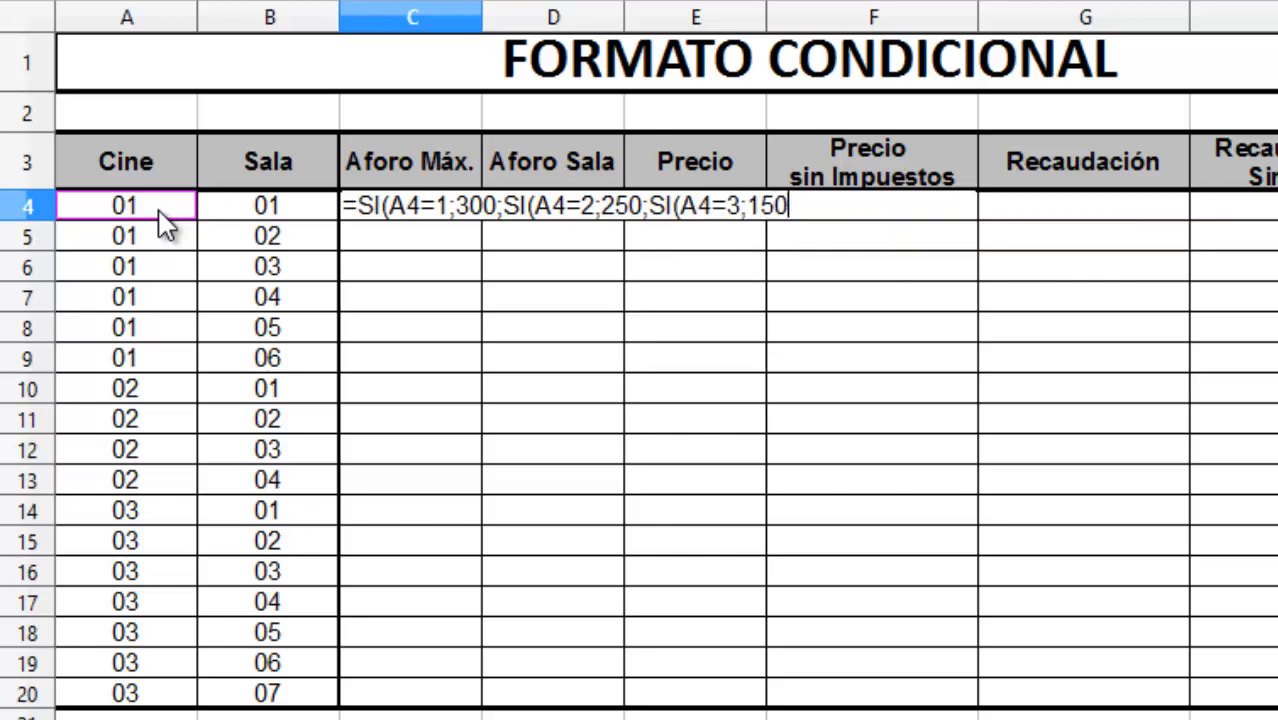
Finish the C4 formula with "" as the final alternative, close all three SI functions, and fill it down through C20.
type(";")
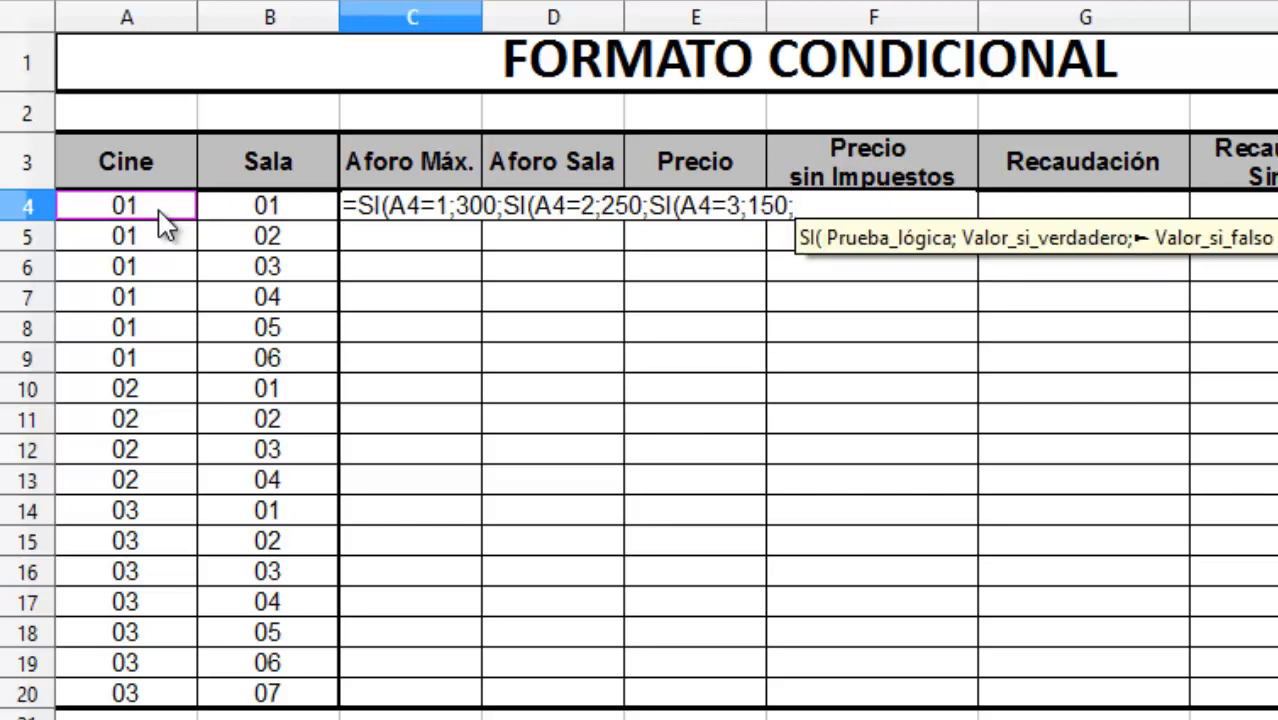
type("\"\"")
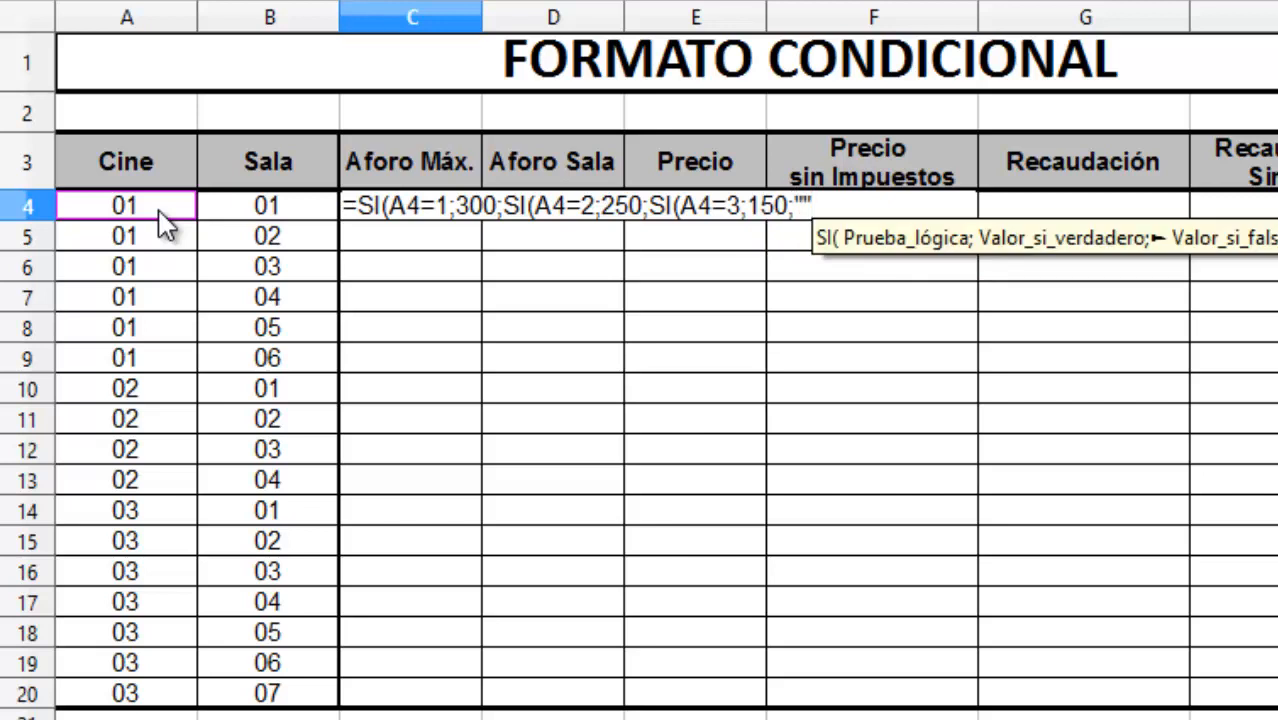
type(")")
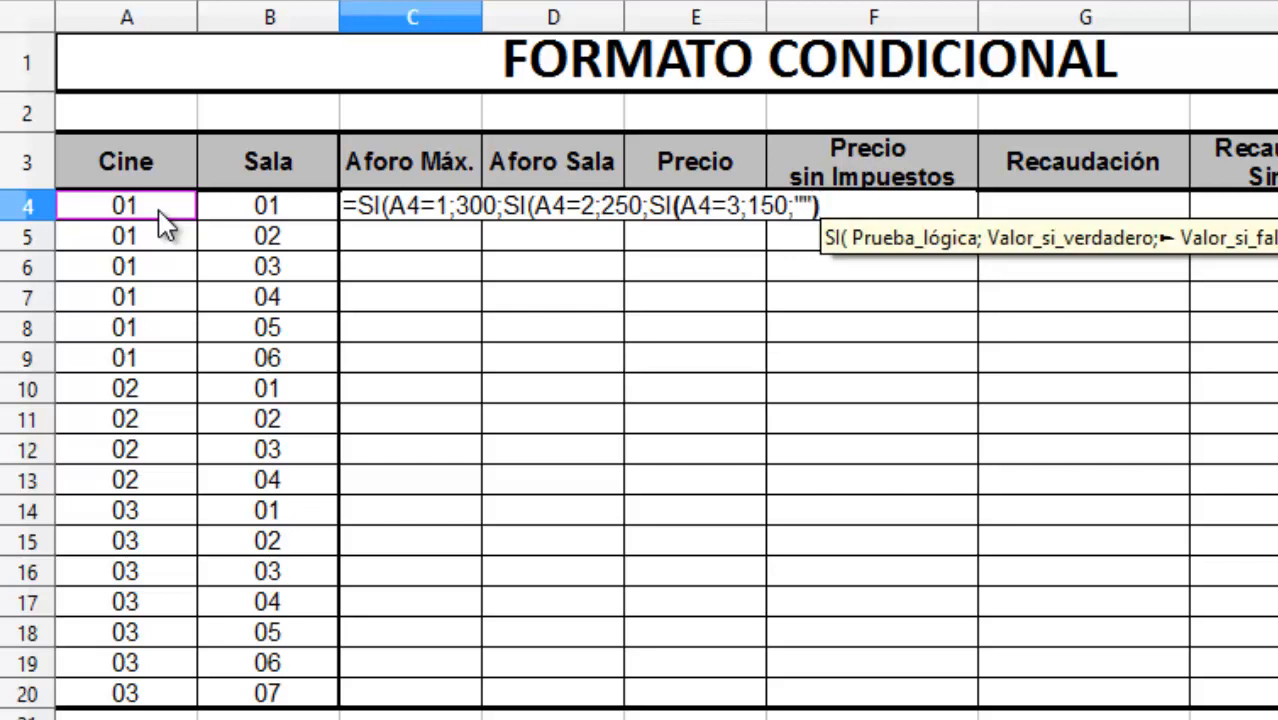
type("))")
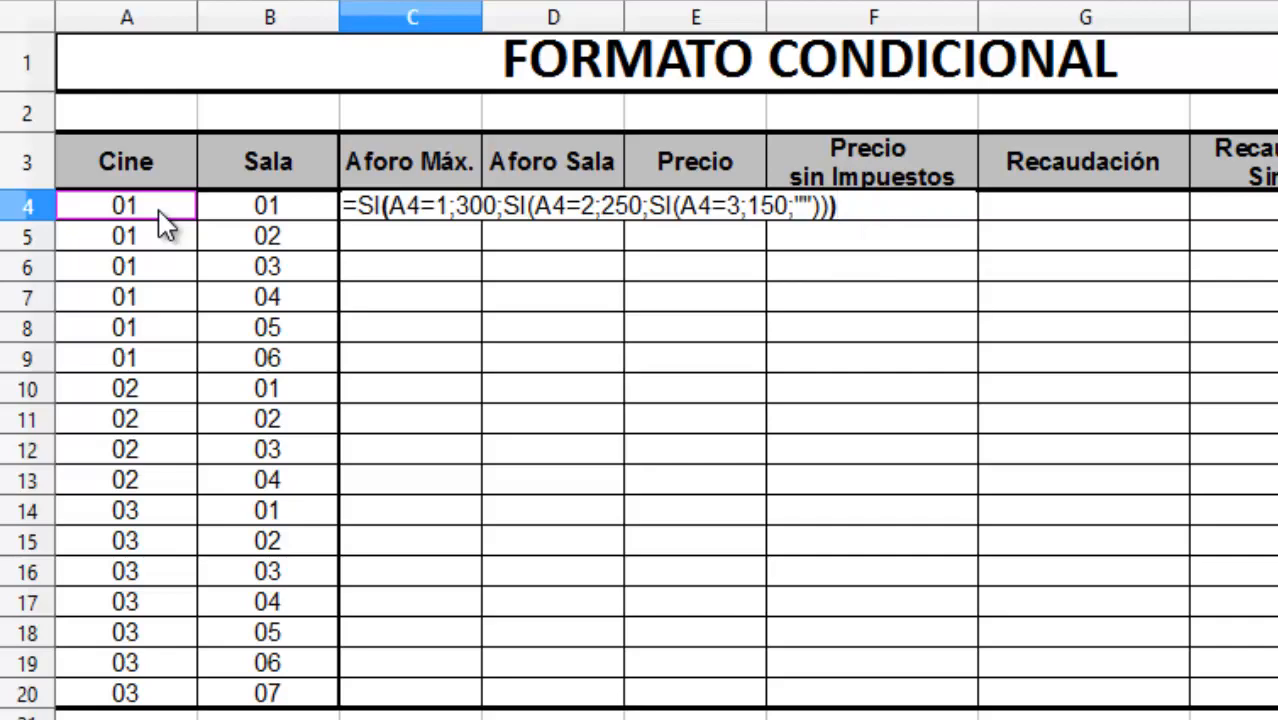
key("Return")
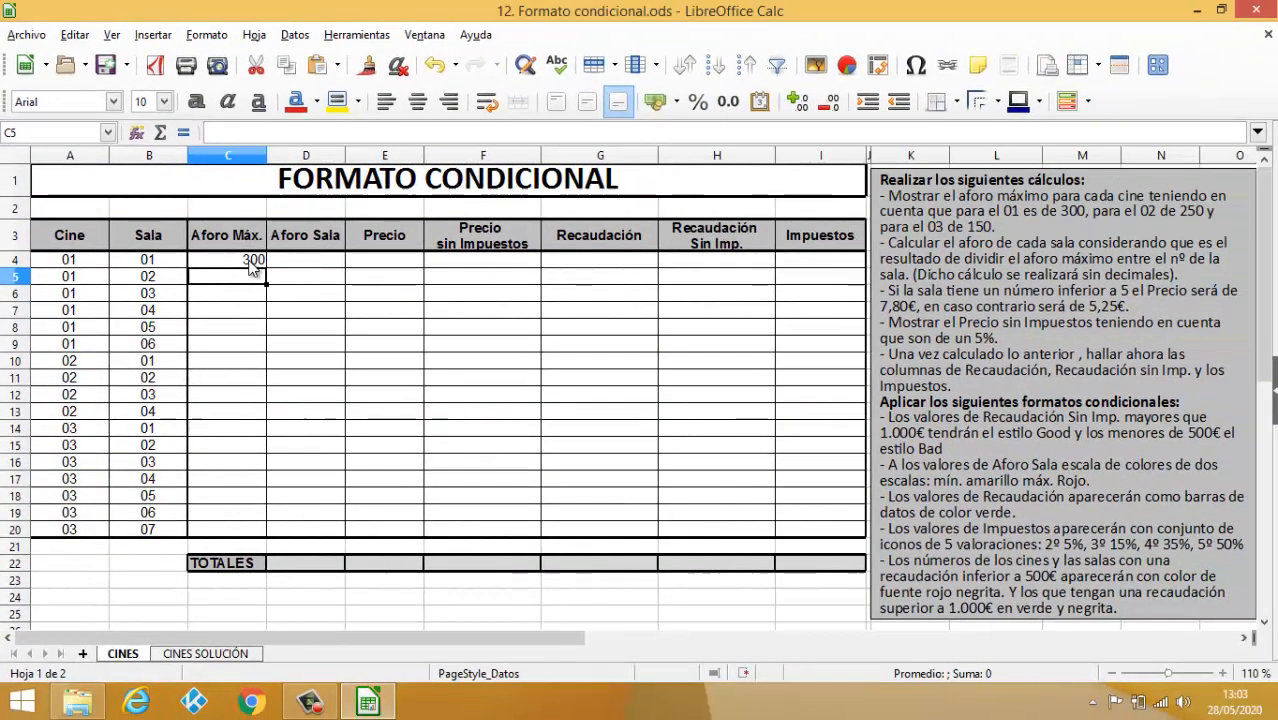
left_click(290, 251)
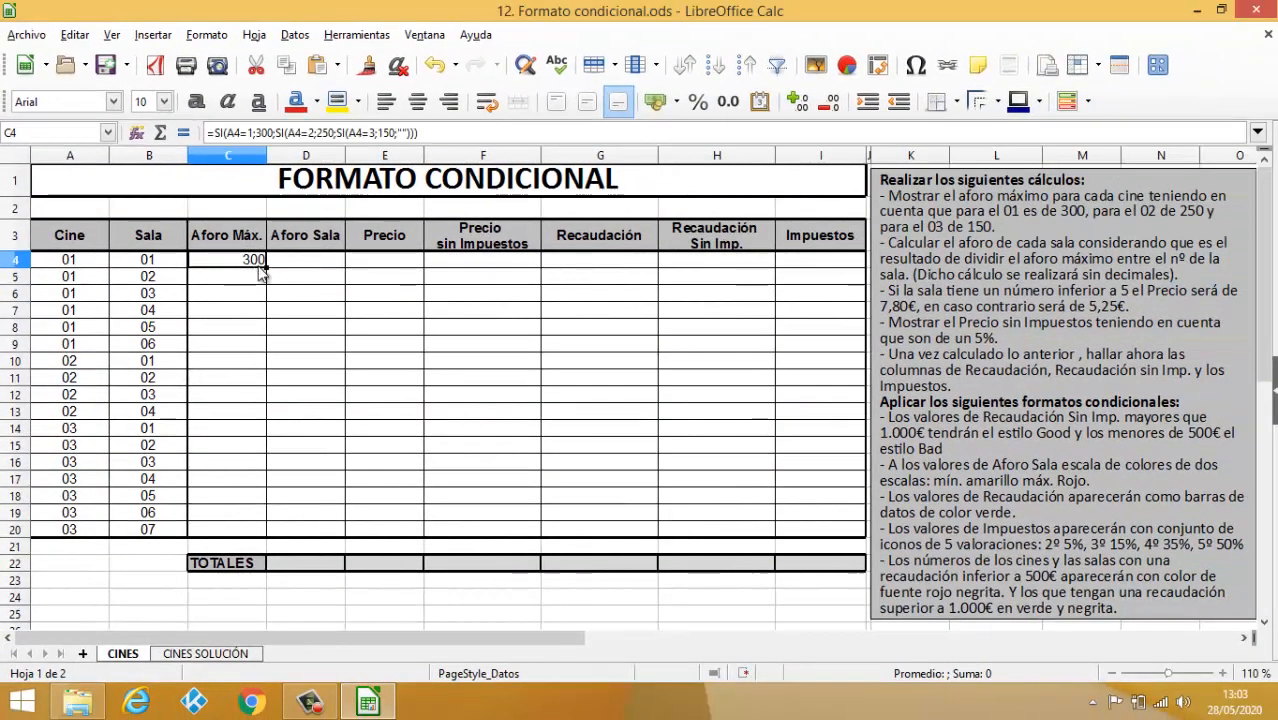
double_click(266, 265)
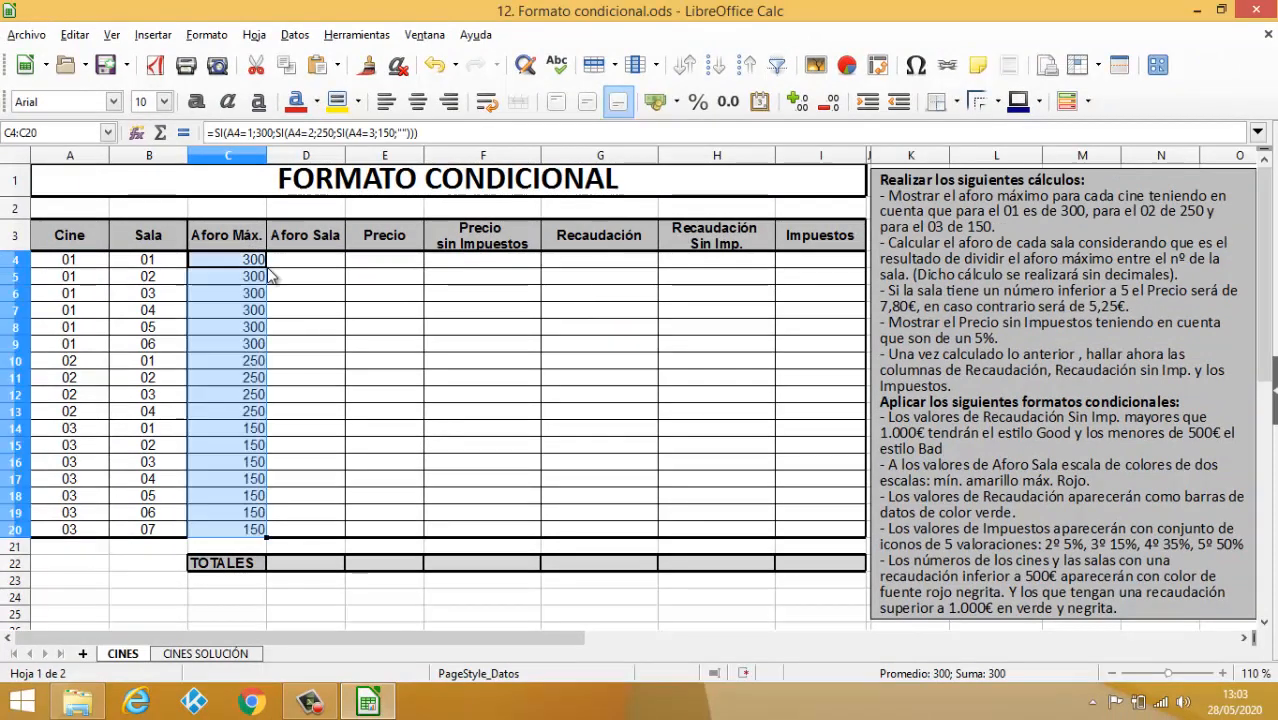
Calculate Aforo Sala without decimals by entering =TRUNCAR(C4/B4) in D4, and fill the formula down through D20.
left_click(312, 262)
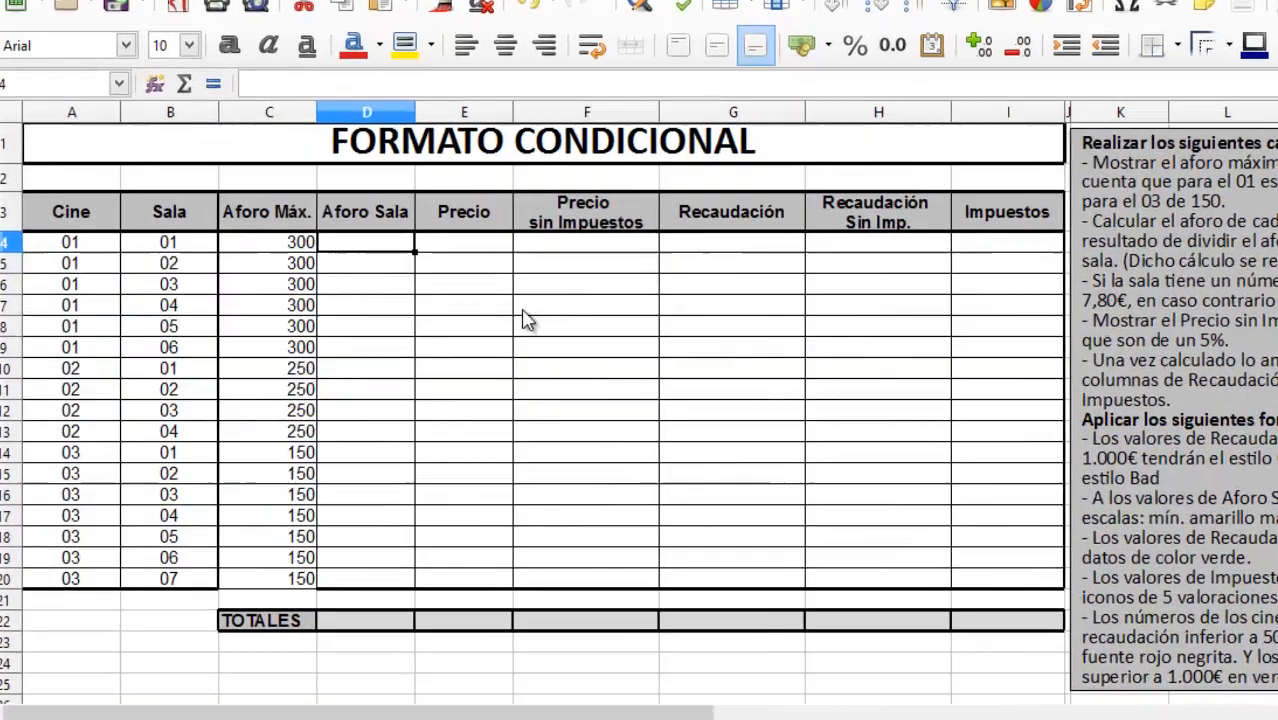
type("=TRUNCAR(")
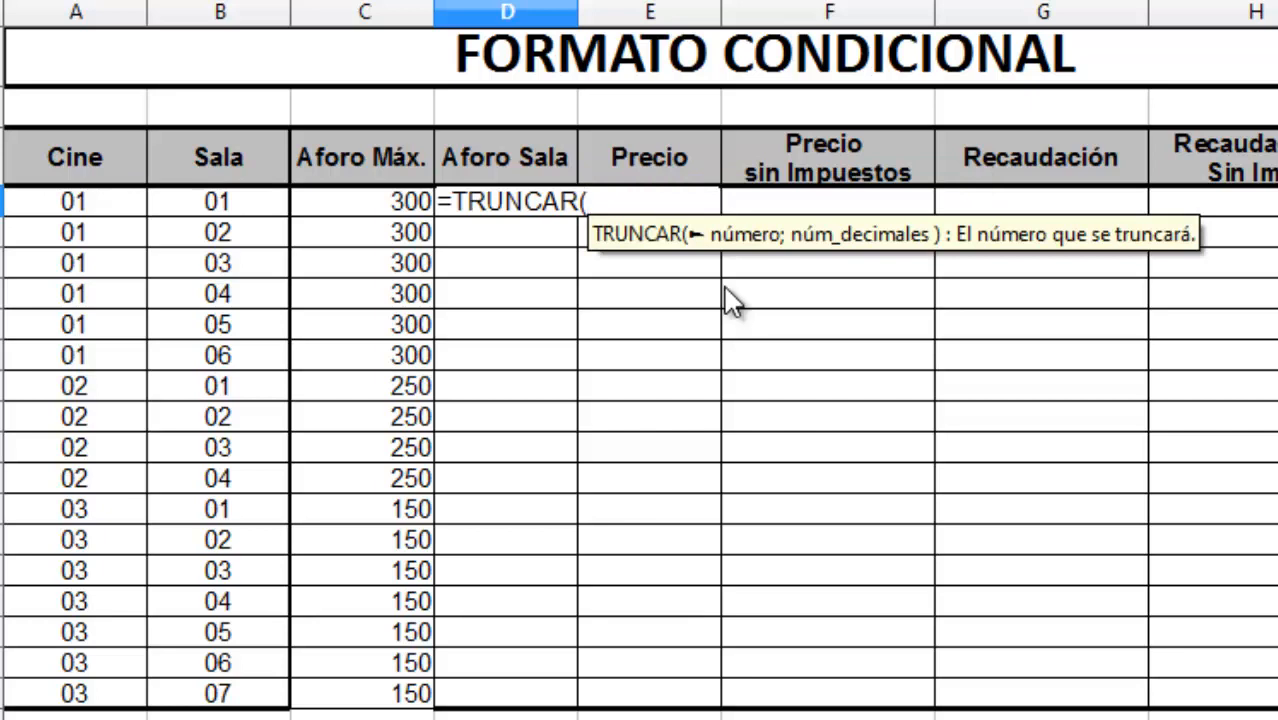
left_click(409, 210)
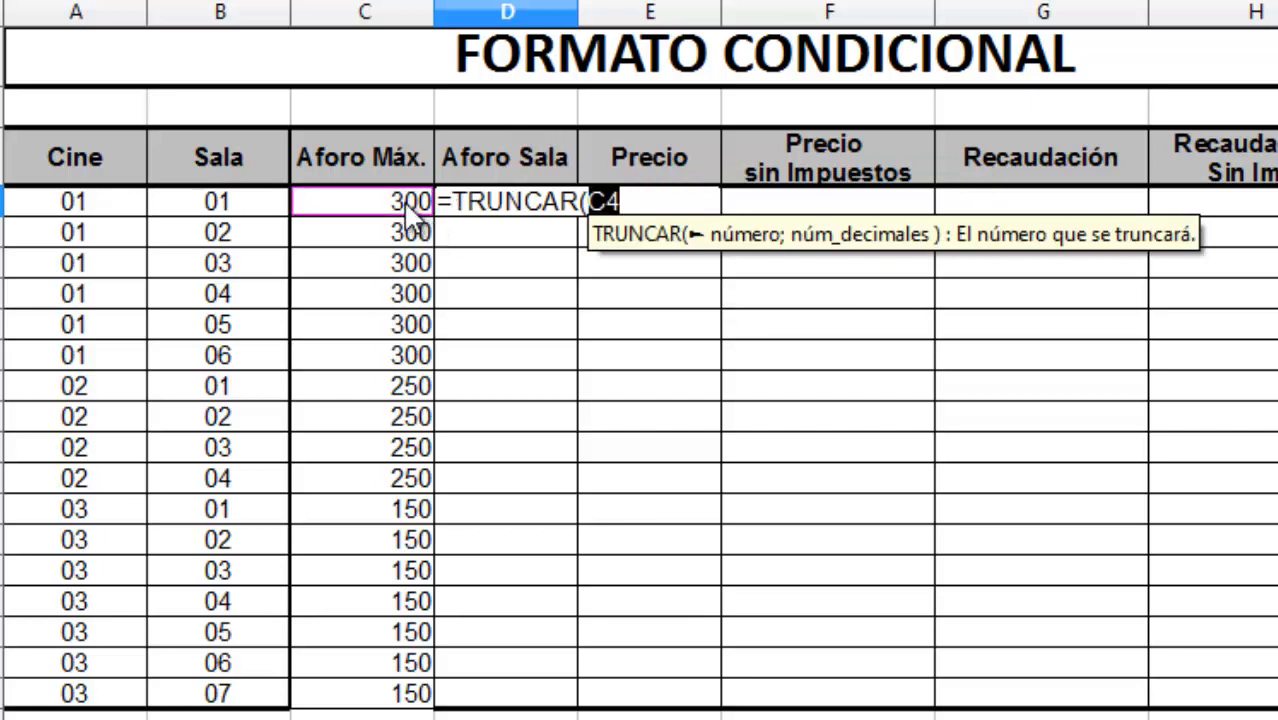
type("/")
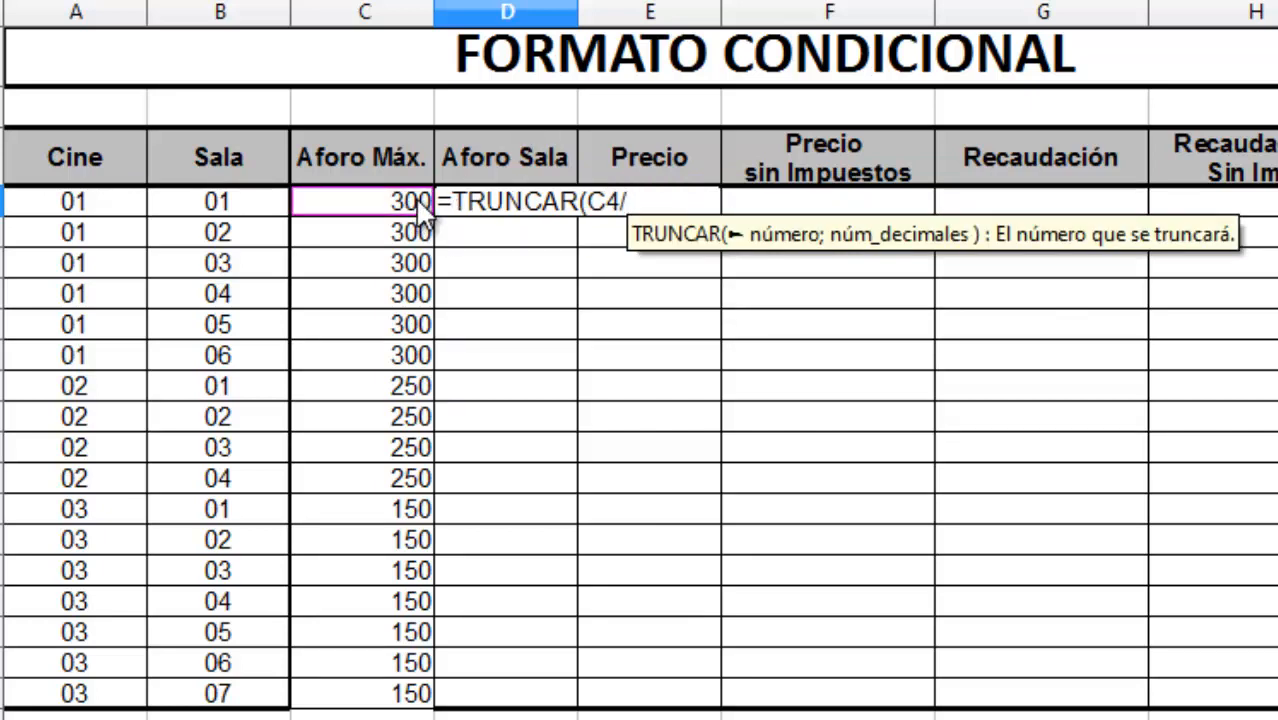
left_click(248, 217)
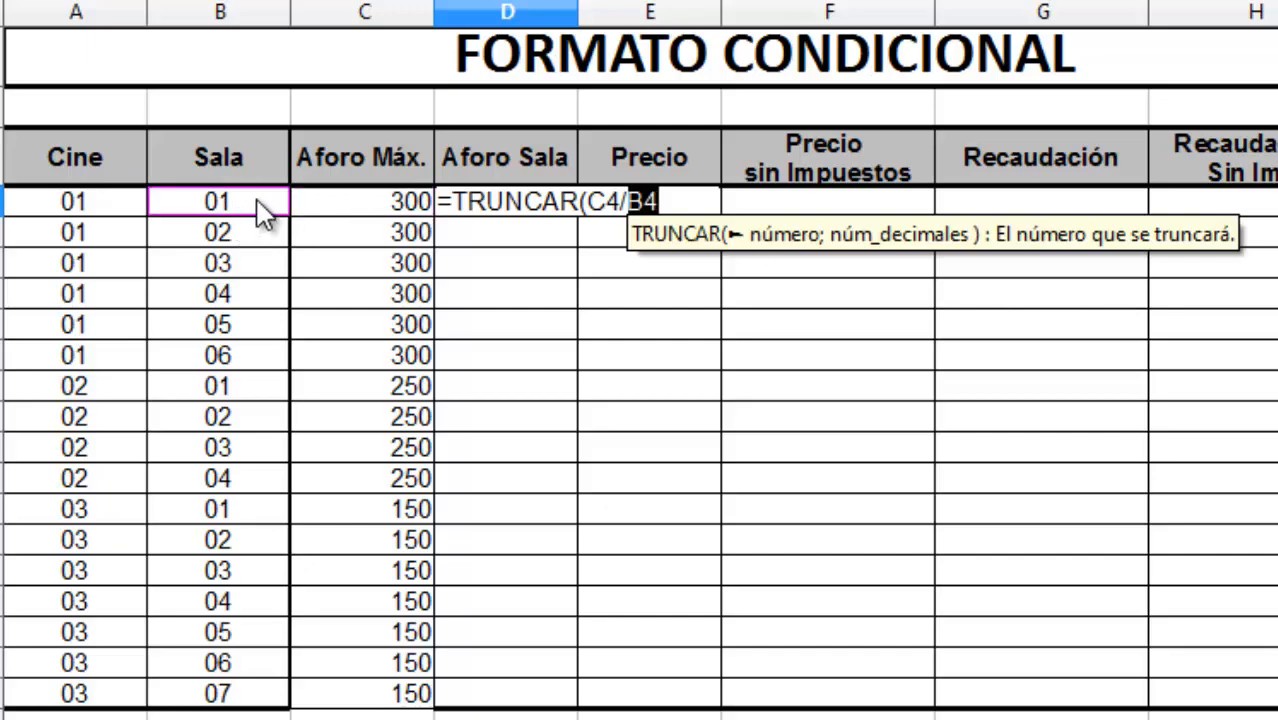
type(")")
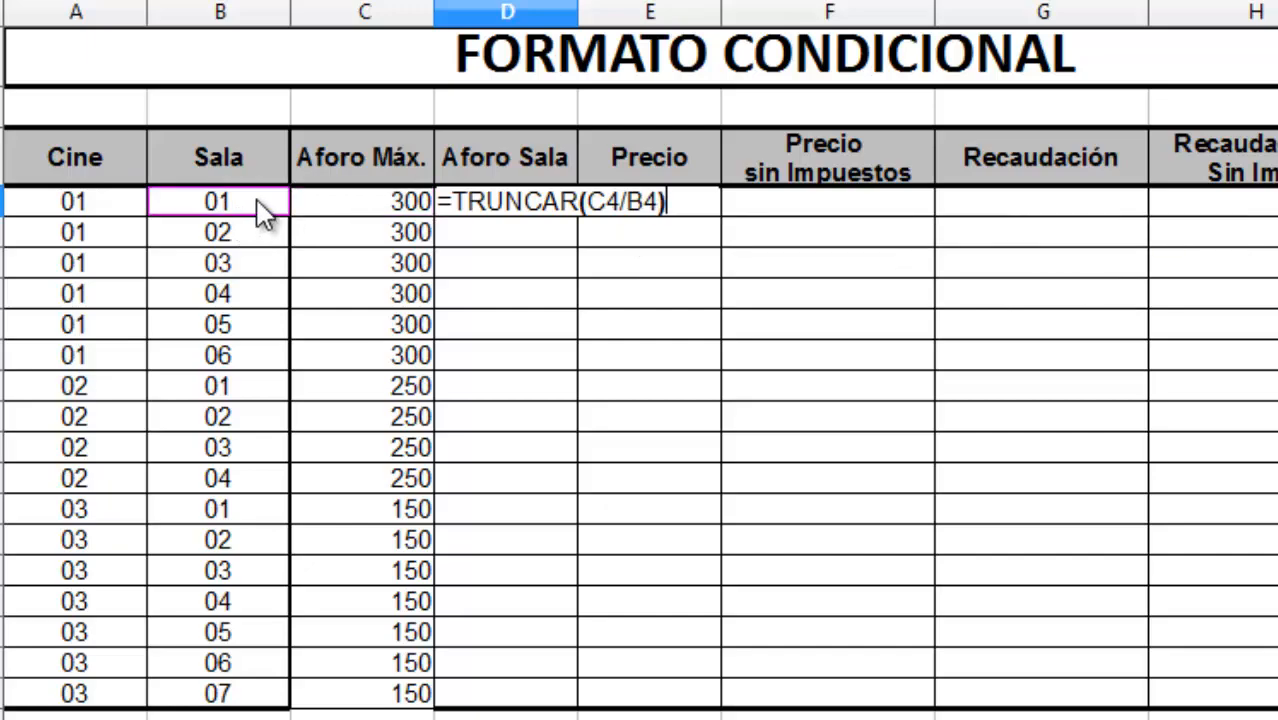
key("Return")
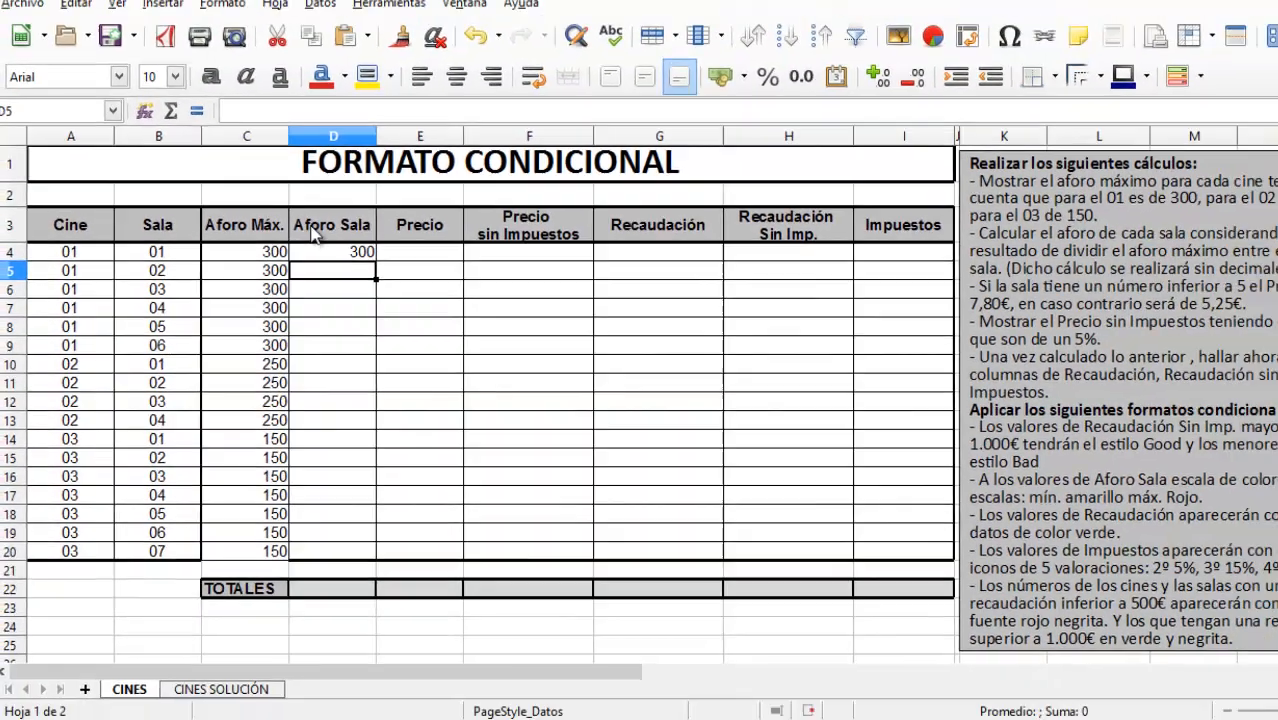
left_click(515, 198)
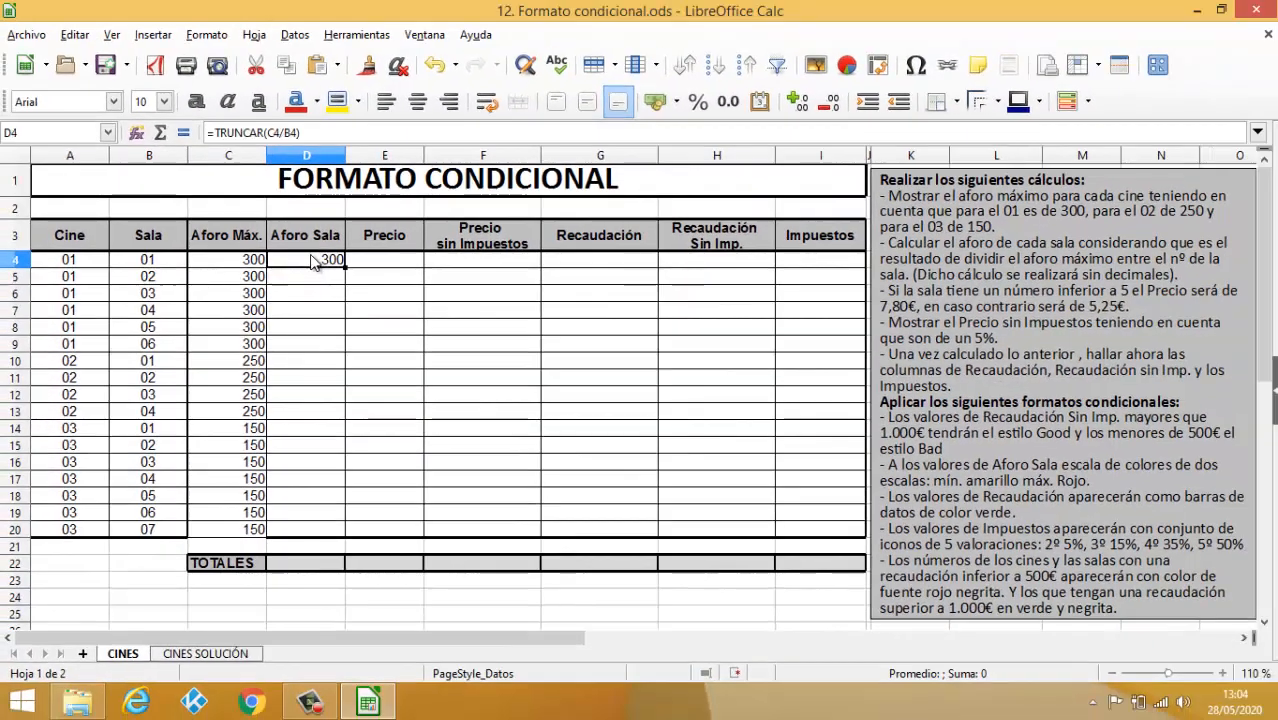
double_click(345, 267)
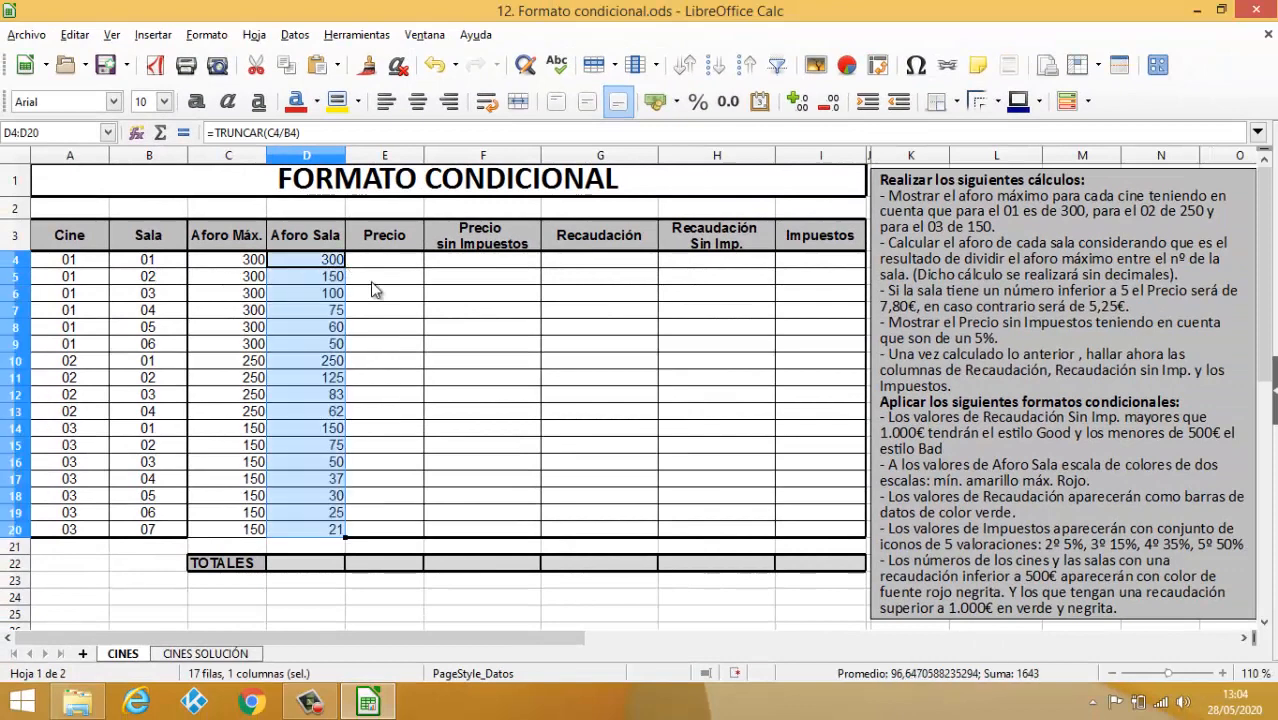
Calculate Precio by entering =SI(B4<5;7,80;5,25) in E4, and fill the formula down through E20.
left_click(392, 260)
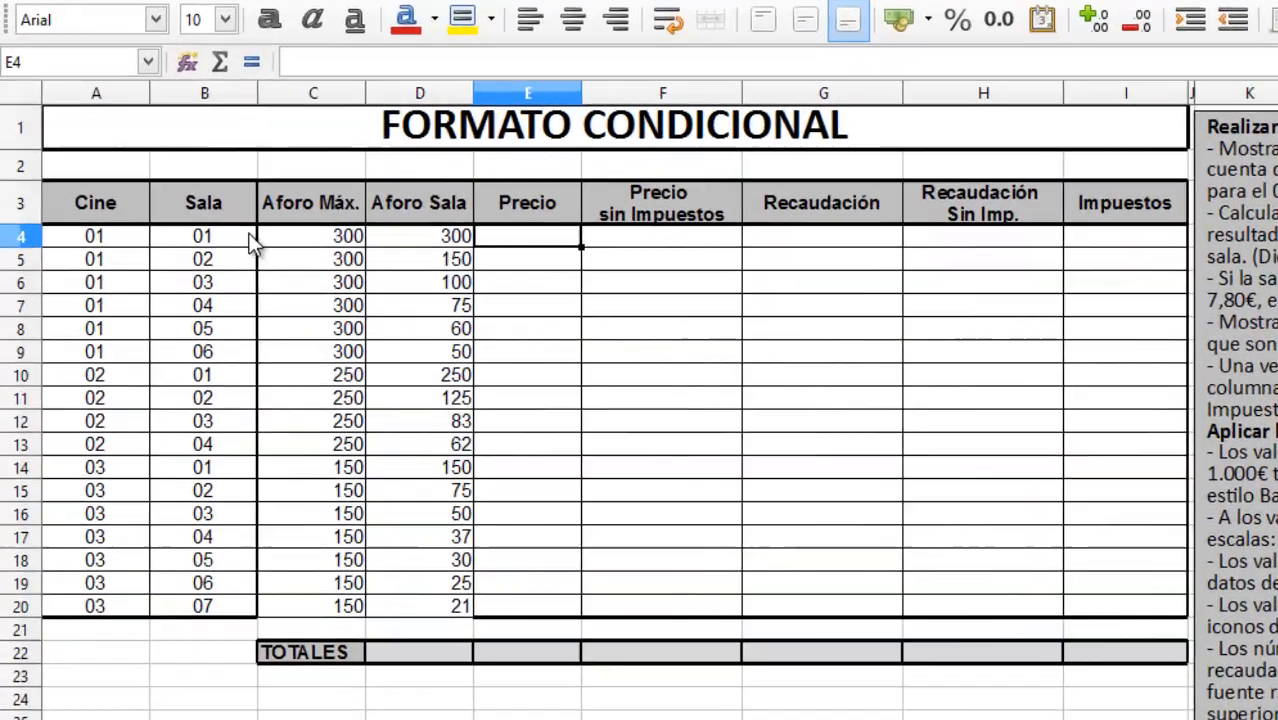
type("=SI(")
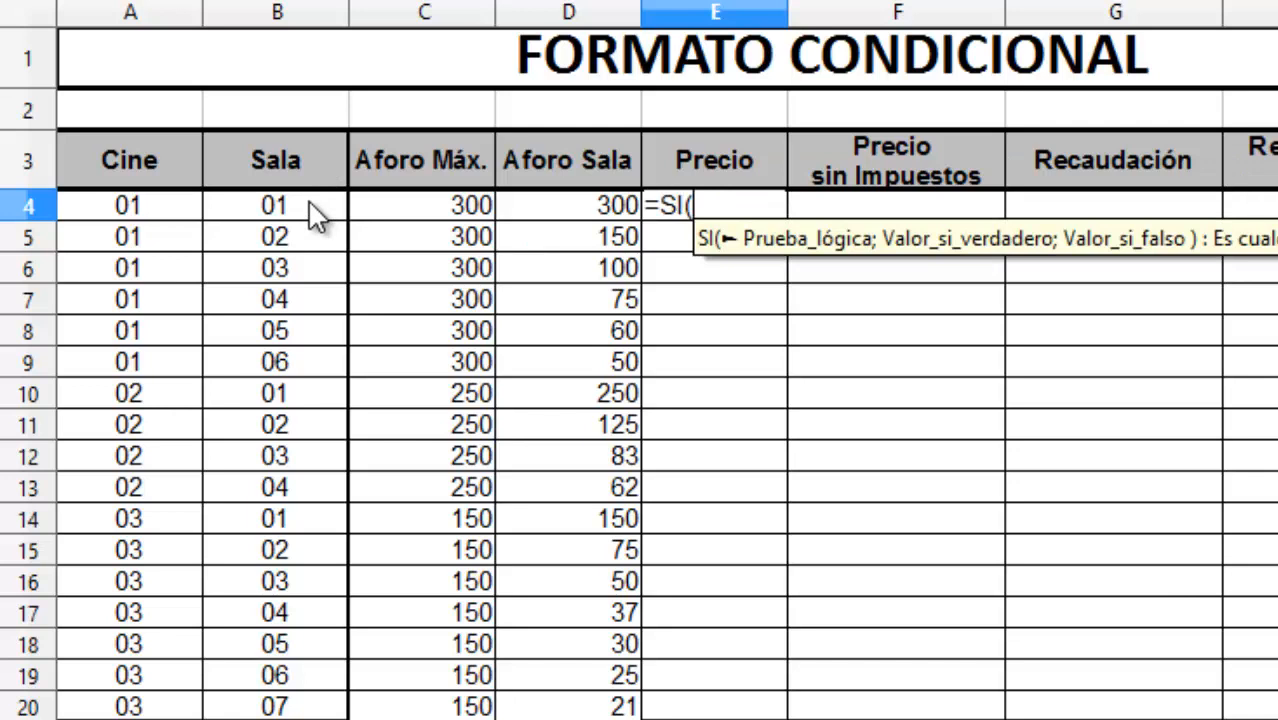
left_click(312, 215)
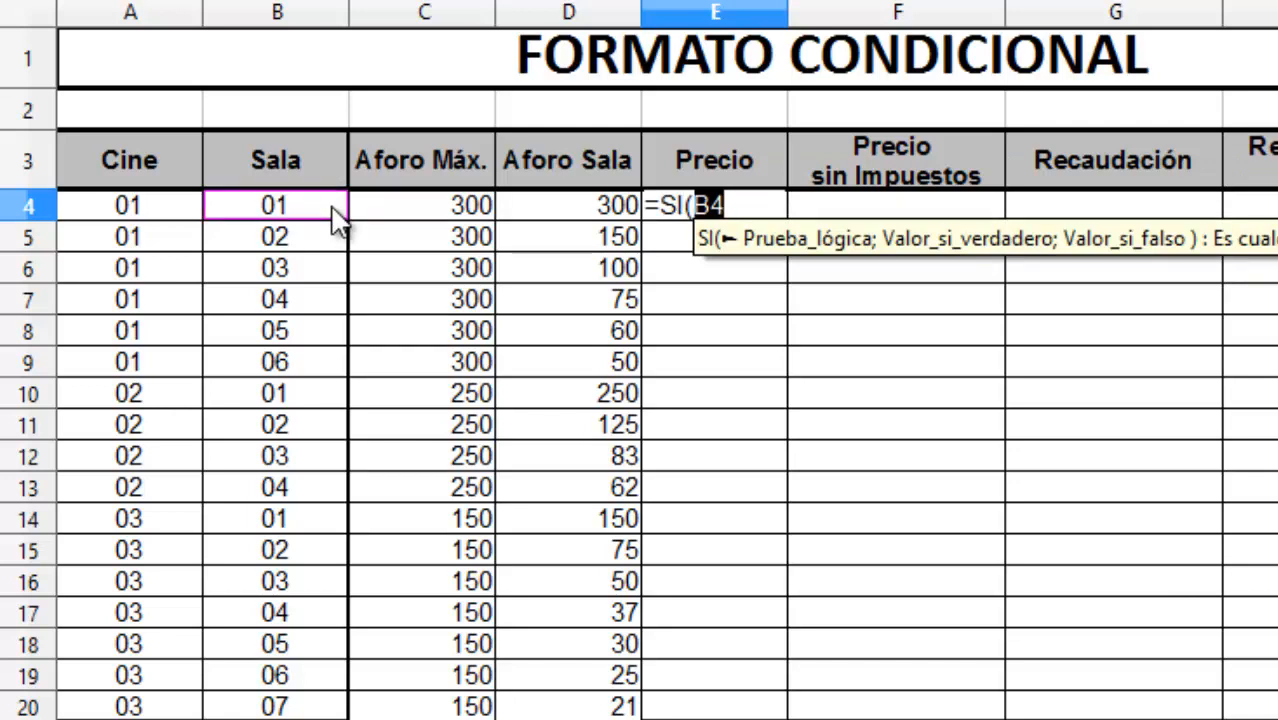
type("<")
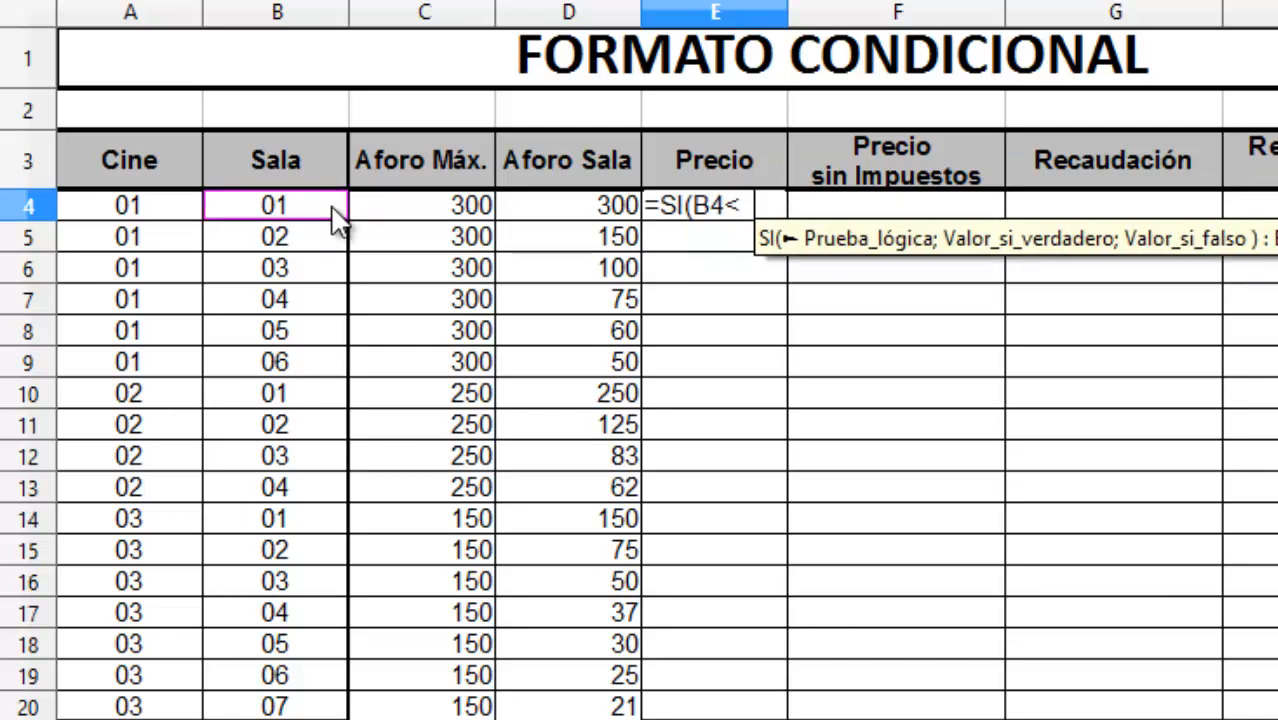
type("5;")
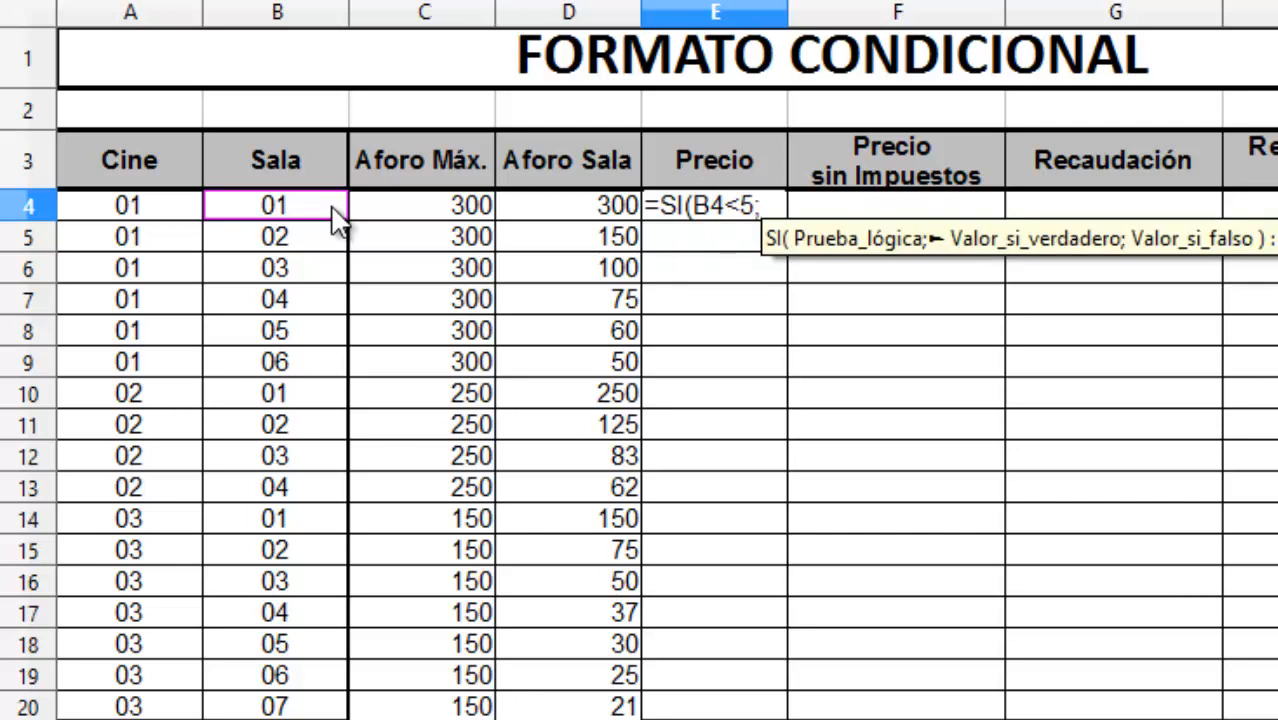
type("7,80")
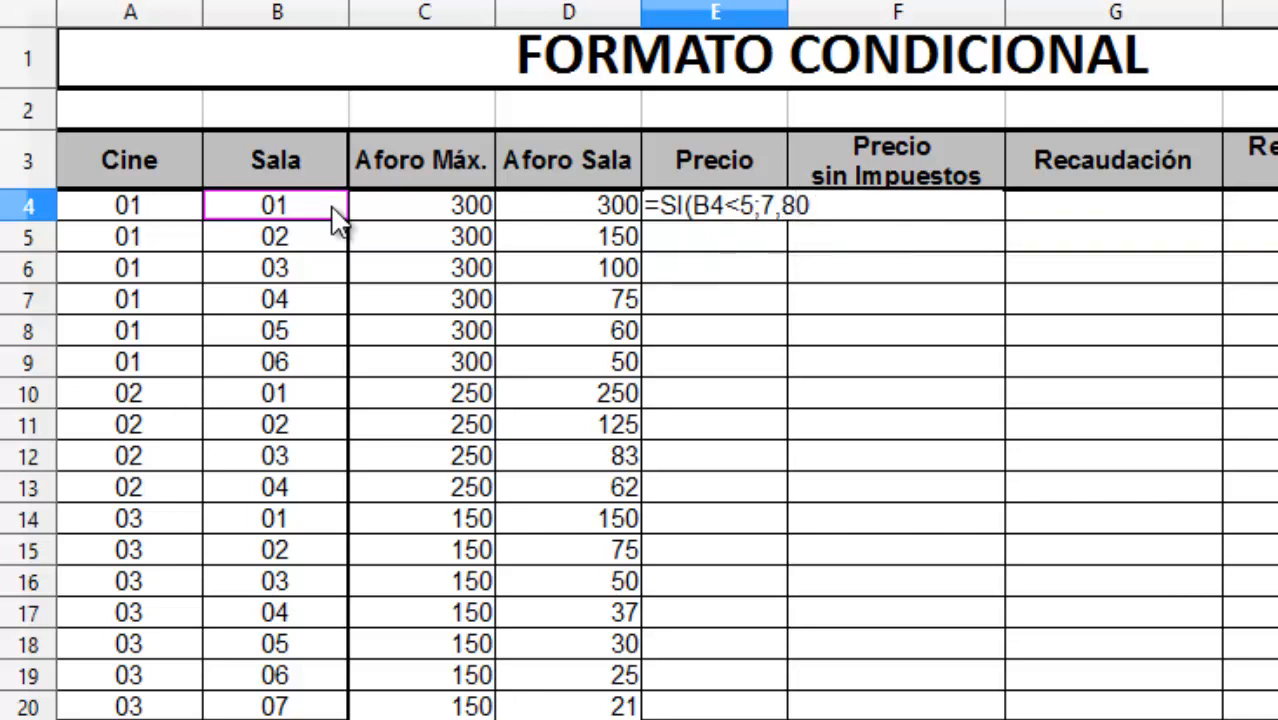
type(";")
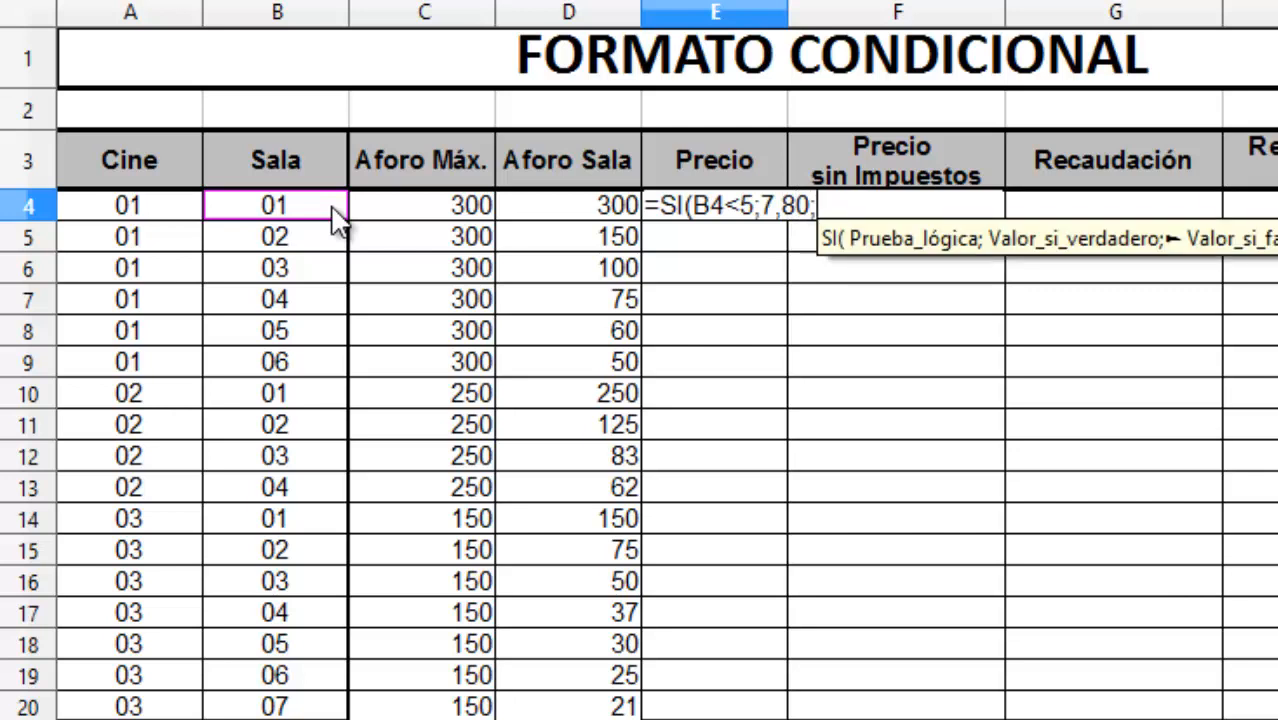
type("5,25")
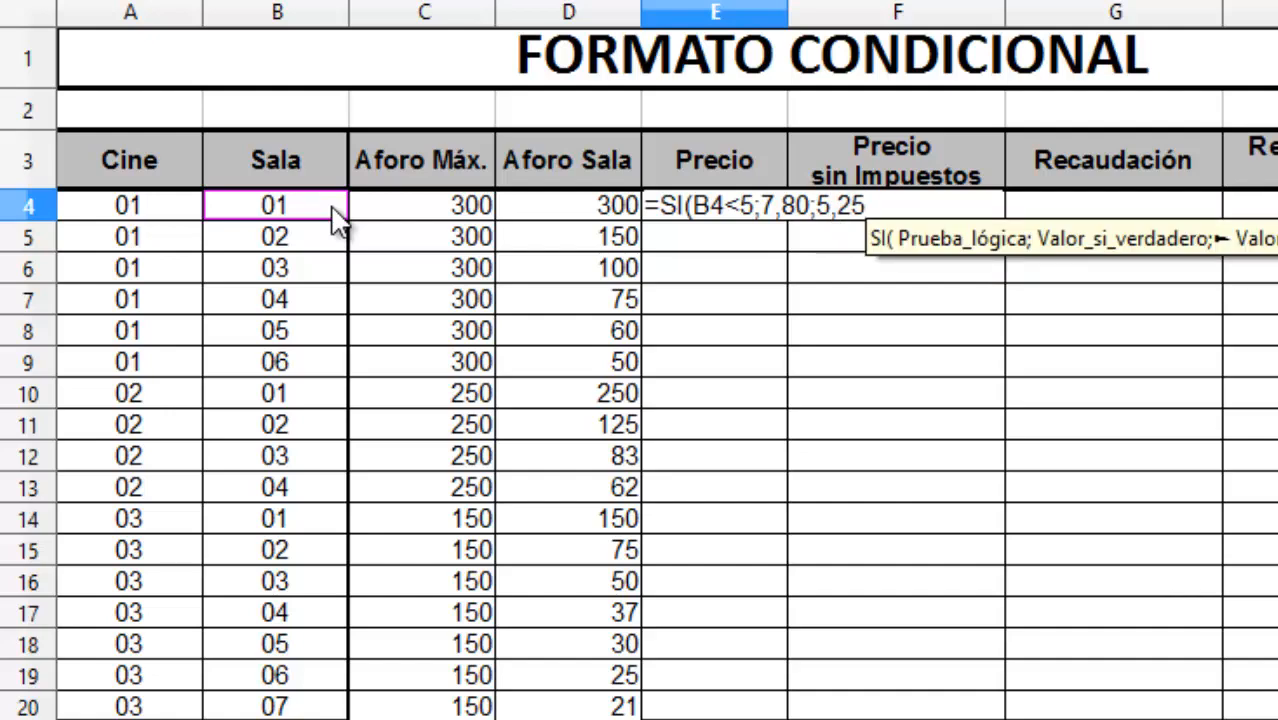
type(")")
key("Return")
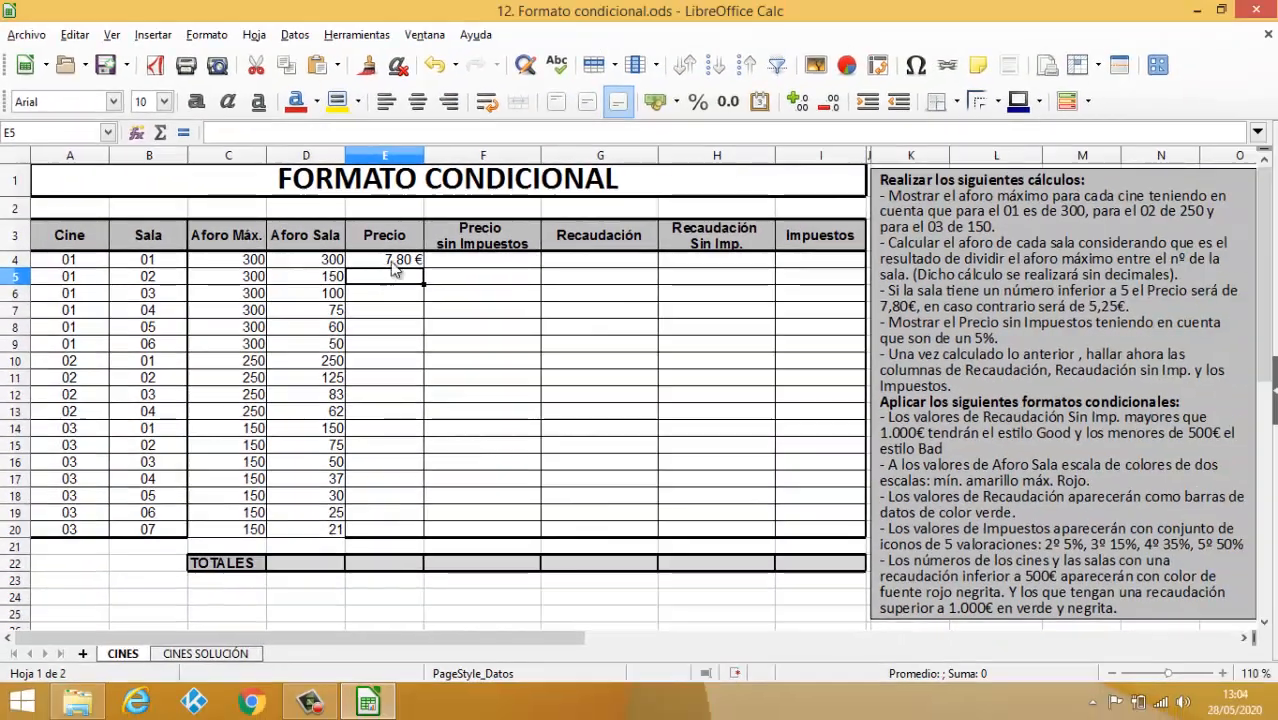
left_click(395, 263)
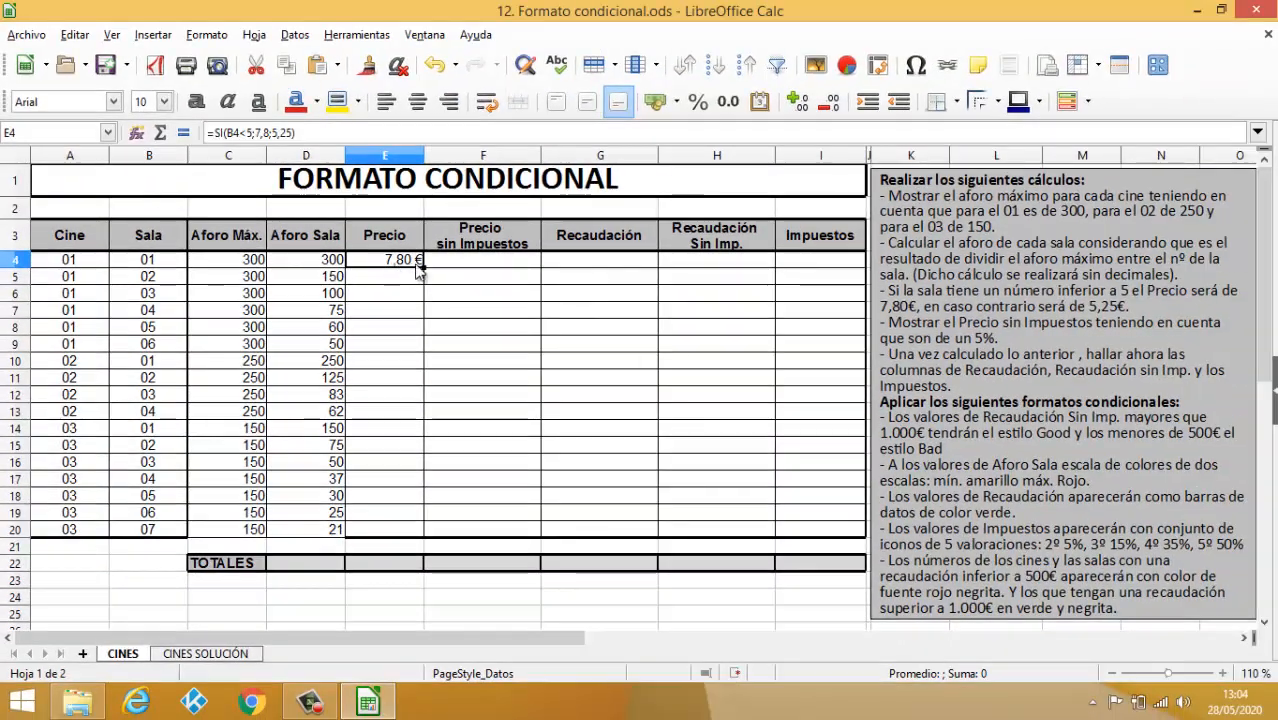
double_click(424, 268)
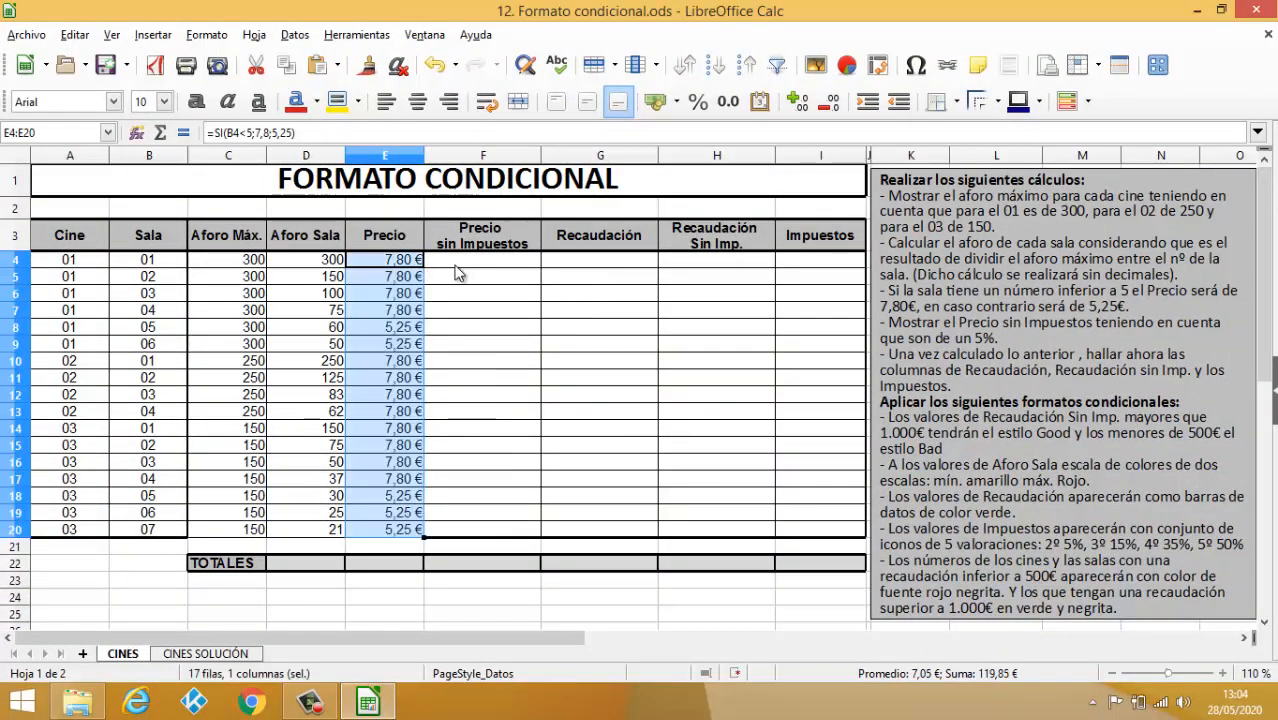
Try calculating Precio sin Impuestos with =E4*(1-5%) in F4, and clear the cell again.
left_click(455, 277)
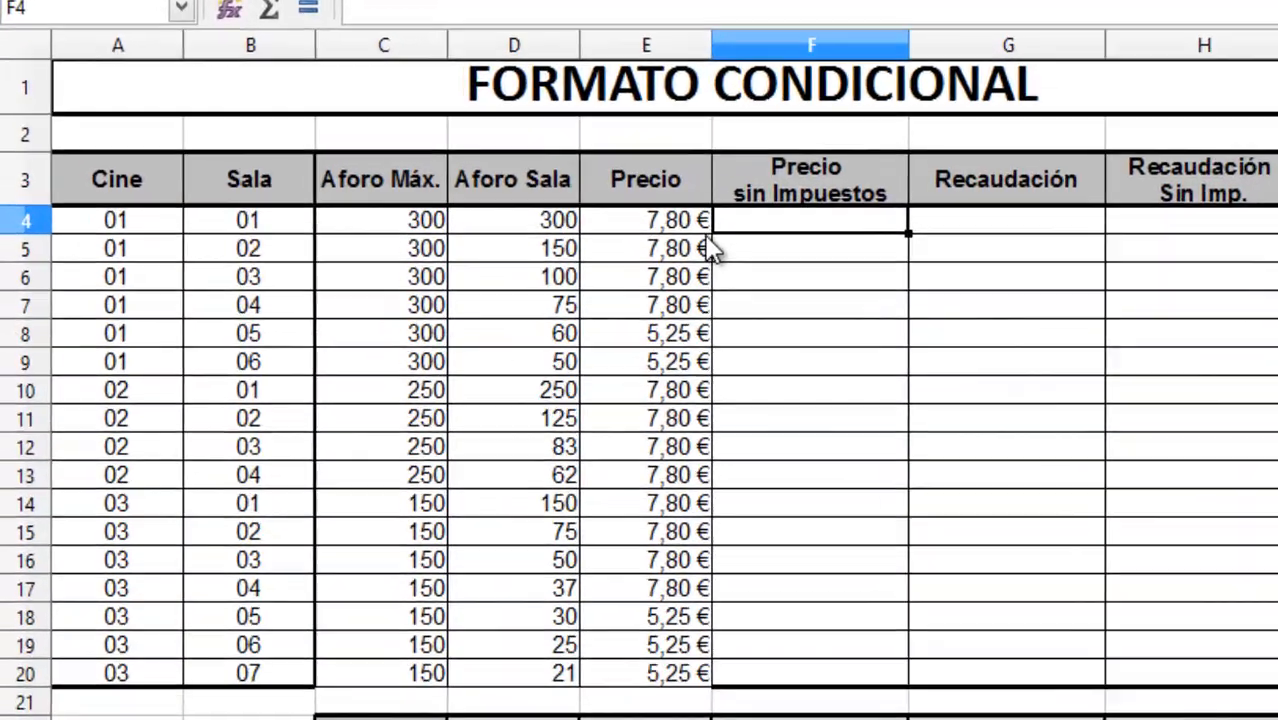
type("=")
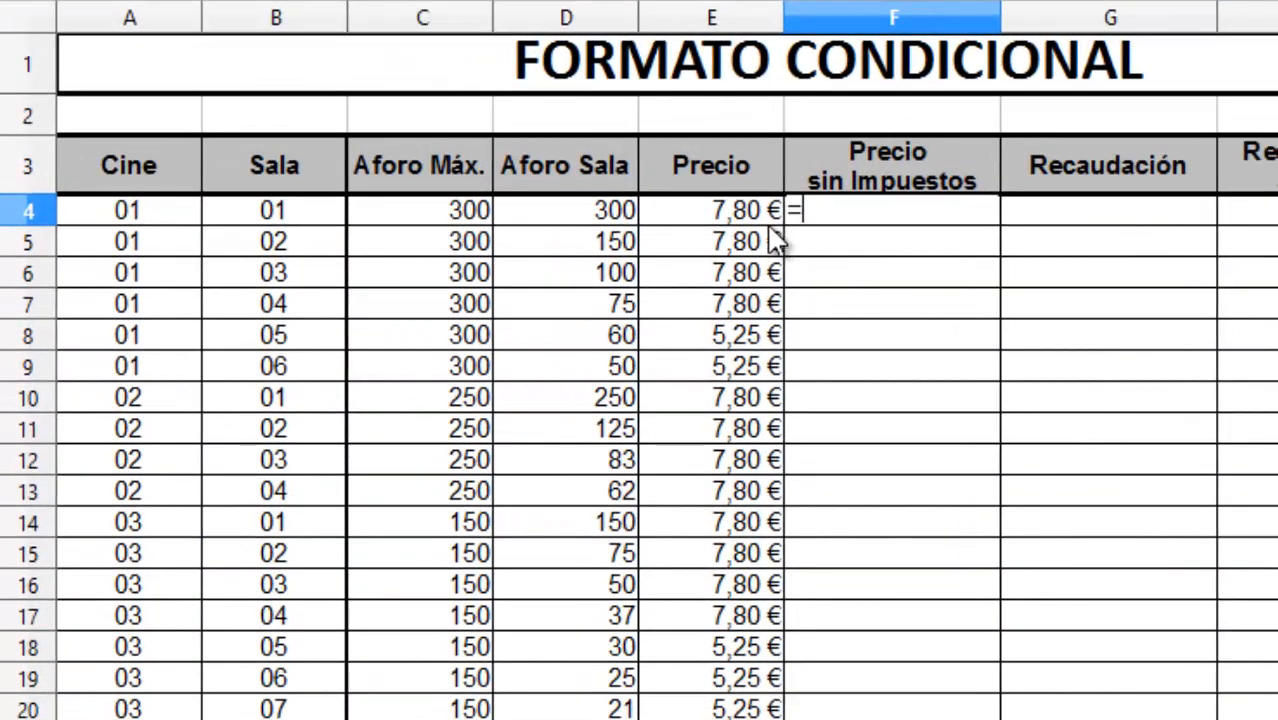
left_click(731, 219)
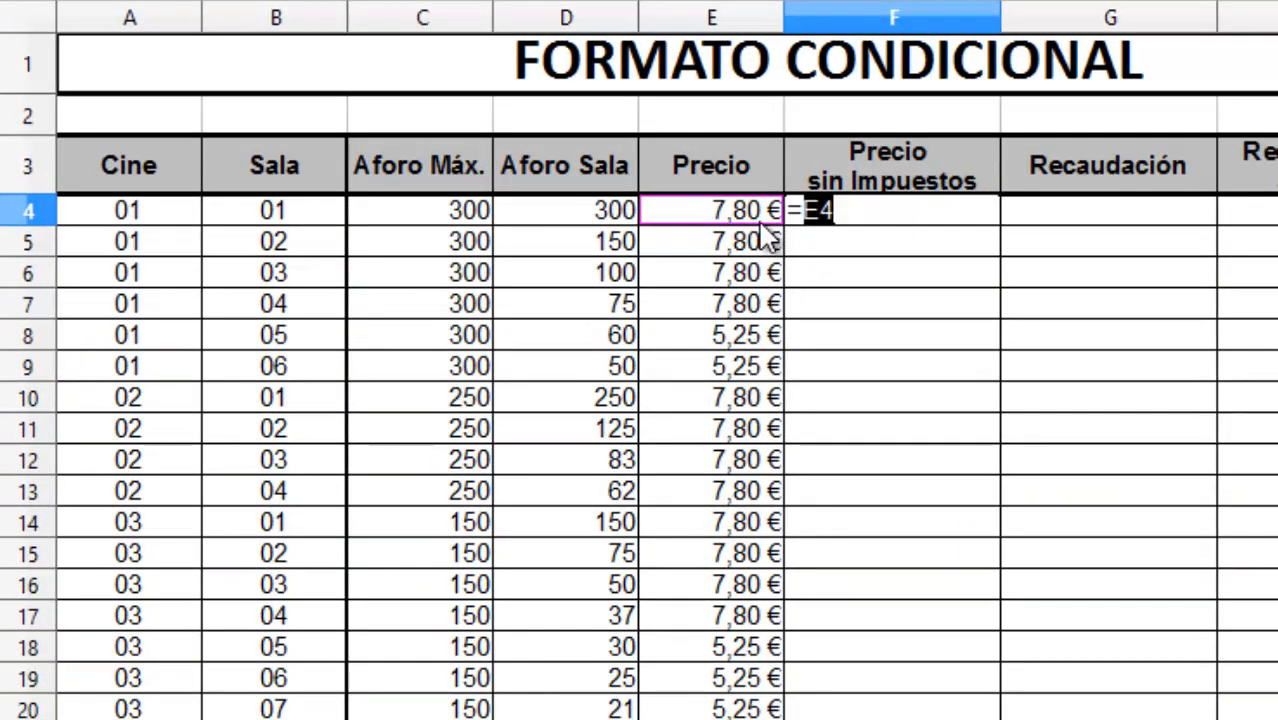
type("*")
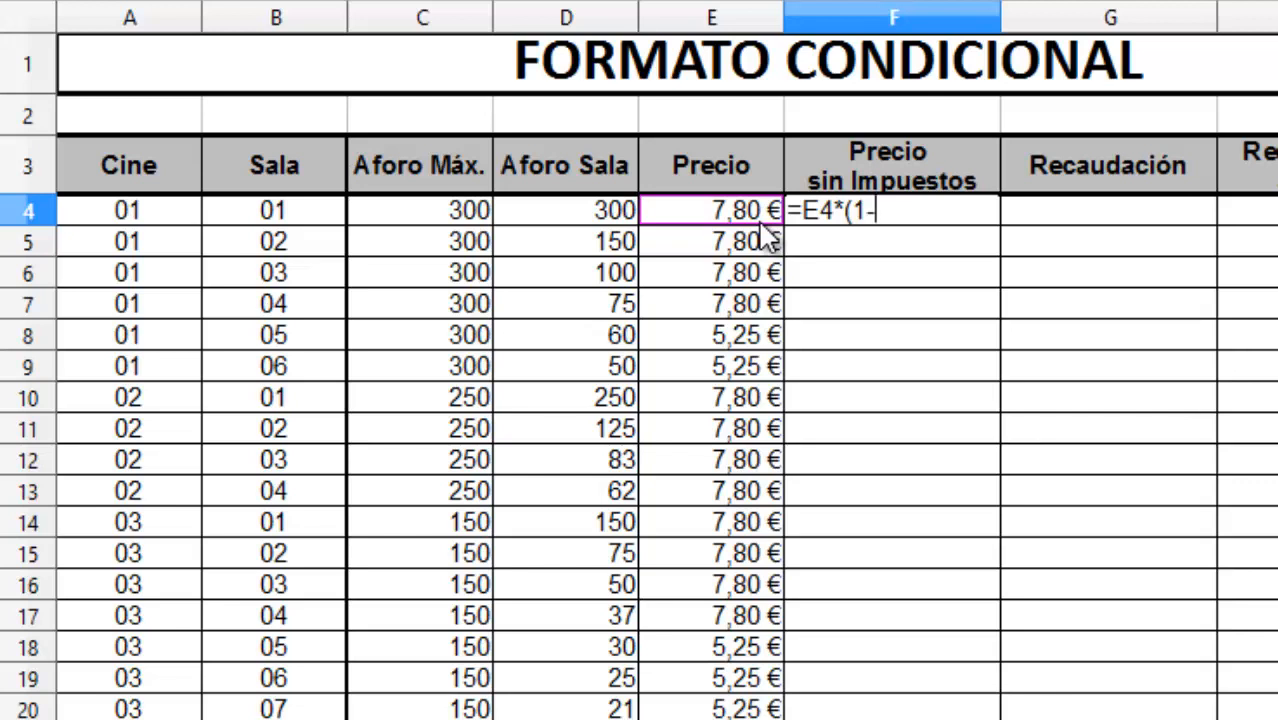
type("(1-5%)")
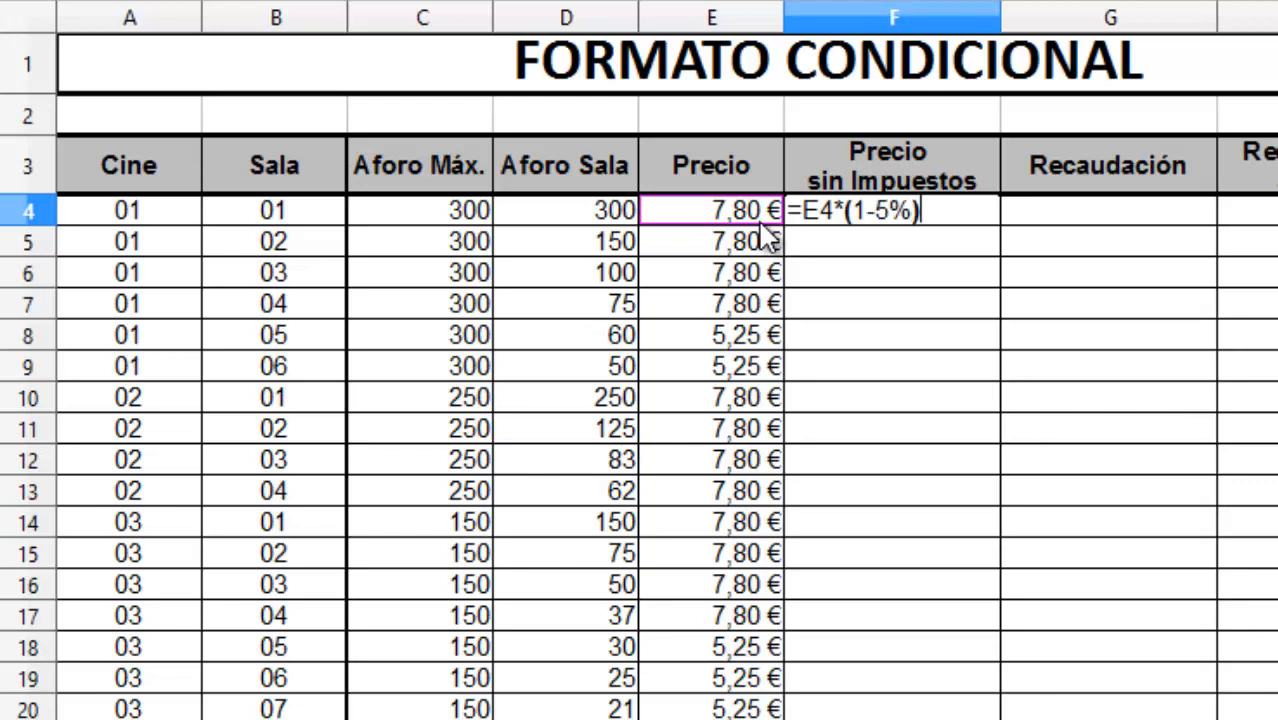
key("Return")
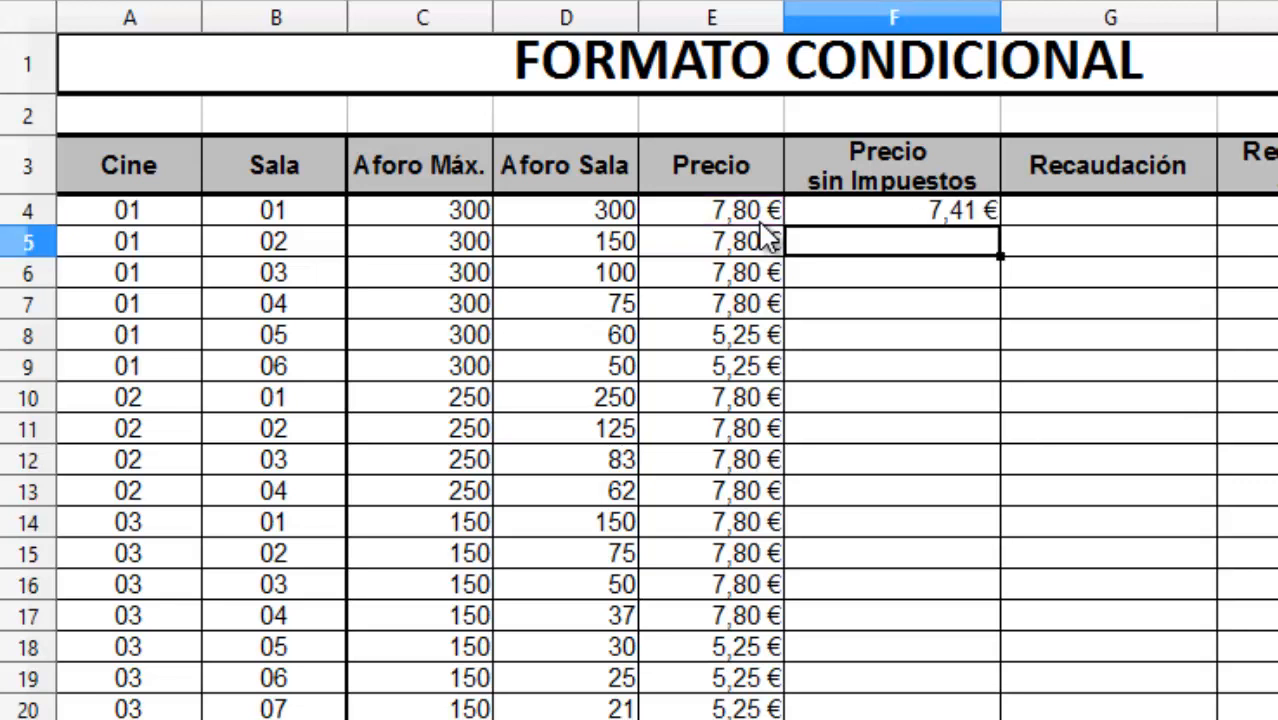
left_click(837, 212)
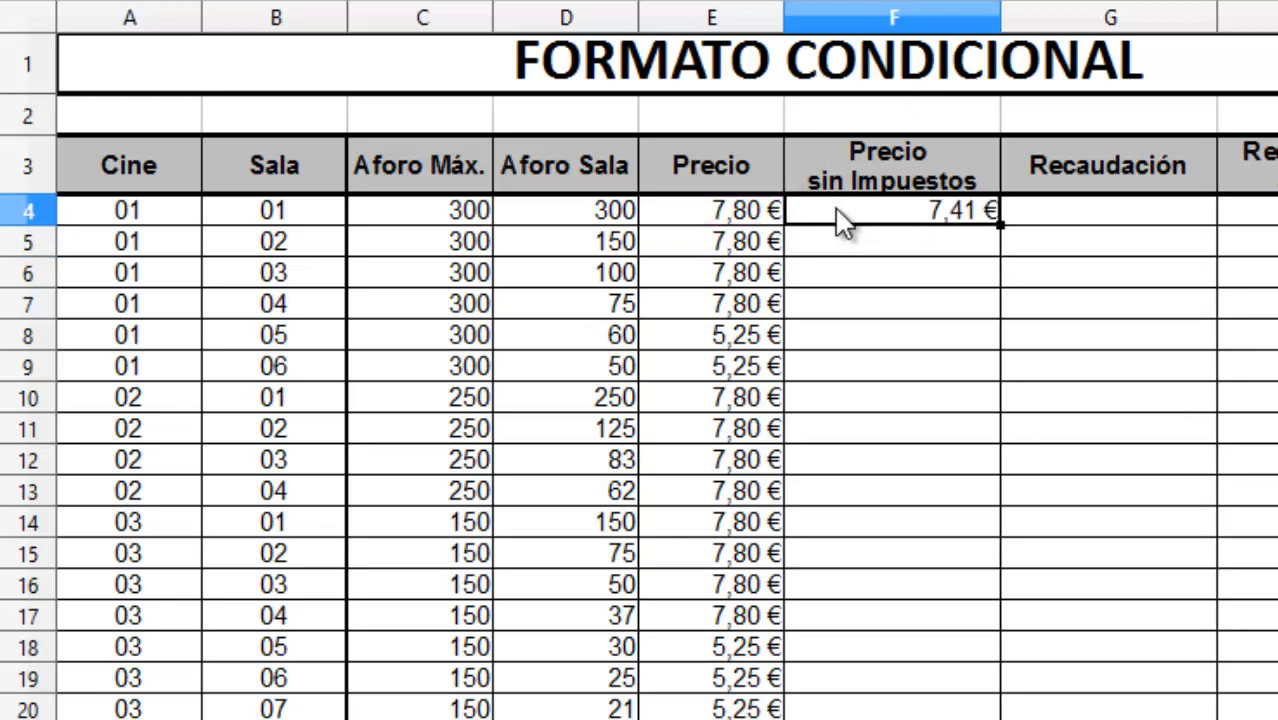
key("Delete")
Calculate Precio sin Impuestos by entering =E4-E4*5% in F4, and fill the formula down through F20.
type("=")
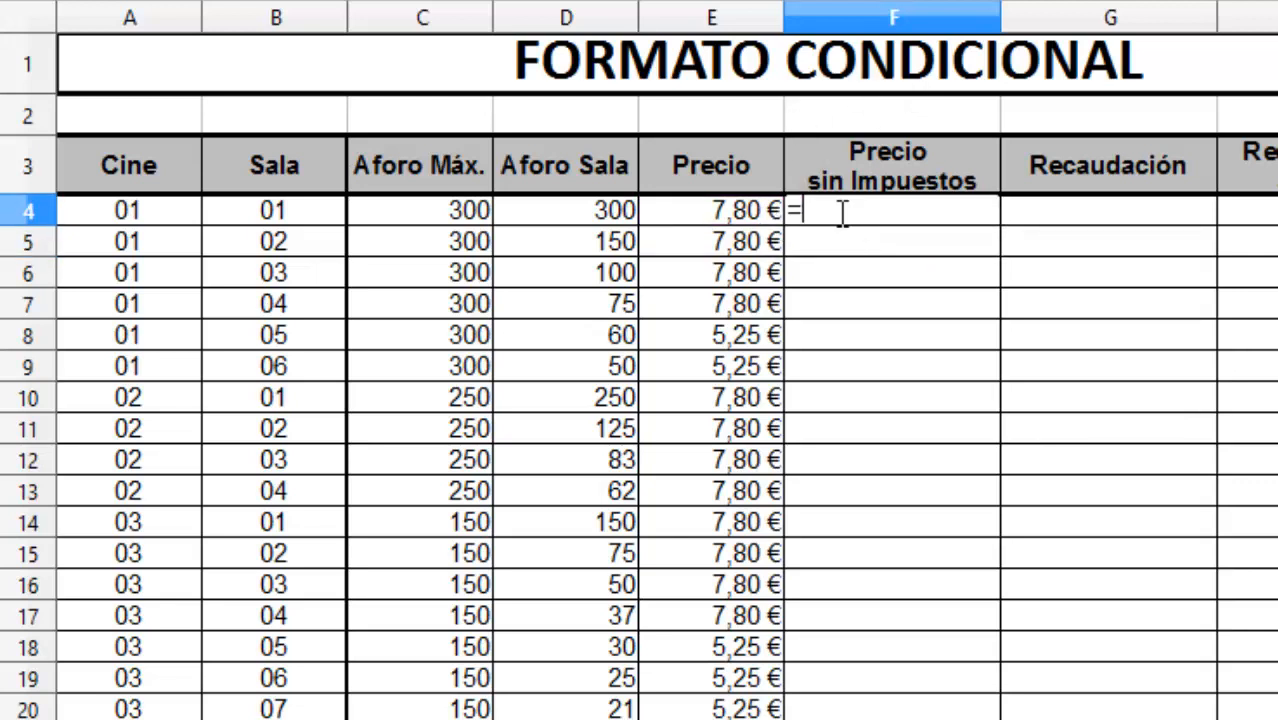
left_click(768, 212)
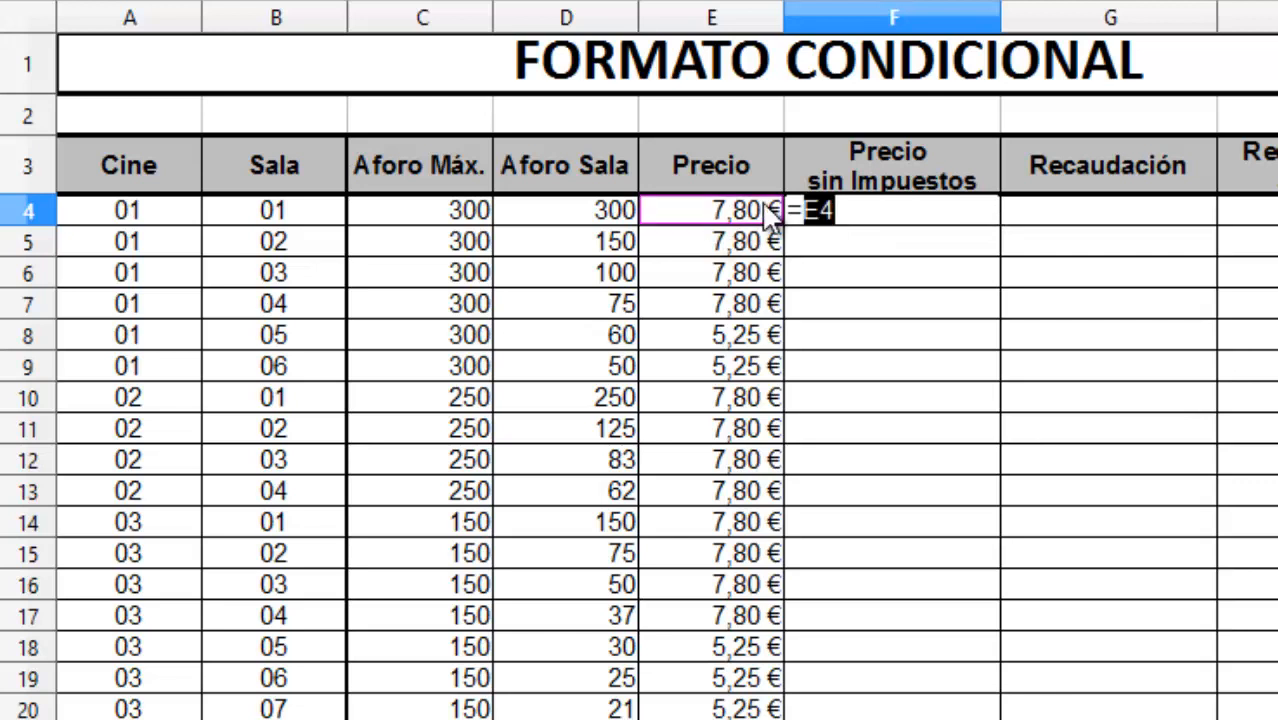
type("-")
left_click(768, 220)
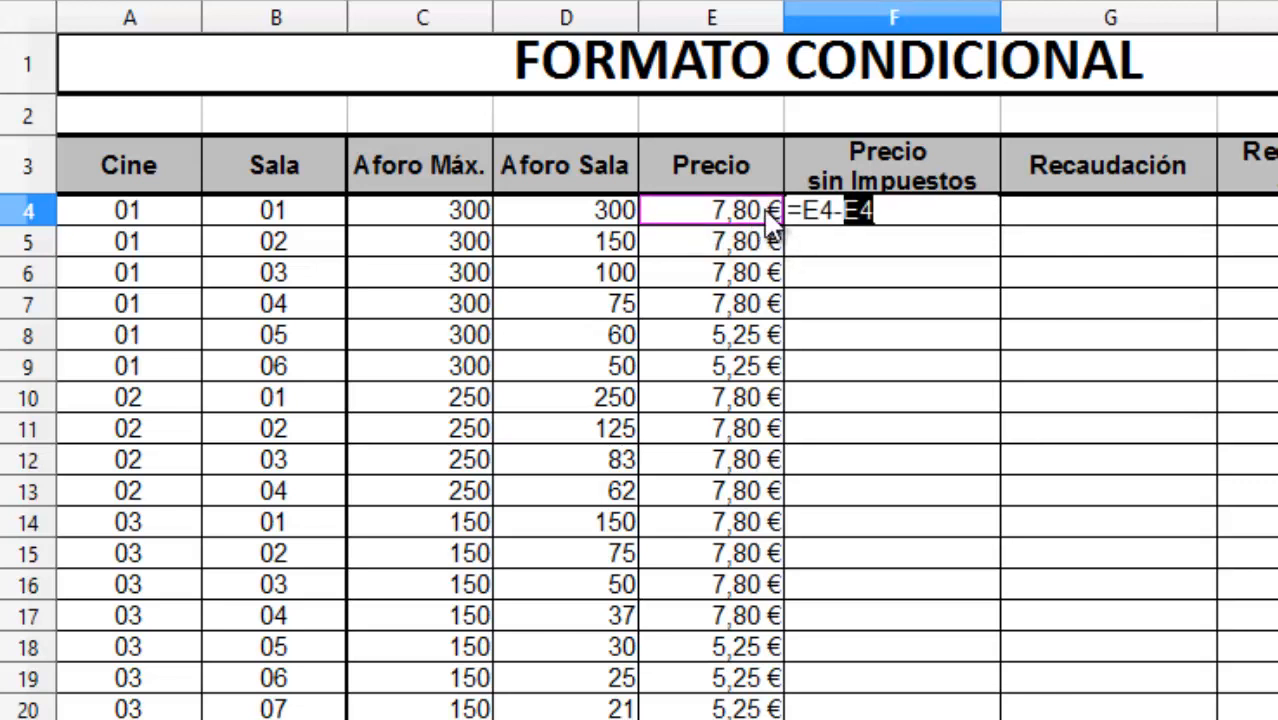
type("*5%")
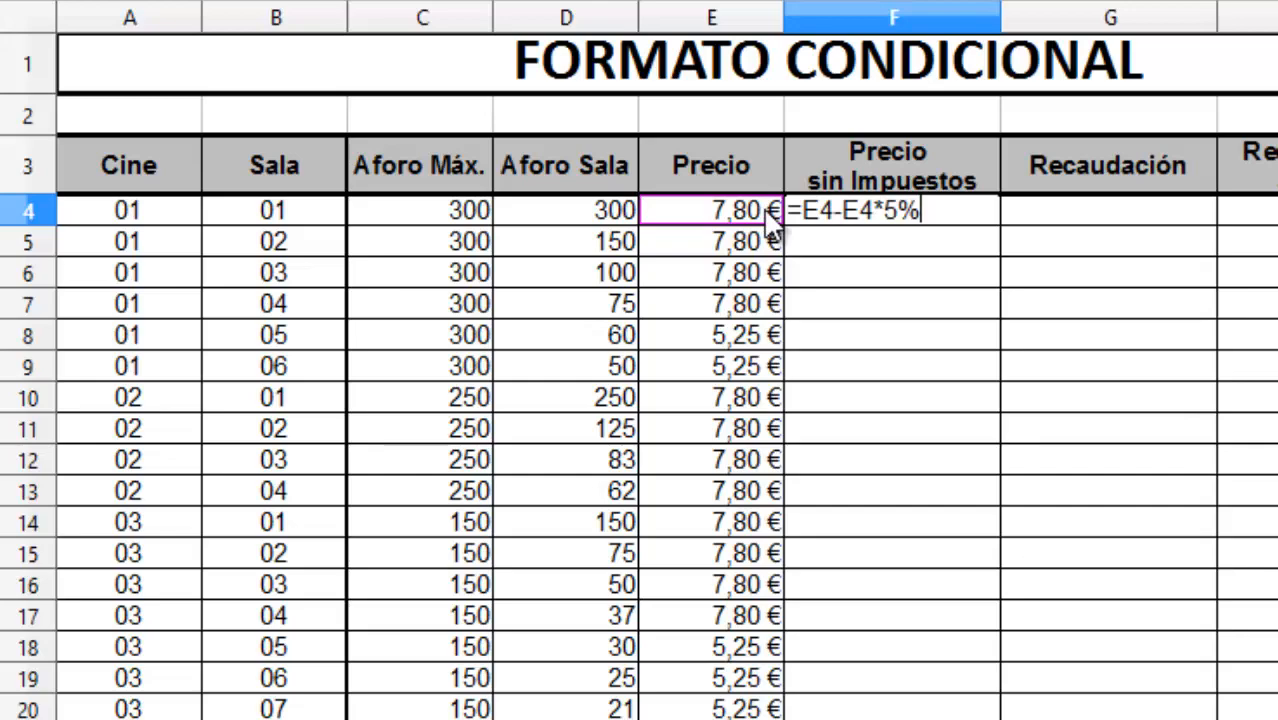
key("Return")
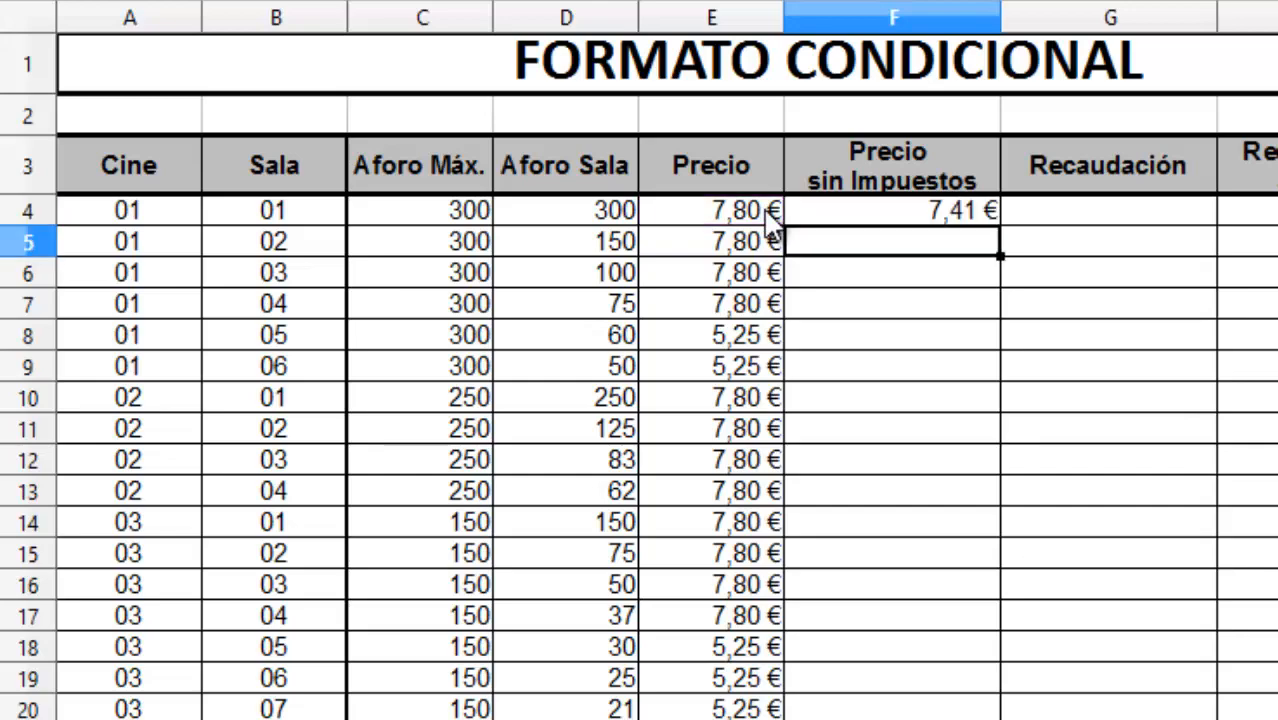
left_click(891, 212)
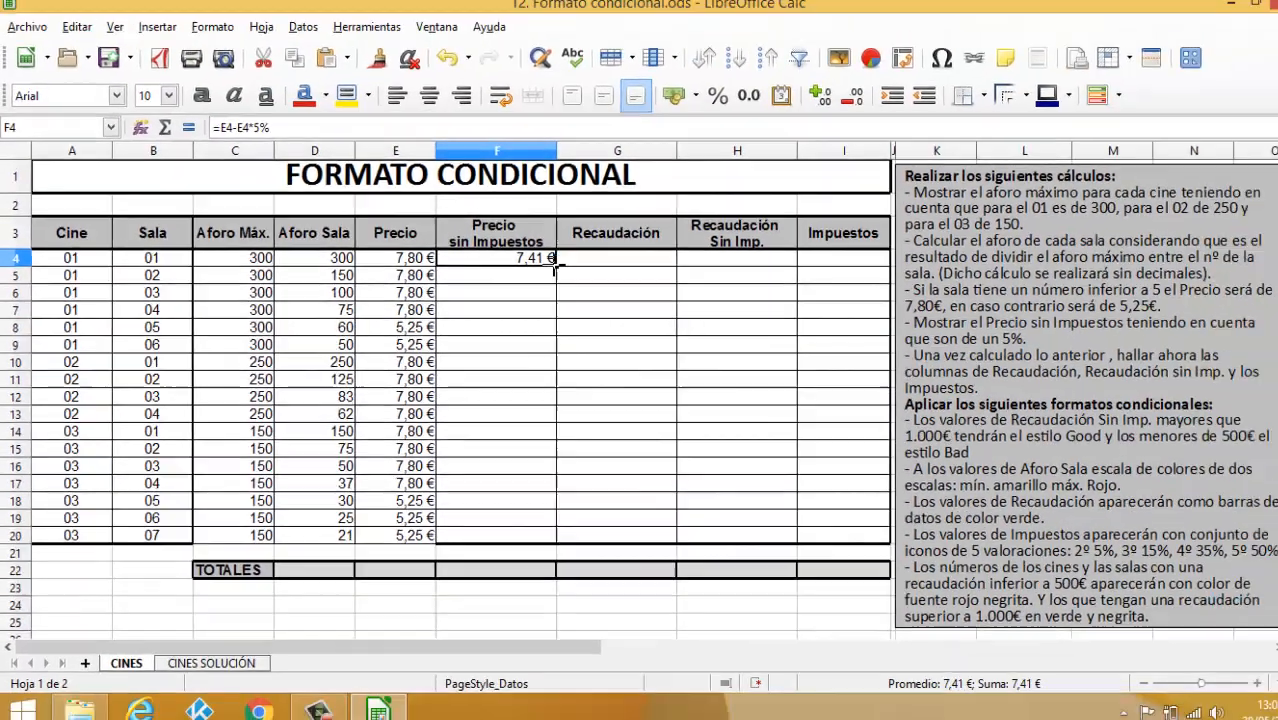
double_click(1000, 226)
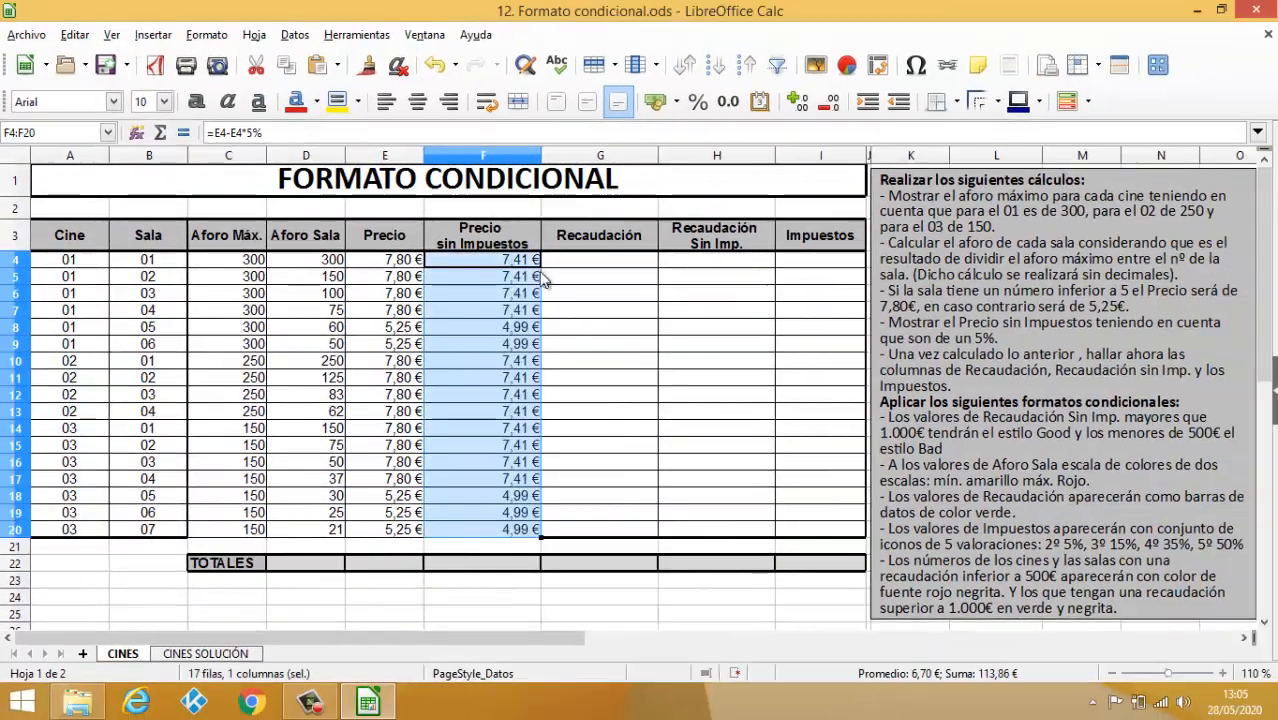
Calculate Recaudación by entering =E4*D4 in G4, and fill the formula down through G20.
left_click(591, 262)
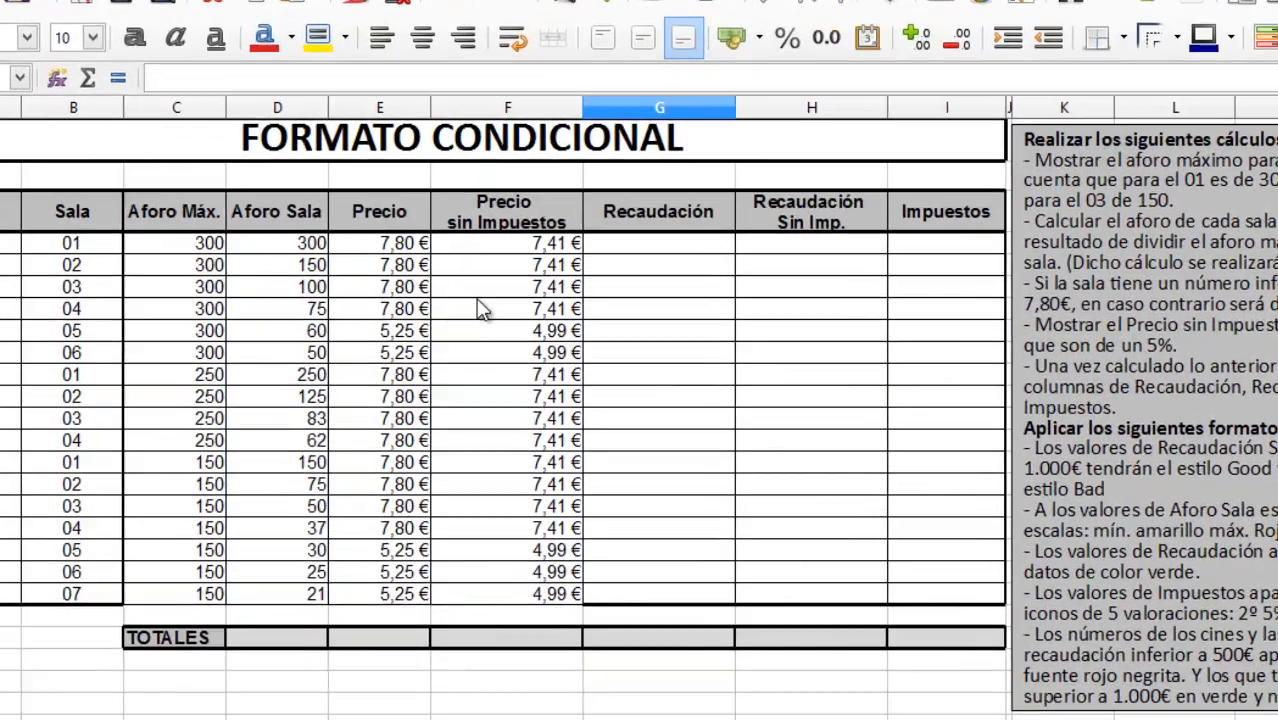
type("=")
left_click(388, 212)
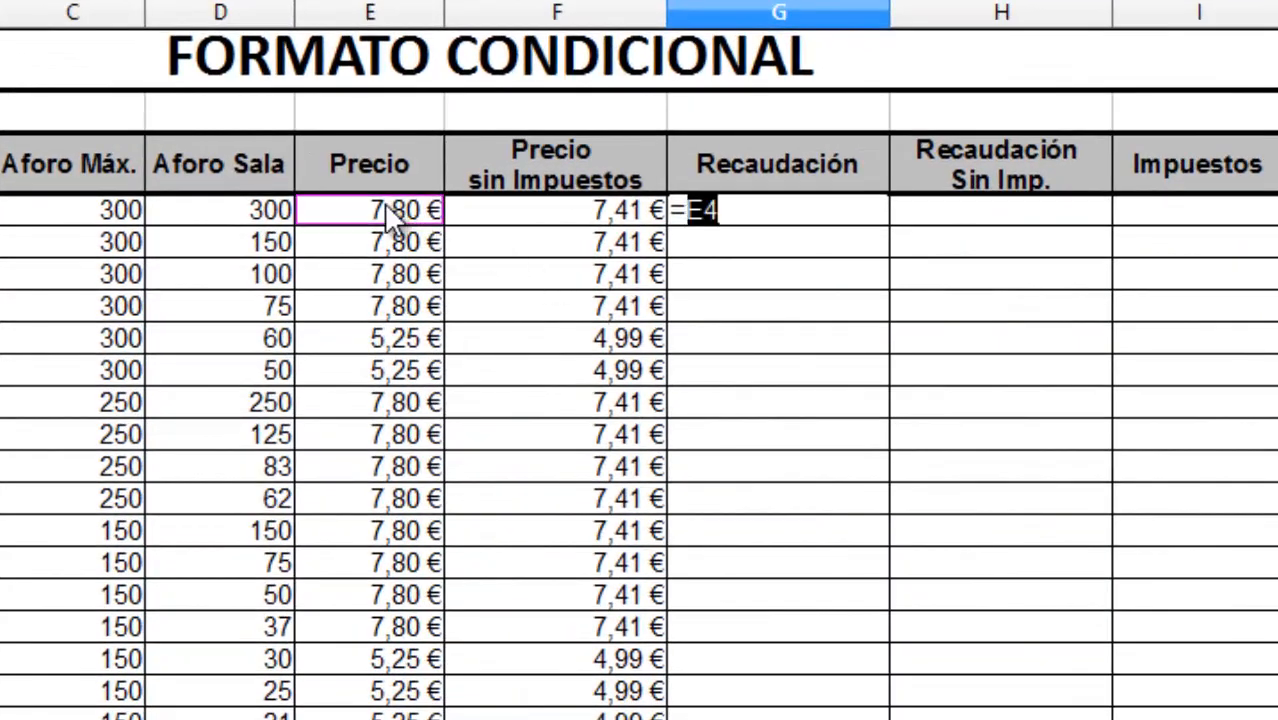
type("*")
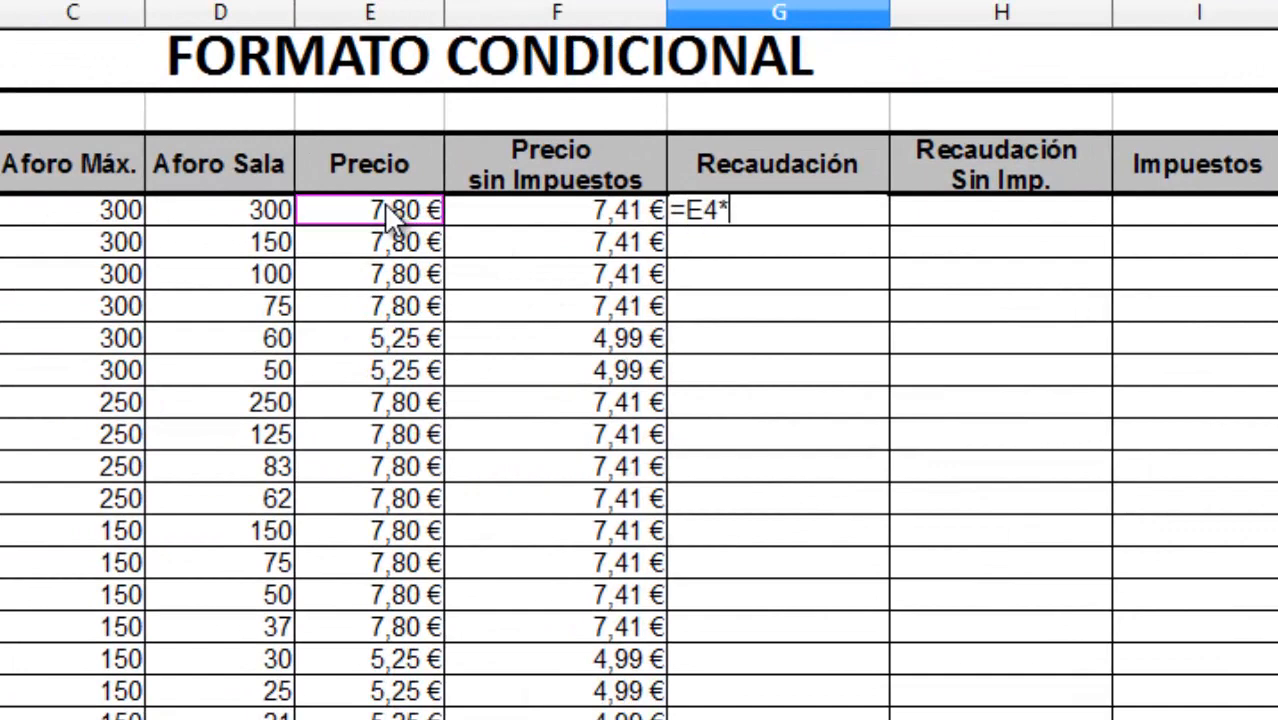
left_click(264, 211)
key("Return")
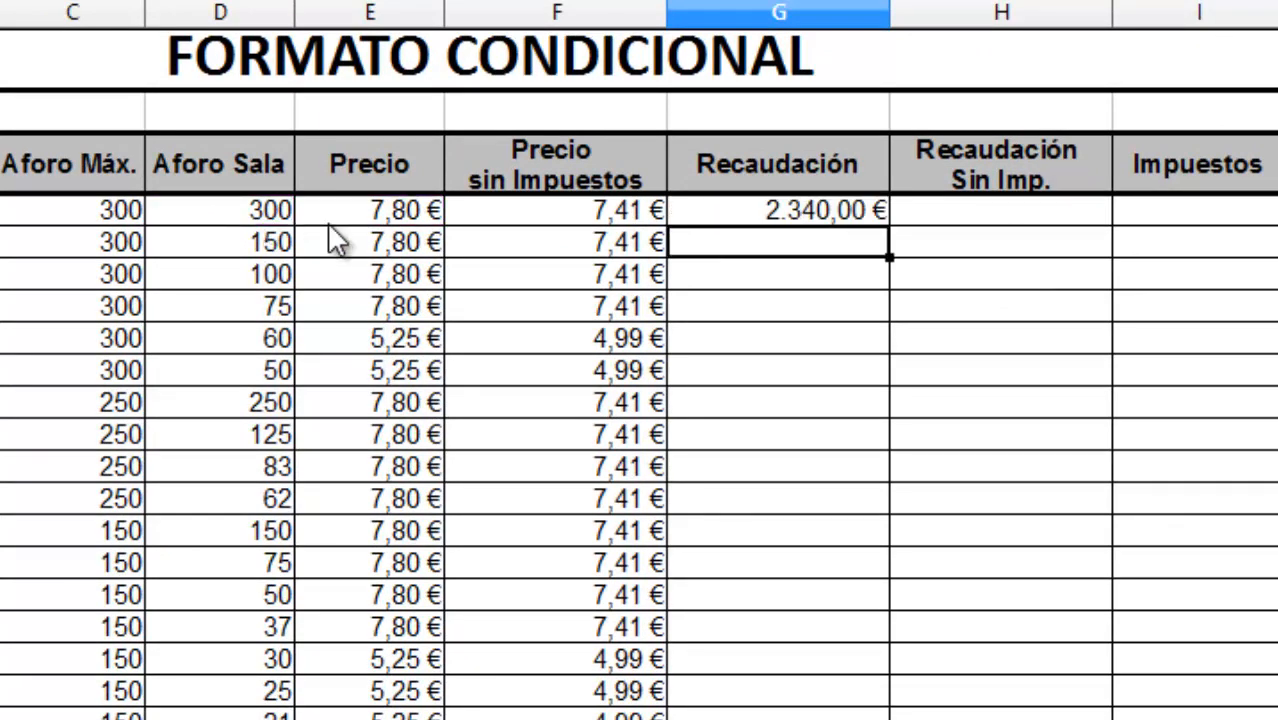
left_click(730, 222)
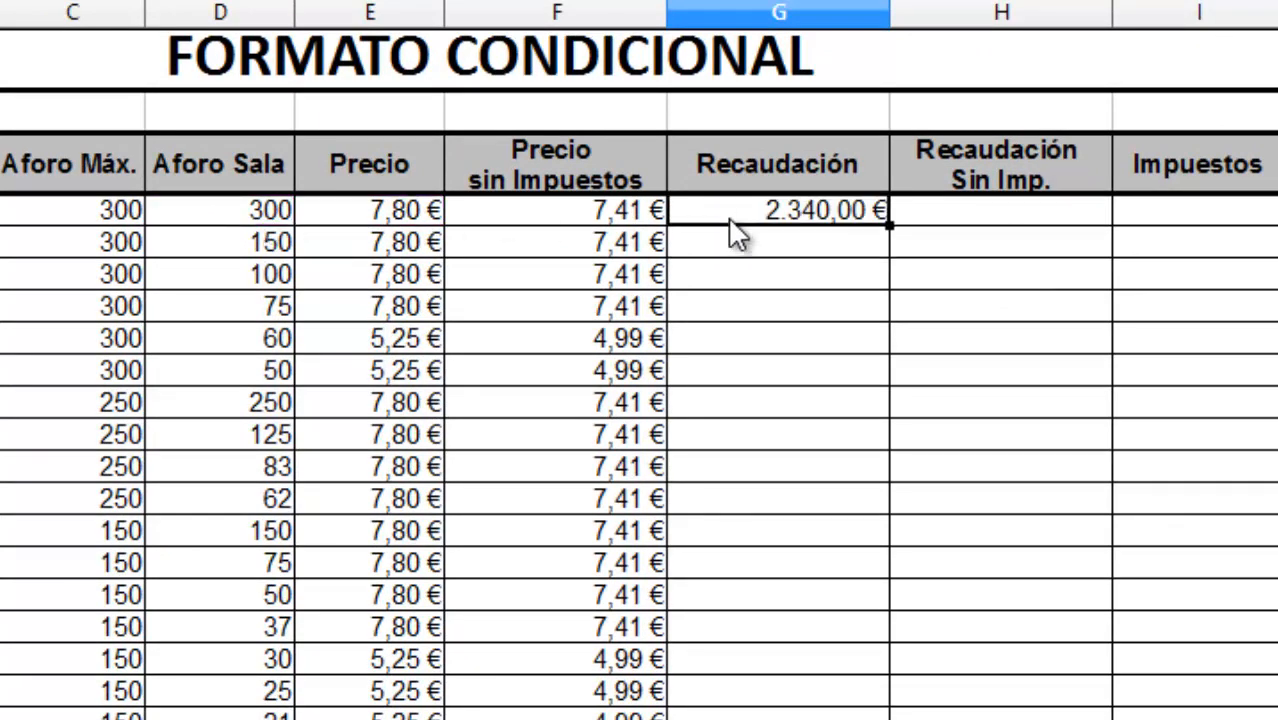
double_click(889, 226)
Calculate Recaudación Sin Imp. by entering =F4*D4 in H4, and fill the formula down through H20.
left_click(1005, 218)
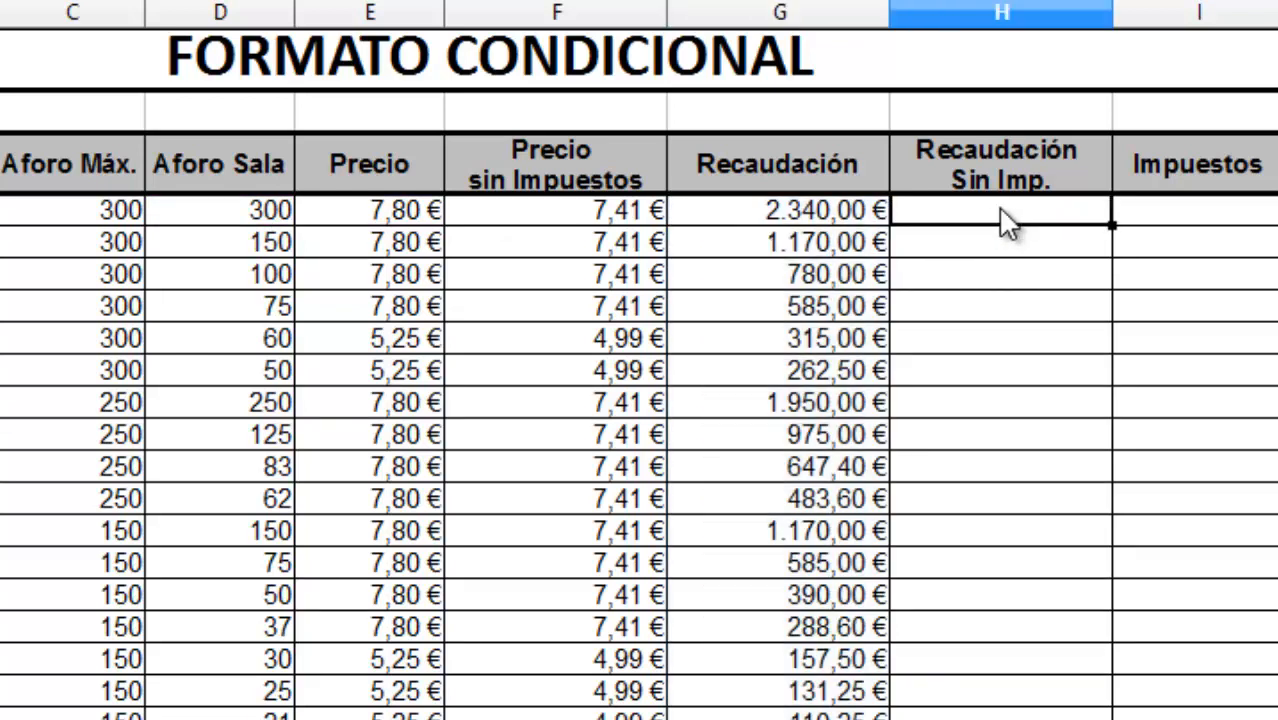
type("=")
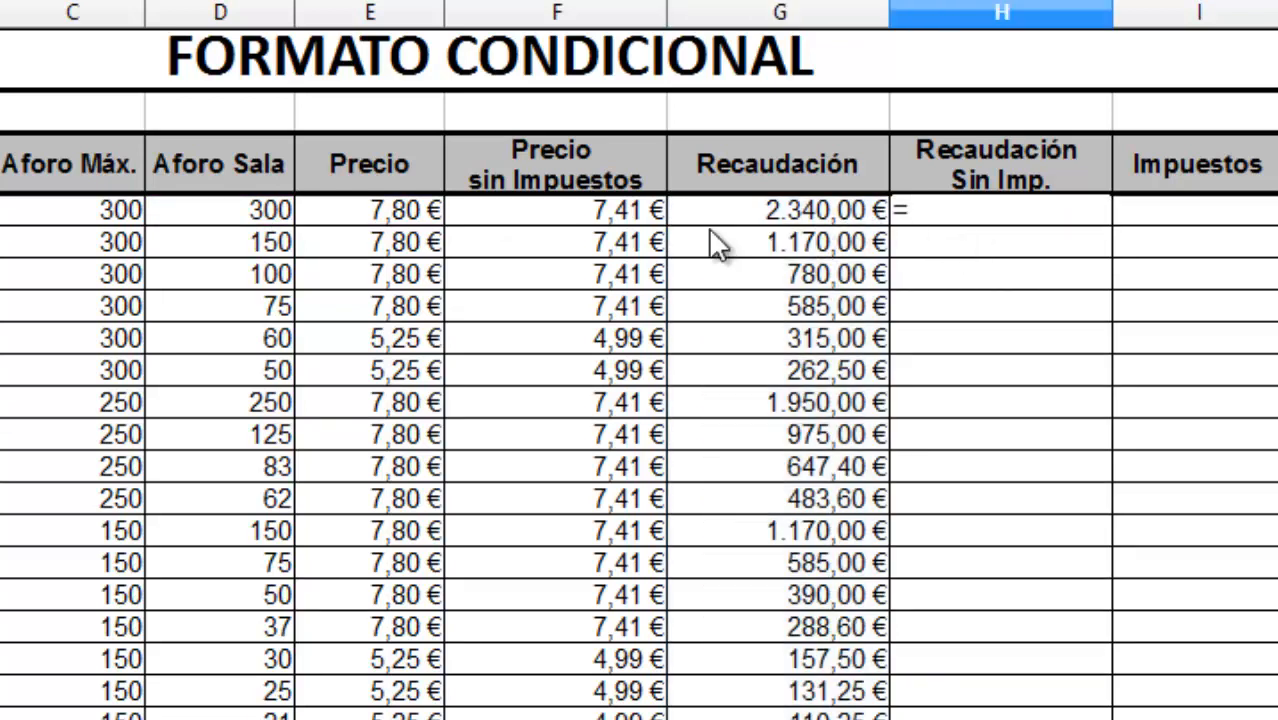
left_click(592, 222)
type("*")
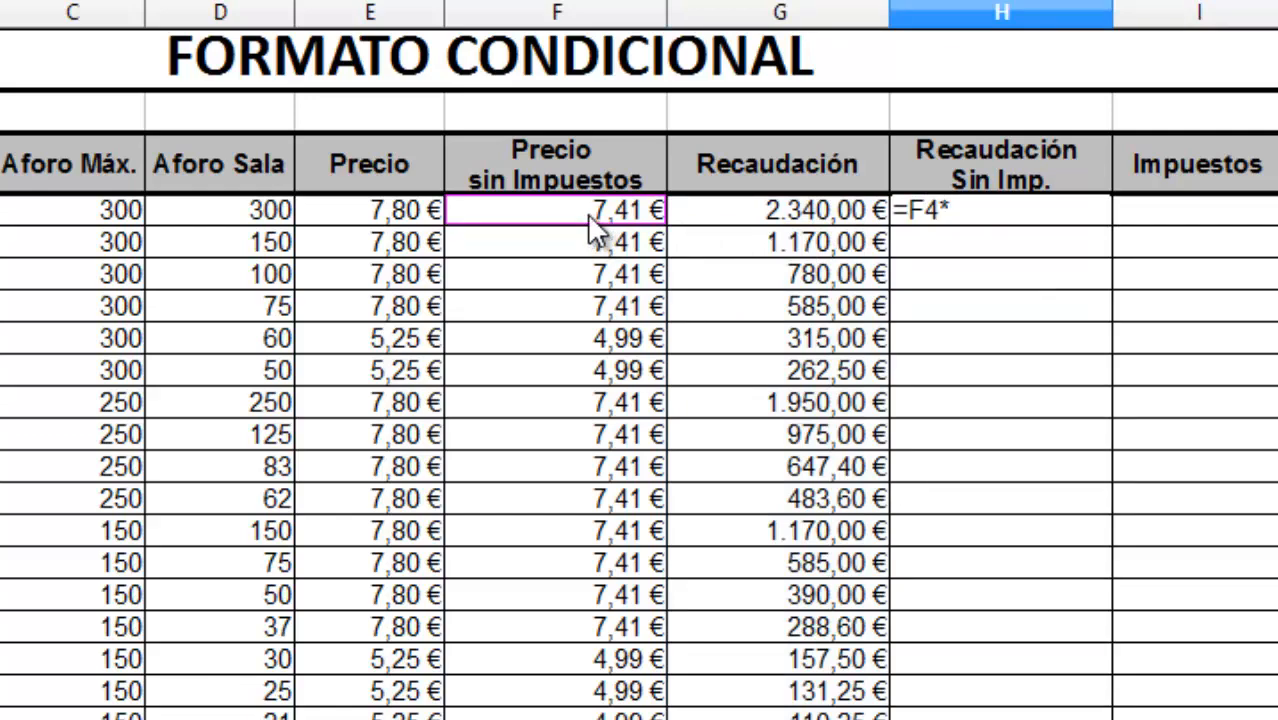
left_click(255, 218)
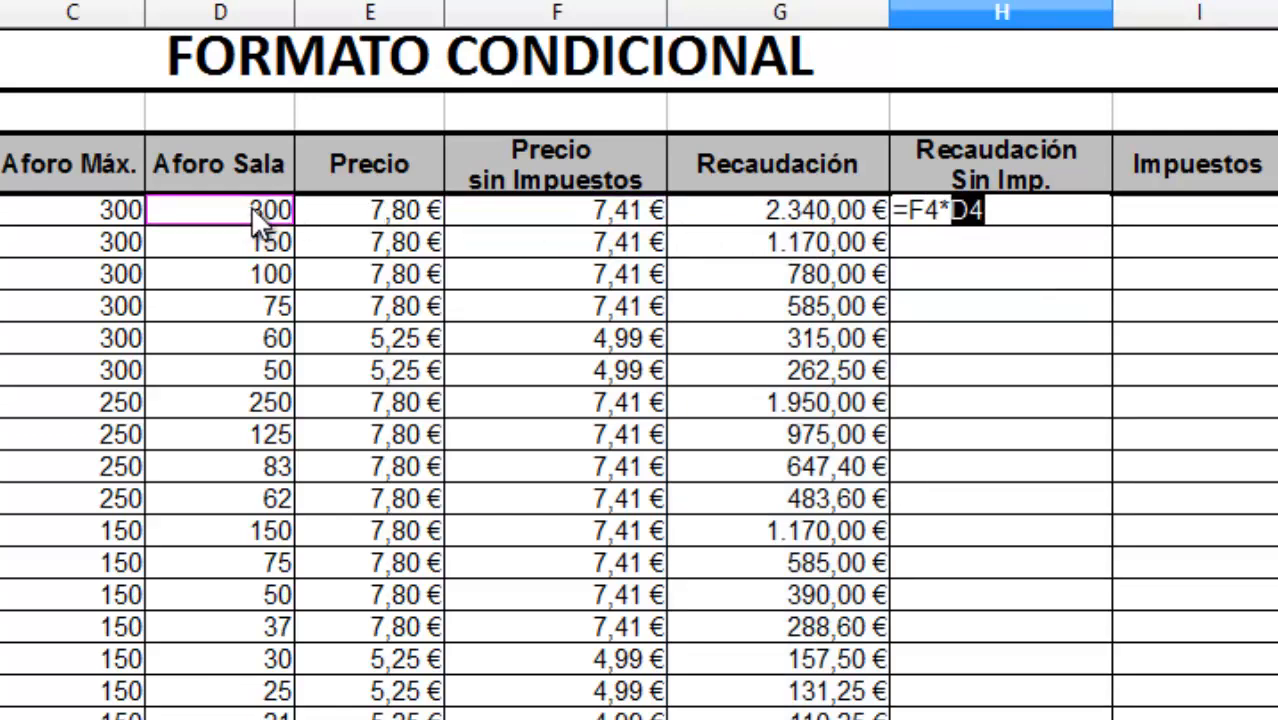
key("Return")
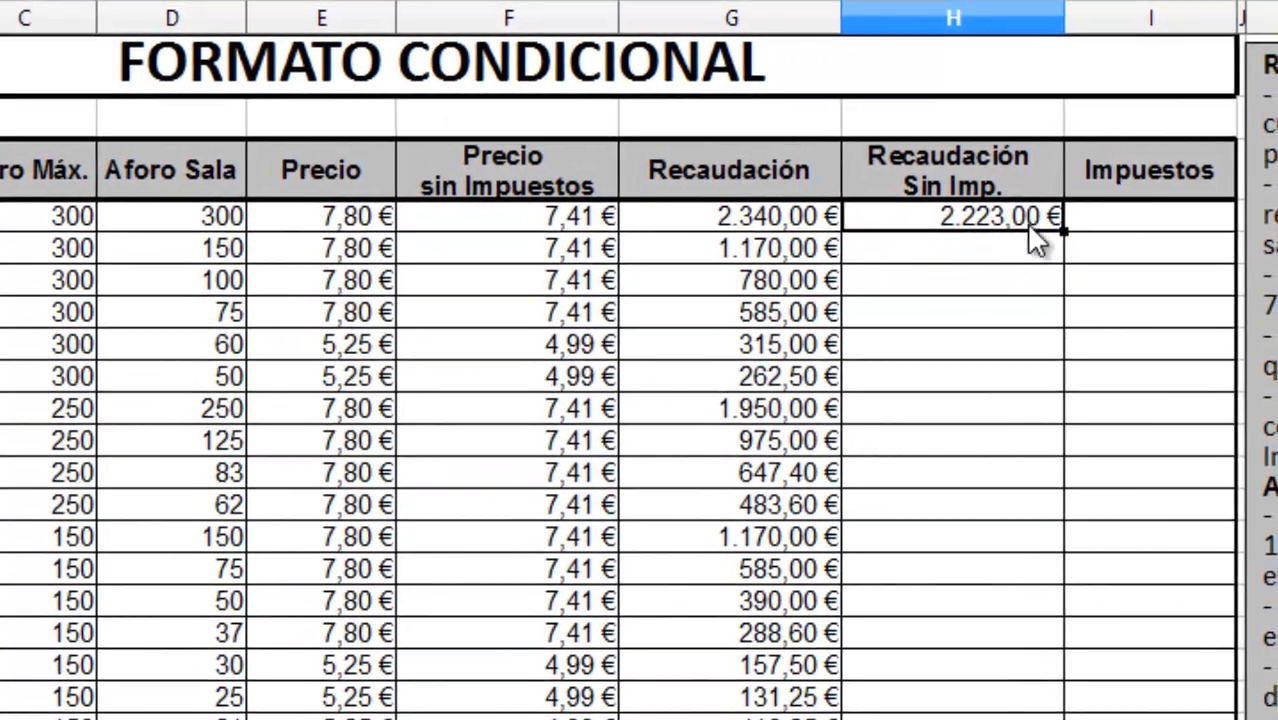
double_click(1062, 231)
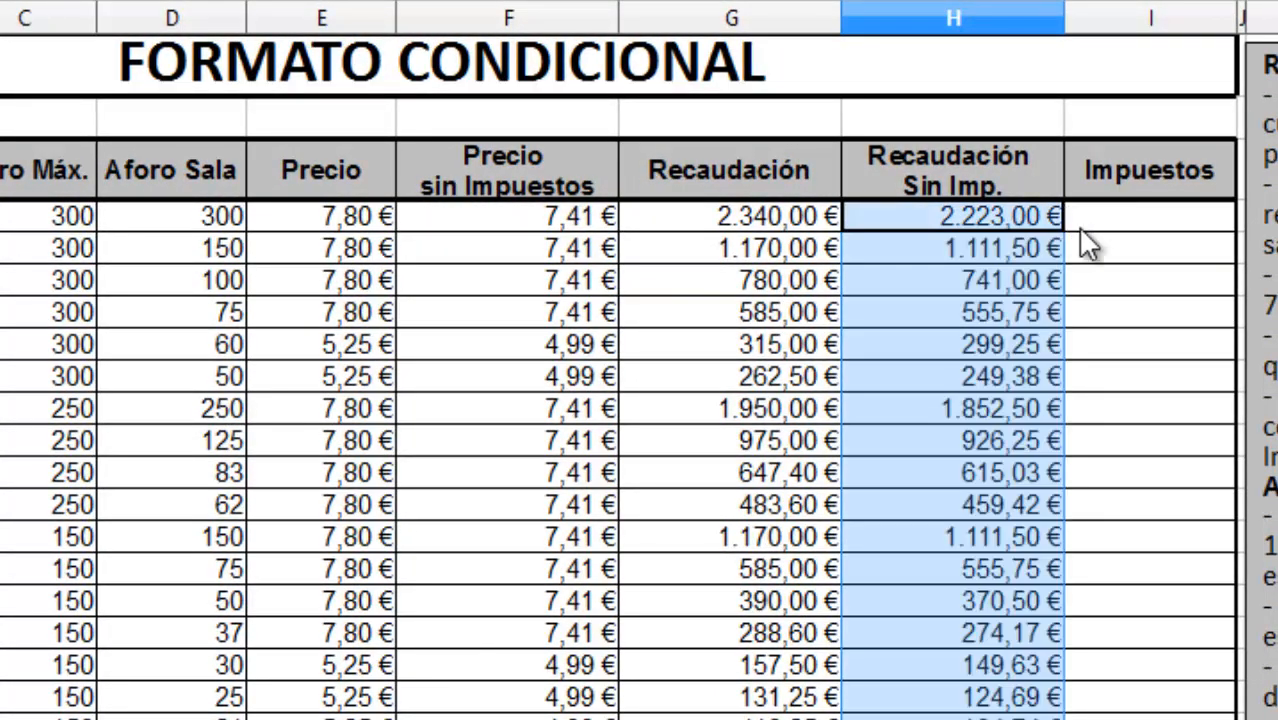
Calculate Impuestos by entering =G4-H4 in I4, and fill the formula down through I20.
left_click(1120, 226)
type("=")
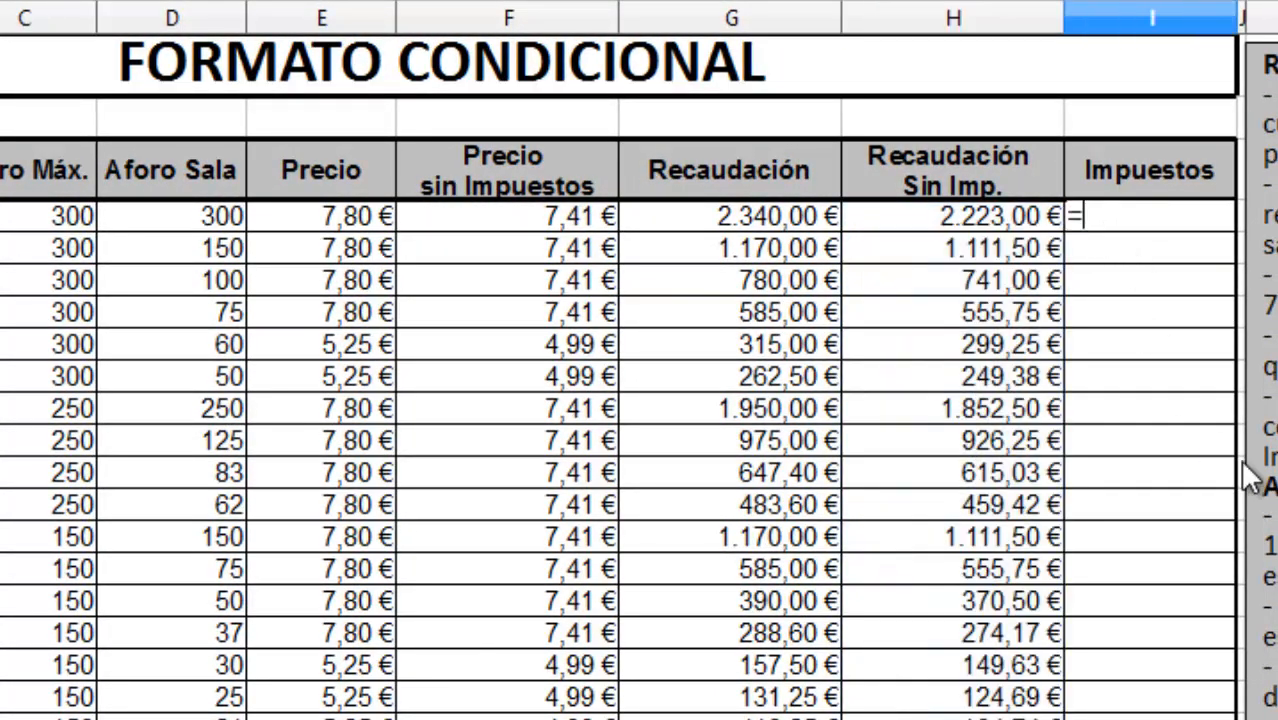
left_click(774, 214)
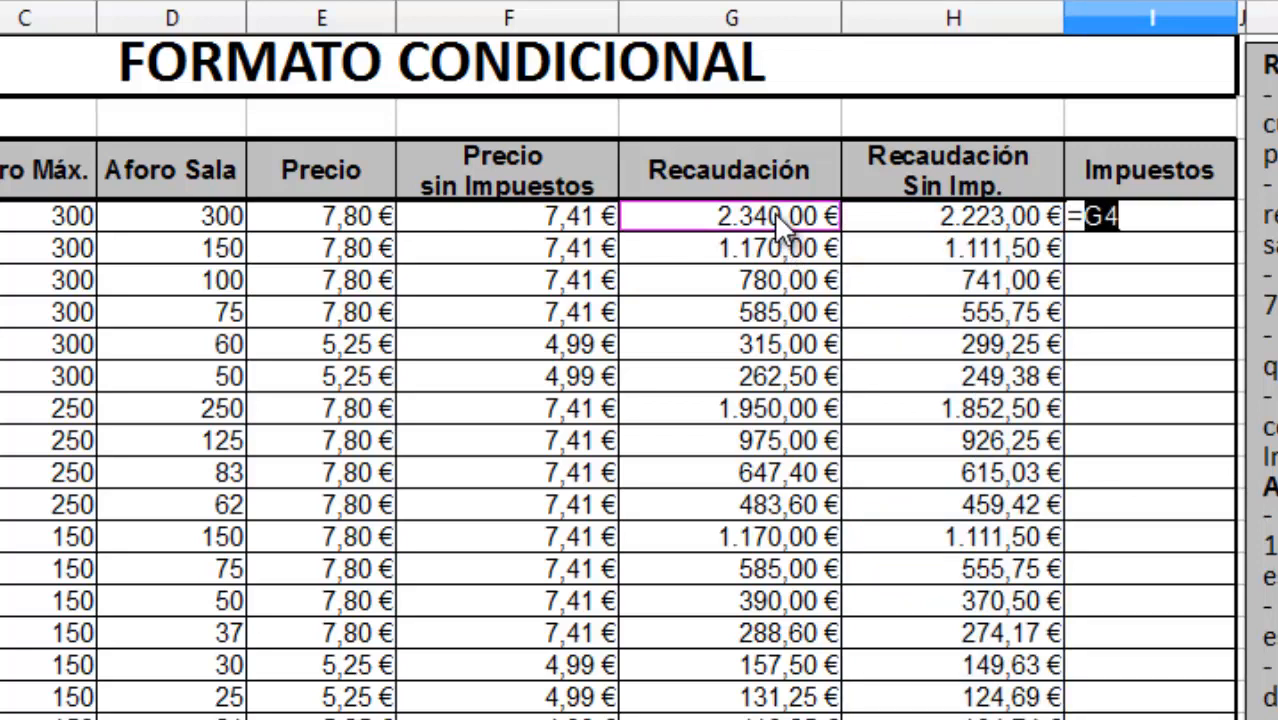
type("-")
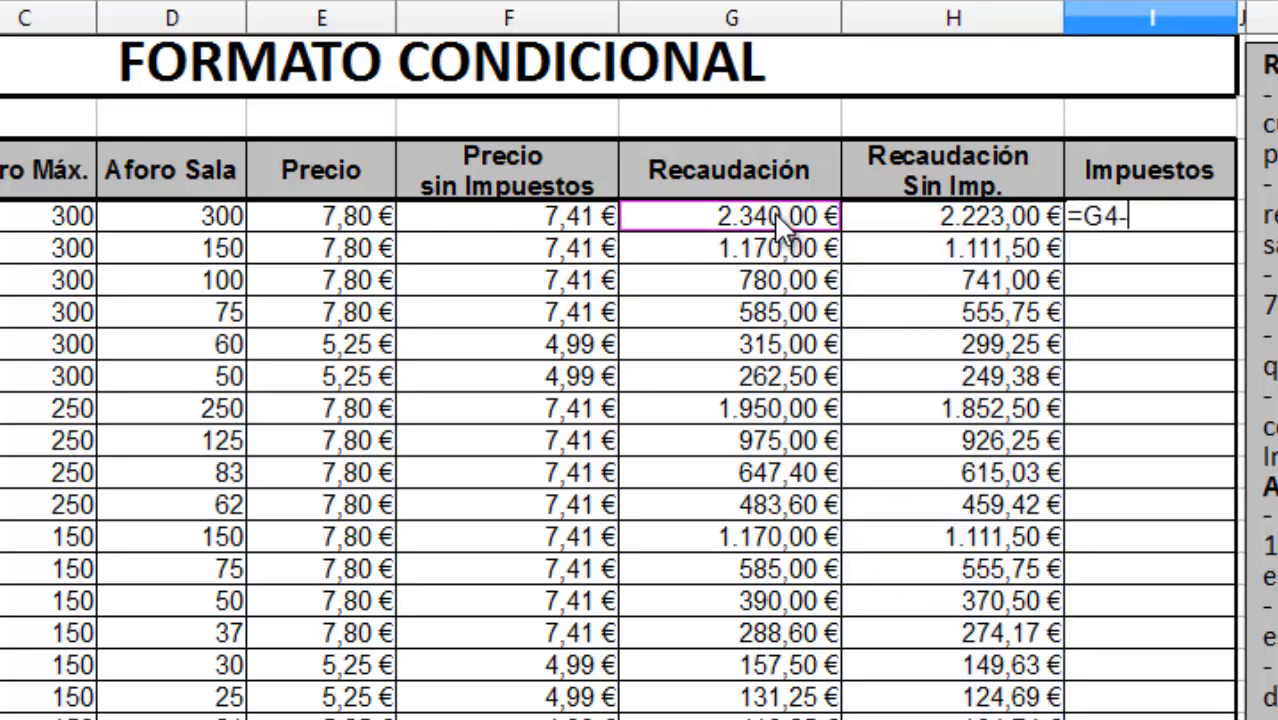
left_click(935, 226)
key("Return")
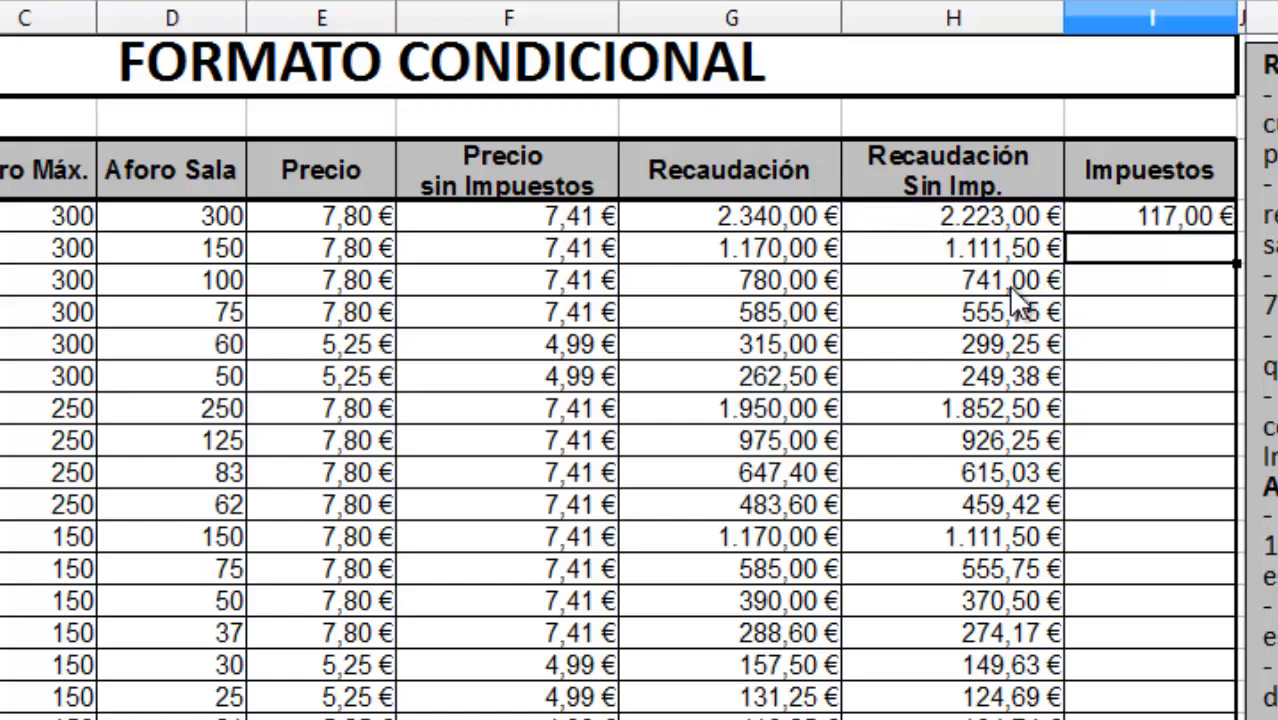
left_click(1160, 214)
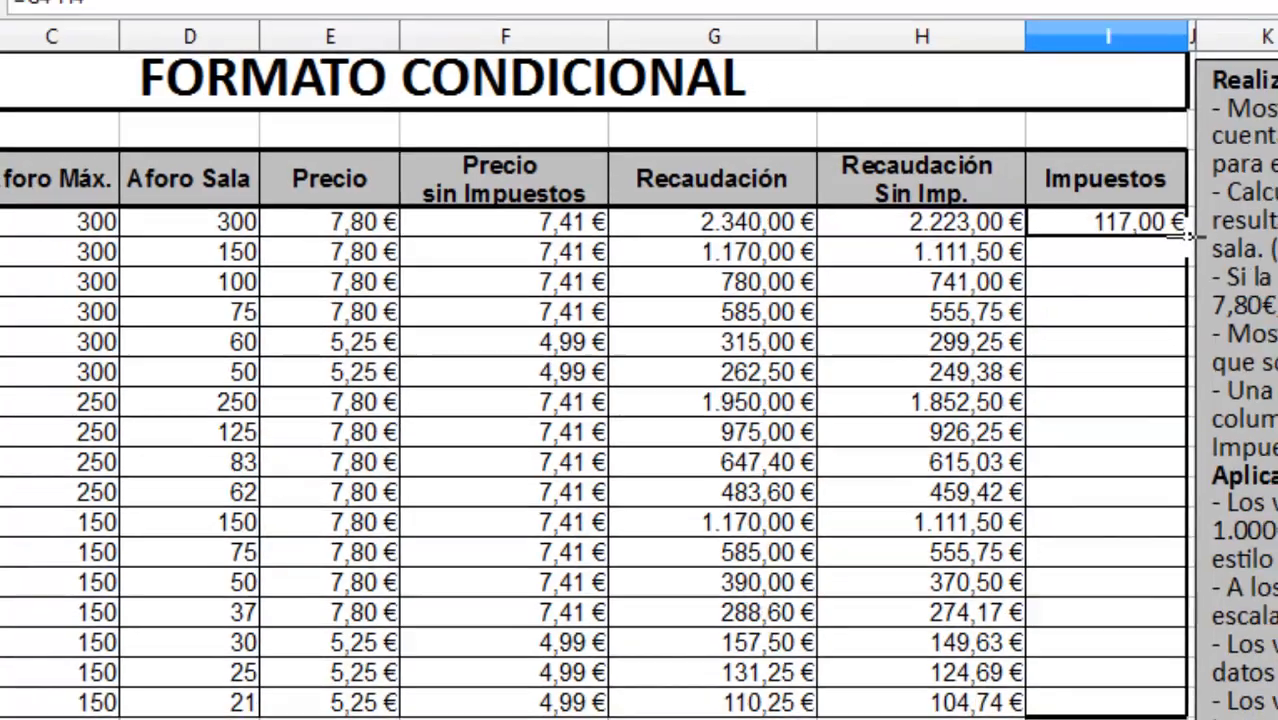
double_click(1238, 231)
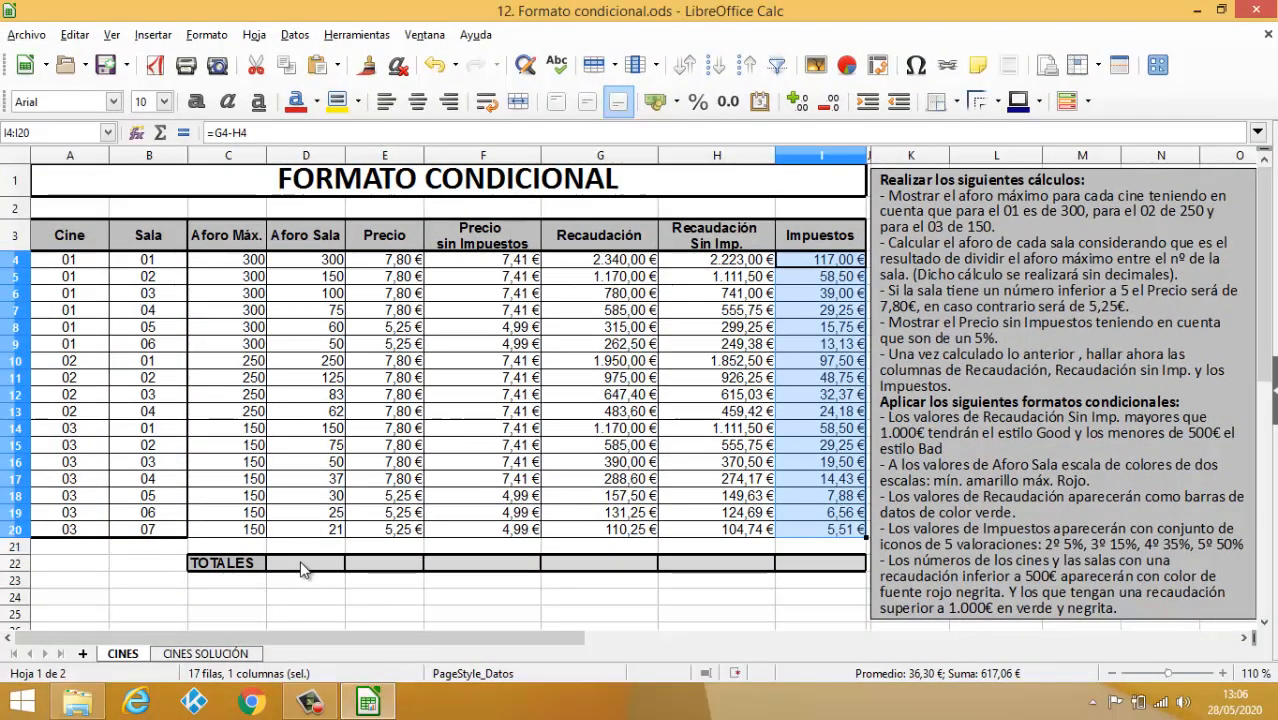
Total the Aforo Sala column by entering =SUMA(D4:D20) in D22 of the TOTALES row.
left_click(304, 566)
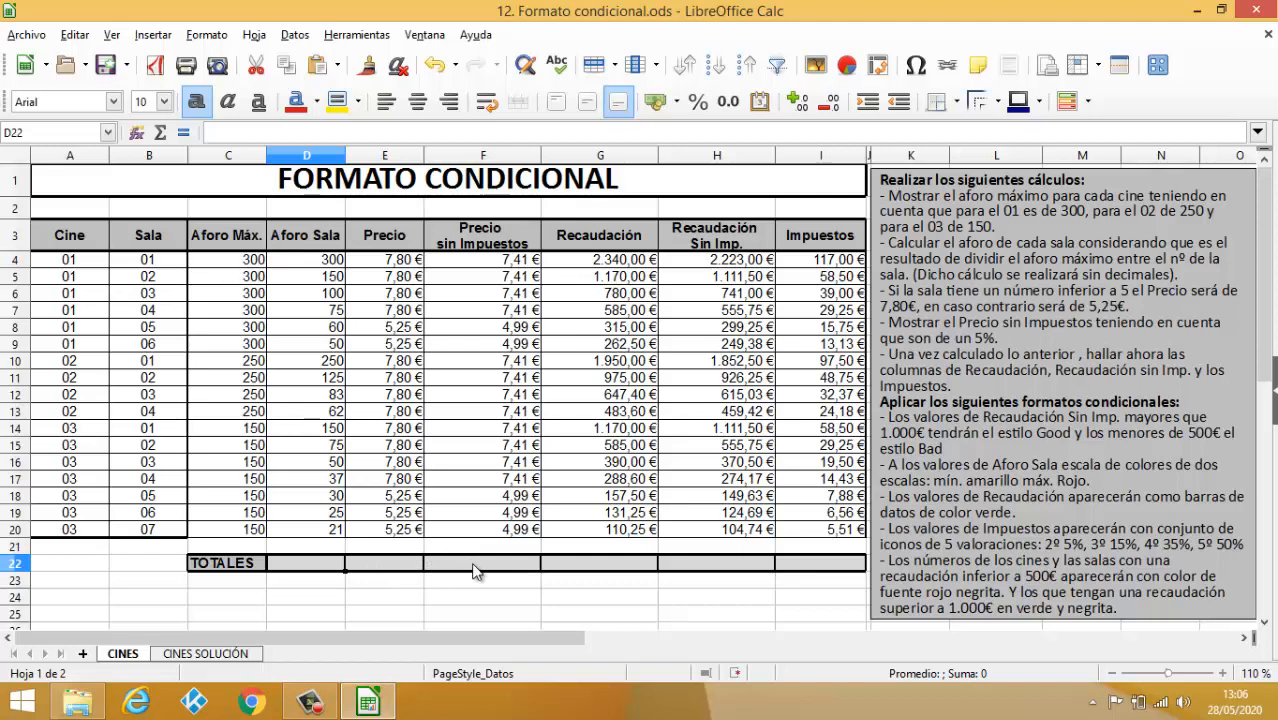
left_click(219, 656)
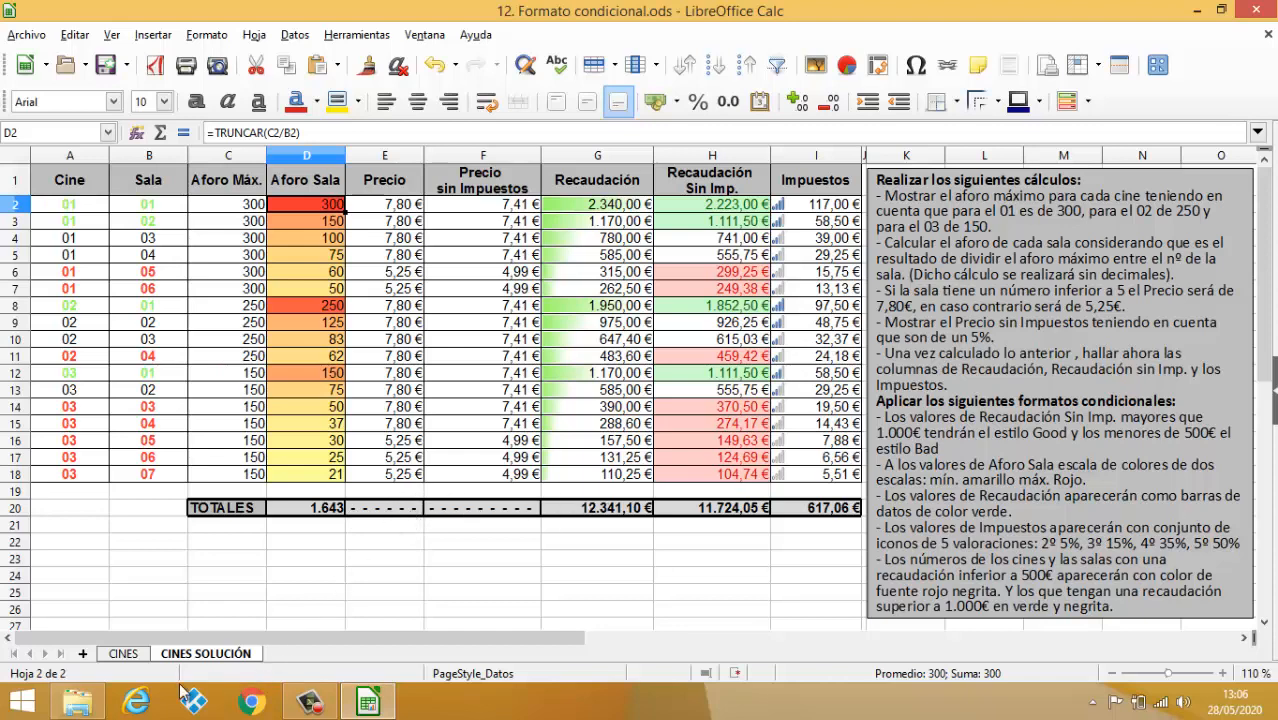
left_click(135, 655)
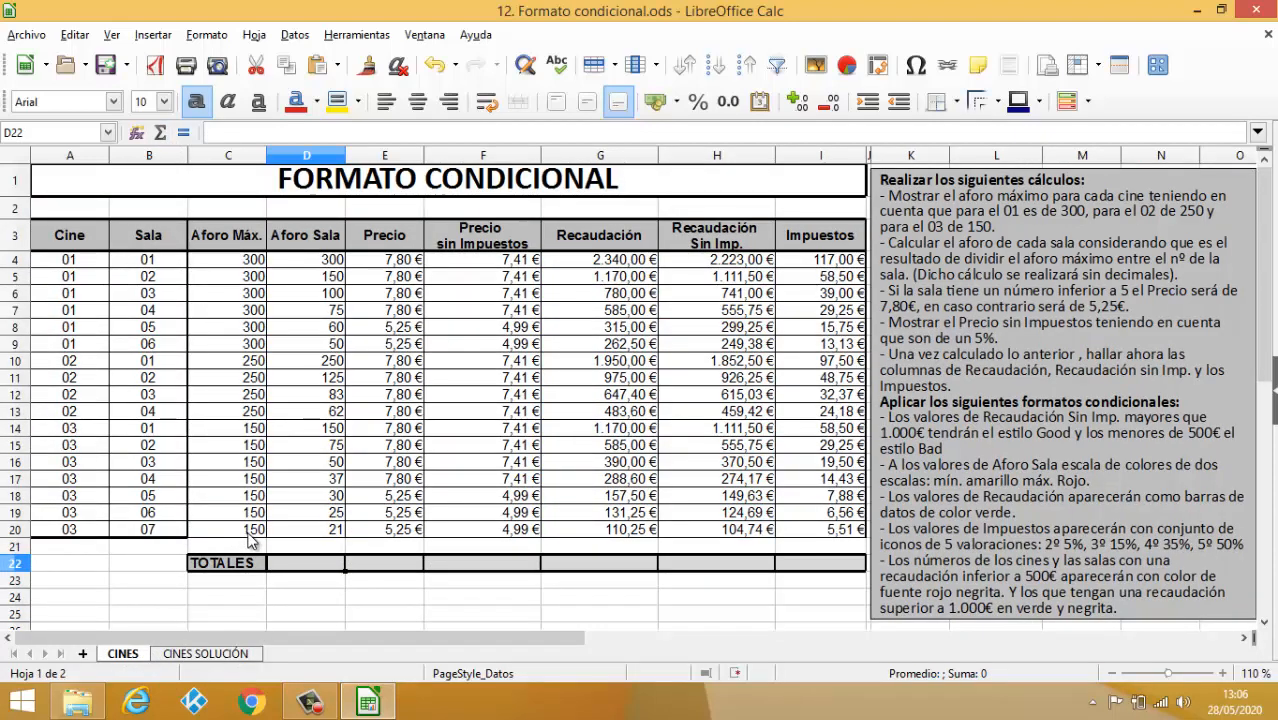
left_click(160, 133)
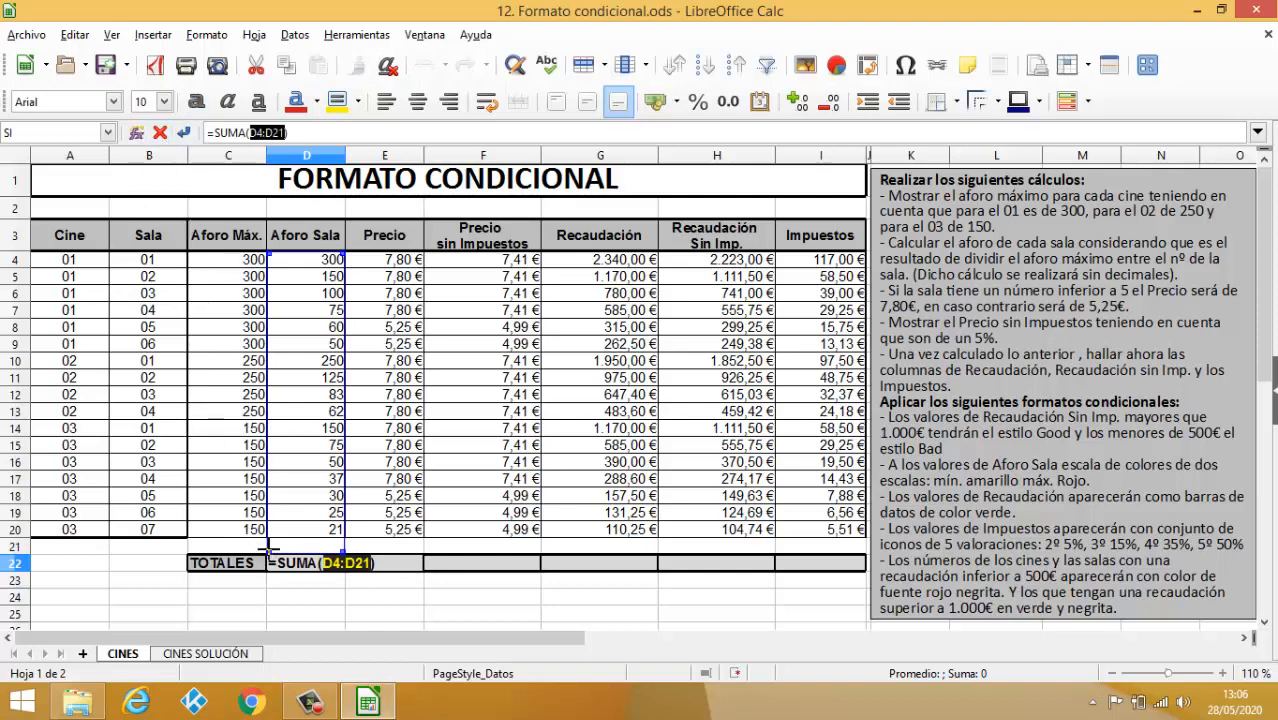
left_click_drag(267, 545, 270, 531)
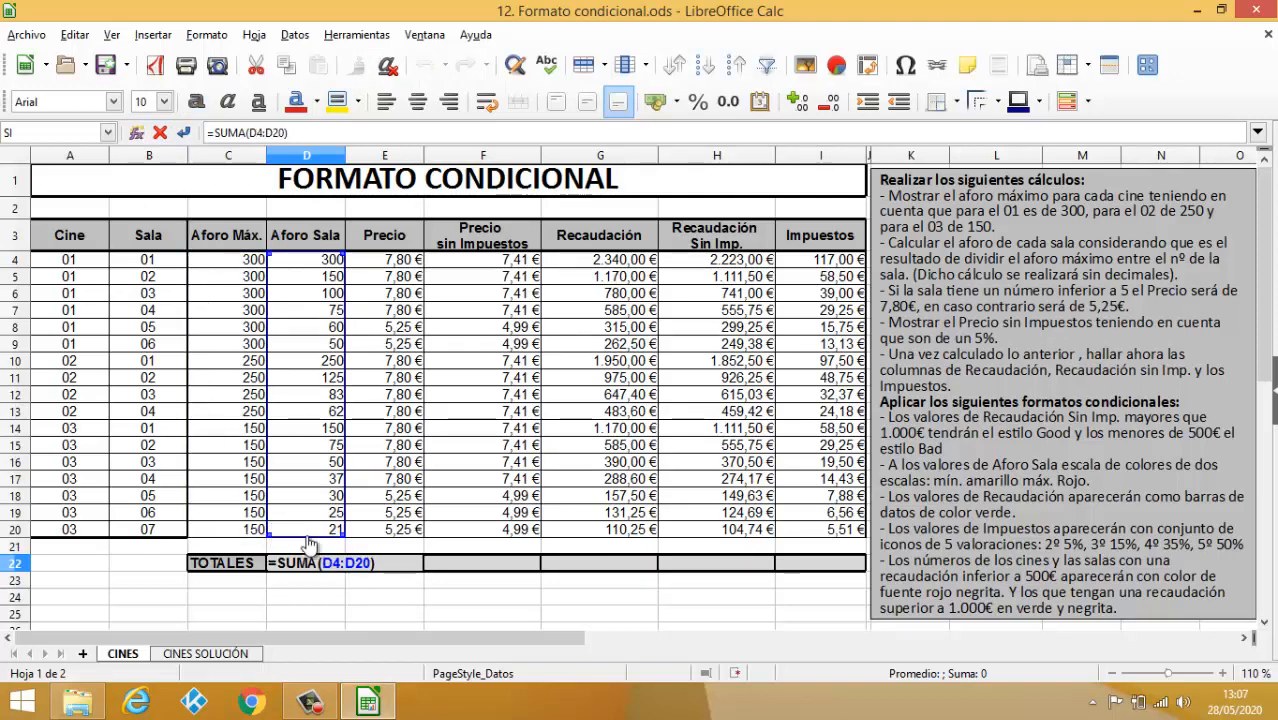
key("Return")
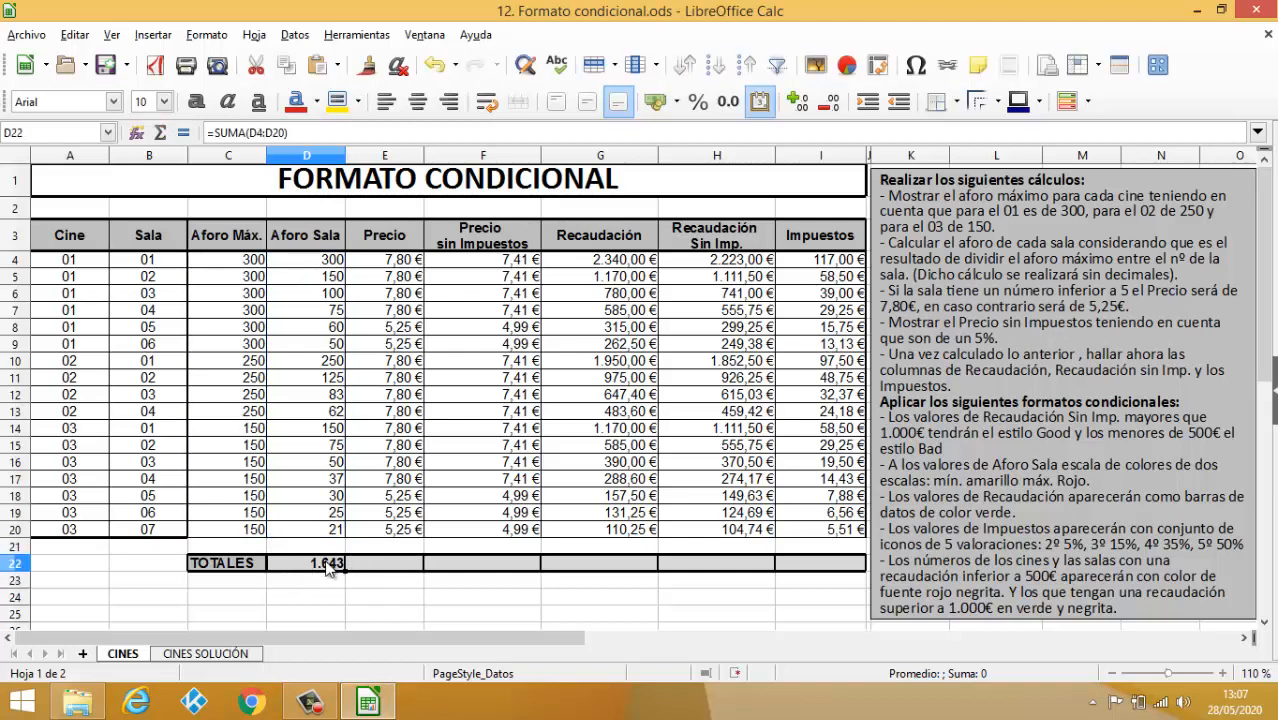
Fill the D22 total across row 22 through I22, and clear the Precio and Precio sin Impuestos totals in E22:F22.
left_click_drag(345, 567, 820, 590)
left_click(506, 597)
left_click_drag(415, 565, 490, 565)
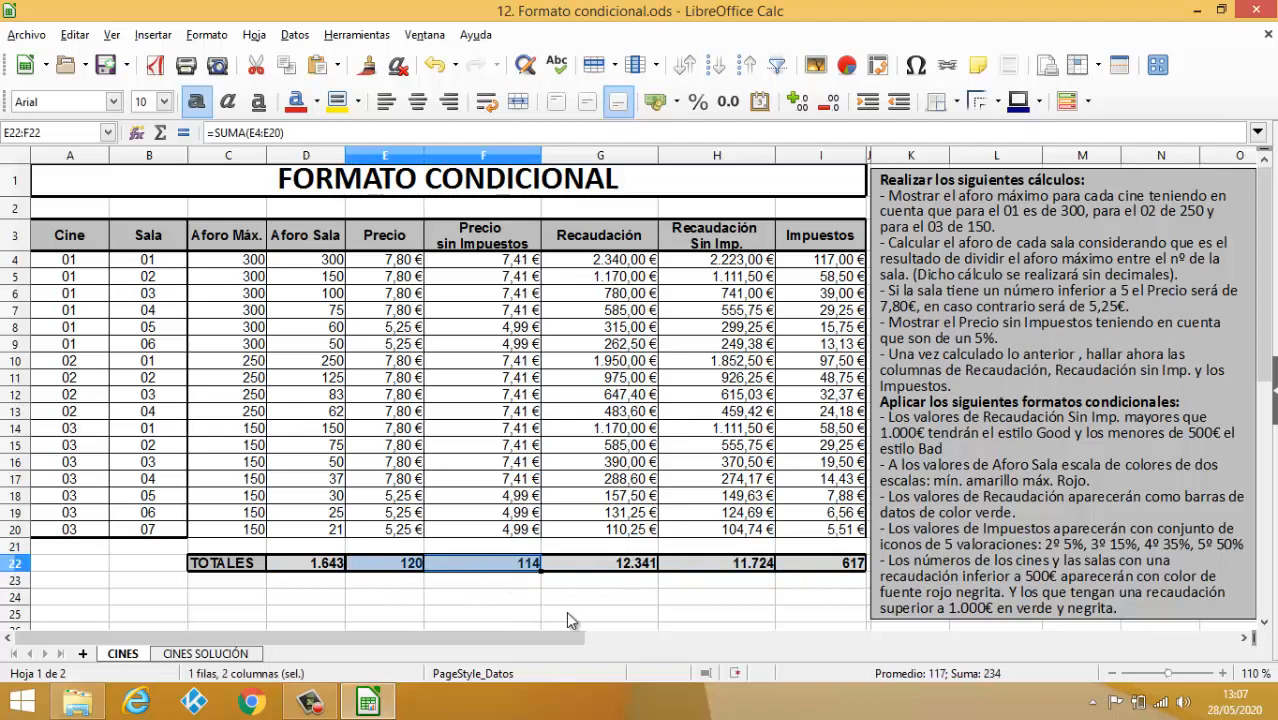
key("Delete")
left_click(500, 608)
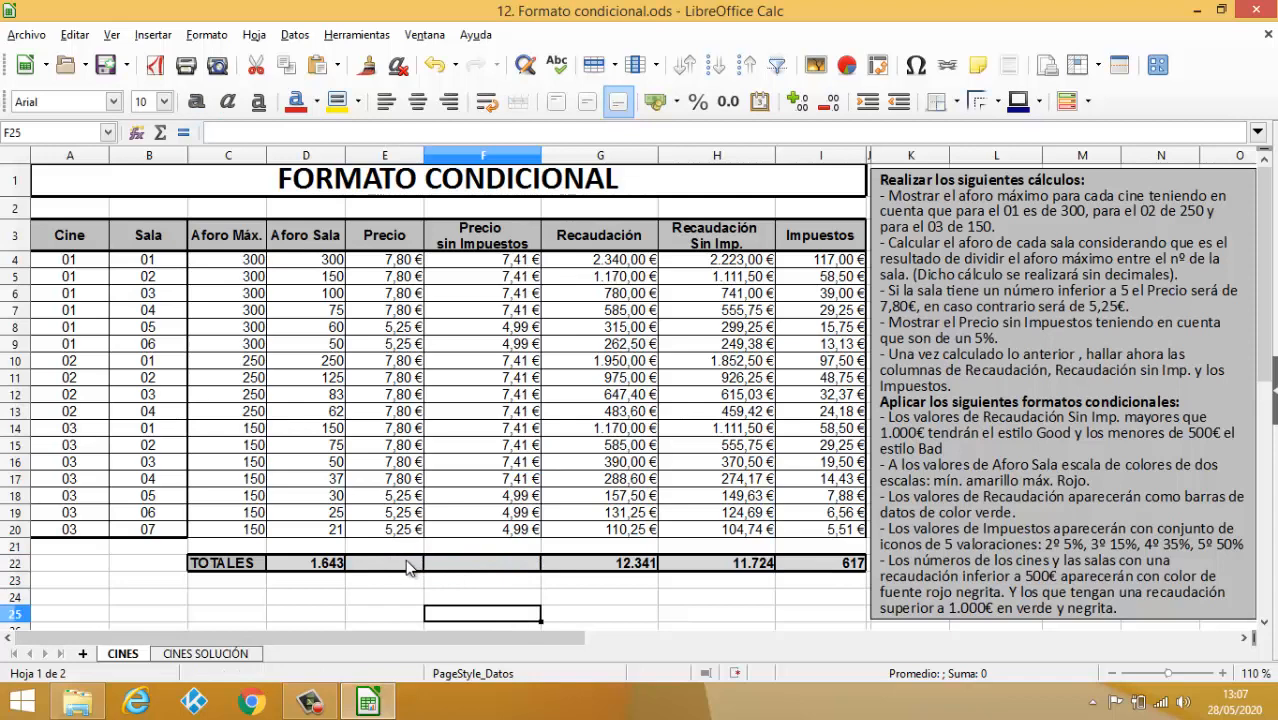
Check the TOTALES placeholders on the CINES SOLUCIÓN sheet and try a manual string of spaced hyphens in E22 of CINES.
left_click(255, 652)
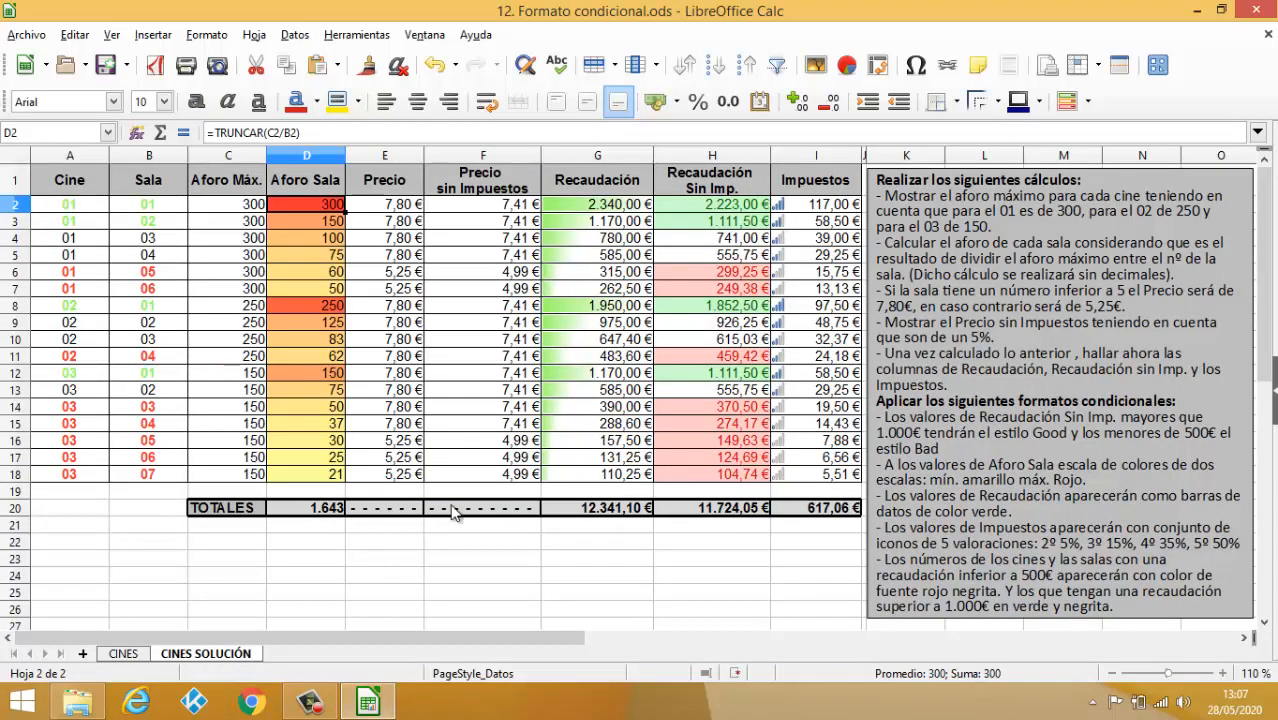
left_click(122, 653)
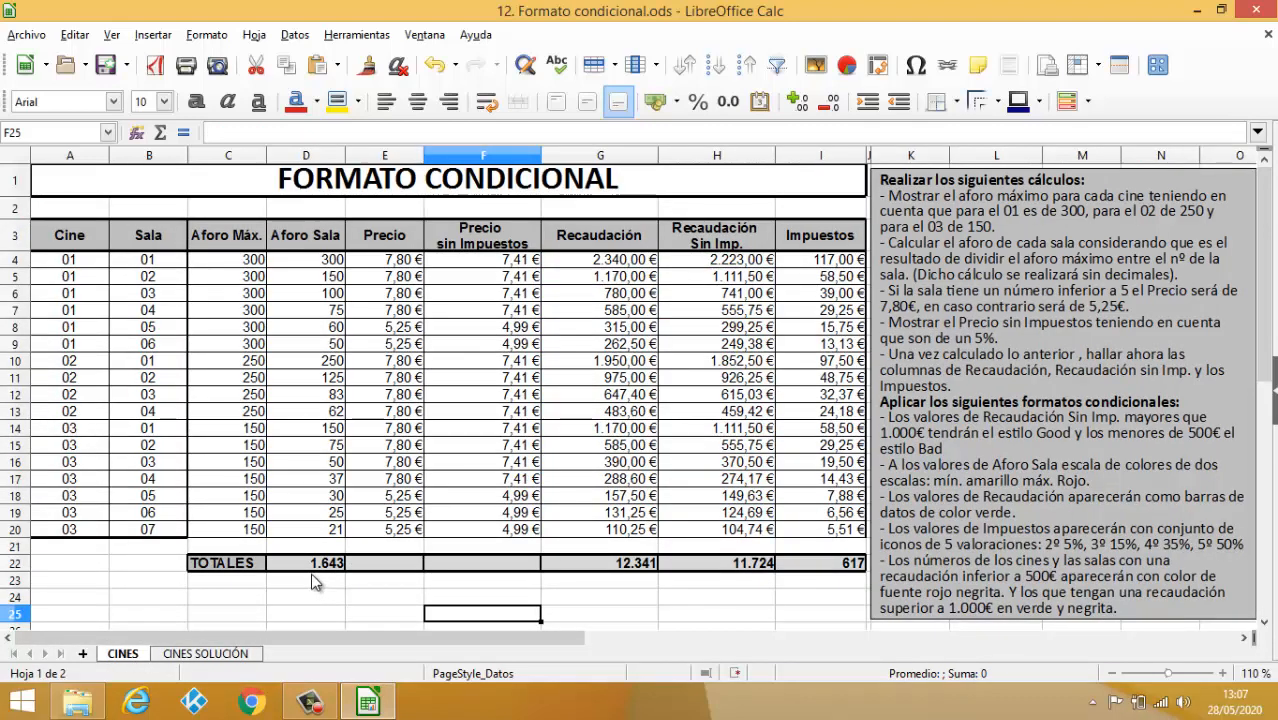
left_click(375, 566)
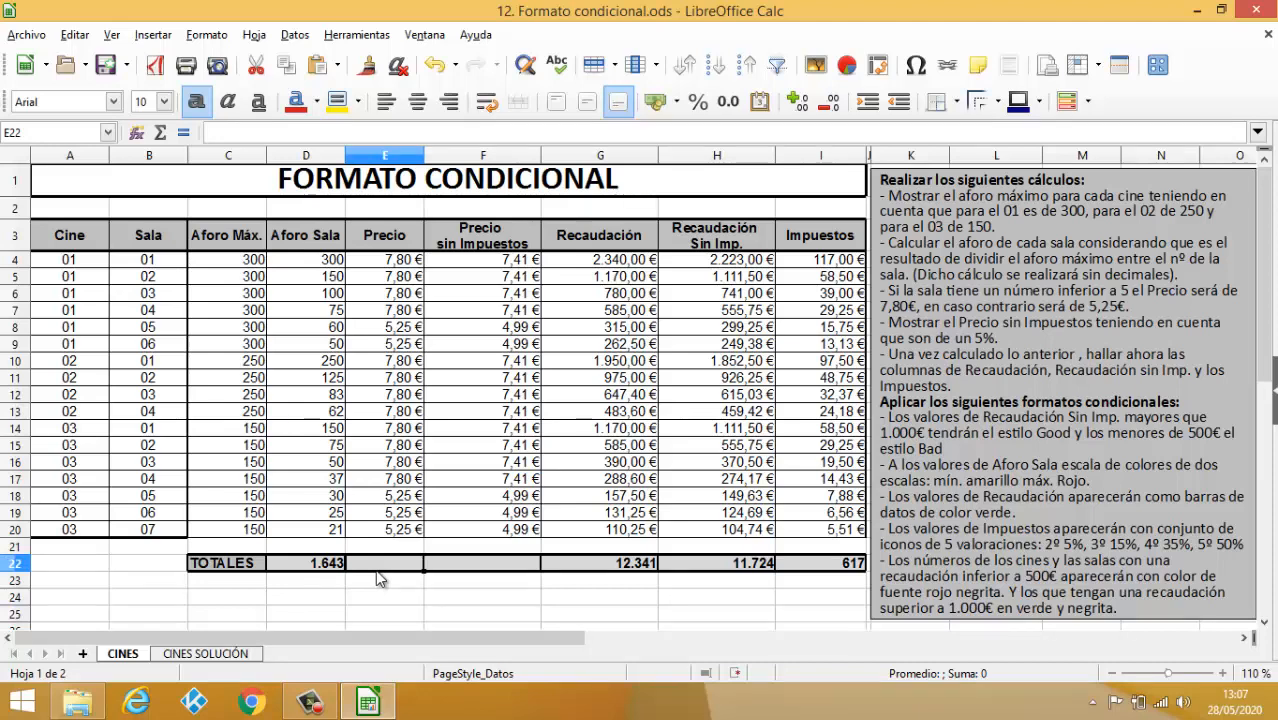
type("- --")
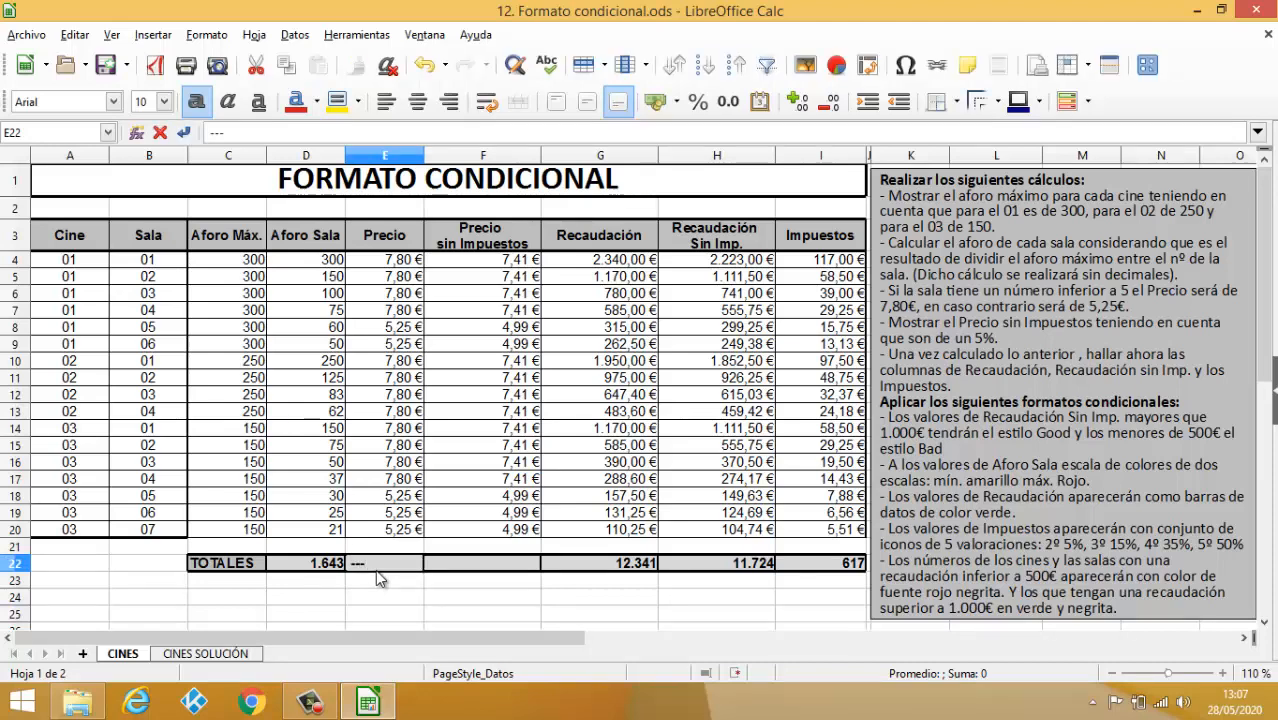
key("BackSpace")
key("BackSpace")
type("-- - - - - -")
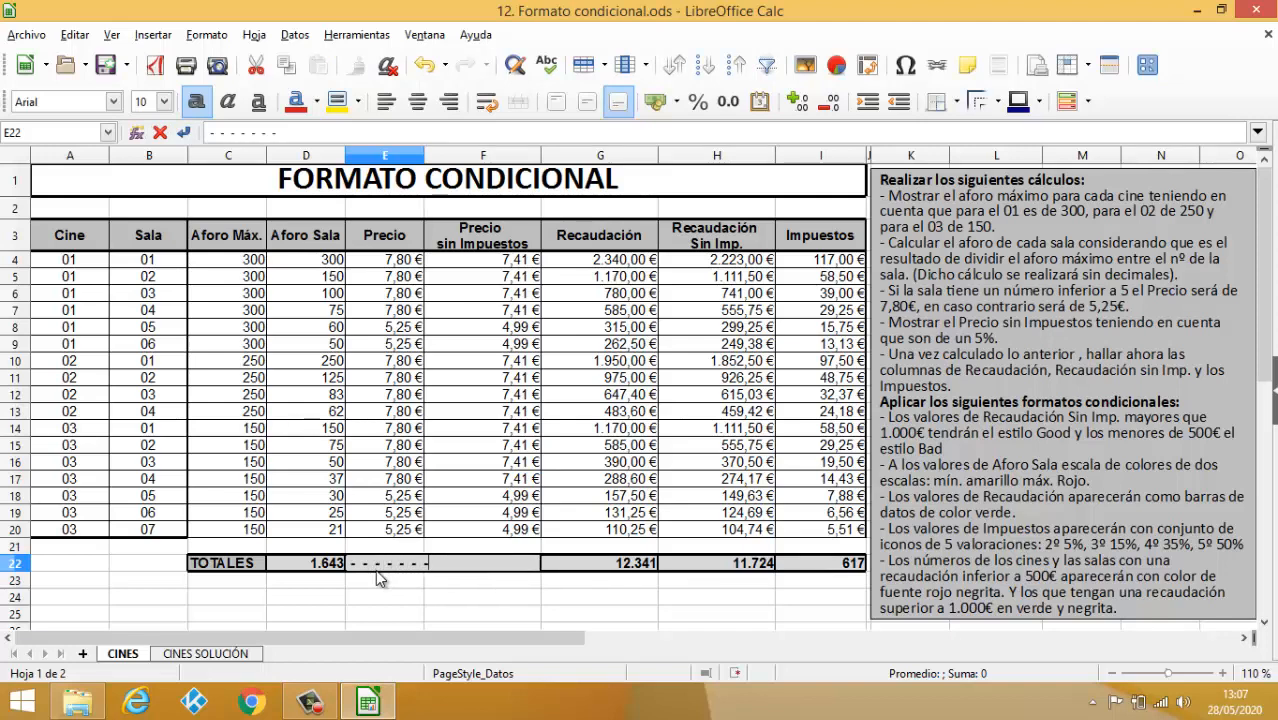
key("Return")
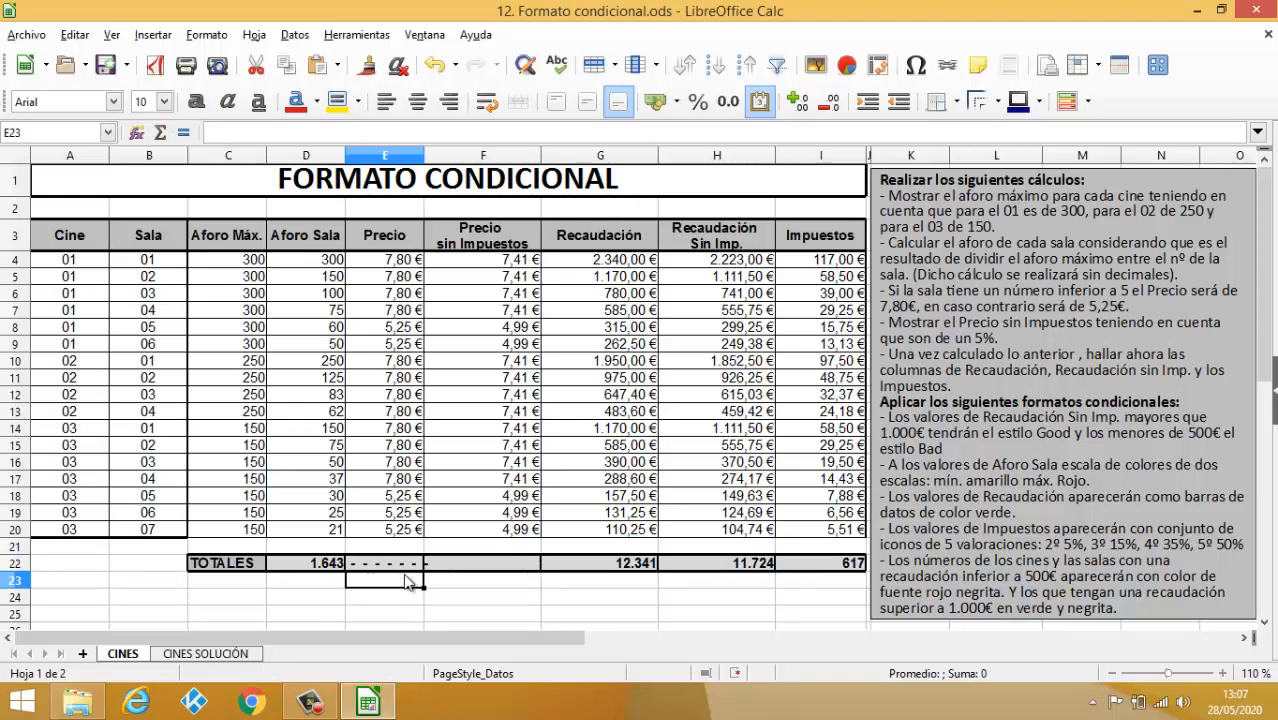
Test the hyphen string by narrowing column E, undo the width change, and clear E22.
left_click_drag(424, 155, 412, 550)
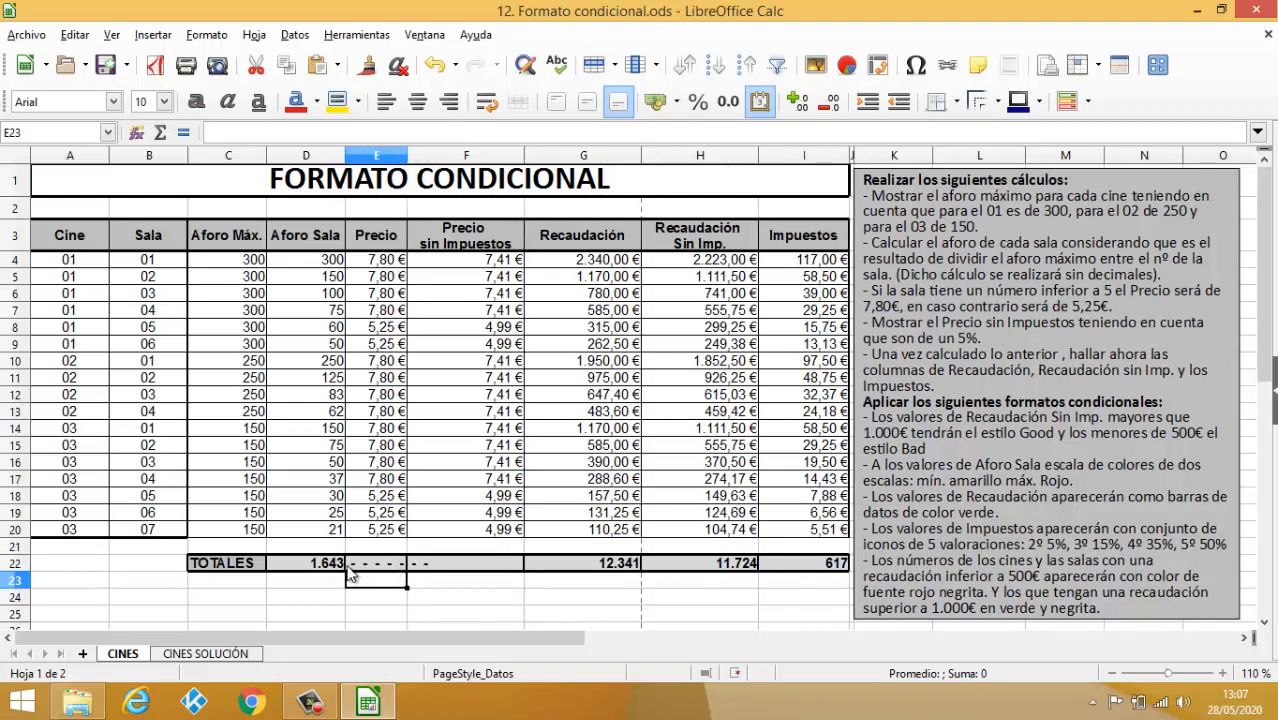
left_click(432, 64)
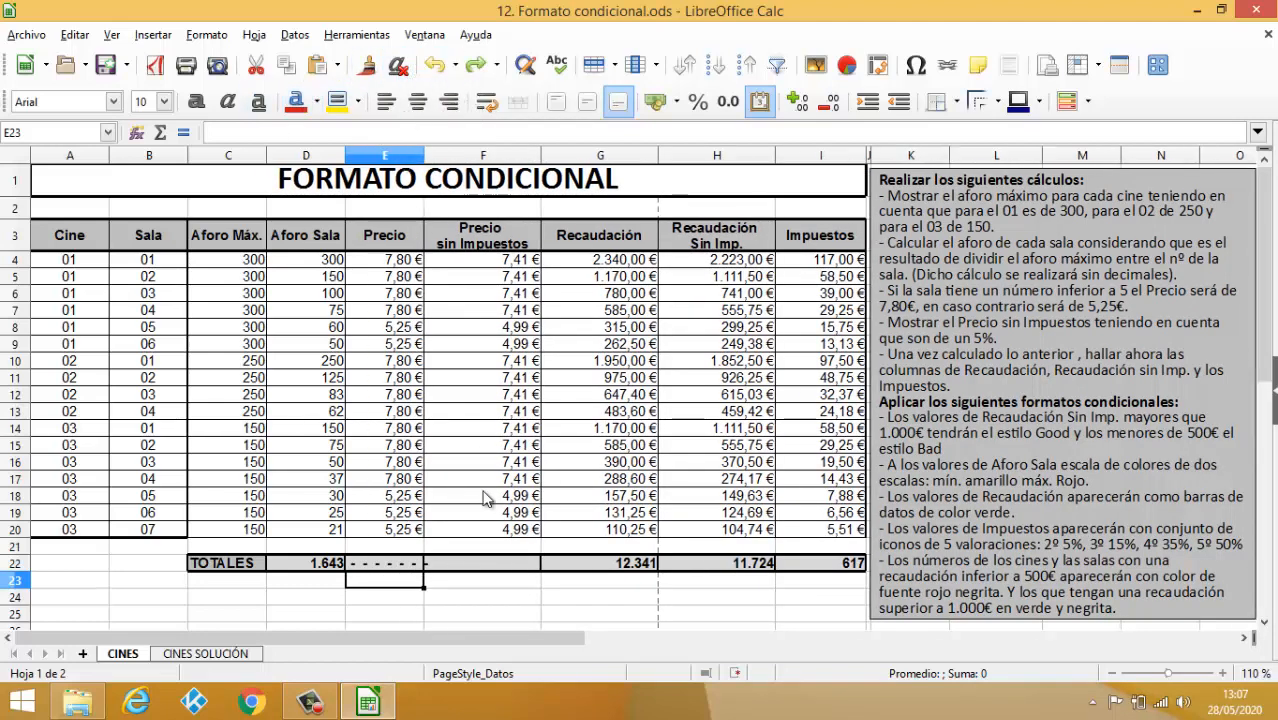
left_click(408, 565)
key("Delete")
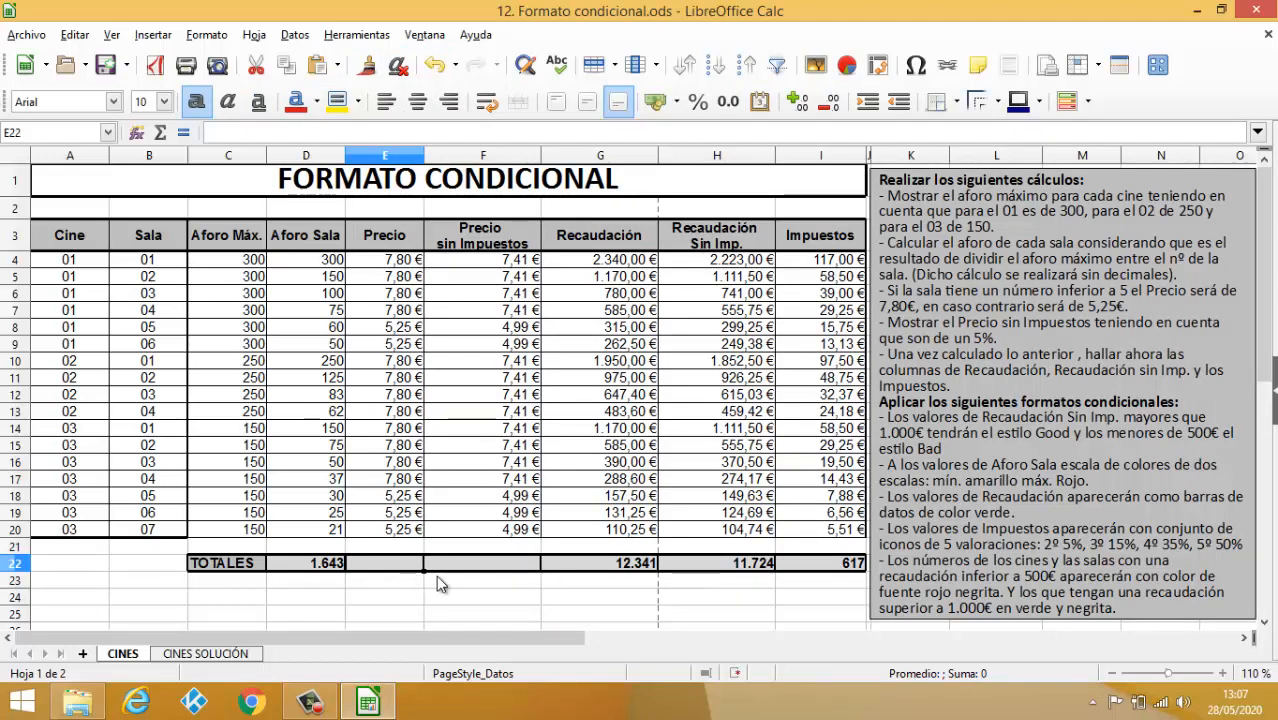
Enter a single hyphen with a space in E22 and in F22 of the TOTALES row.
key("F2")
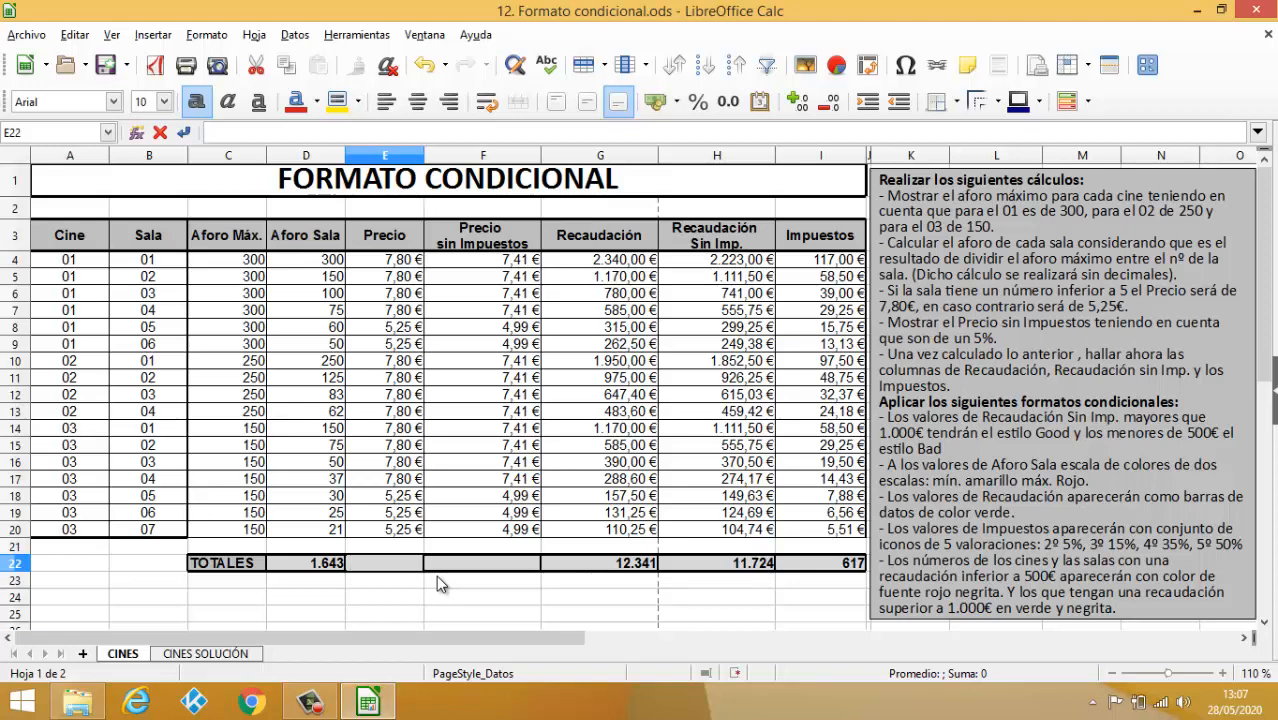
type("-")
key("Return")
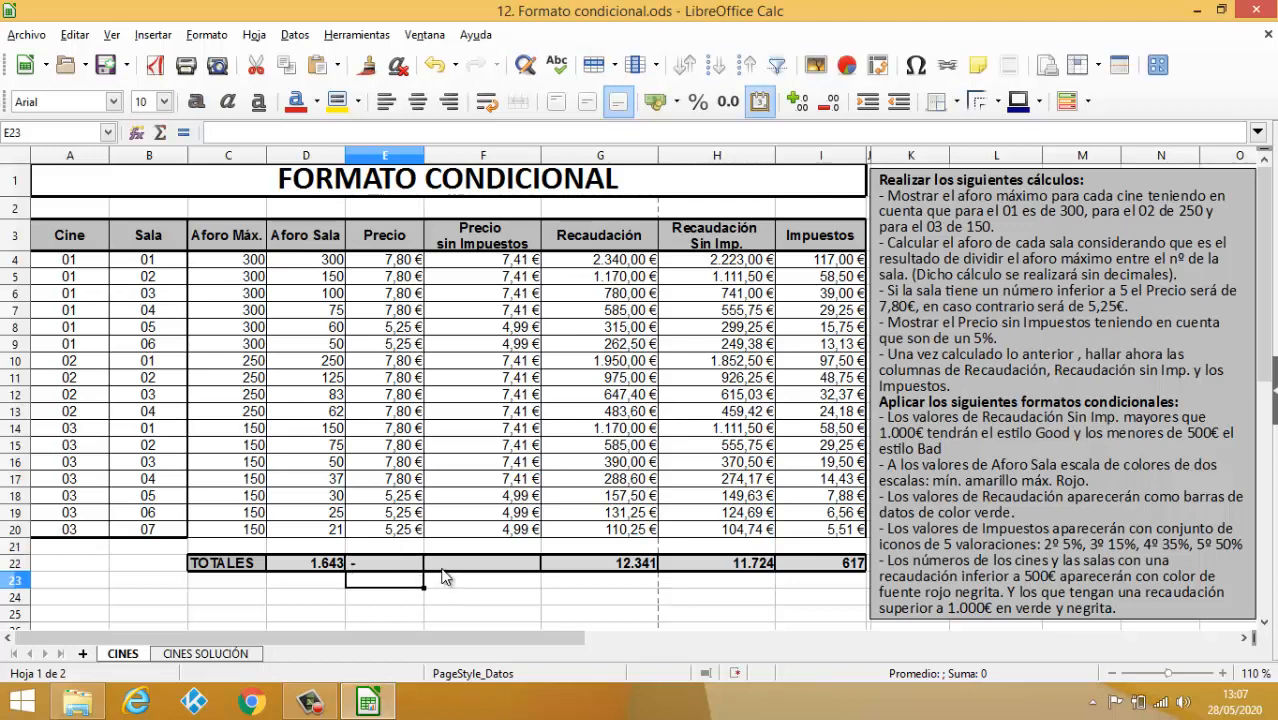
left_click(446, 566)
type("-")
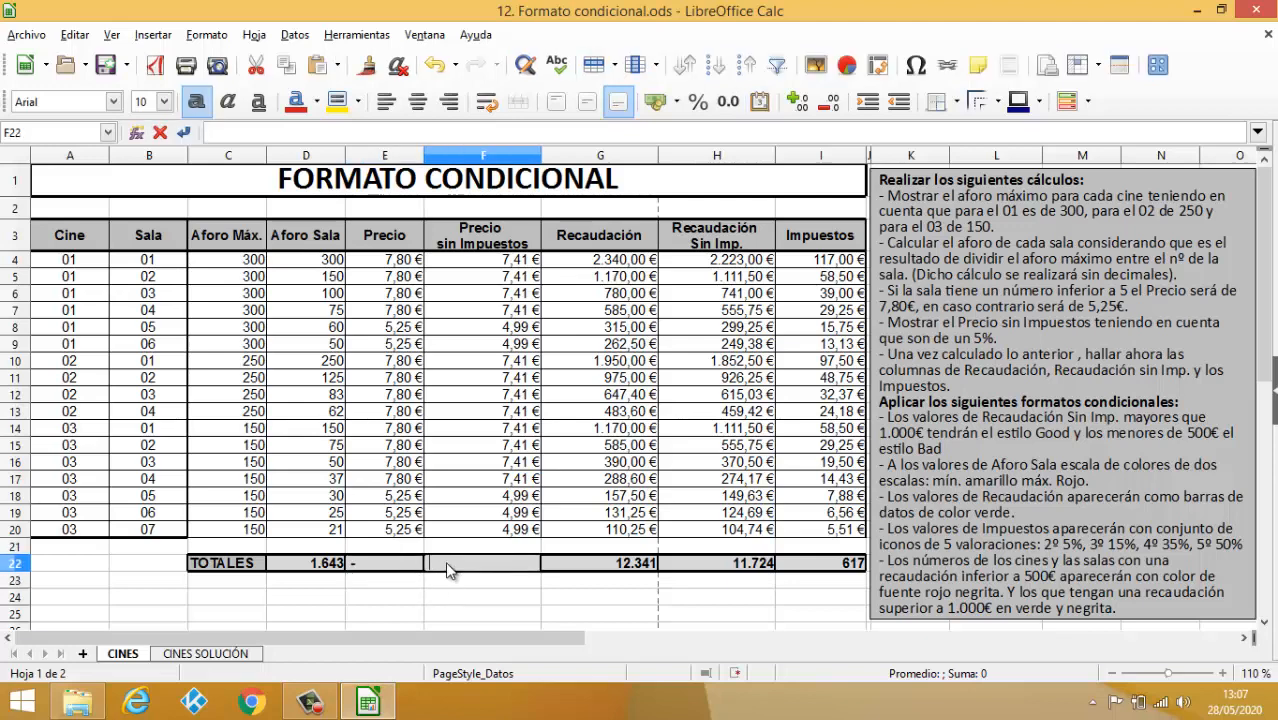
key("Return")
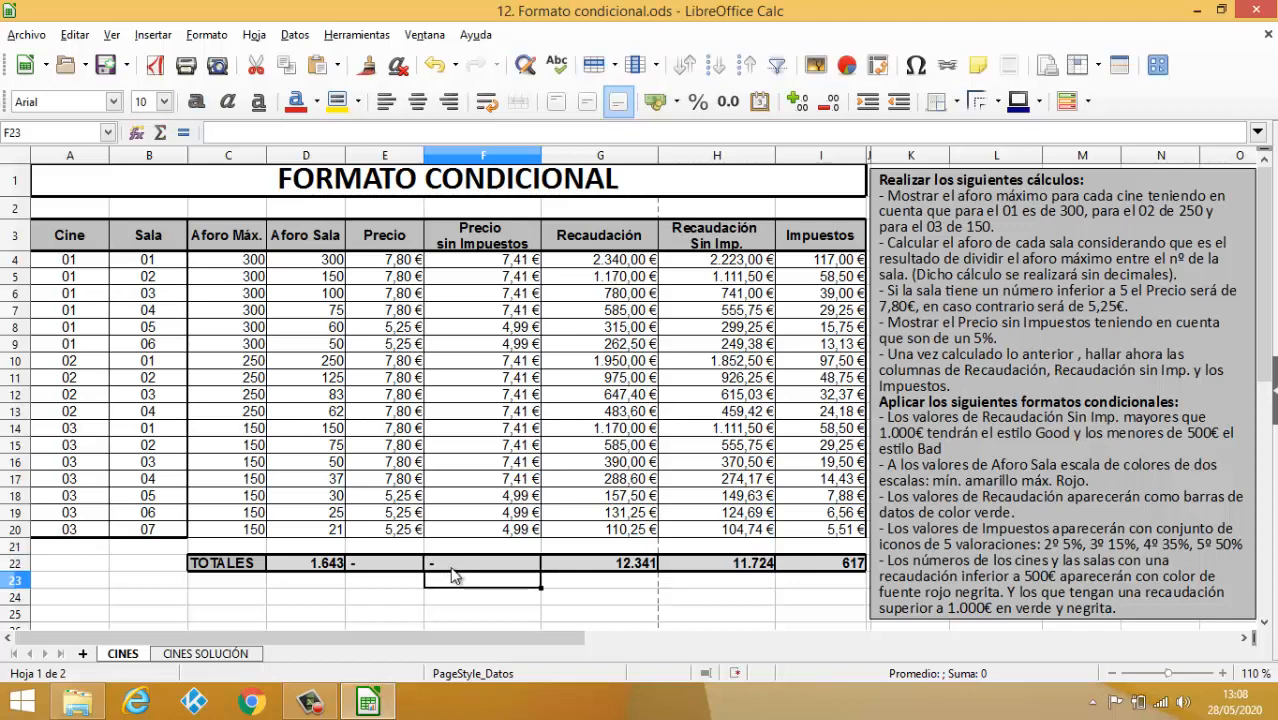
Set the horizontal text alignment of E22:F22 to Llenado.
left_click(377, 567)
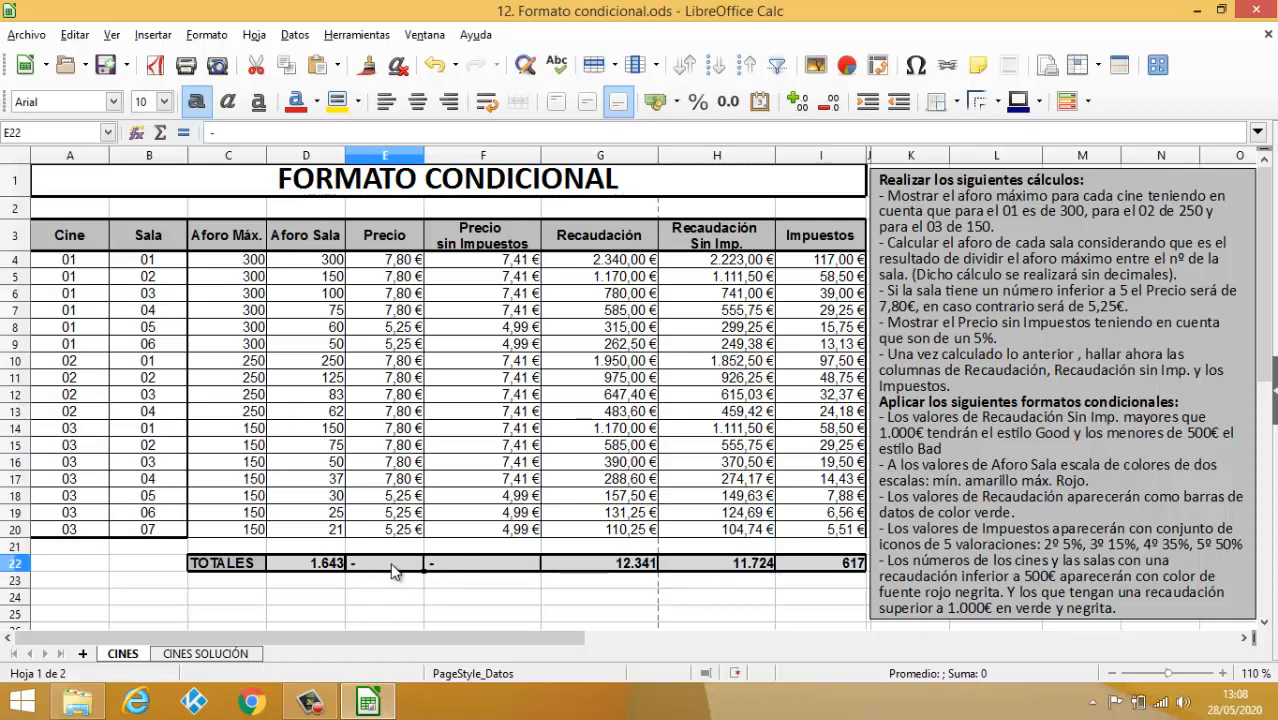
left_click_drag(405, 566, 448, 568)
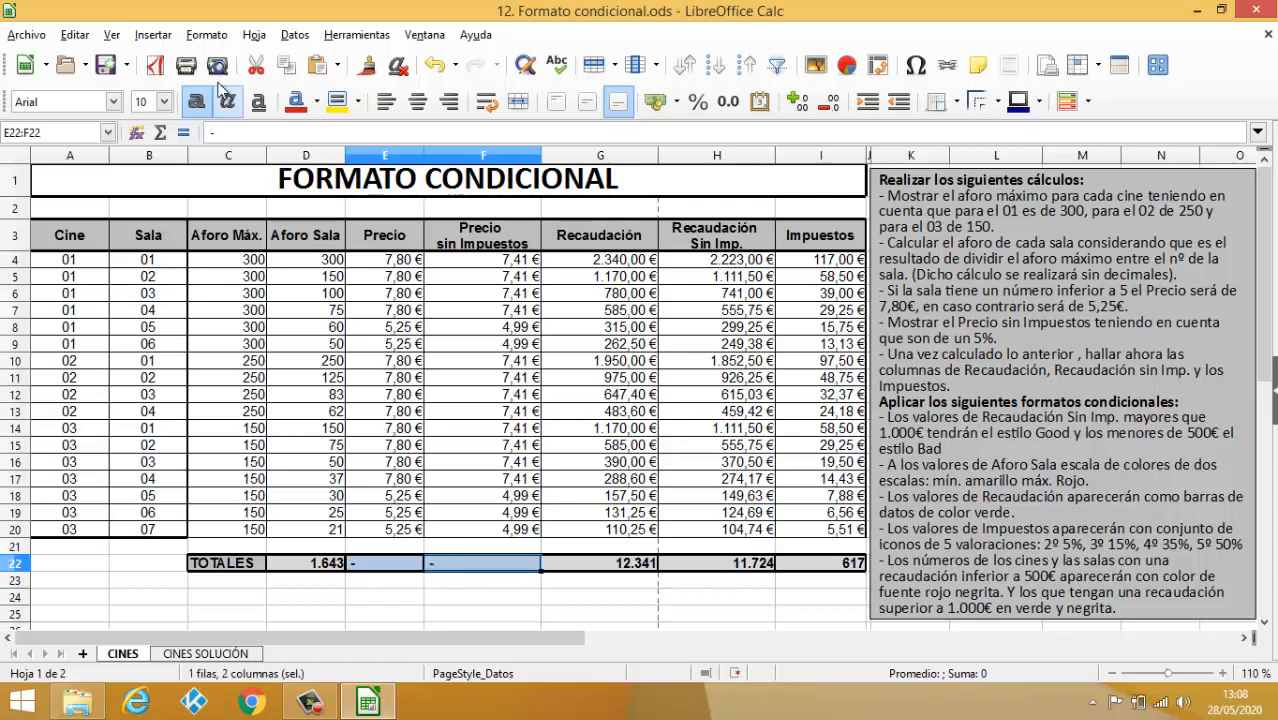
left_click(207, 36)
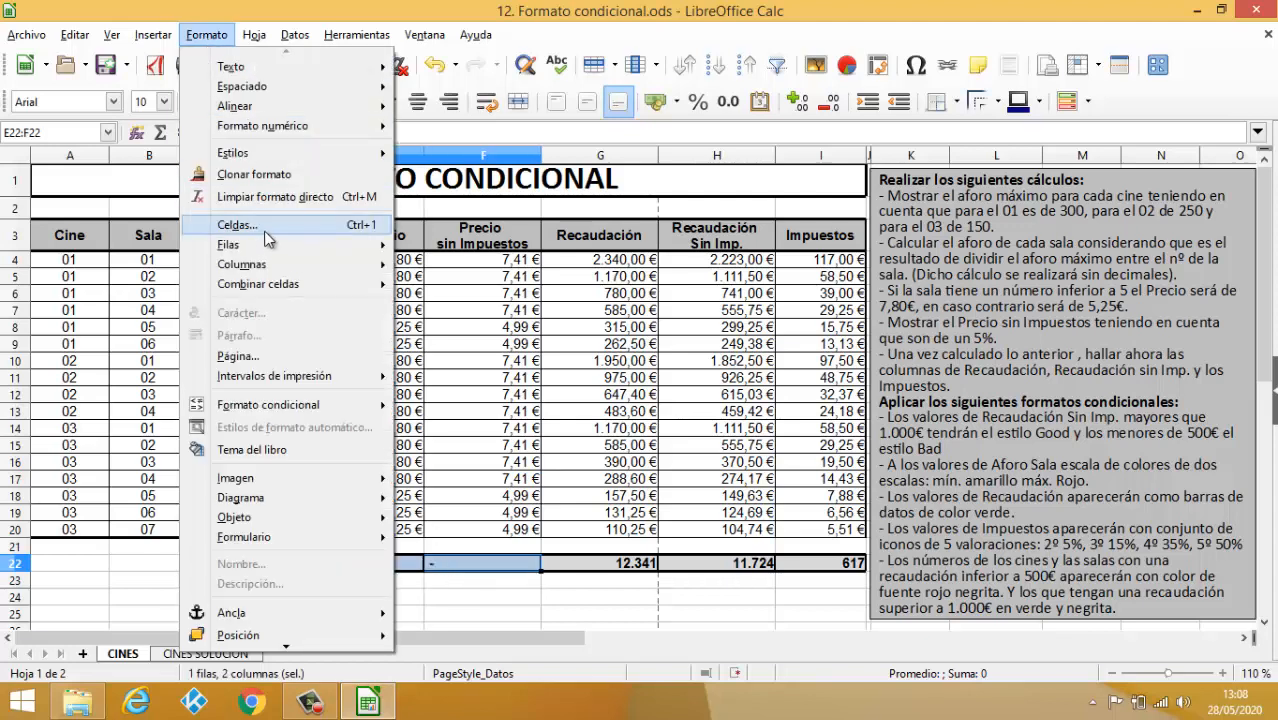
left_click(263, 228)
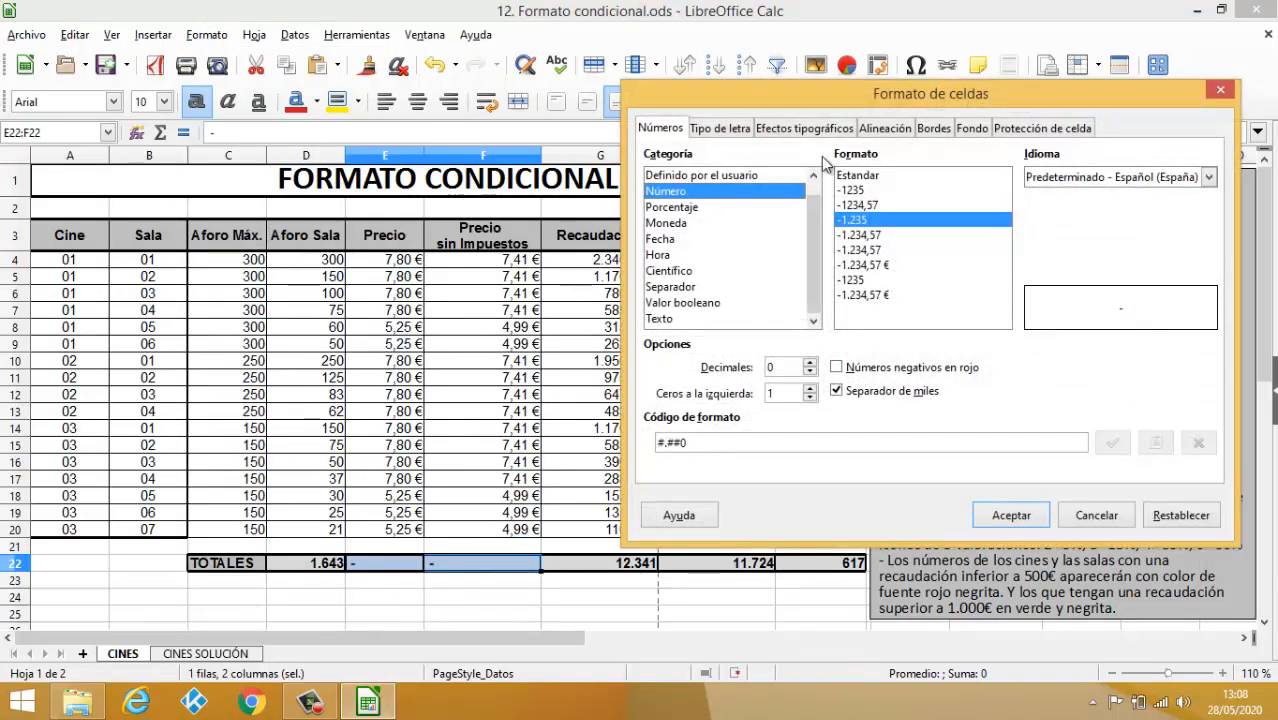
left_click(883, 131)
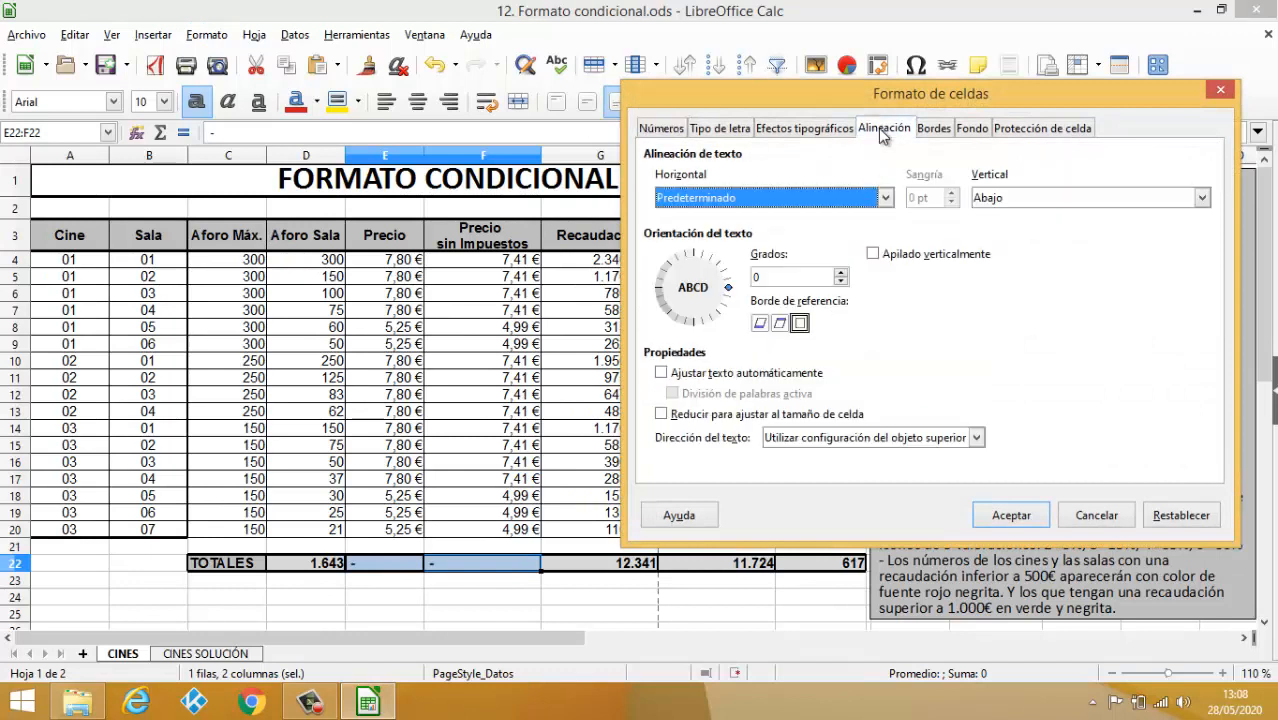
left_click(694, 203)
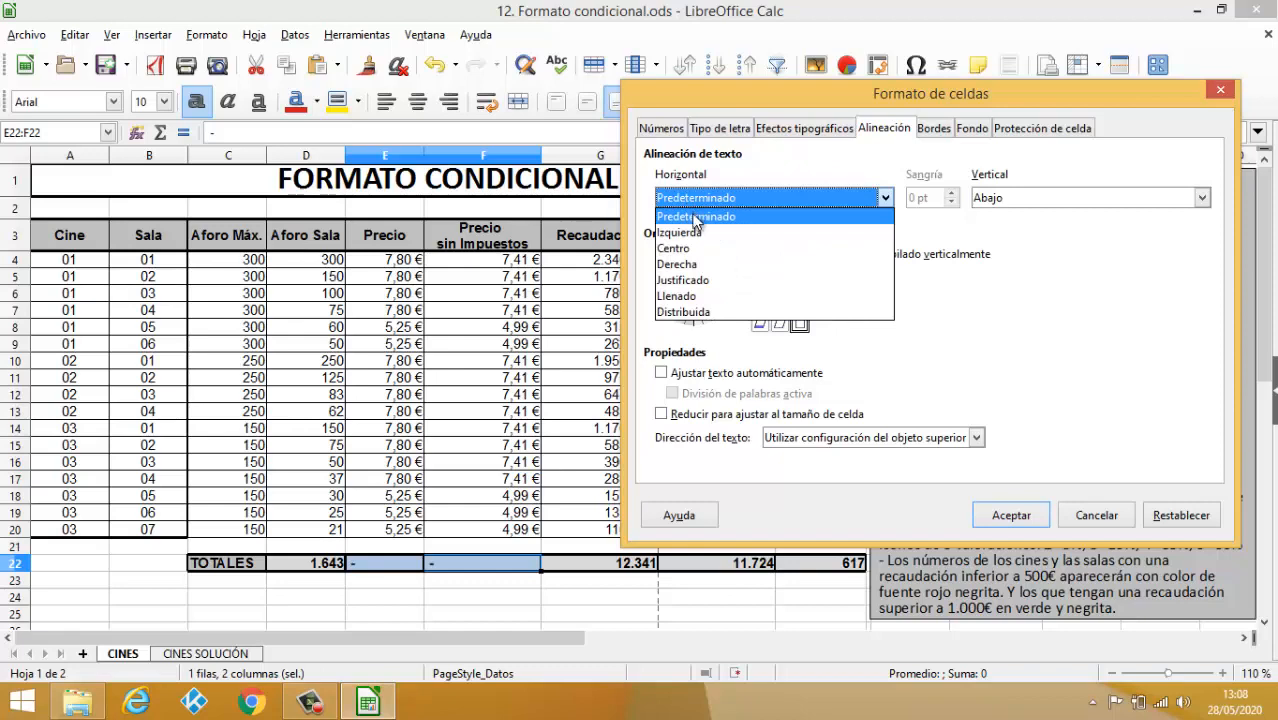
left_click(710, 298)
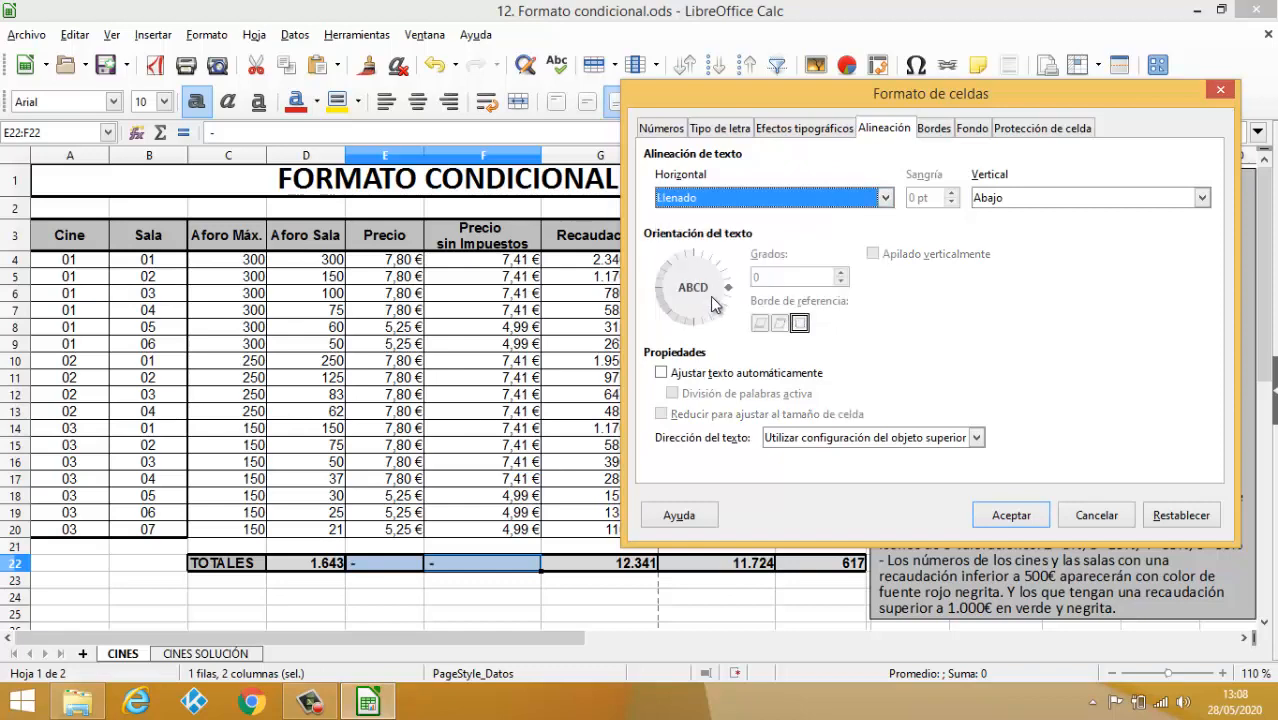
left_click(1010, 516)
left_click(485, 601)
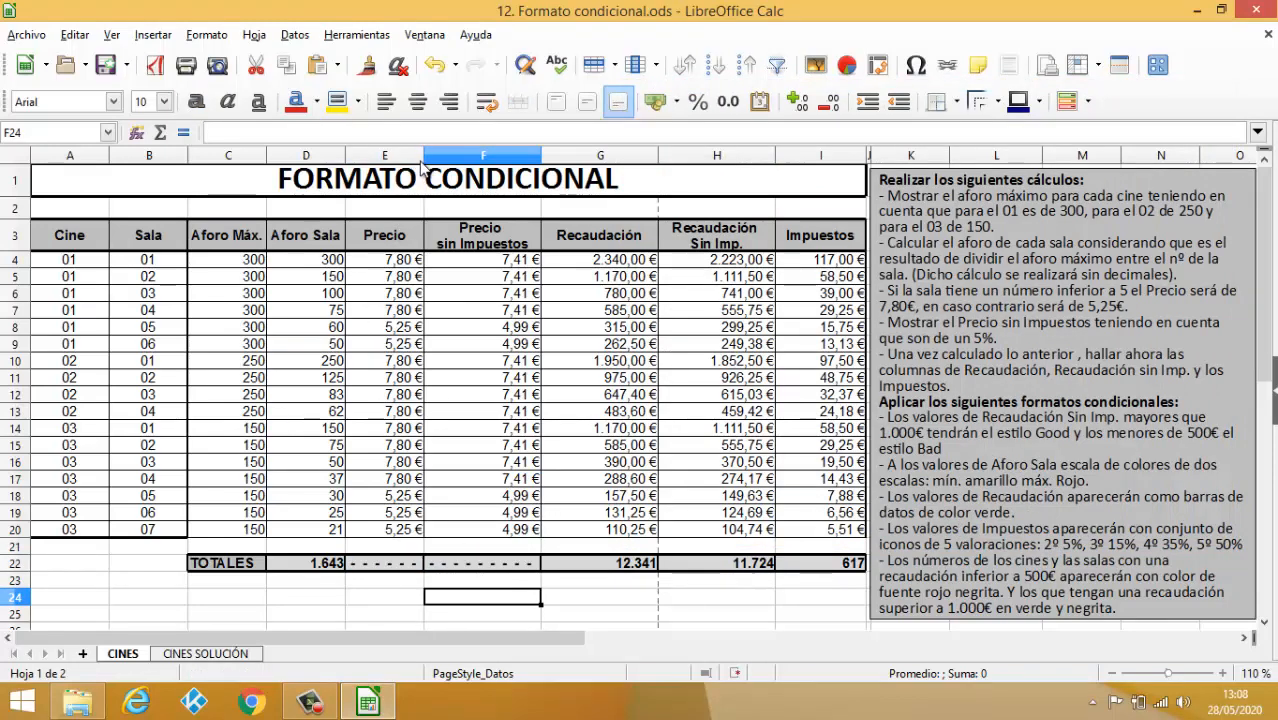
Test the filled hyphens by narrowing columns E and F, and undo both width changes.
left_click_drag(423, 156, 399, 157)
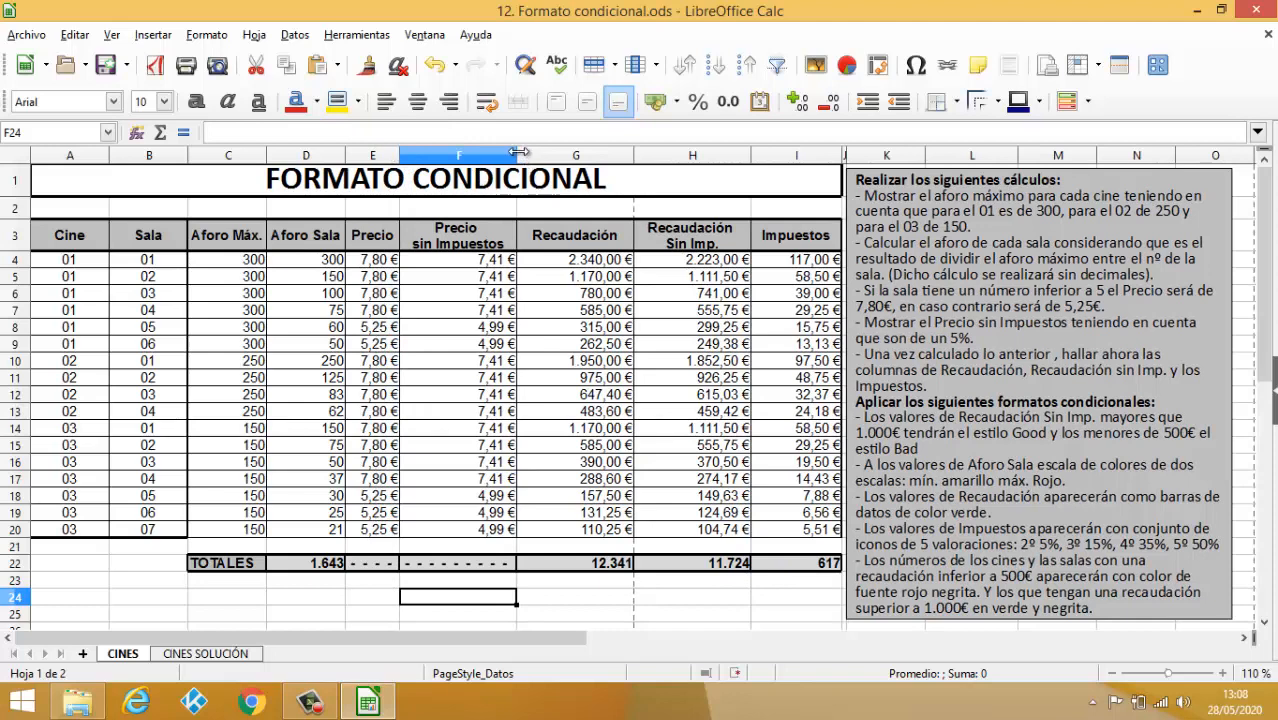
left_click_drag(517, 152, 476, 152)
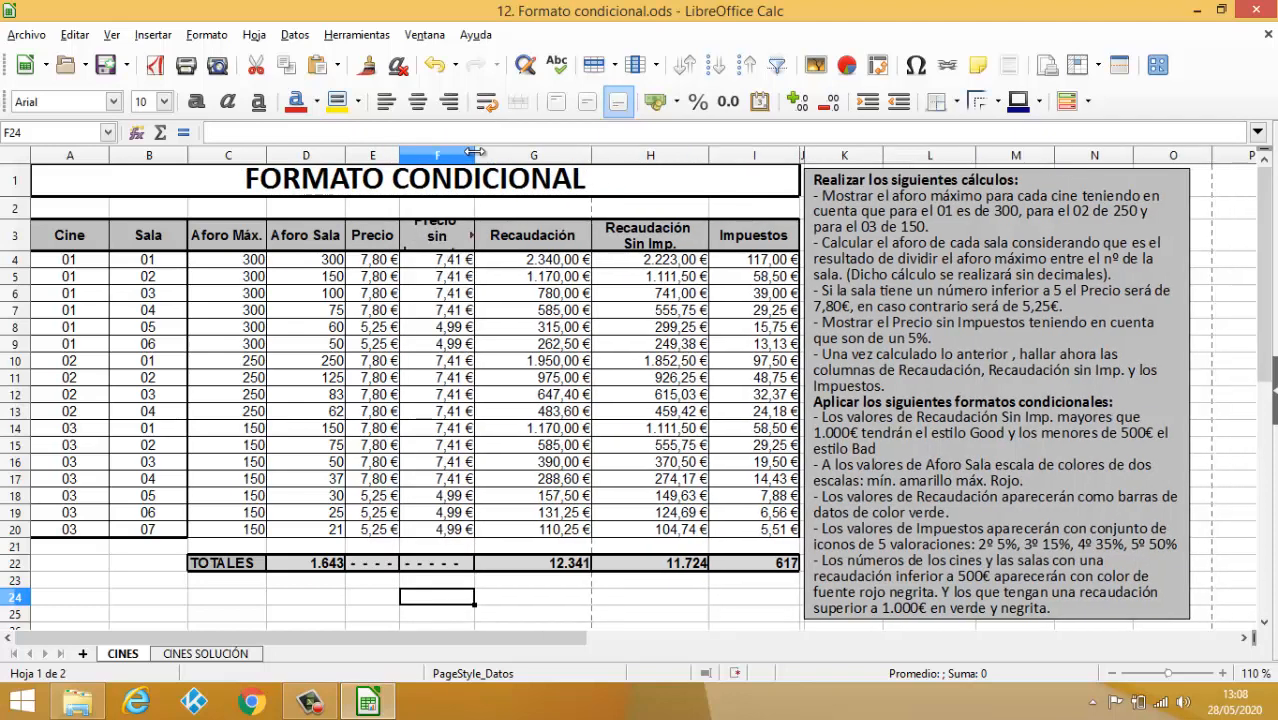
left_click(433, 65)
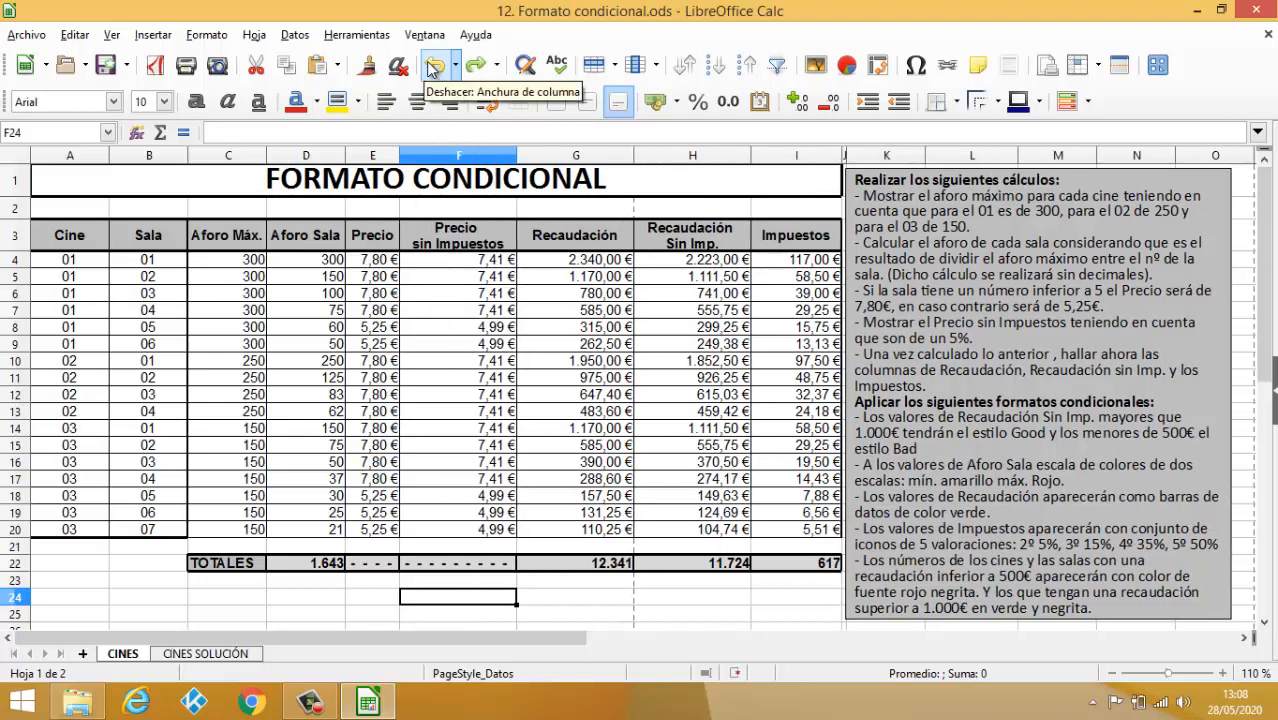
left_click(433, 65)
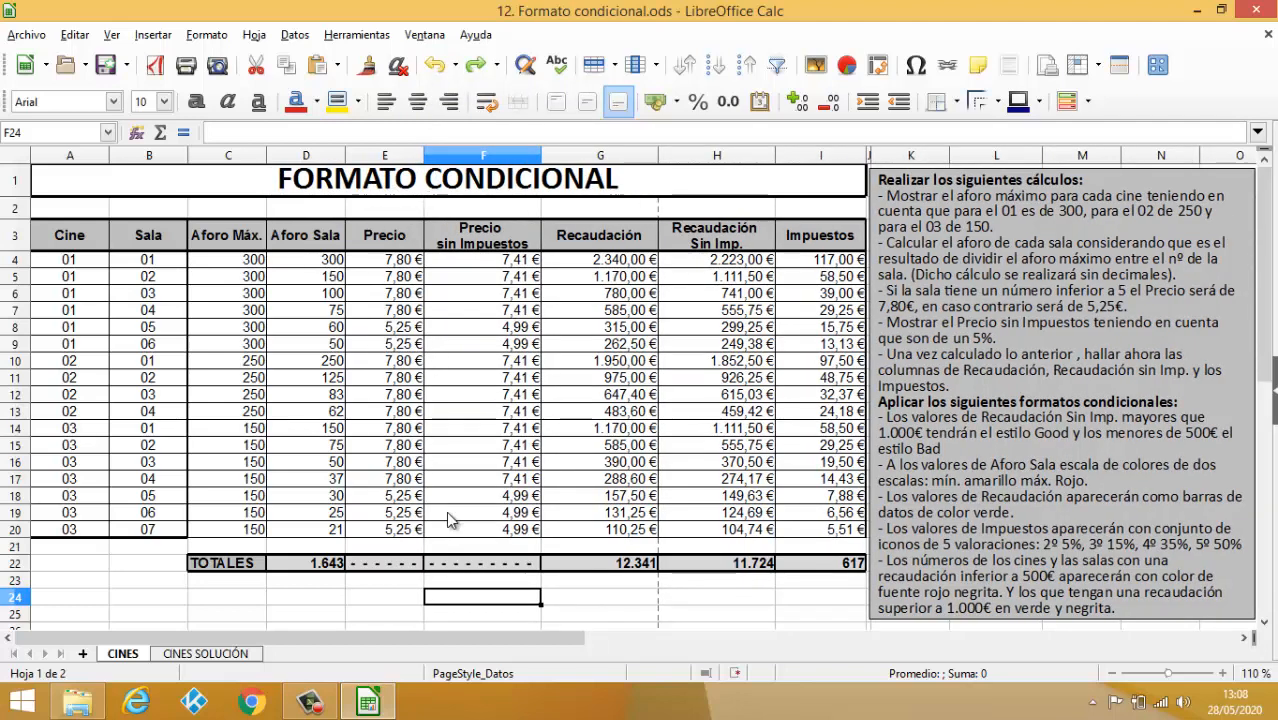
Create a conditional format for the Recaudación Sin Imp. values in H4:H20 that applies the Good style when the cell value is greater than 1000.
left_click(183, 581)
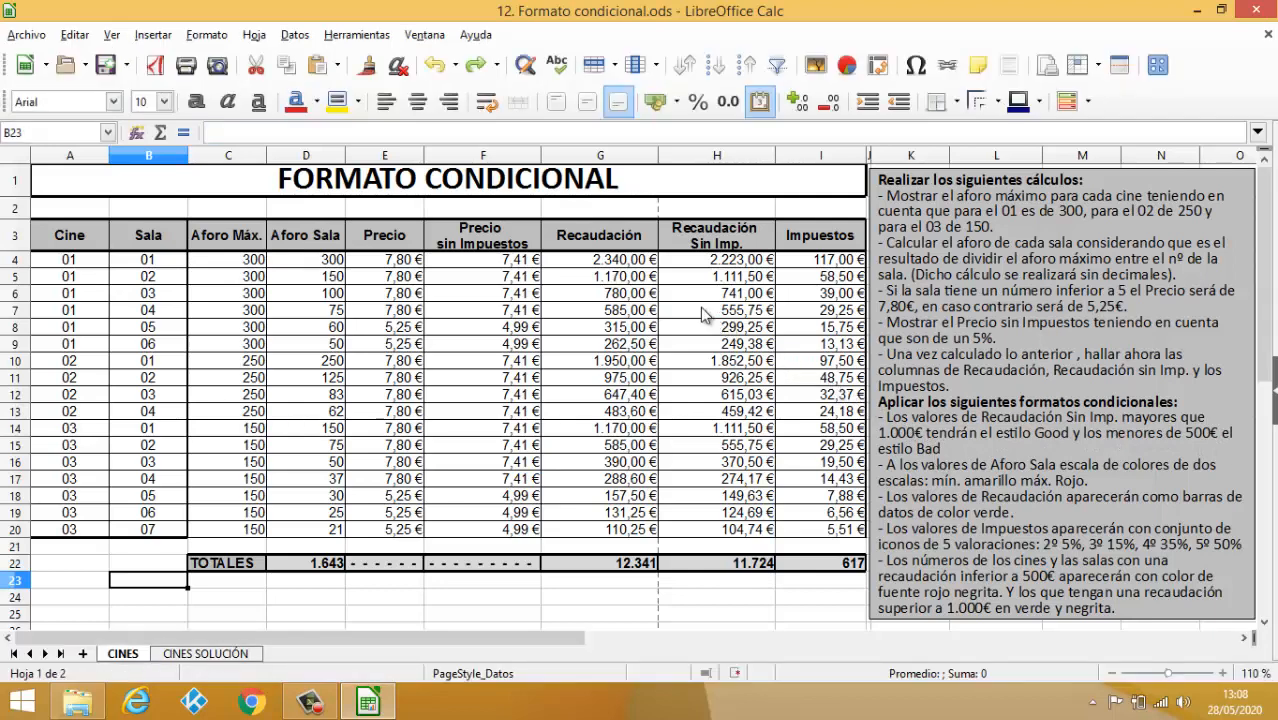
left_click_drag(704, 264, 724, 532)
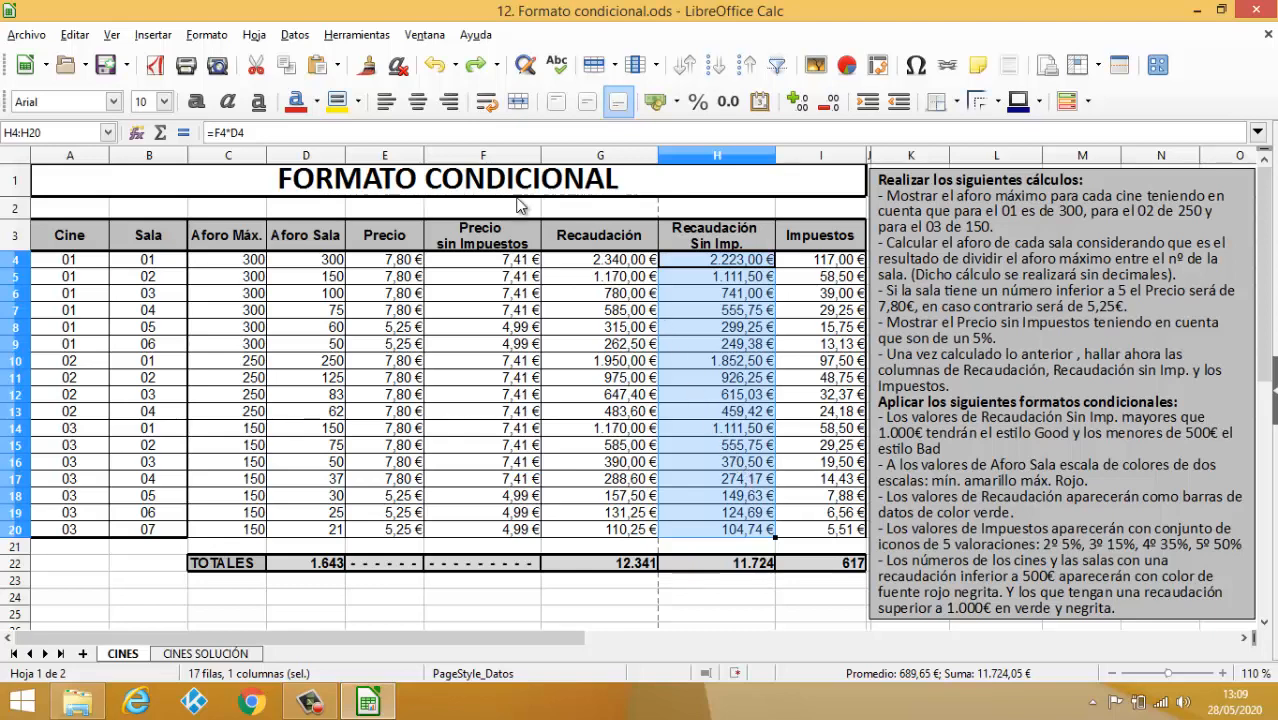
left_click(206, 35)
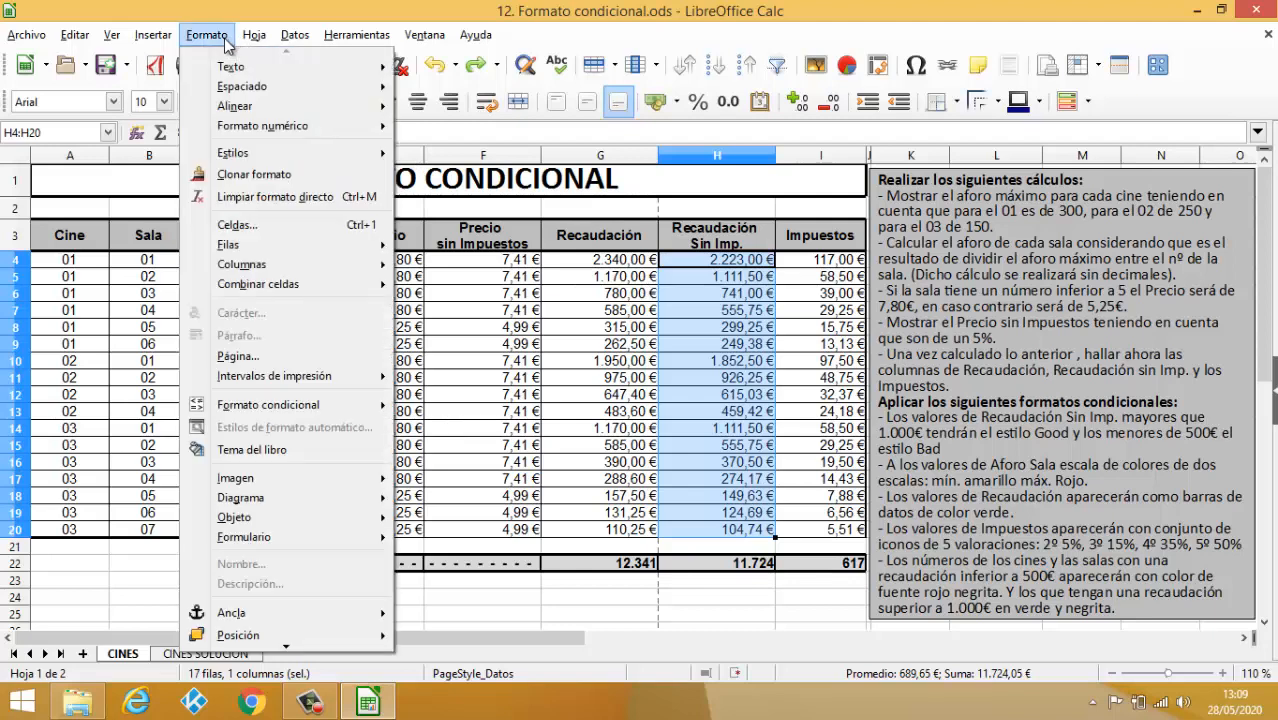
mouse_move(250, 411)
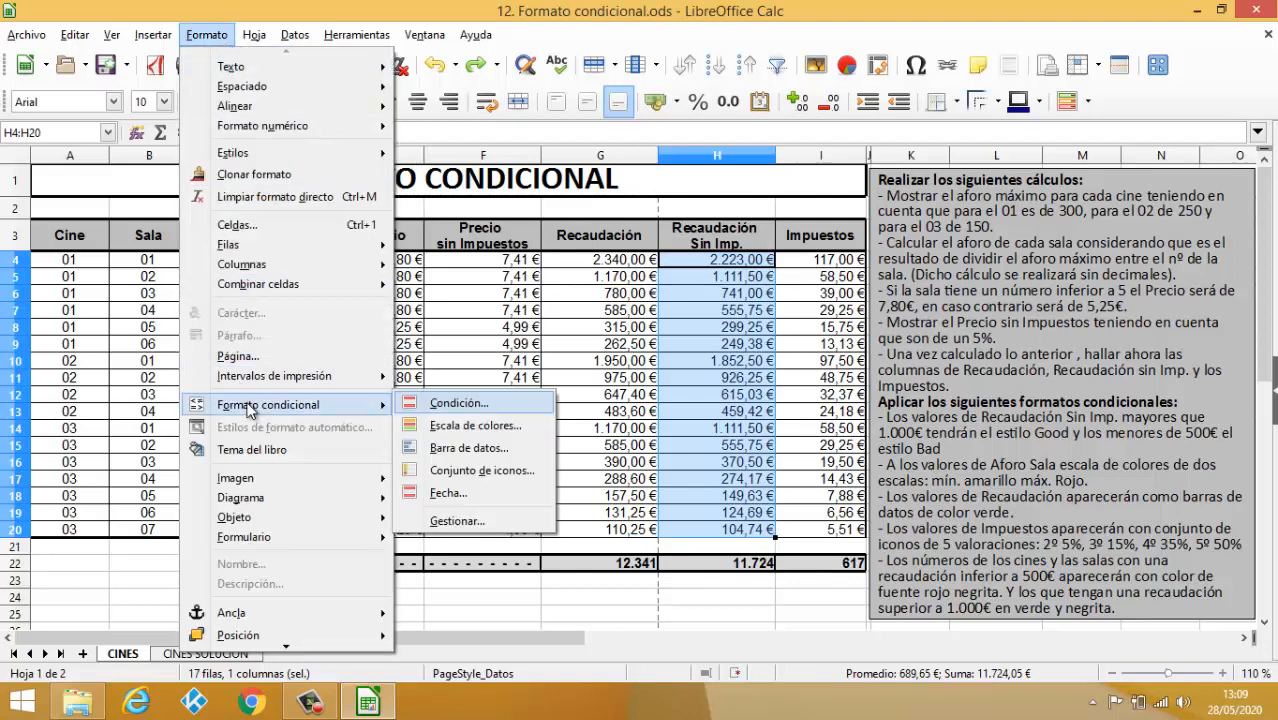
left_click(457, 404)
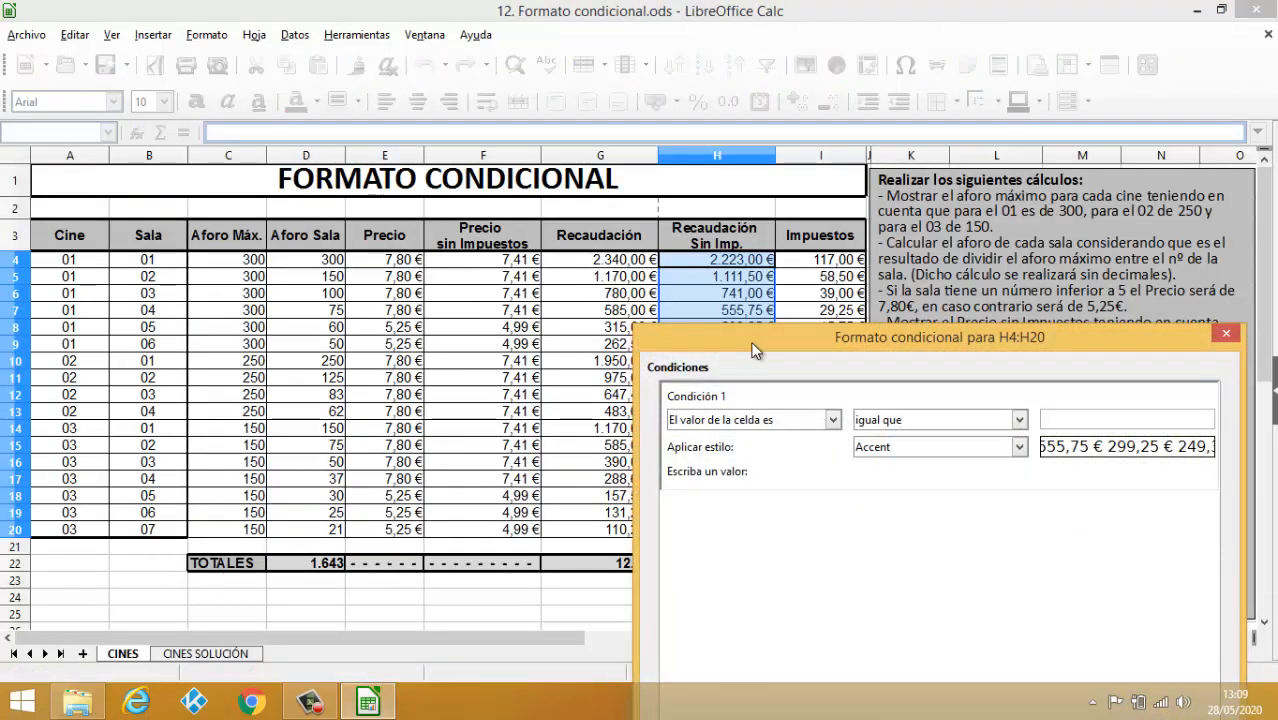
left_click_drag(754, 350, 149, 101)
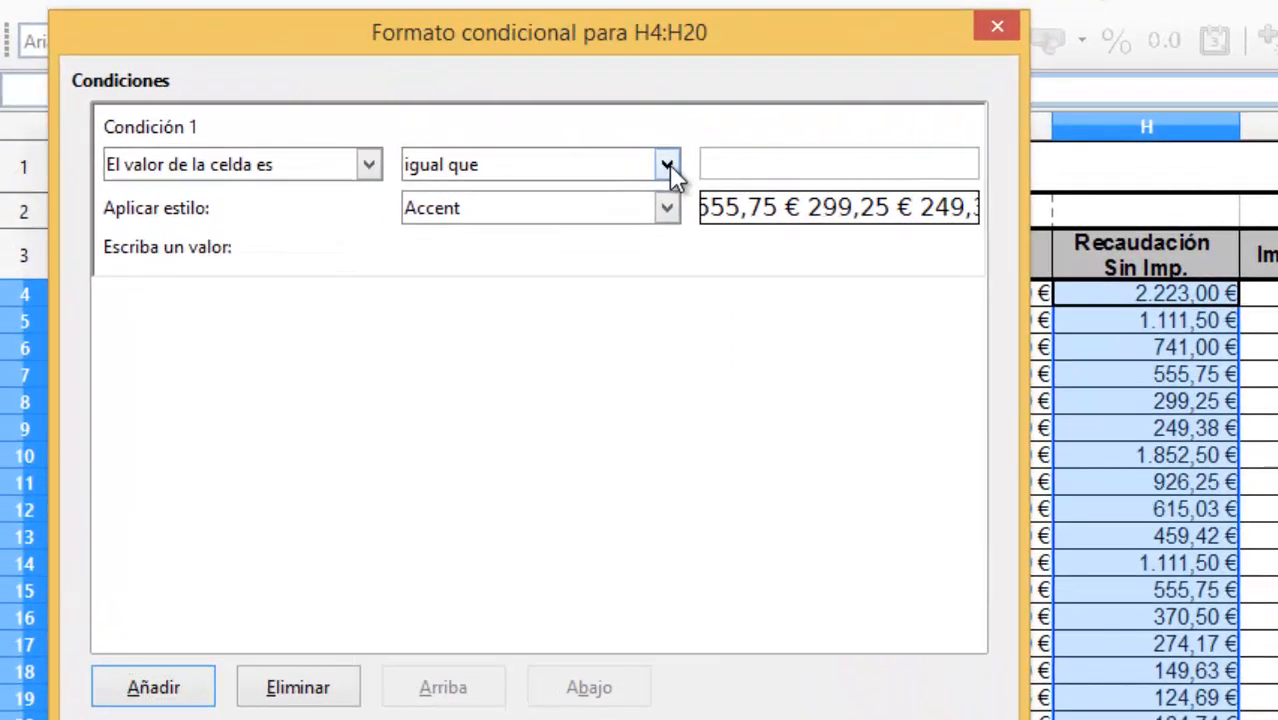
left_click(414, 179)
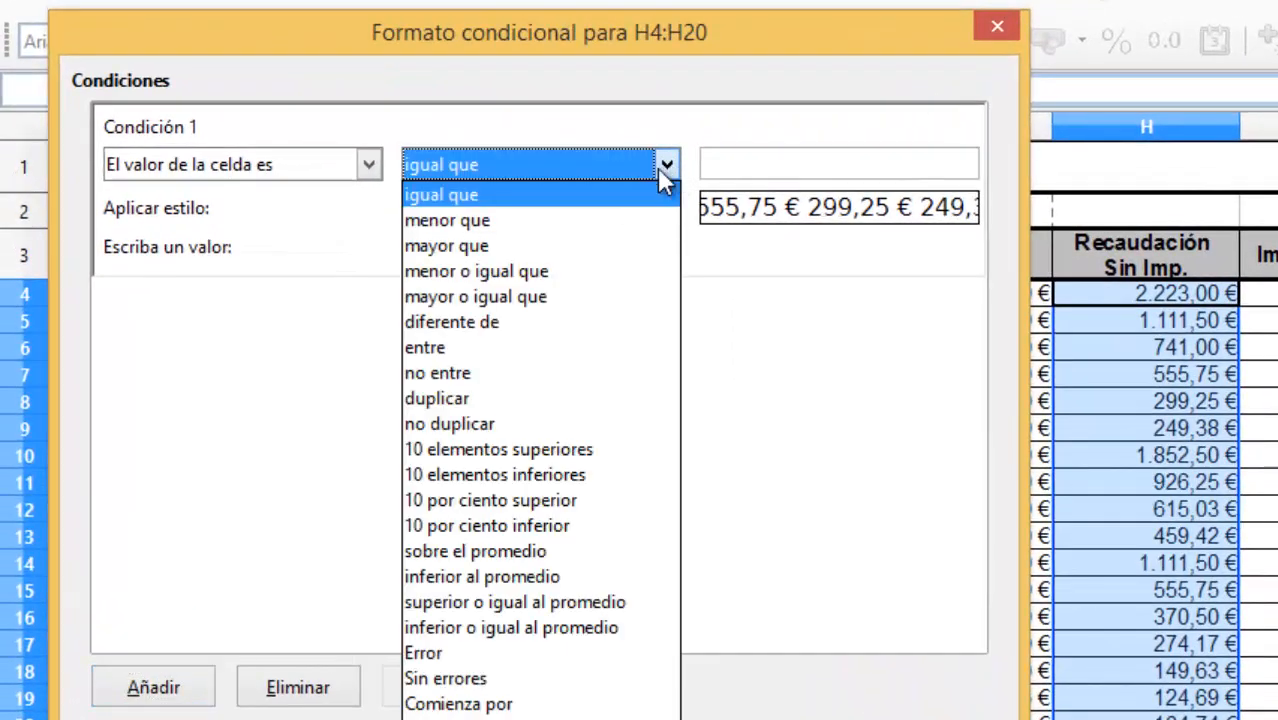
left_click(495, 245)
left_click(740, 165)
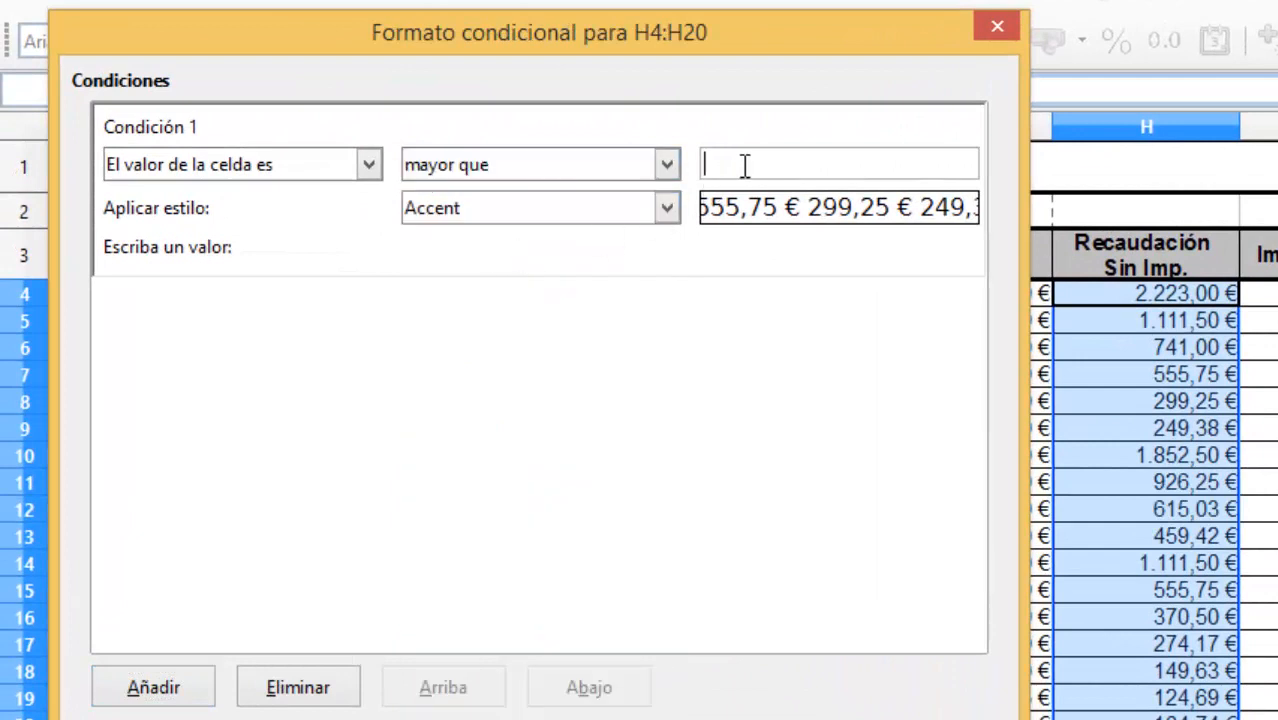
type("1000")
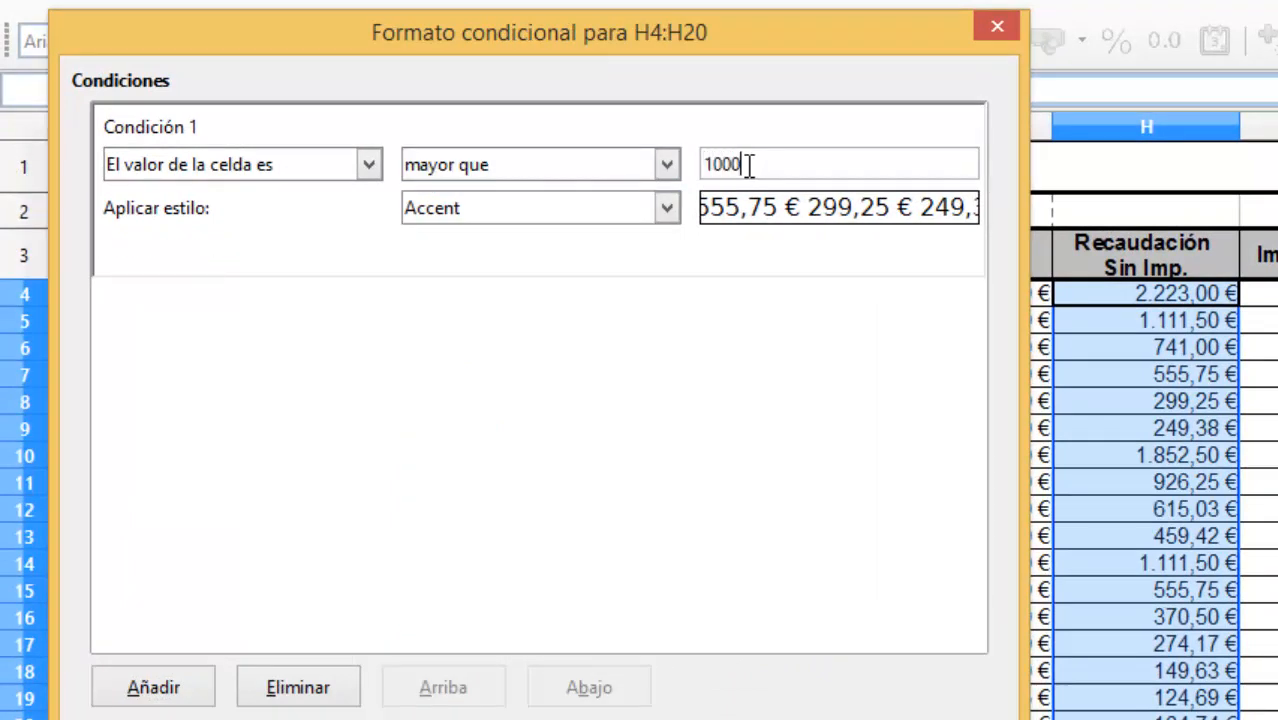
left_click(665, 220)
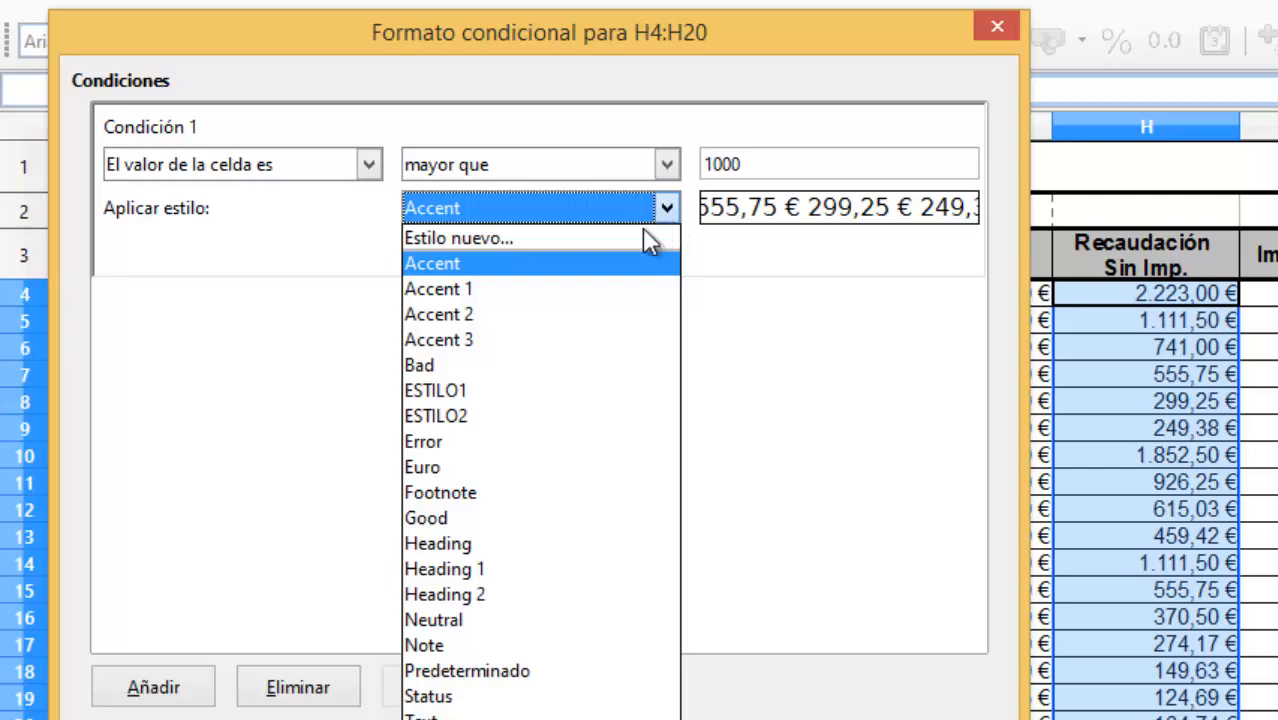
left_click(425, 522)
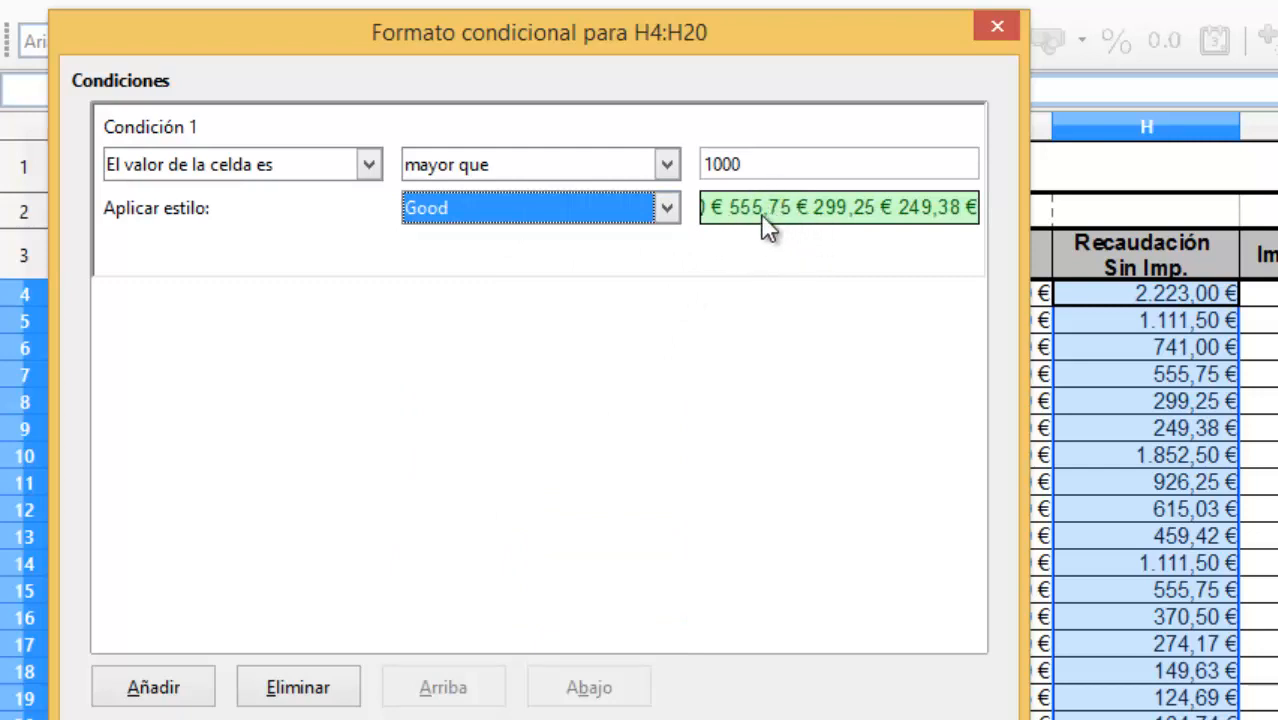
Add a second condition to H4:H20 that applies the Bad style to values less than 500, and accept the conditional format.
left_click(169, 697)
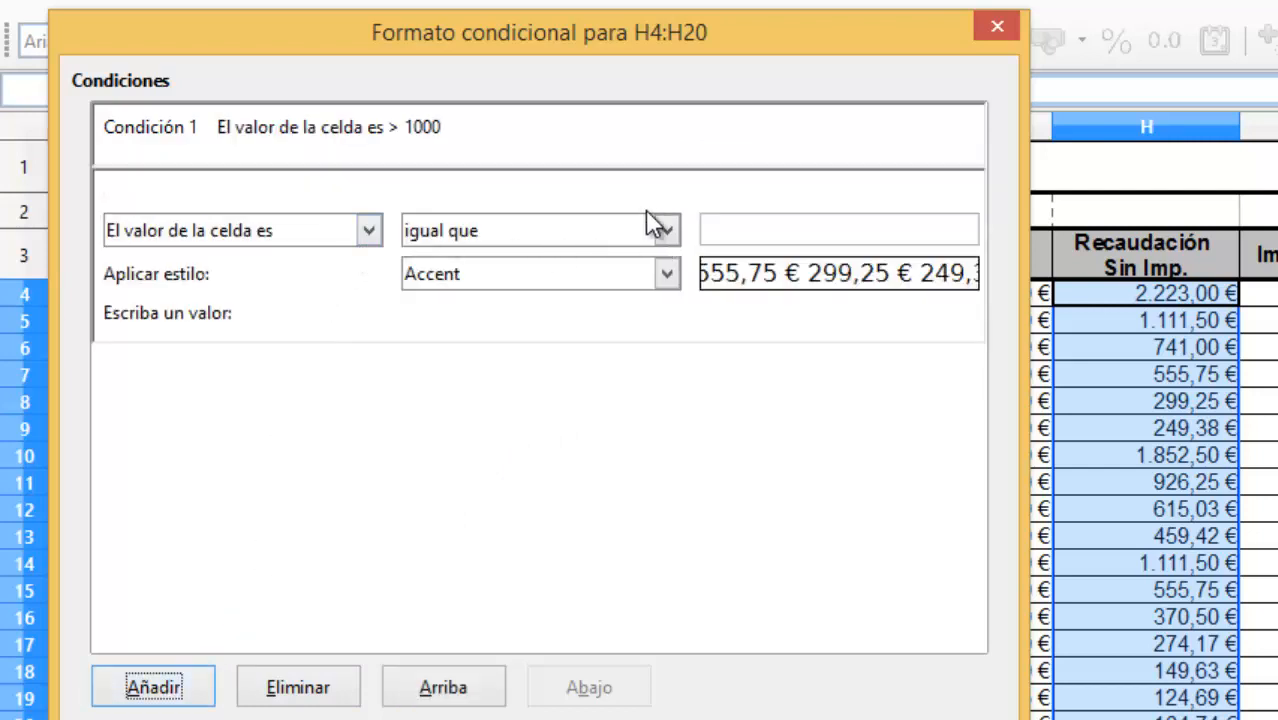
left_click(666, 230)
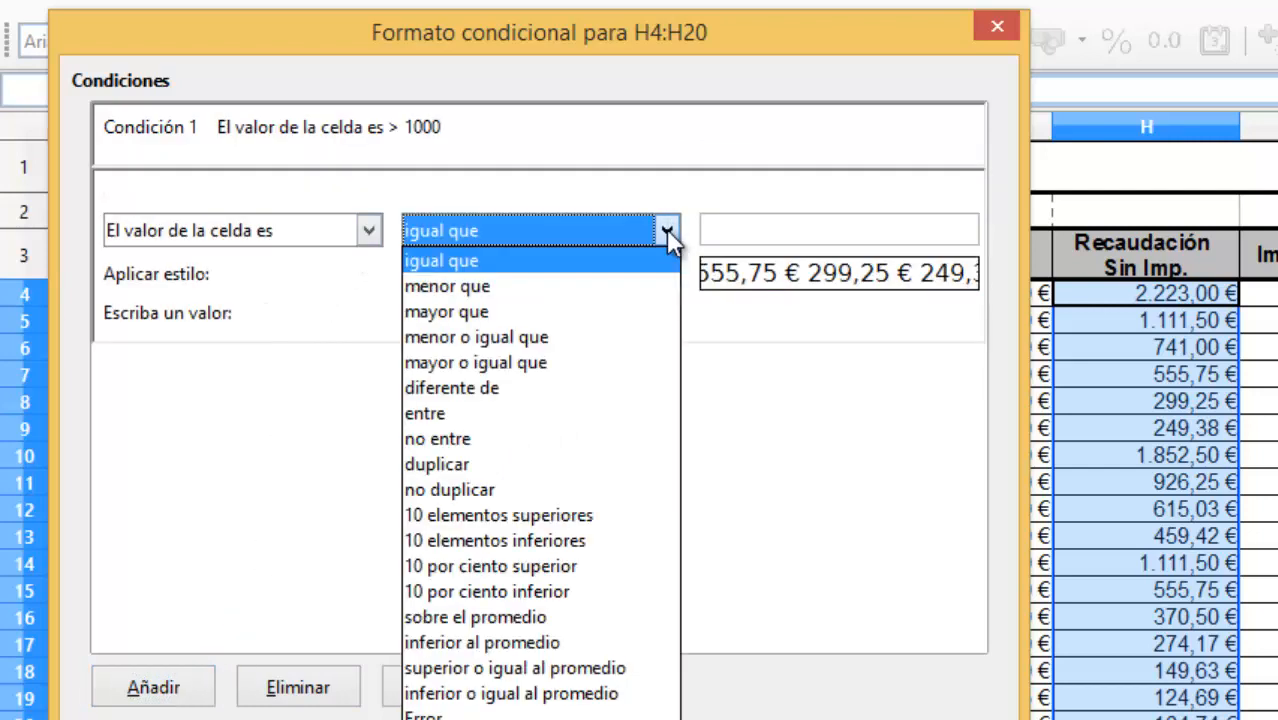
left_click(513, 290)
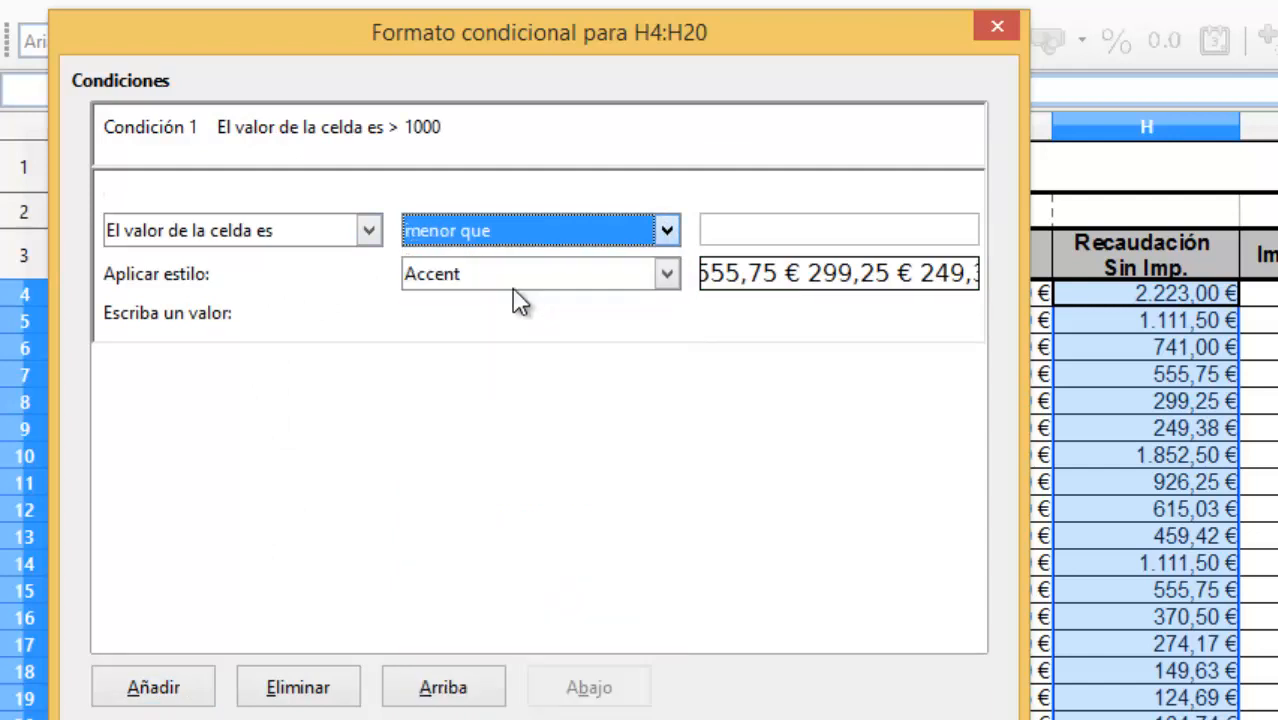
left_click(735, 230)
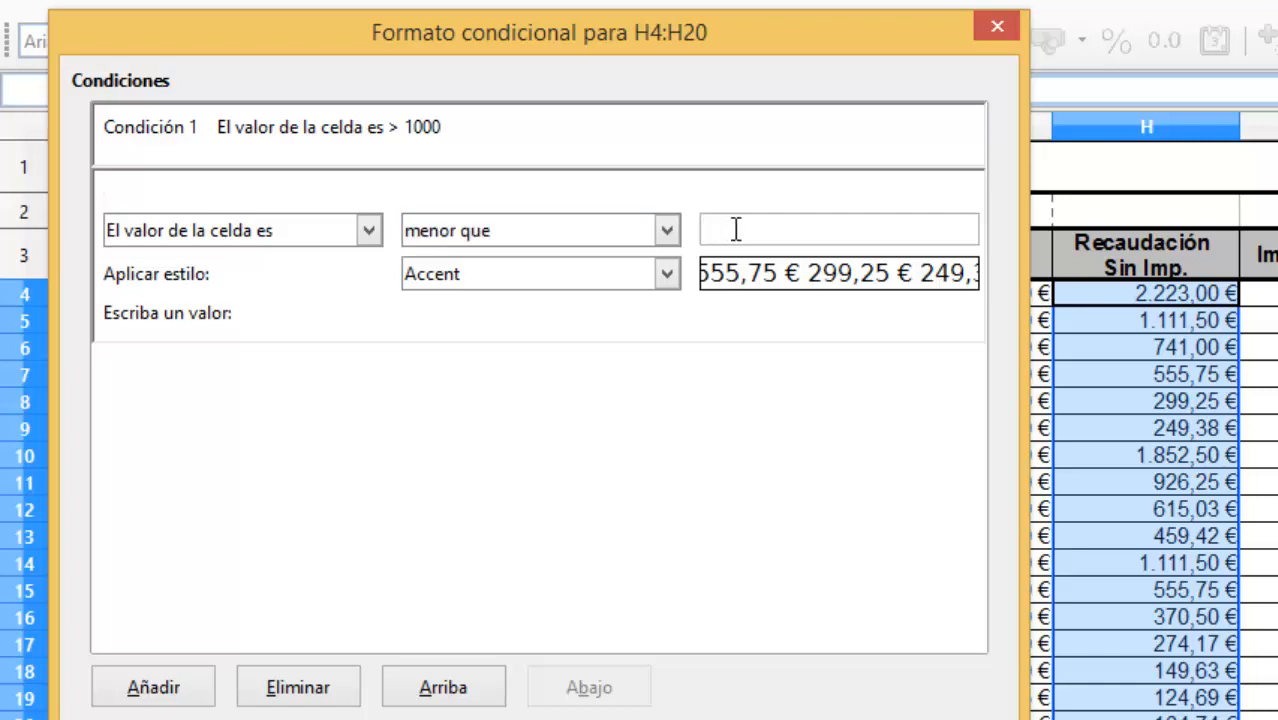
type("500")
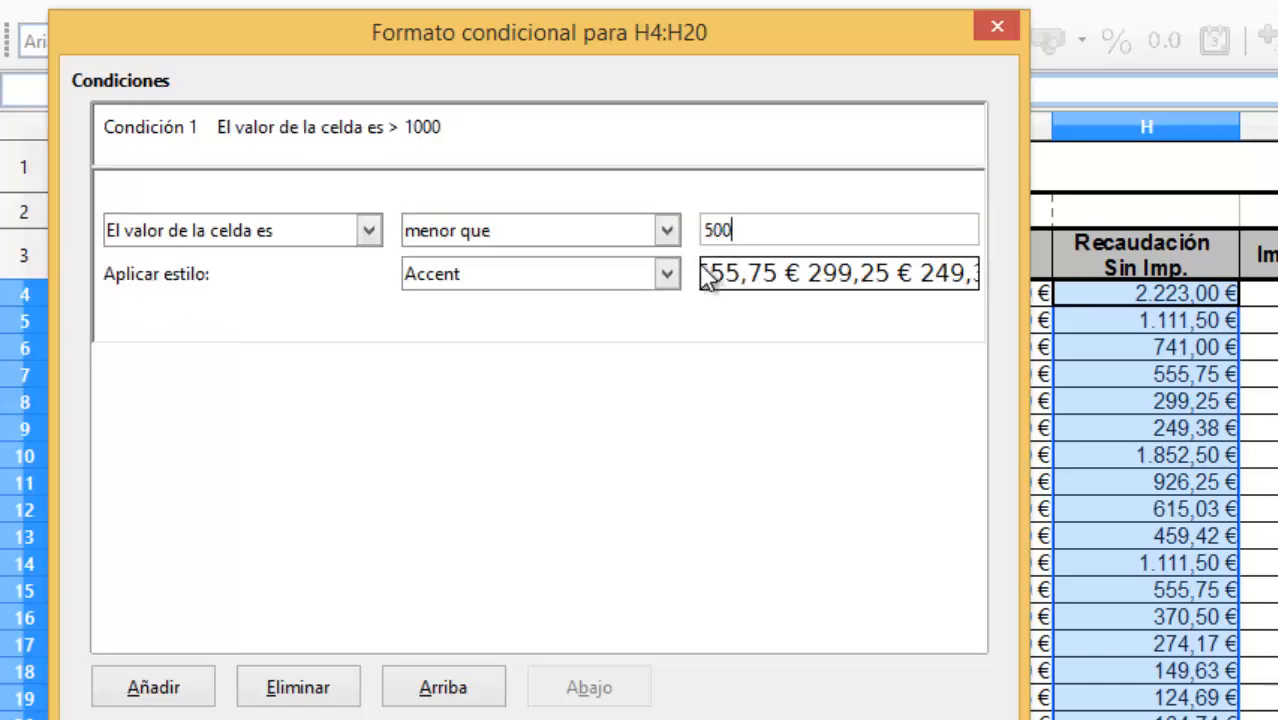
left_click(666, 273)
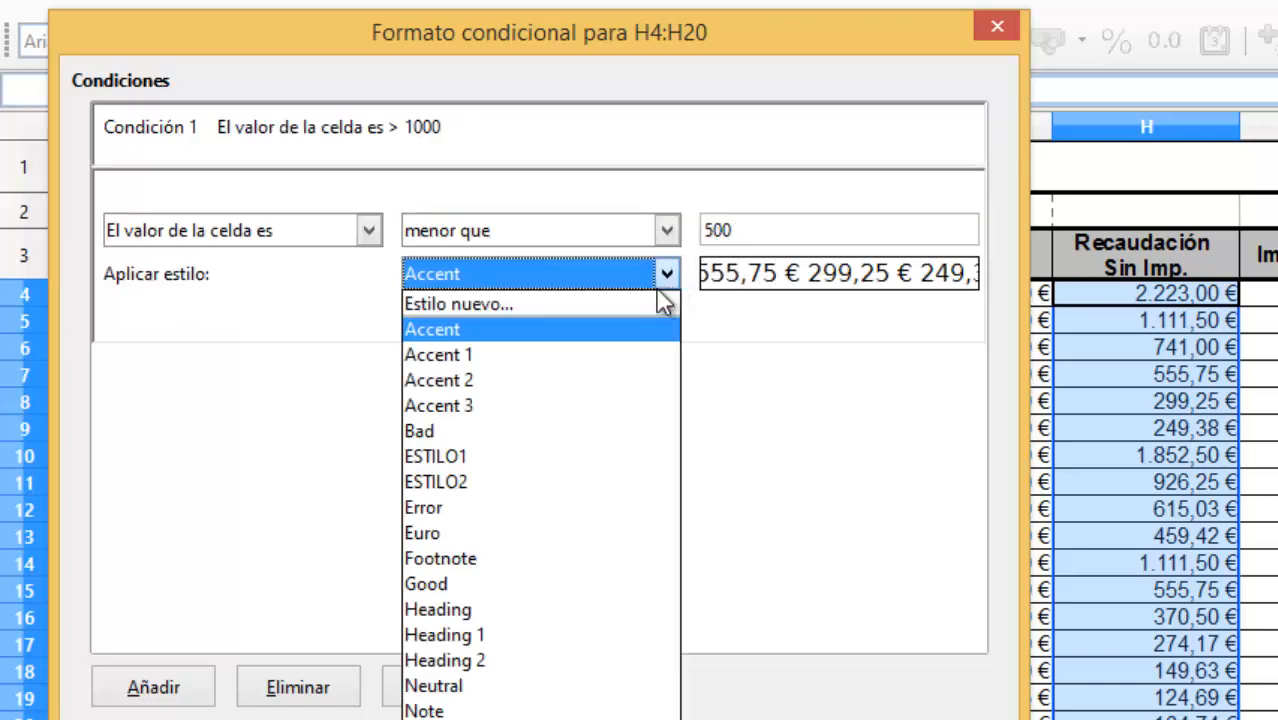
left_click(485, 431)
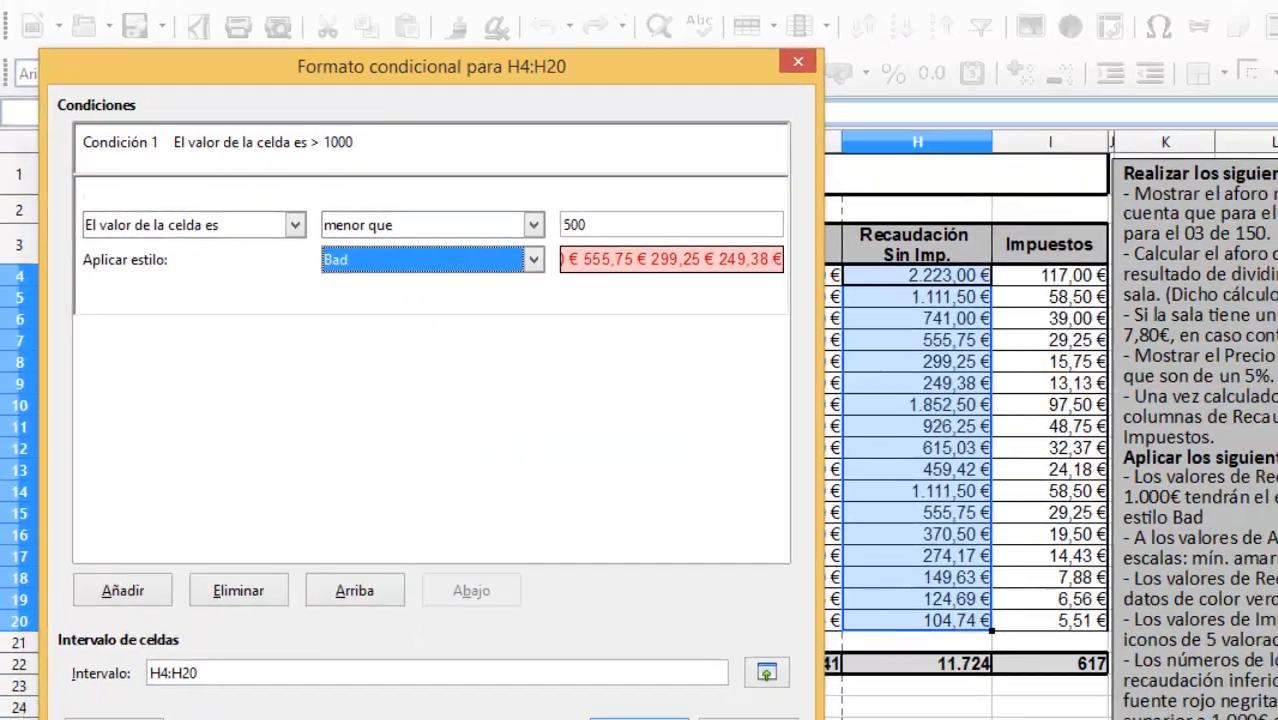
left_click(500, 620)
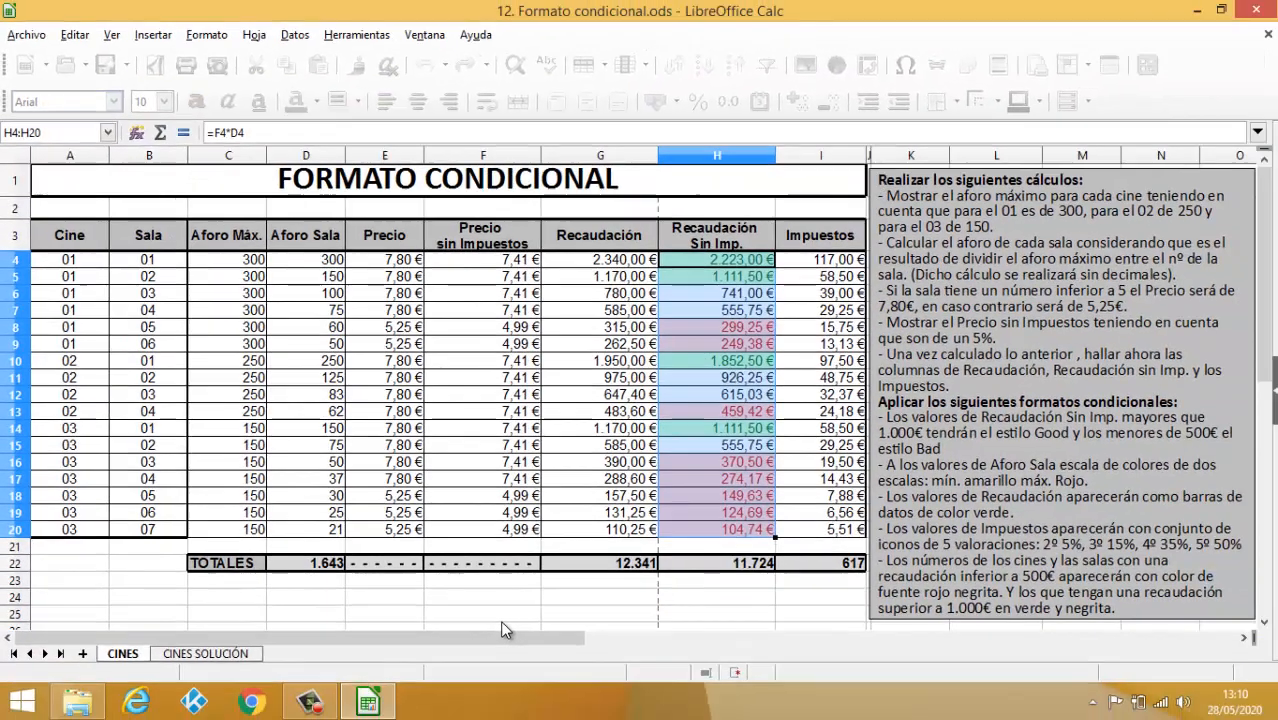
left_click(692, 345)
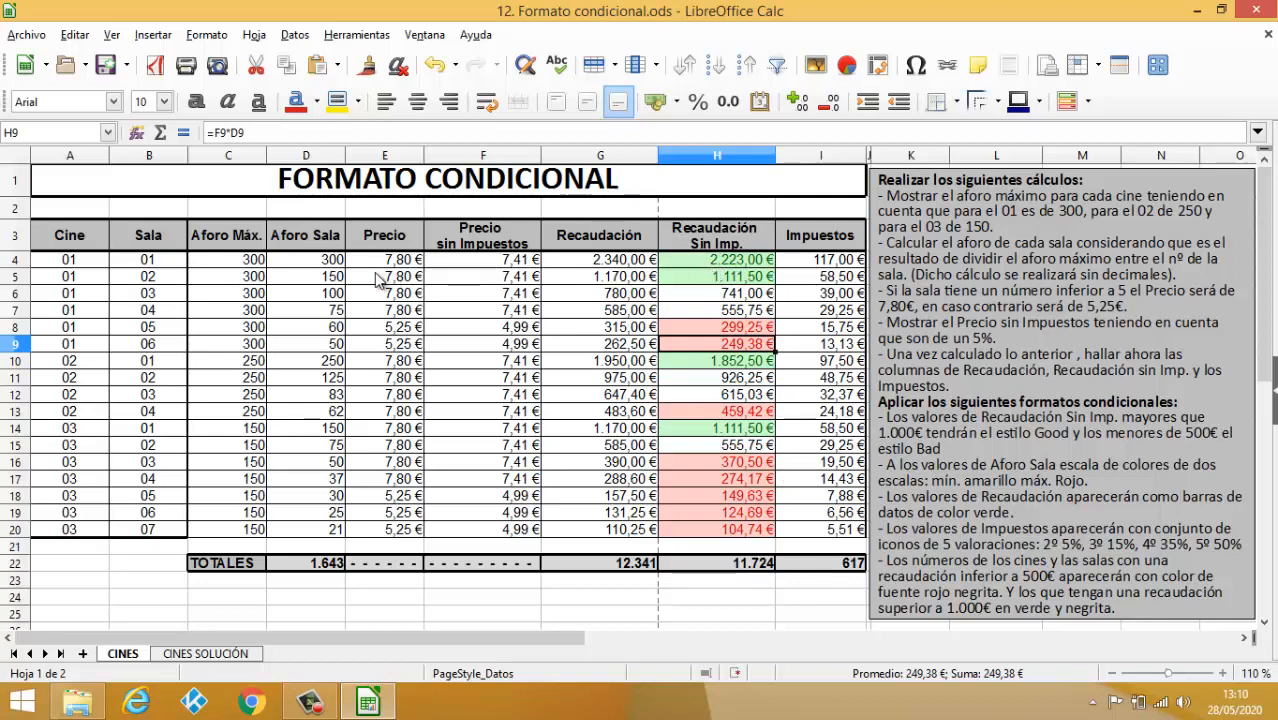
Test the conditional format by entering 25 as the Aforo Sala value in D4, and undo the entry.
left_click(322, 262)
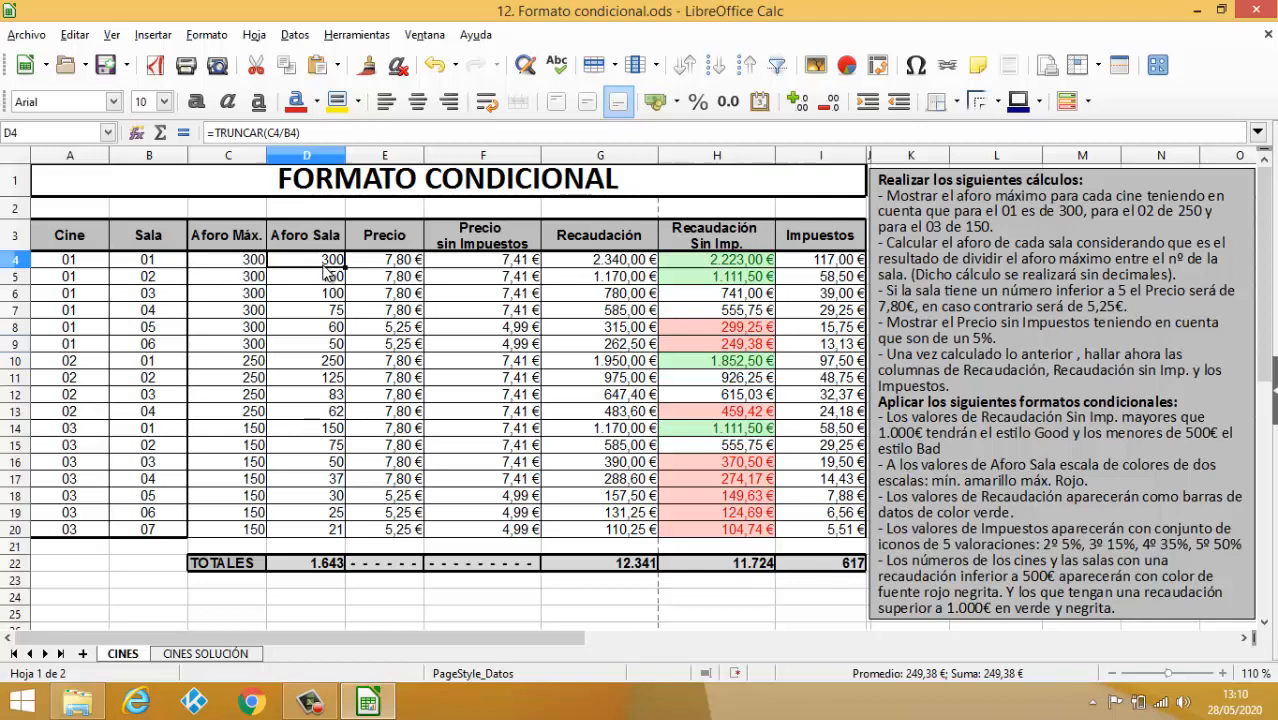
type("25")
key("Return")
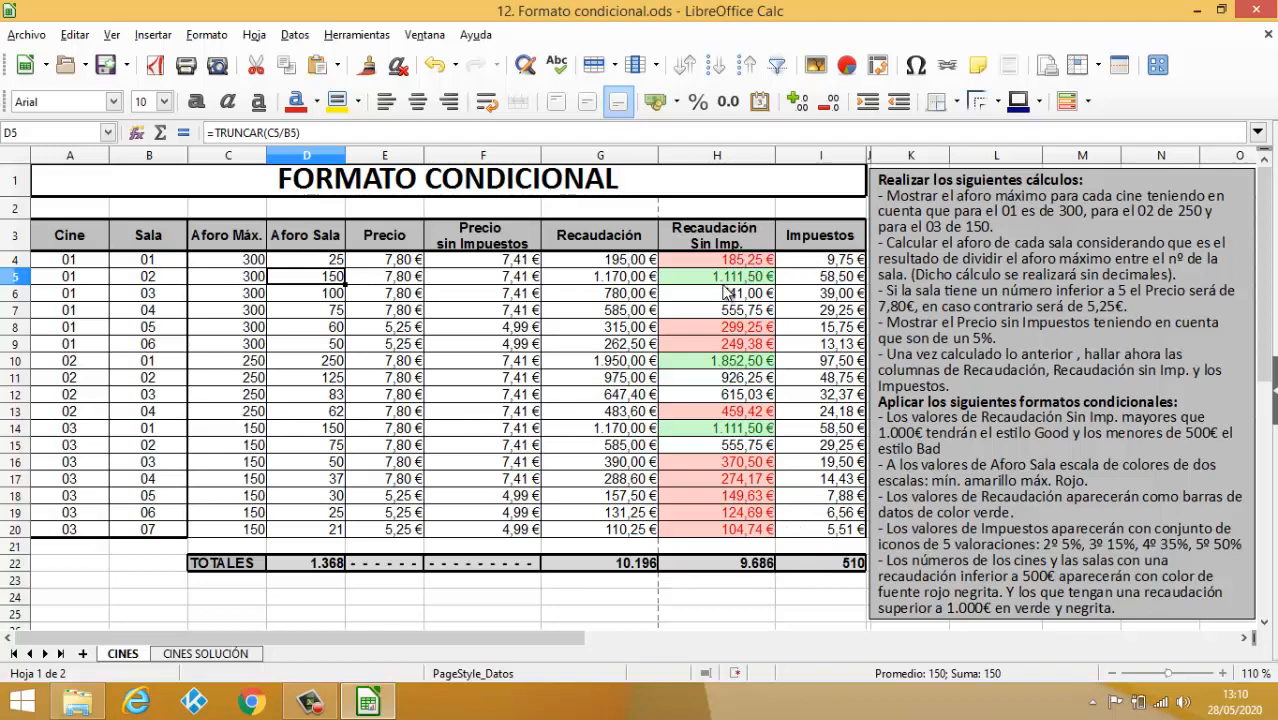
left_click(436, 66)
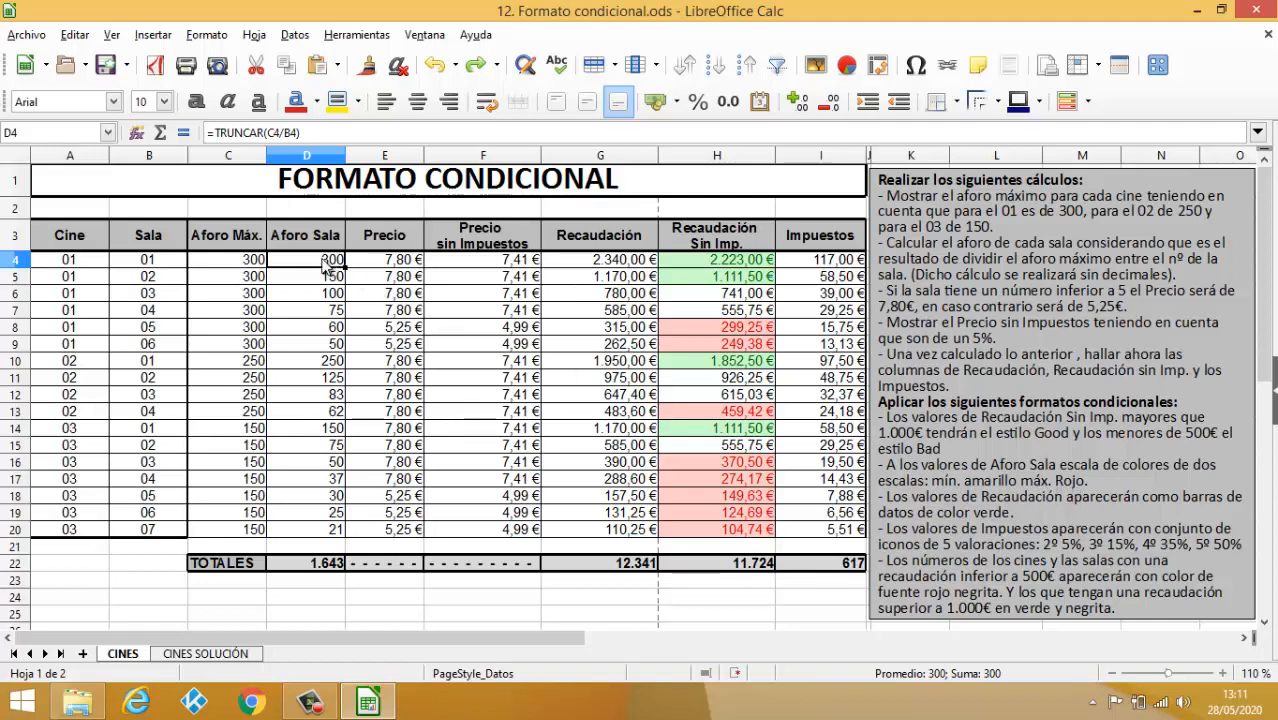
Create a colour scale conditional format with 2 entries for the Aforo Sala values in D4:D20.
left_click_drag(325, 262, 285, 531)
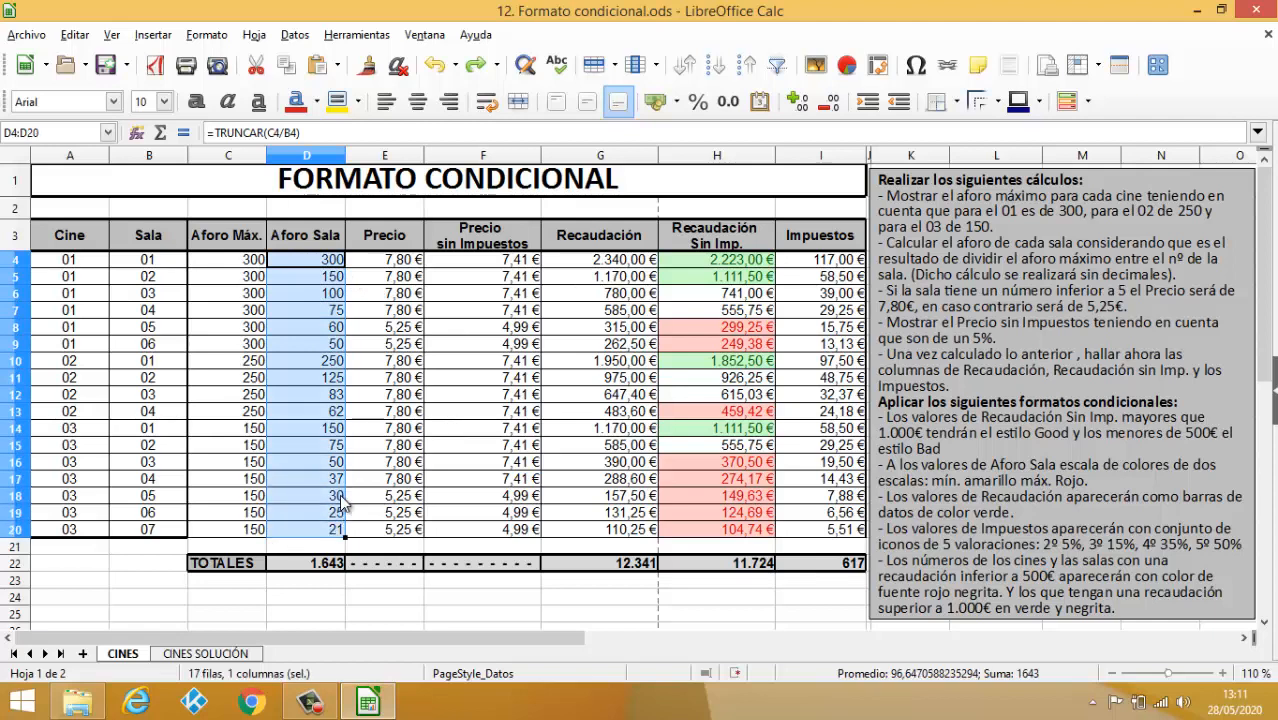
left_click(1087, 103)
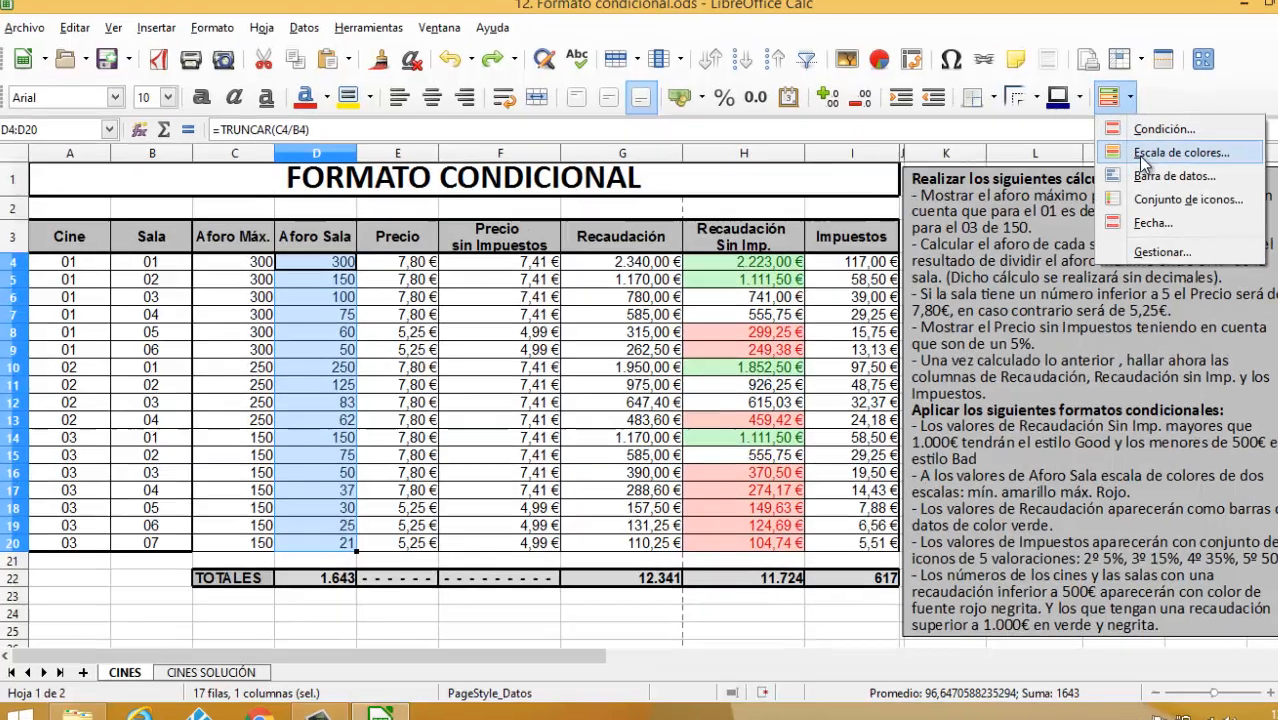
left_click(1143, 162)
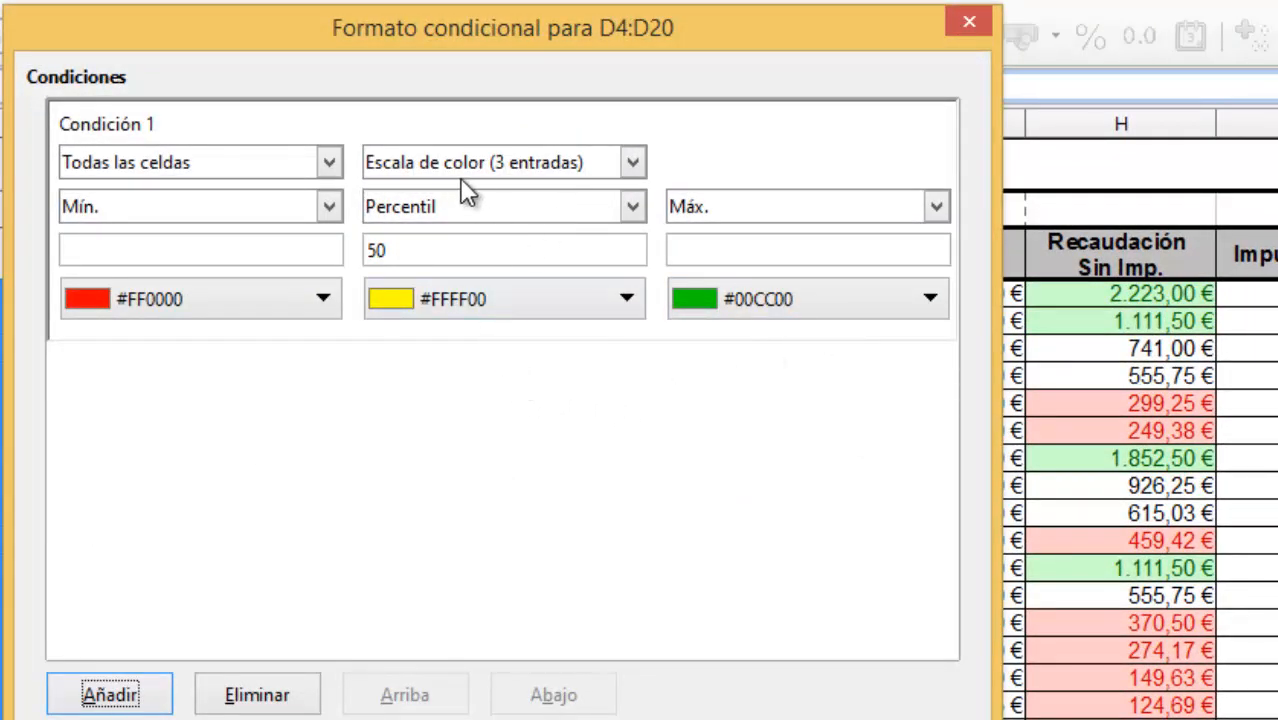
left_click(633, 163)
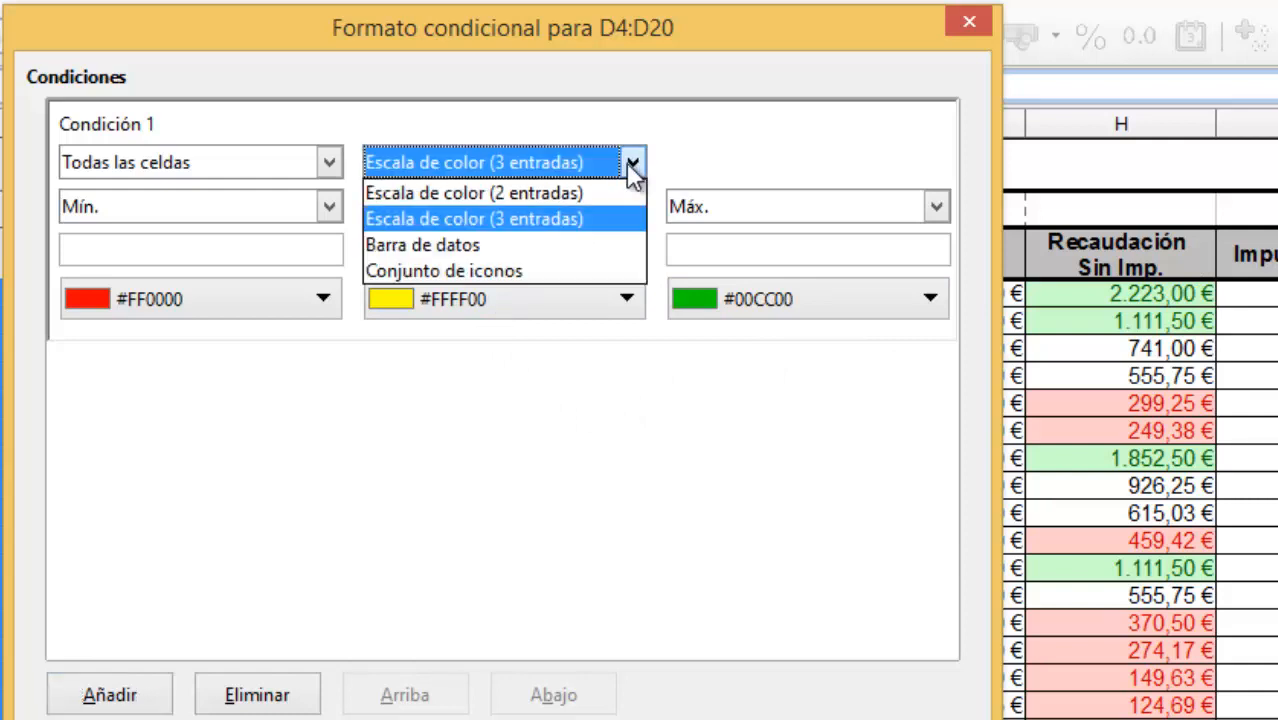
left_click(577, 192)
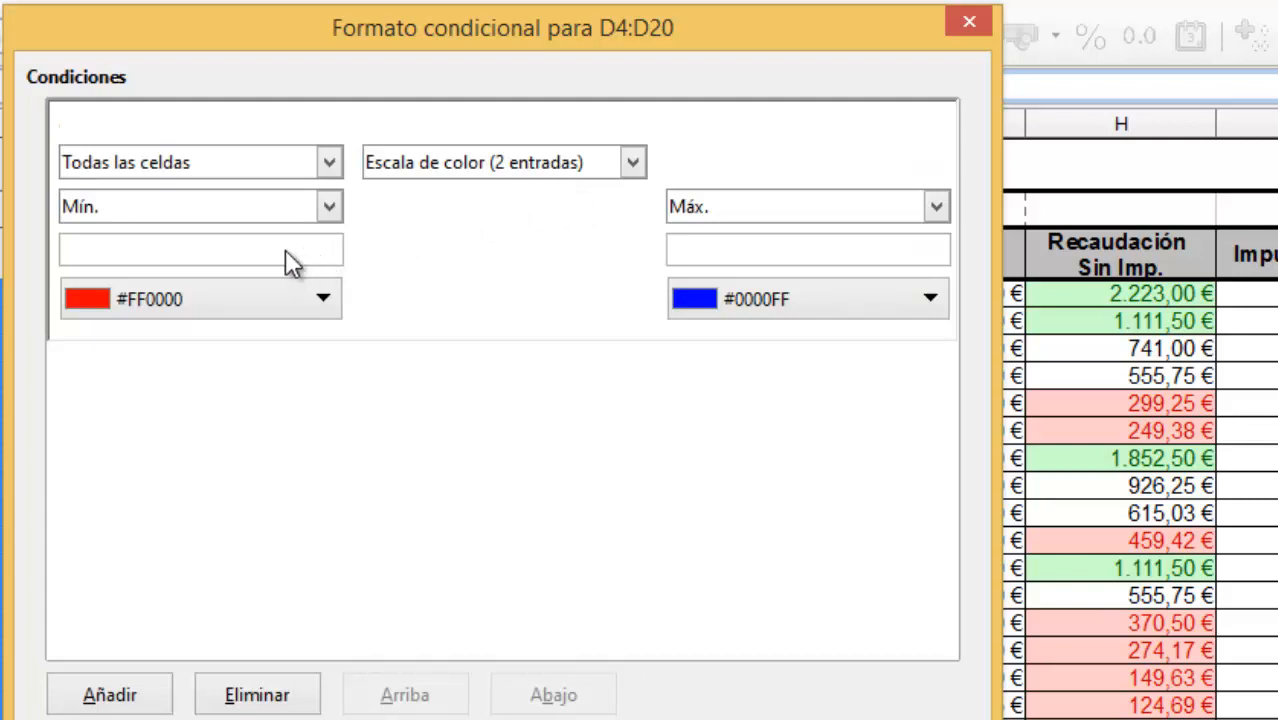
Set the scale's minimum colour to Amarillo and its maximum colour to Rojo, and accept the conditional format.
left_click(326, 302)
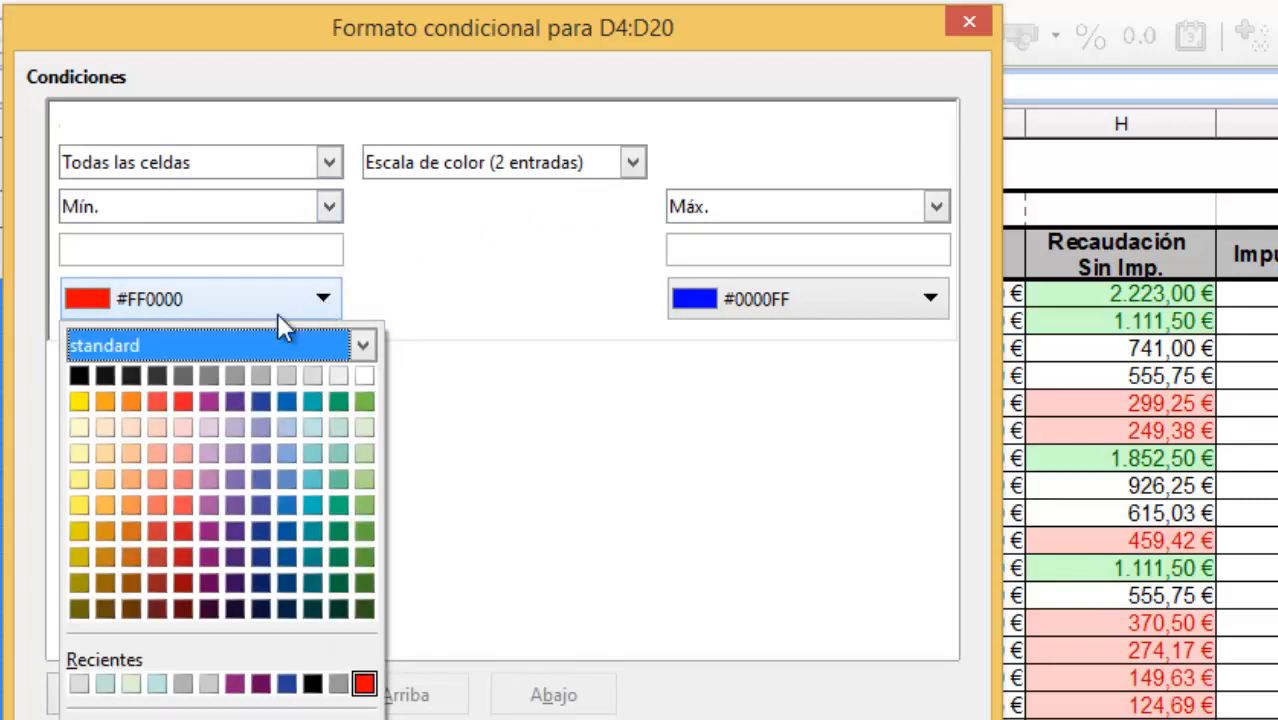
left_click(81, 398)
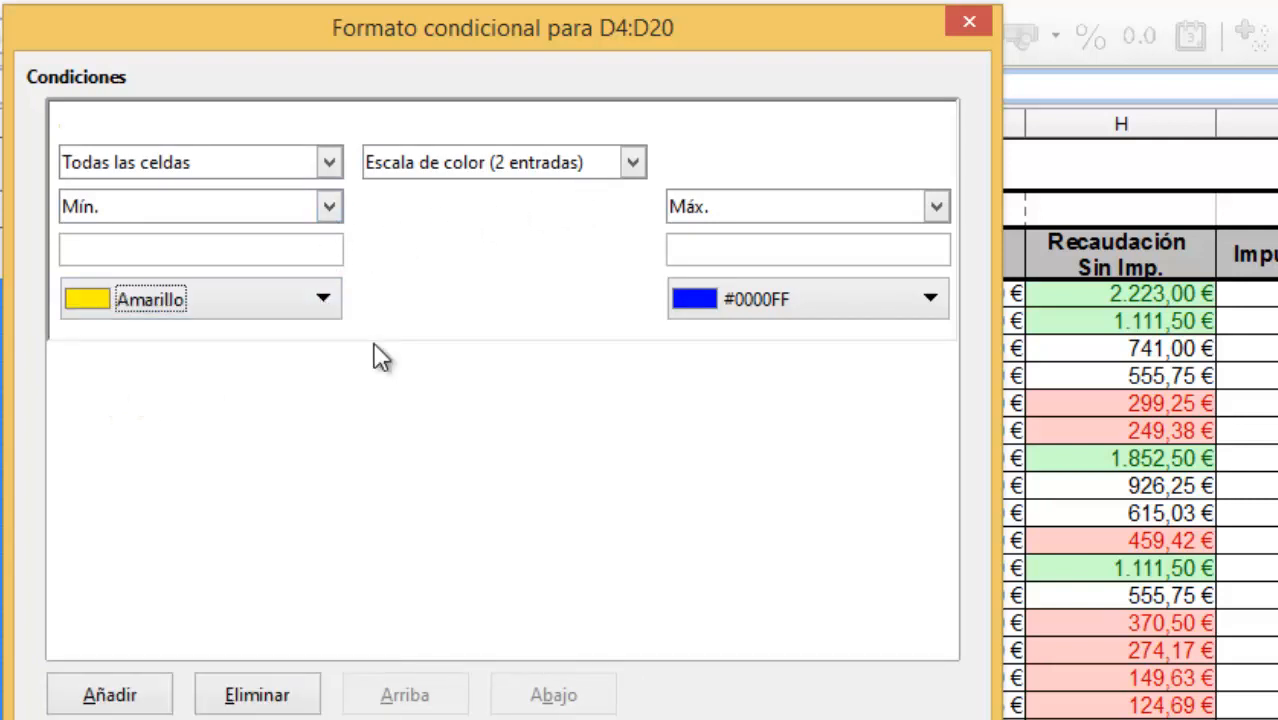
left_click(931, 302)
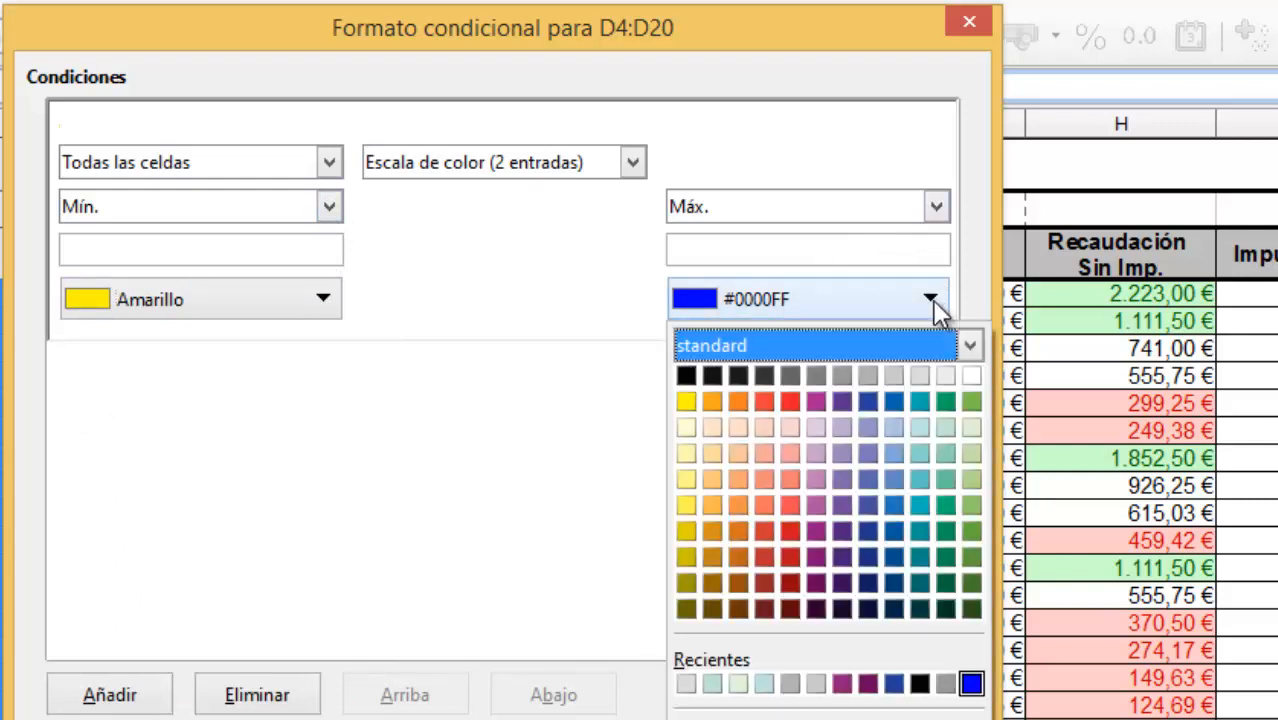
left_click(791, 402)
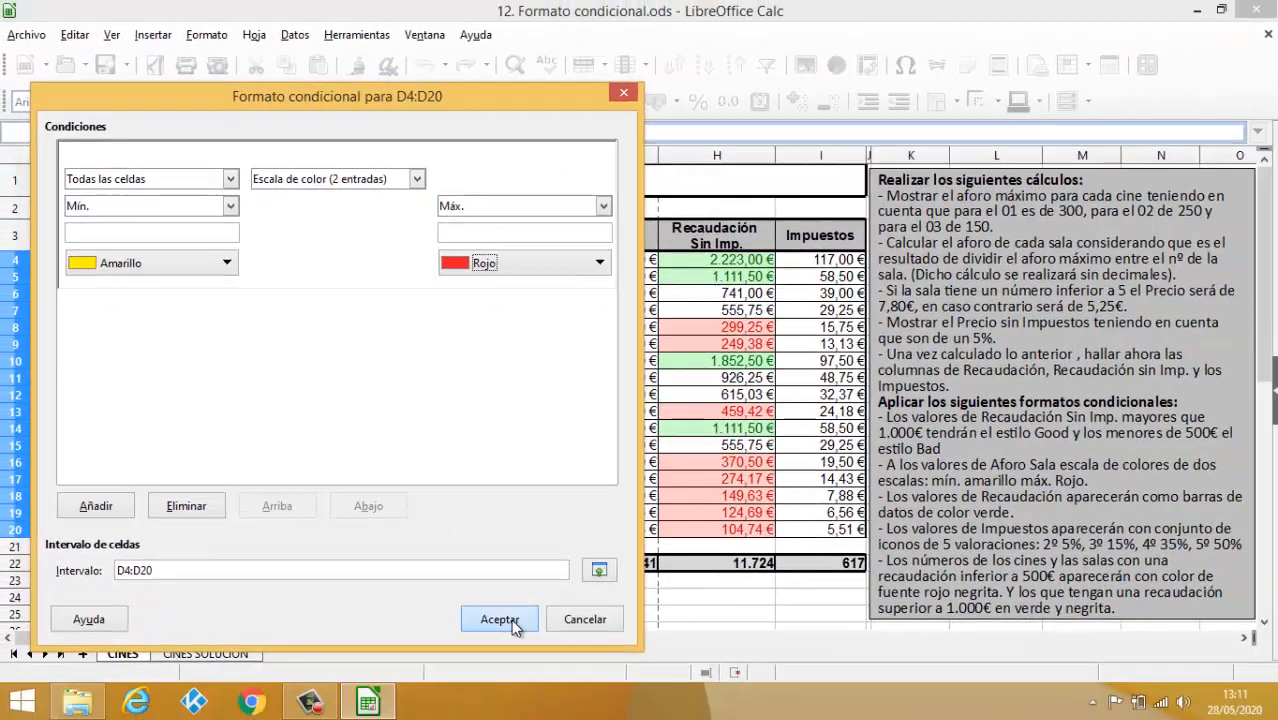
left_click(505, 695)
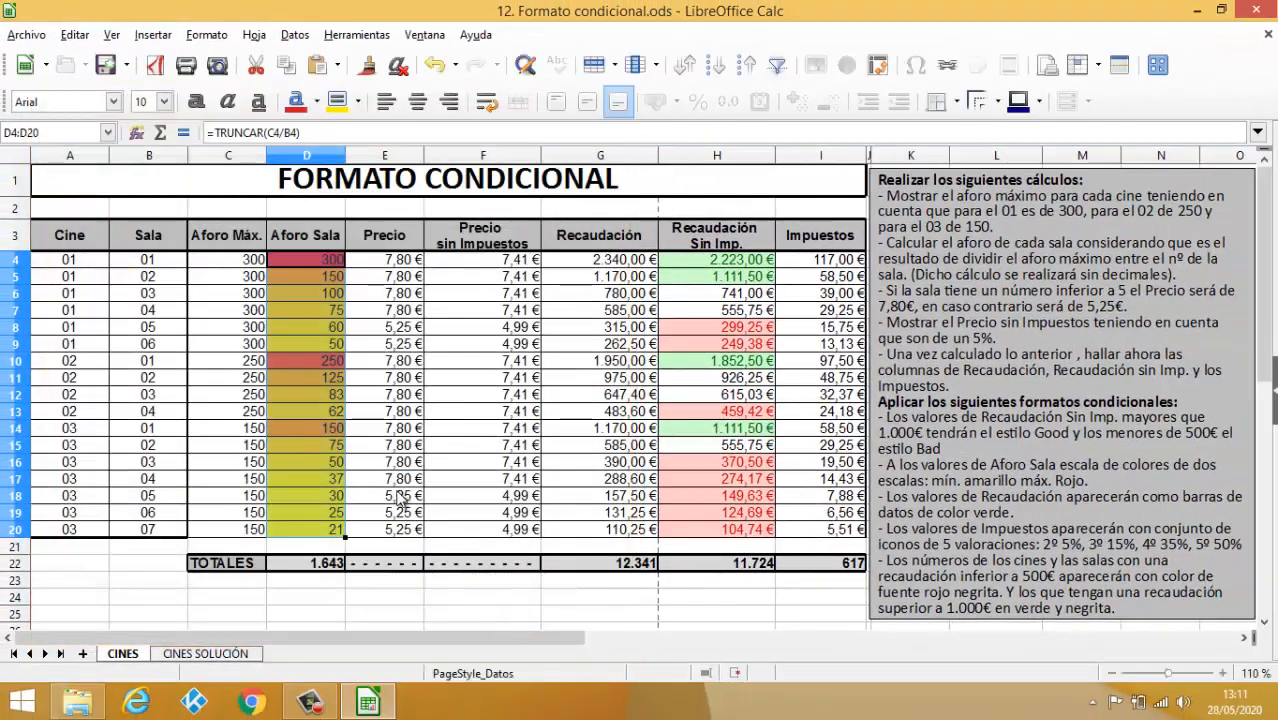
left_click(336, 362)
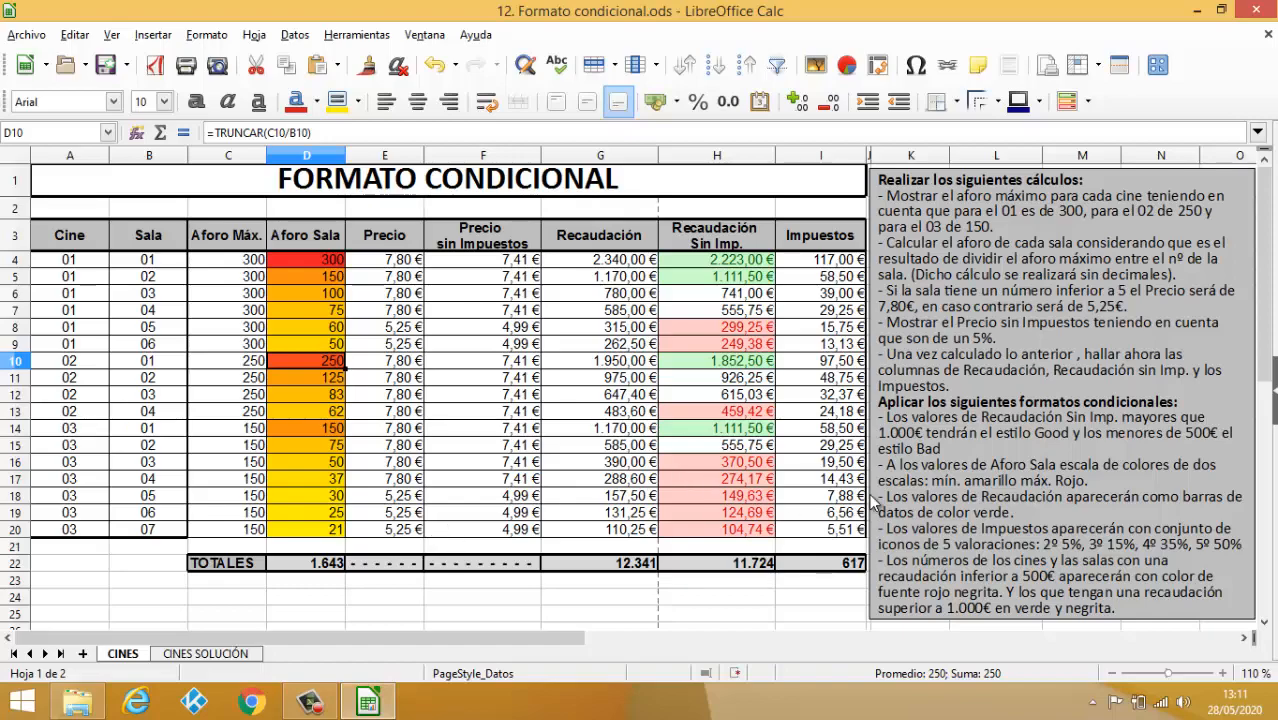
mouse_move(915, 505)
left_mouse_down()
mouse_move(940, 499)
mouse_move(884, 501)
left_mouse_up()
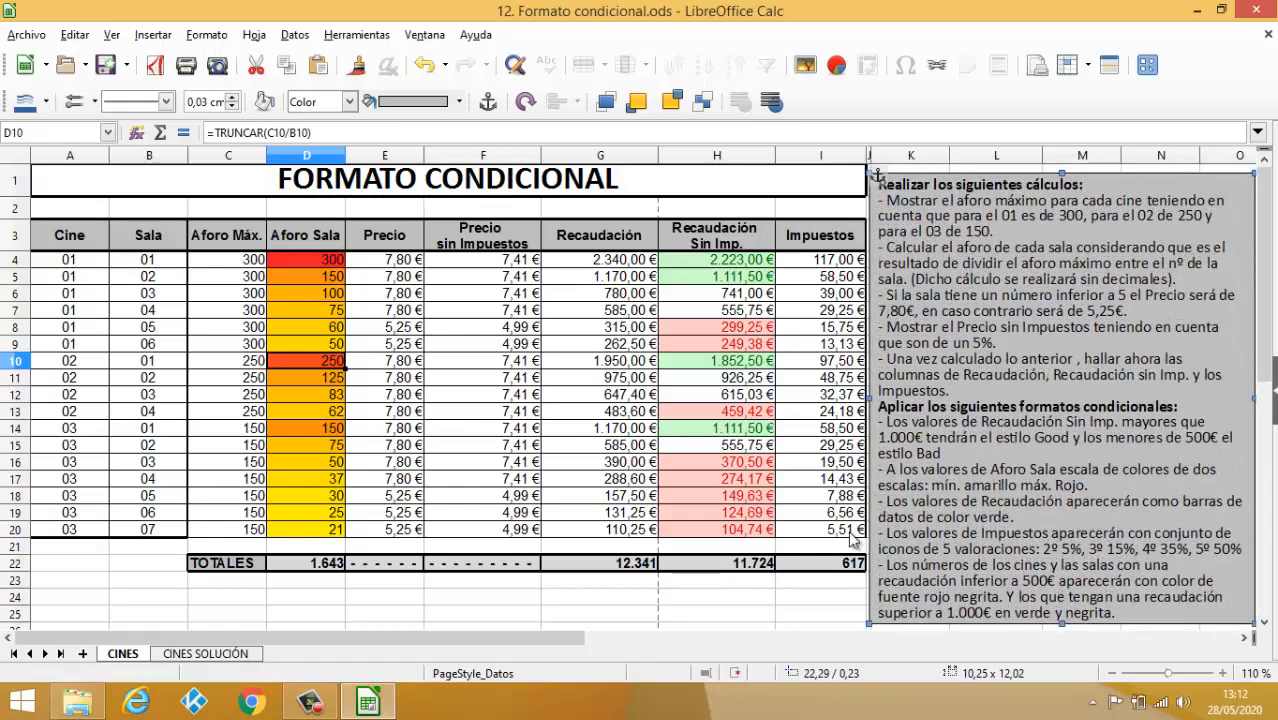
Create a data bar conditional format for the Recaudación values in G4:G20.
left_click(832, 596)
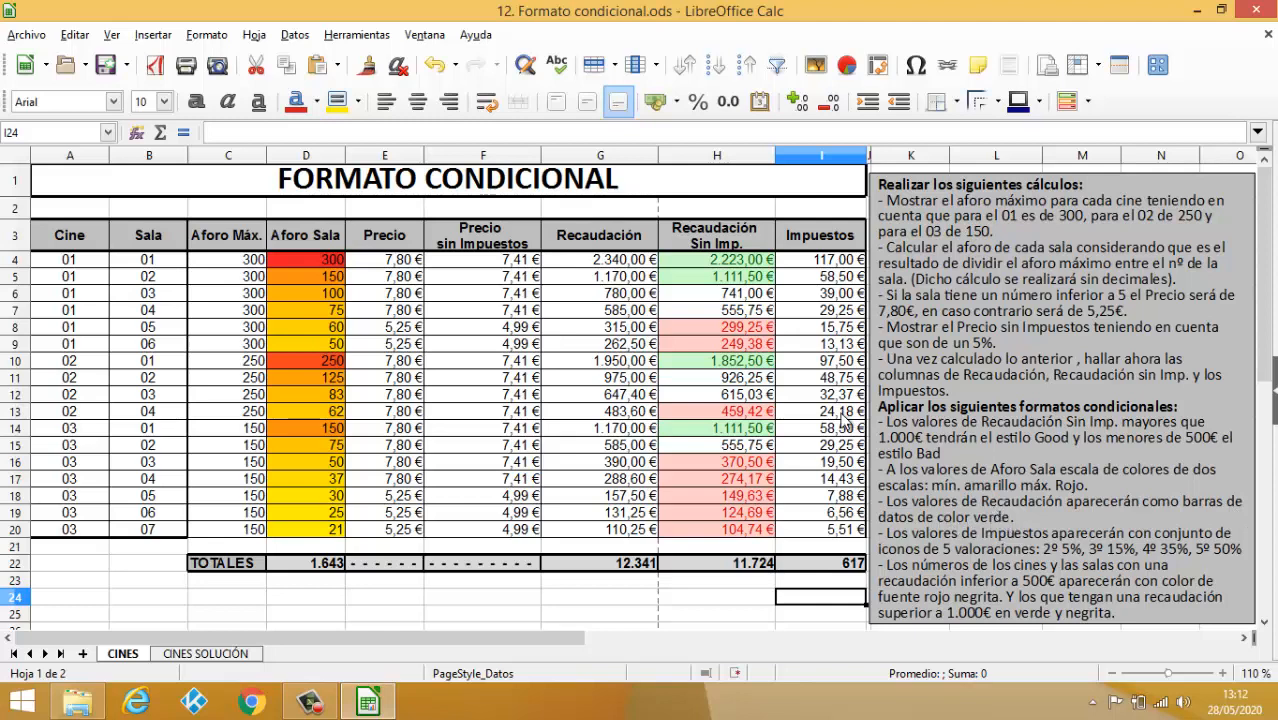
left_click_drag(628, 268, 608, 533)
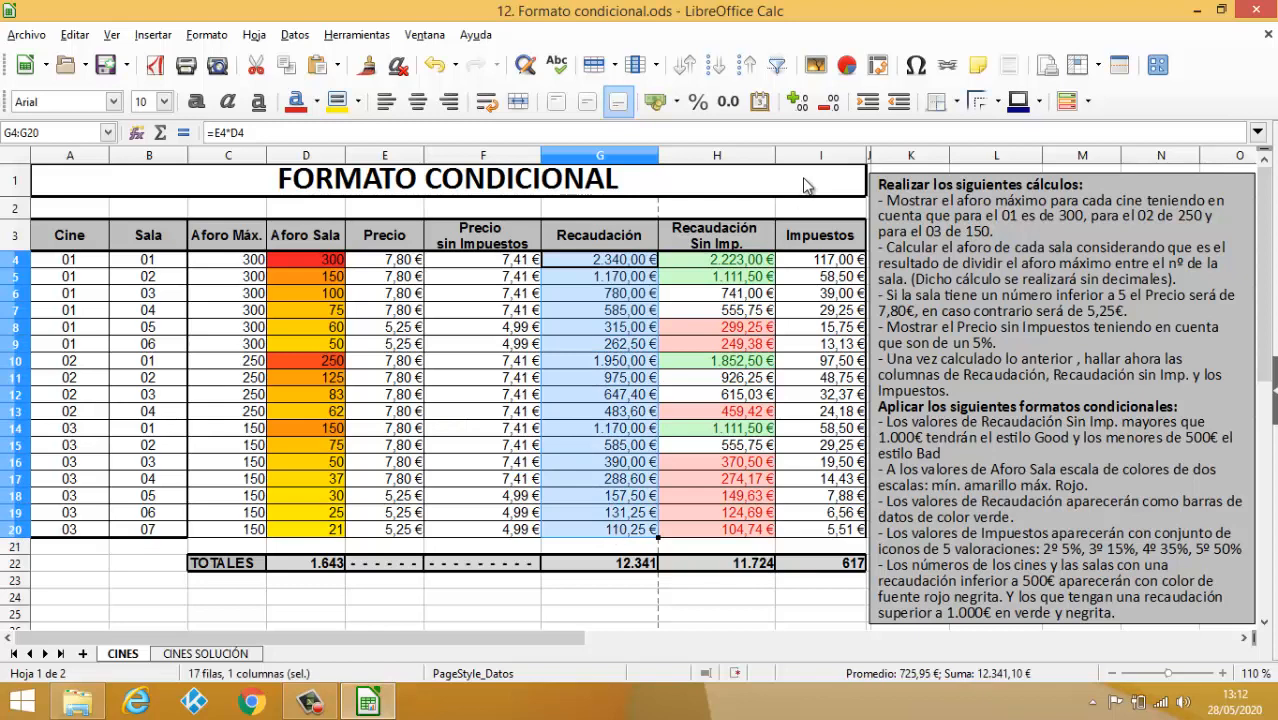
left_click(1089, 104)
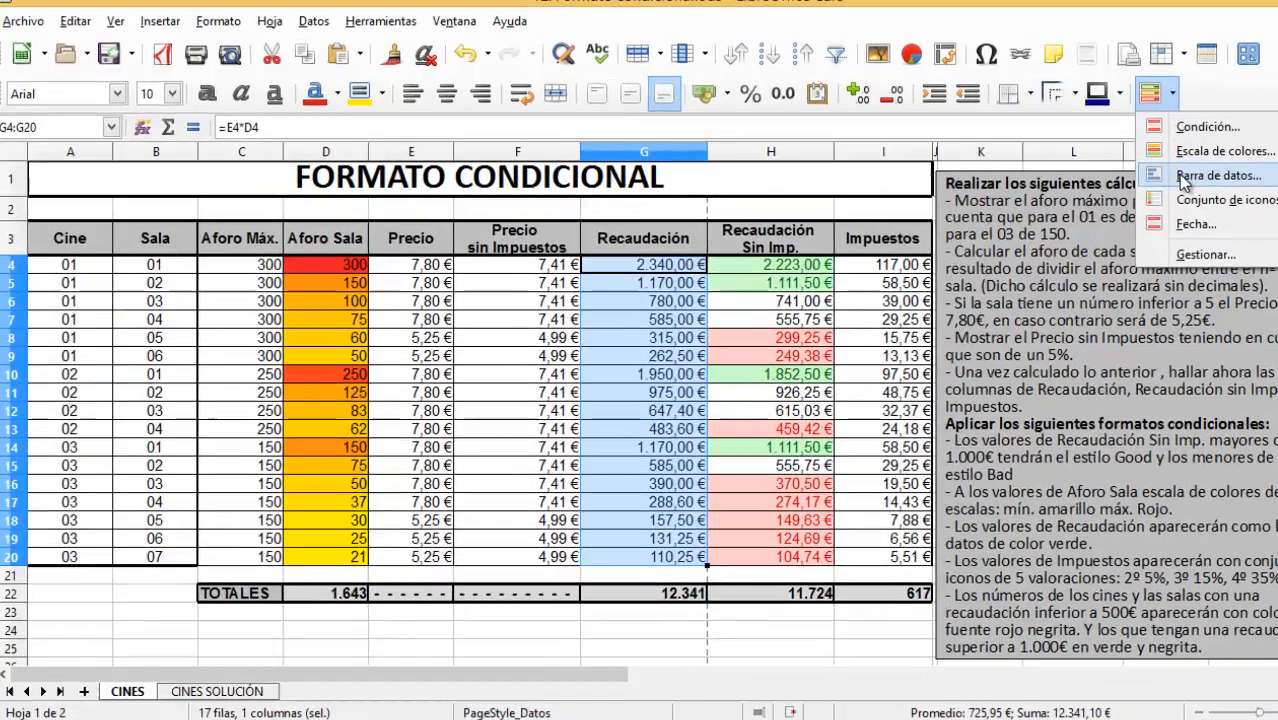
left_click(1097, 178)
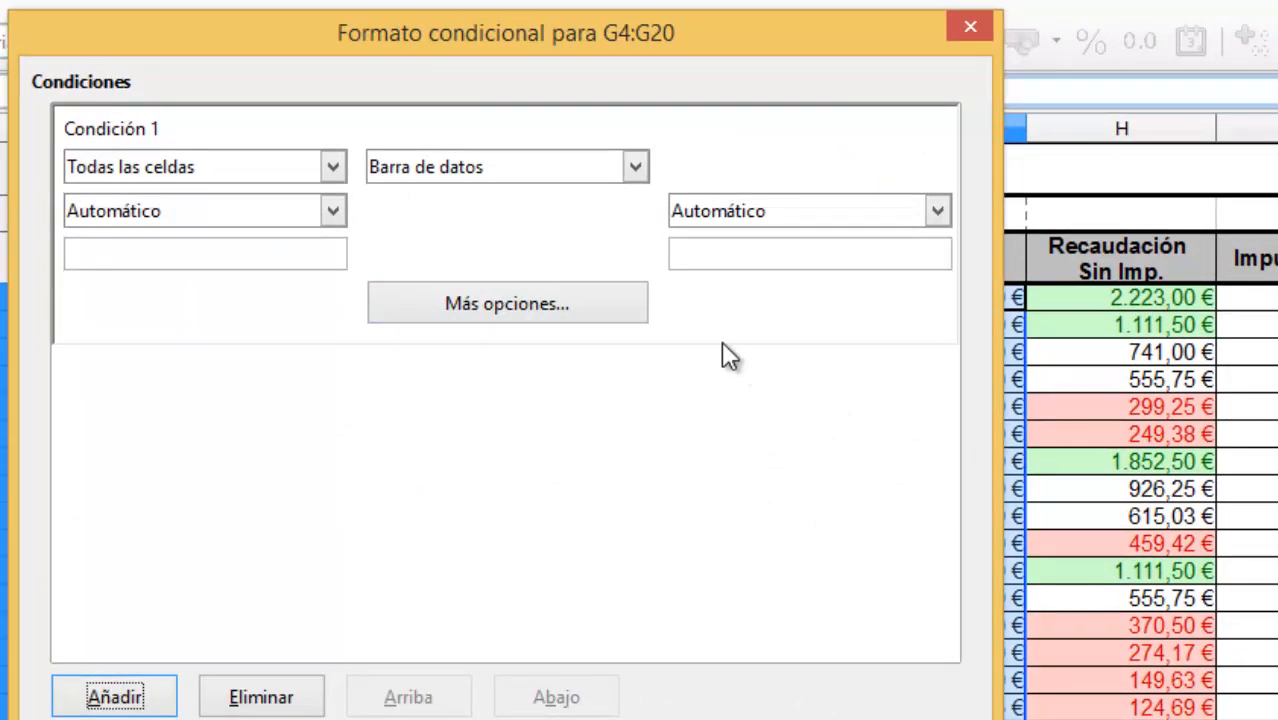
Set the data bar's positive colour to Lime and accept the conditional format.
left_click(487, 311)
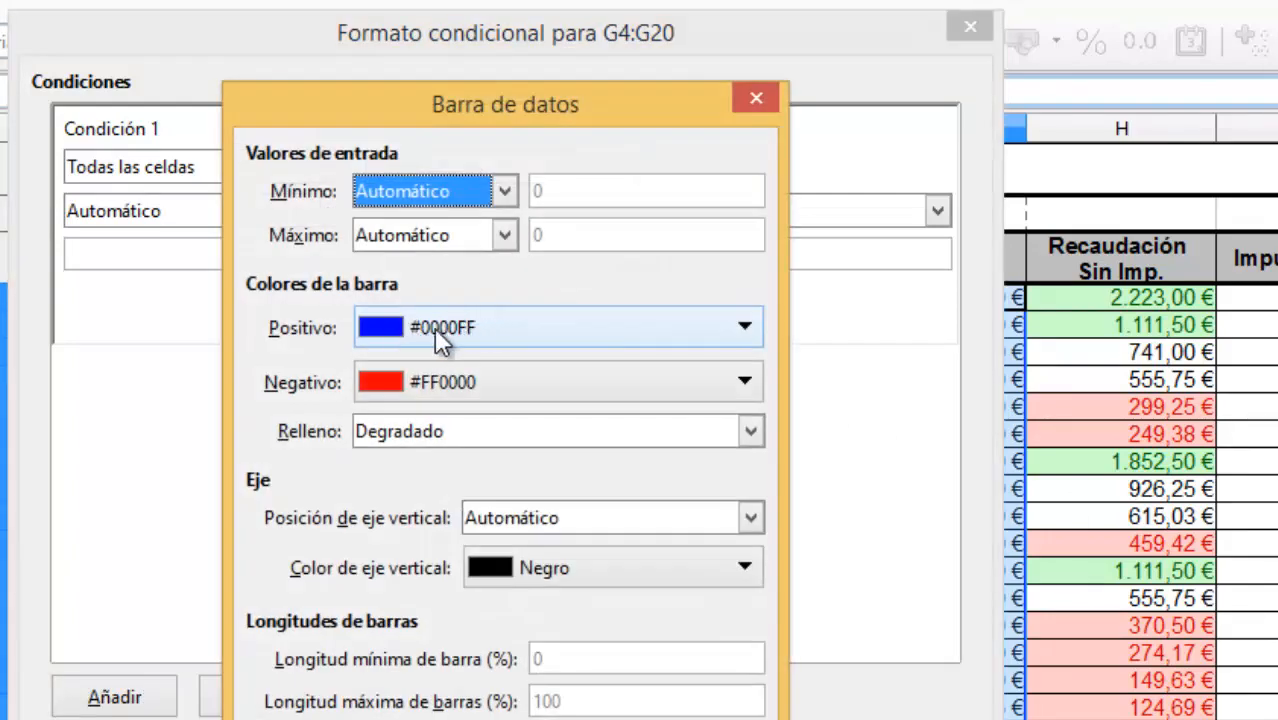
left_click(434, 327)
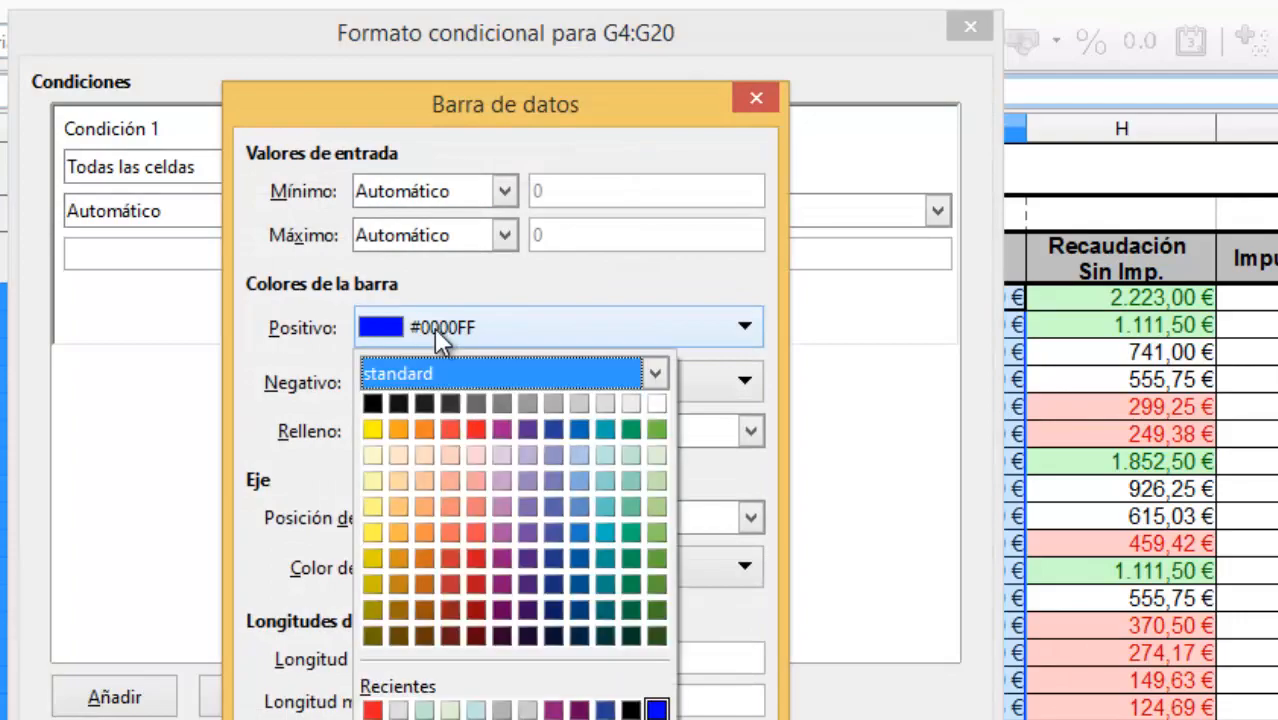
left_click(657, 430)
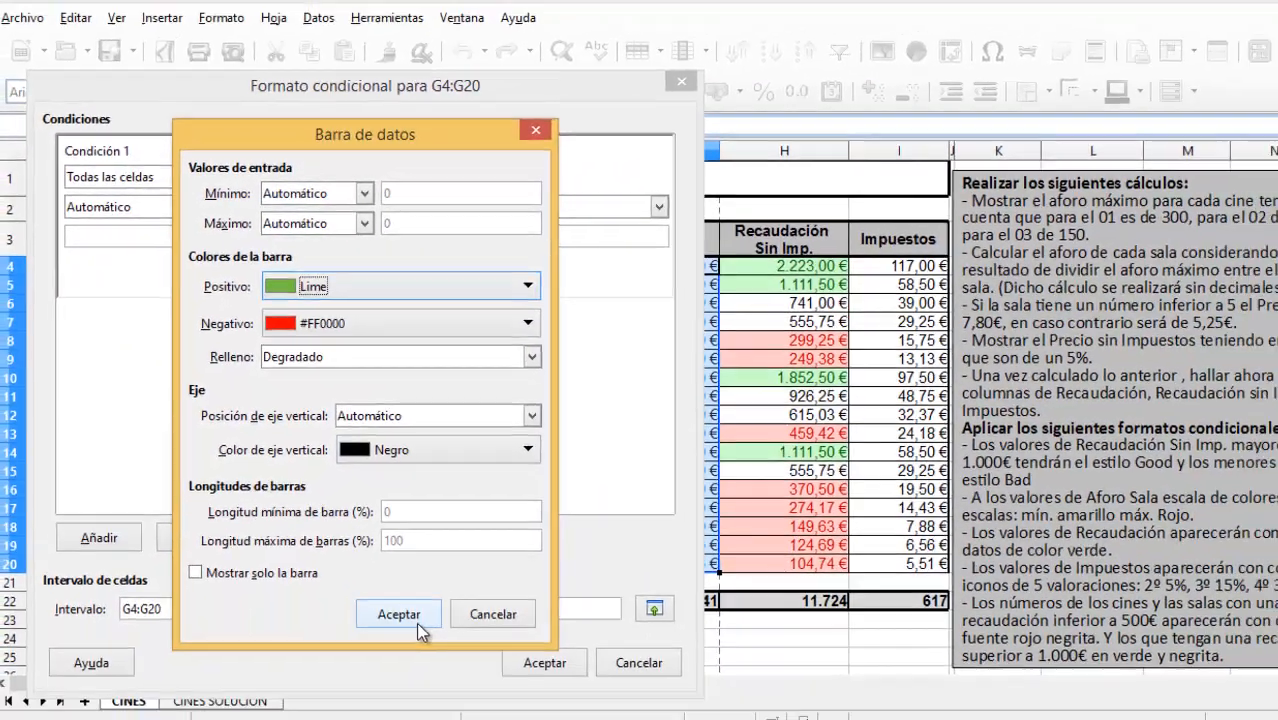
left_click(398, 614)
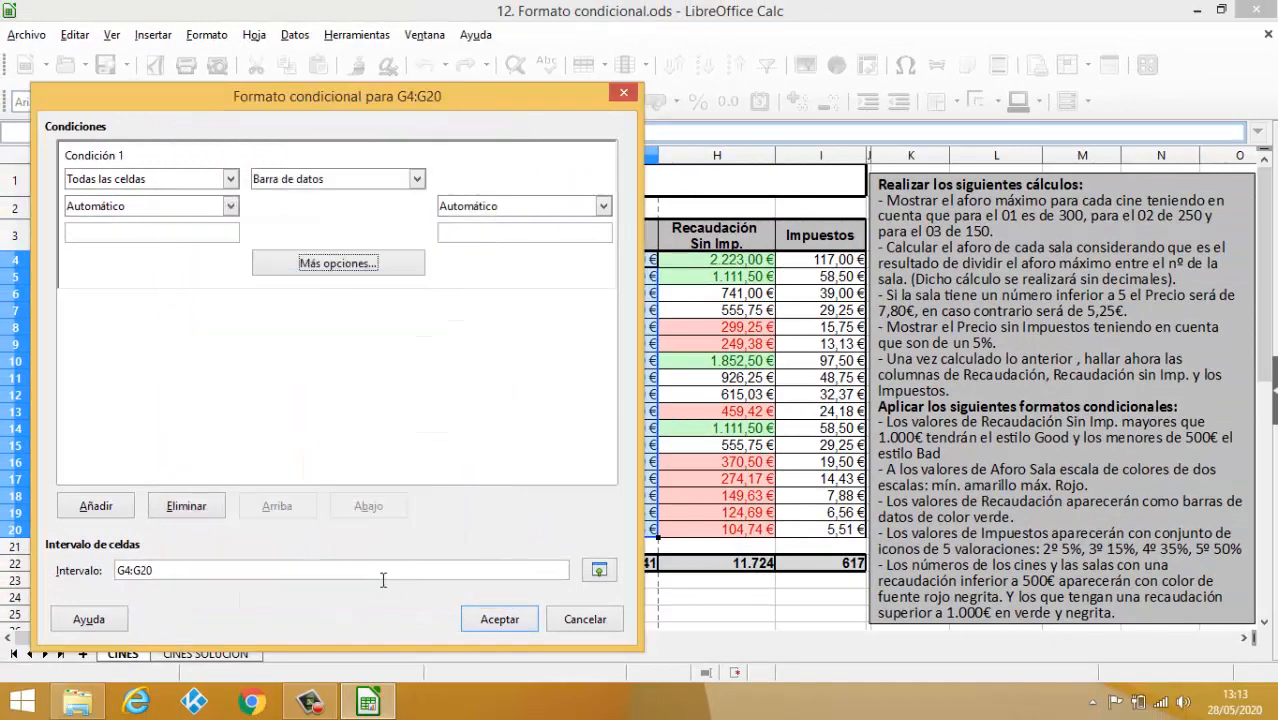
left_click(499, 619)
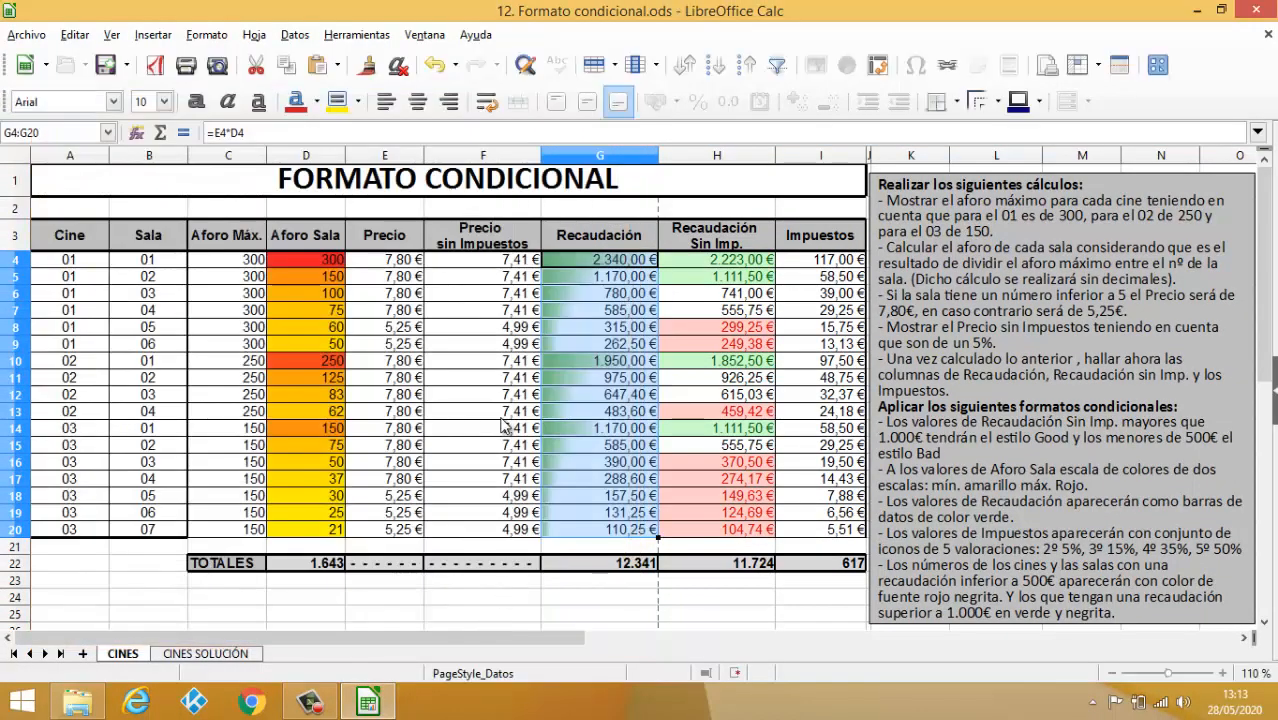
left_click(496, 396)
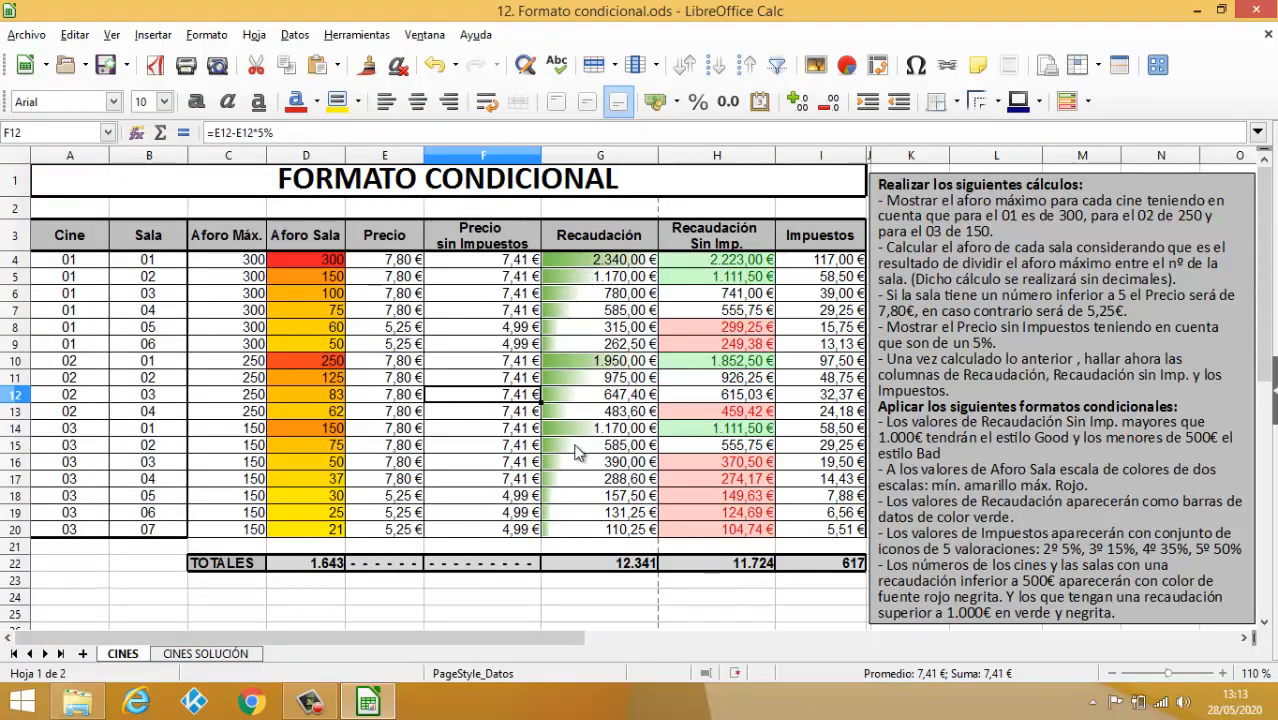
Test the data bars by entering 25 as the Aforo Sala value in D4, and undo the entry.
left_click(326, 264)
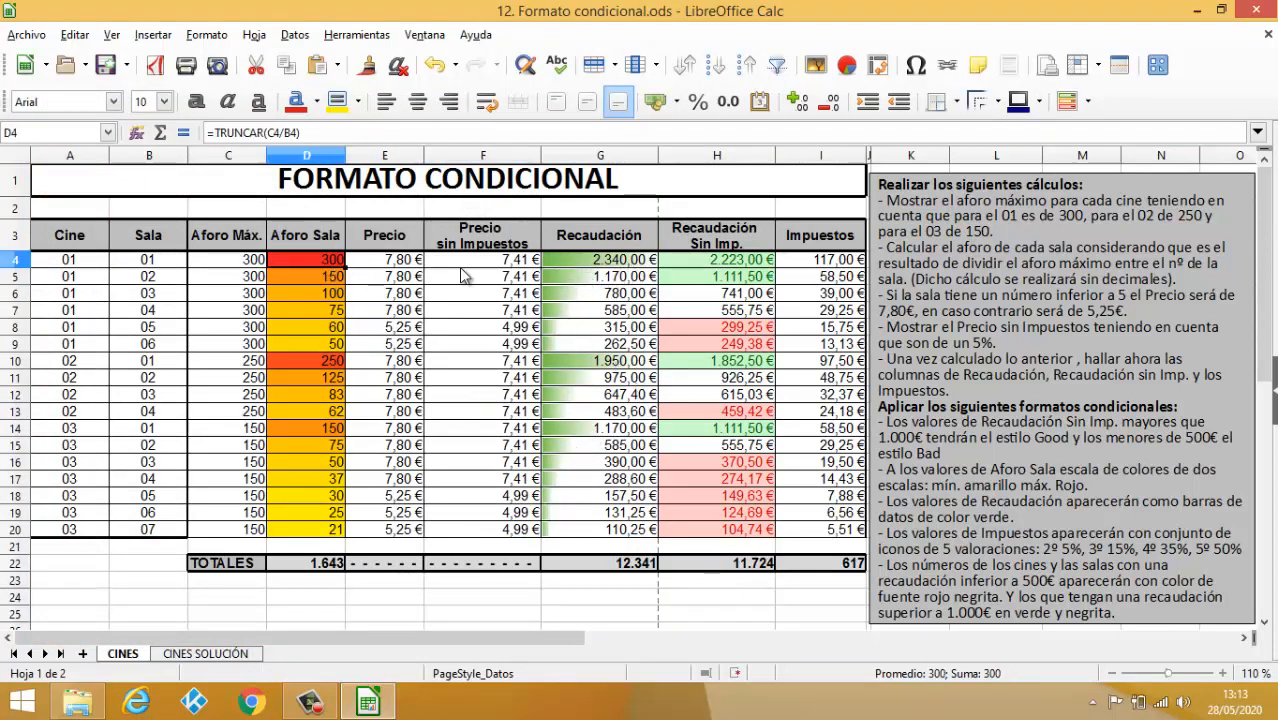
type("25")
key("Return")
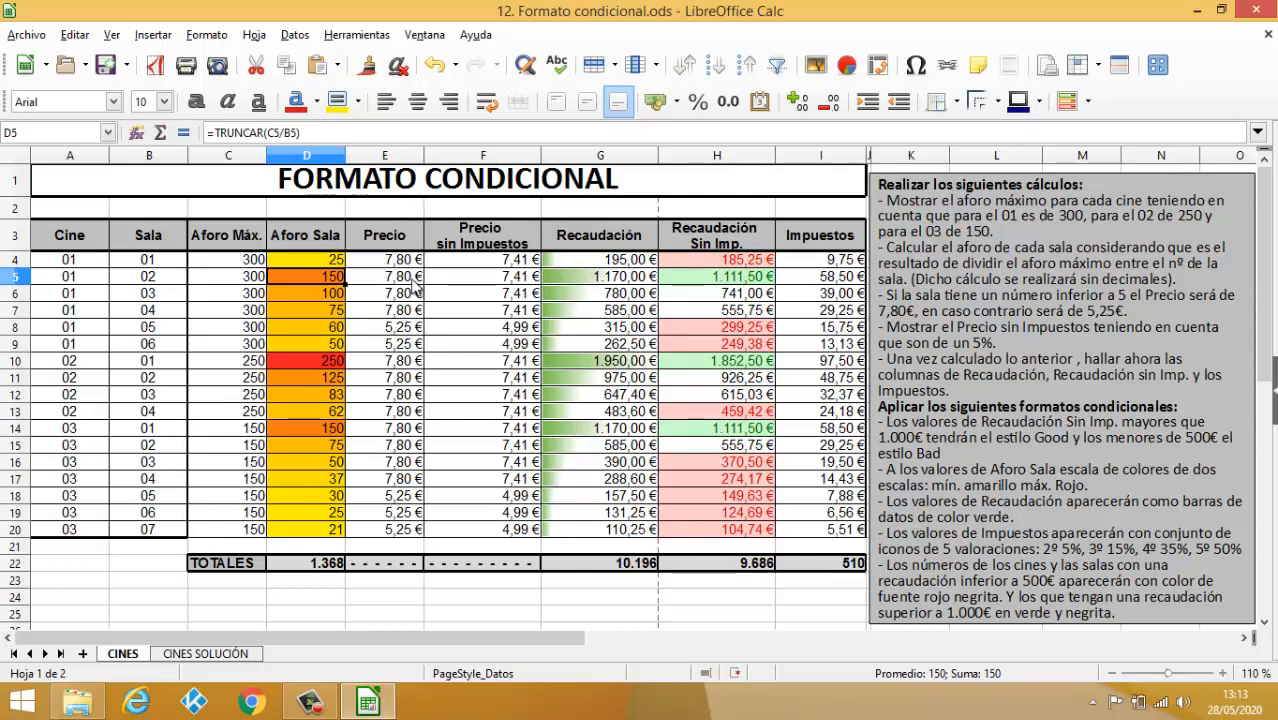
key("ctrl+z")
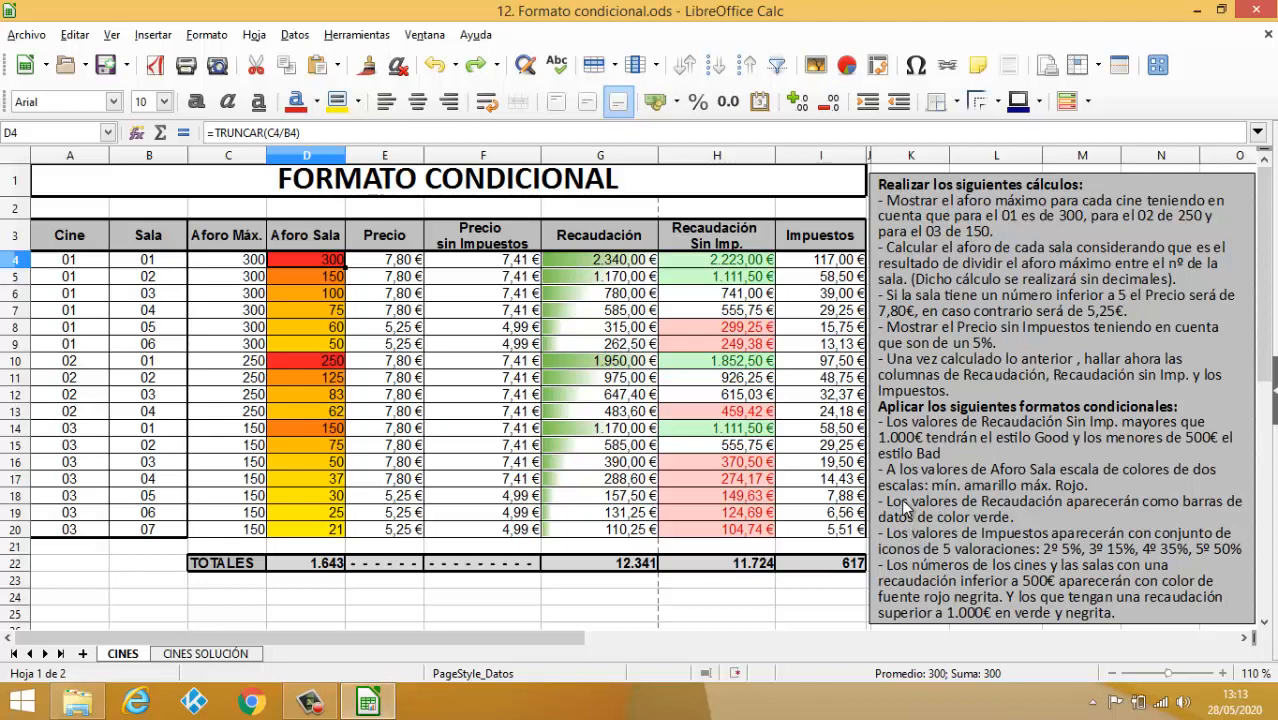
Create an icon set conditional format with 5 valoraciones for the Impuestos values in I4:I20.
left_click(810, 261)
left_click_drag(800, 280, 828, 538)
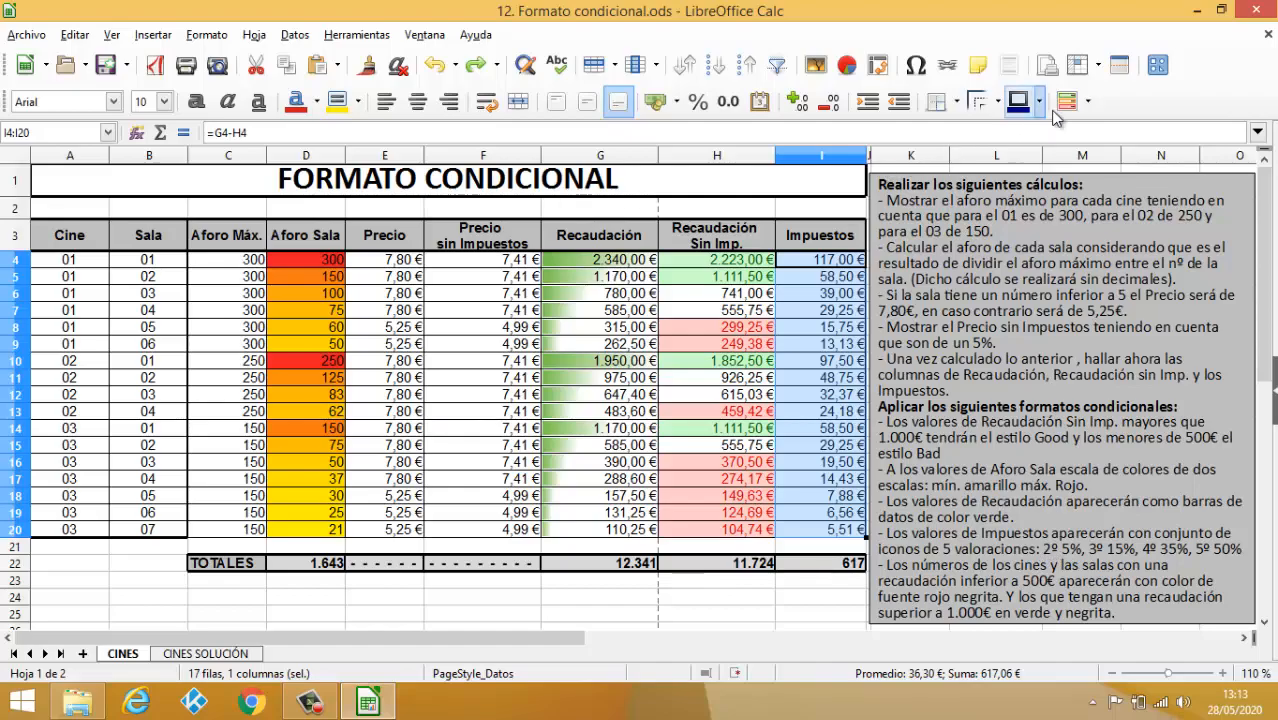
left_click(1087, 102)
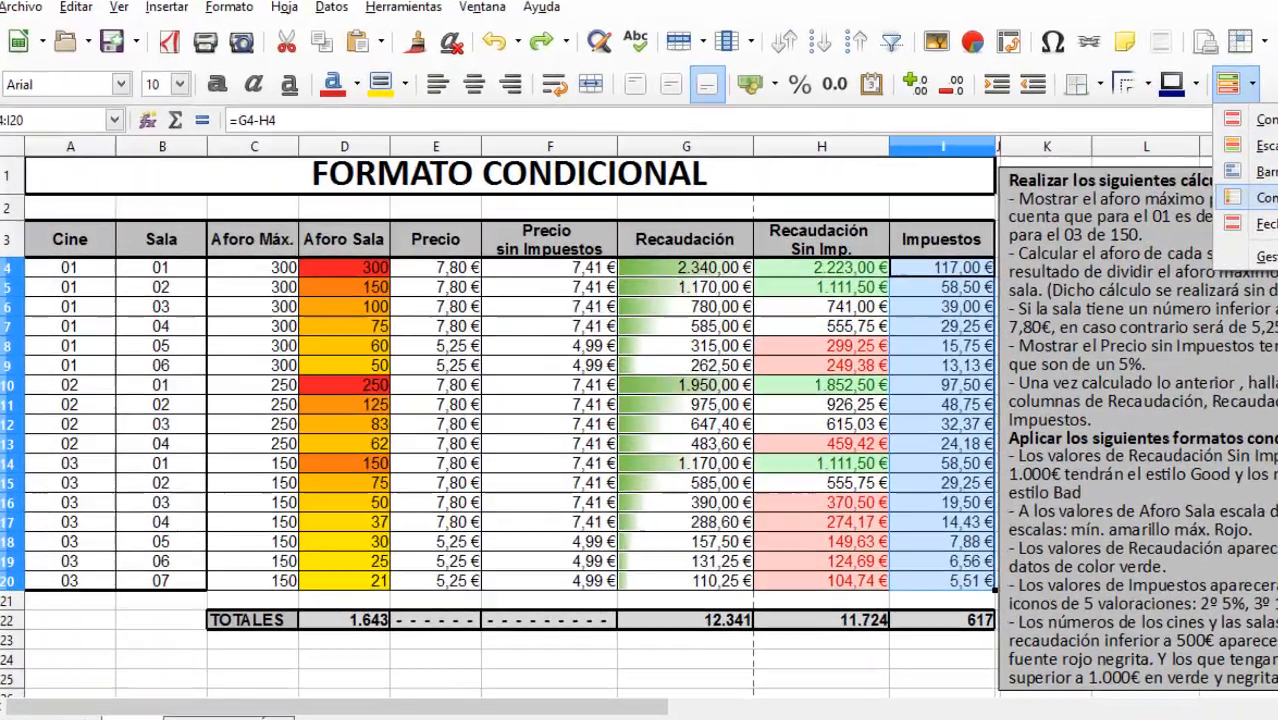
left_click(1127, 200)
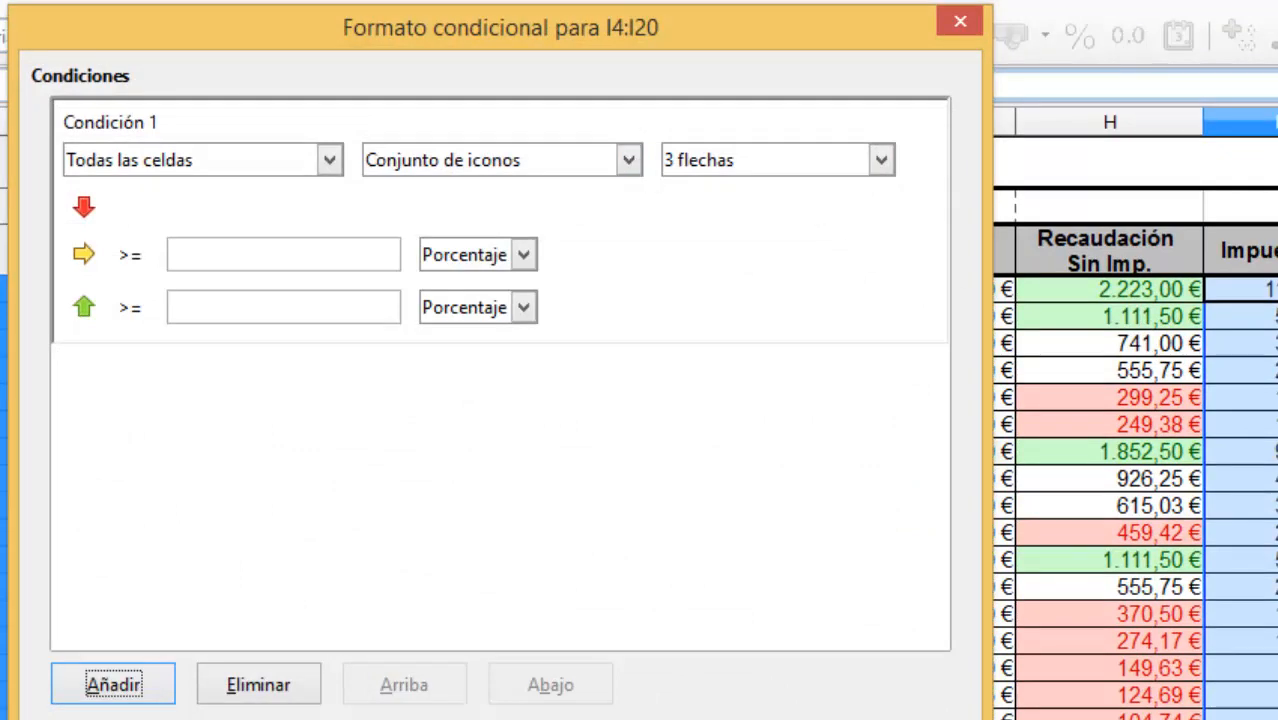
left_click(881, 163)
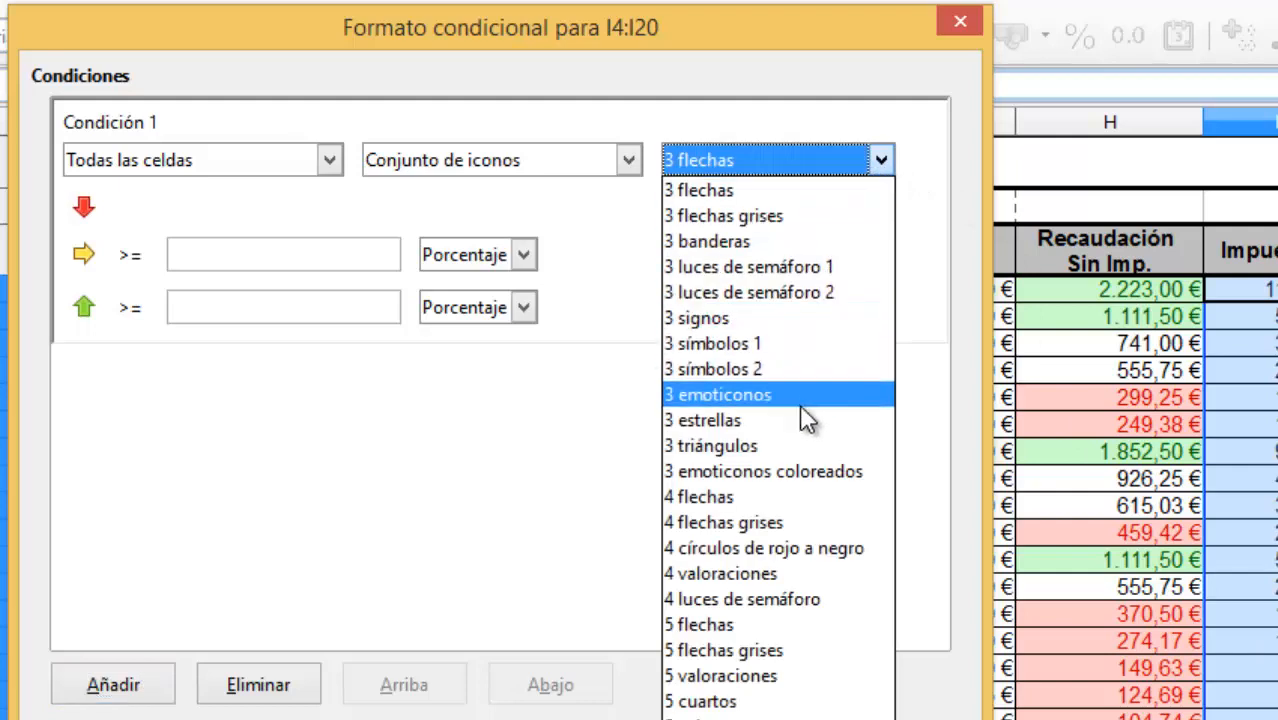
left_click(744, 686)
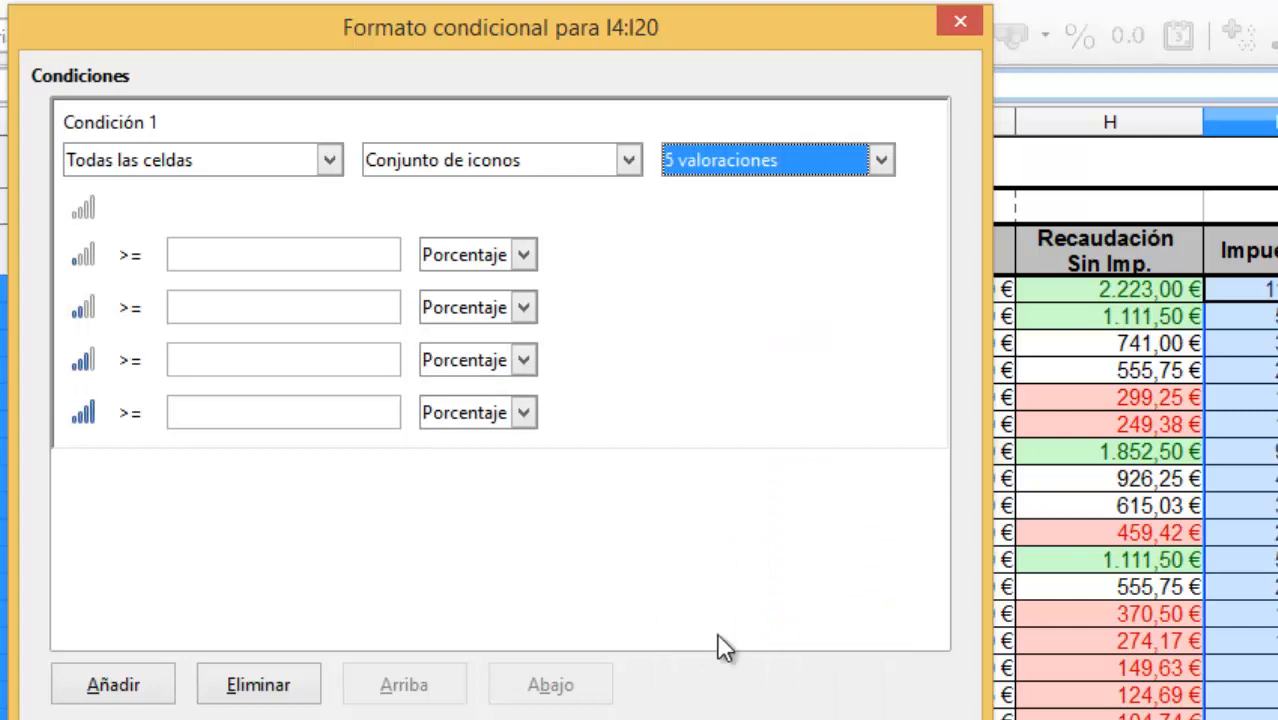
Set the icon thresholds to 5, 15, 35 and 50 percent and accept the conditional format.
left_click(201, 252)
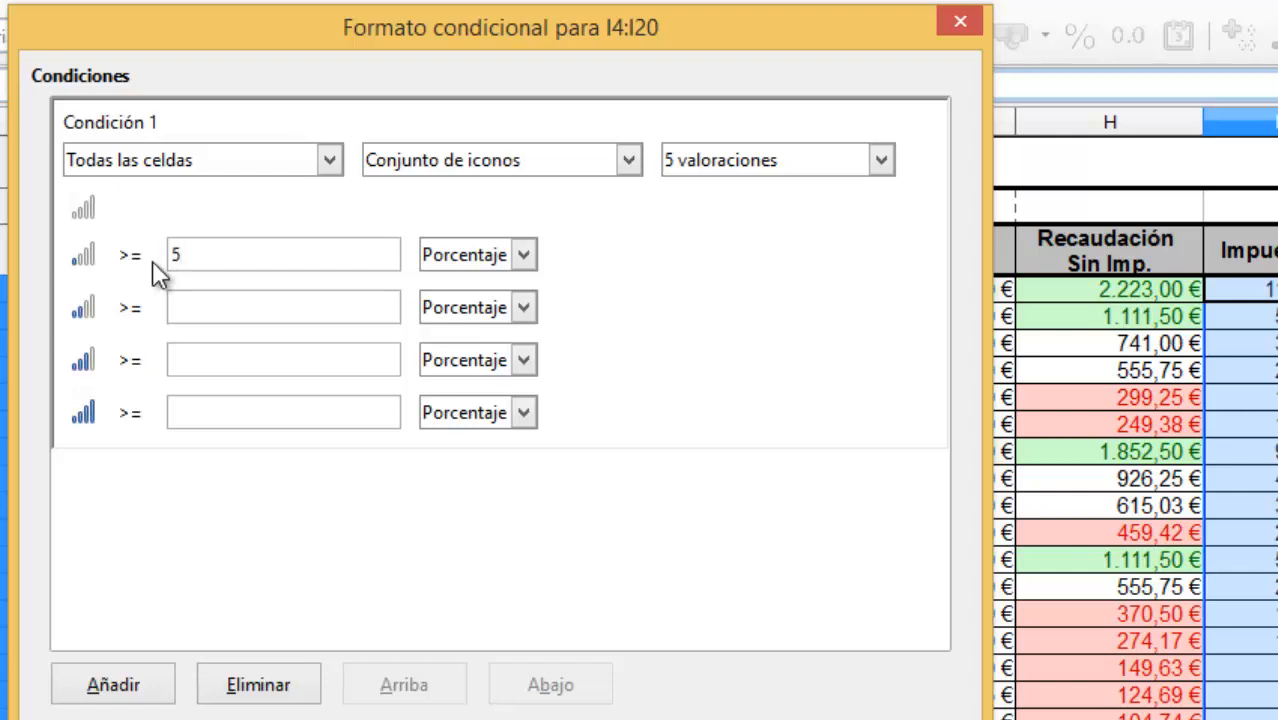
left_click(207, 313)
type("15")
left_click(202, 360)
type("35")
left_click(205, 413)
type("50")
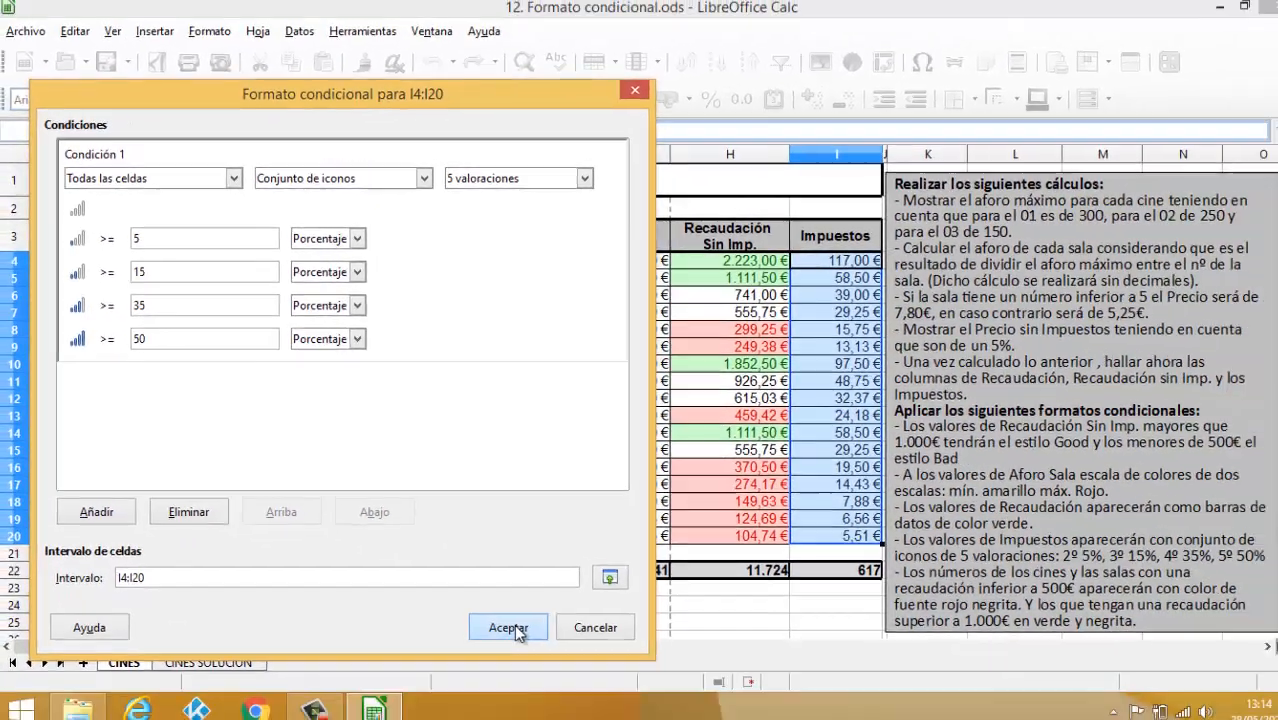
left_click(1072, 625)
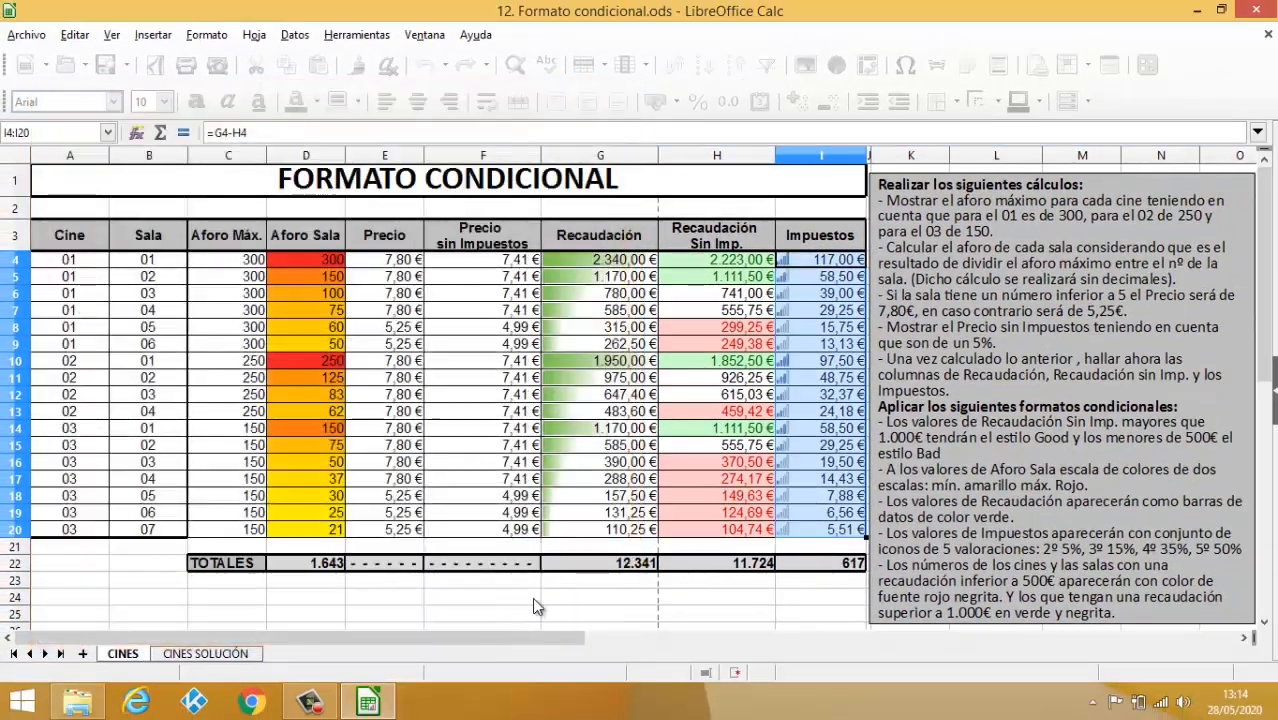
left_click(803, 279)
left_click(806, 295)
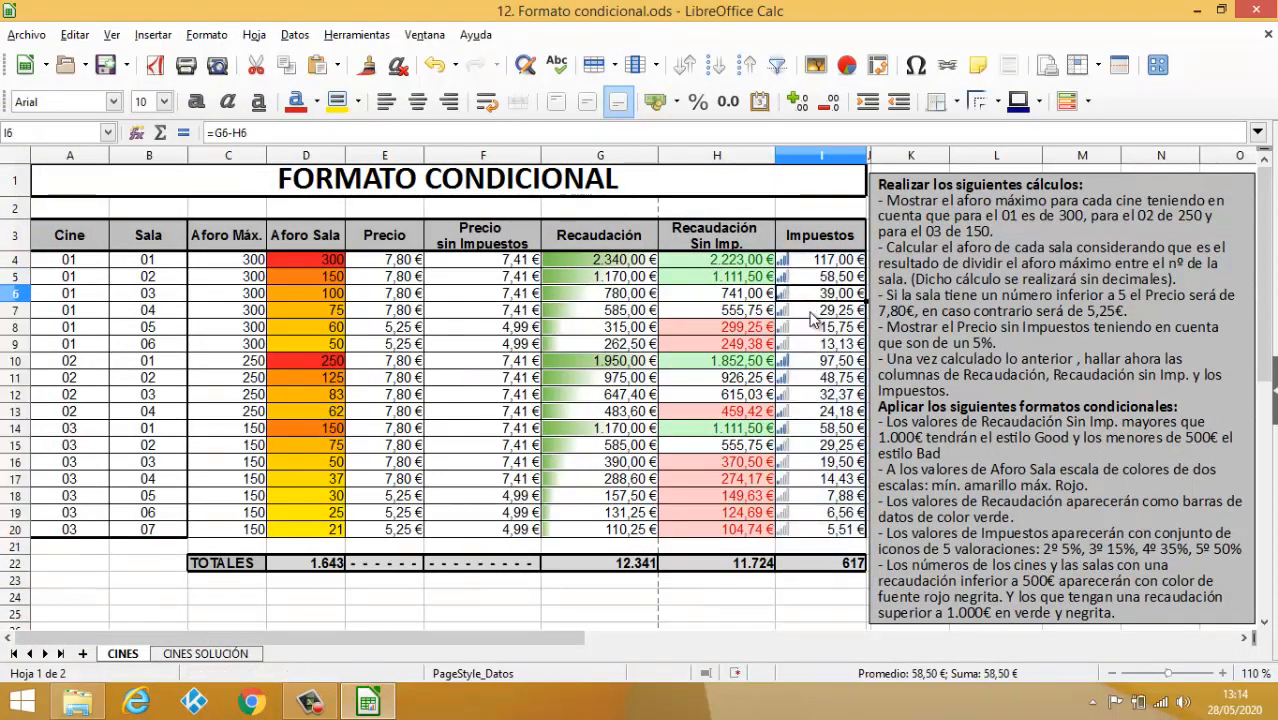
left_click(810, 311)
left_click(811, 330)
left_click(815, 345)
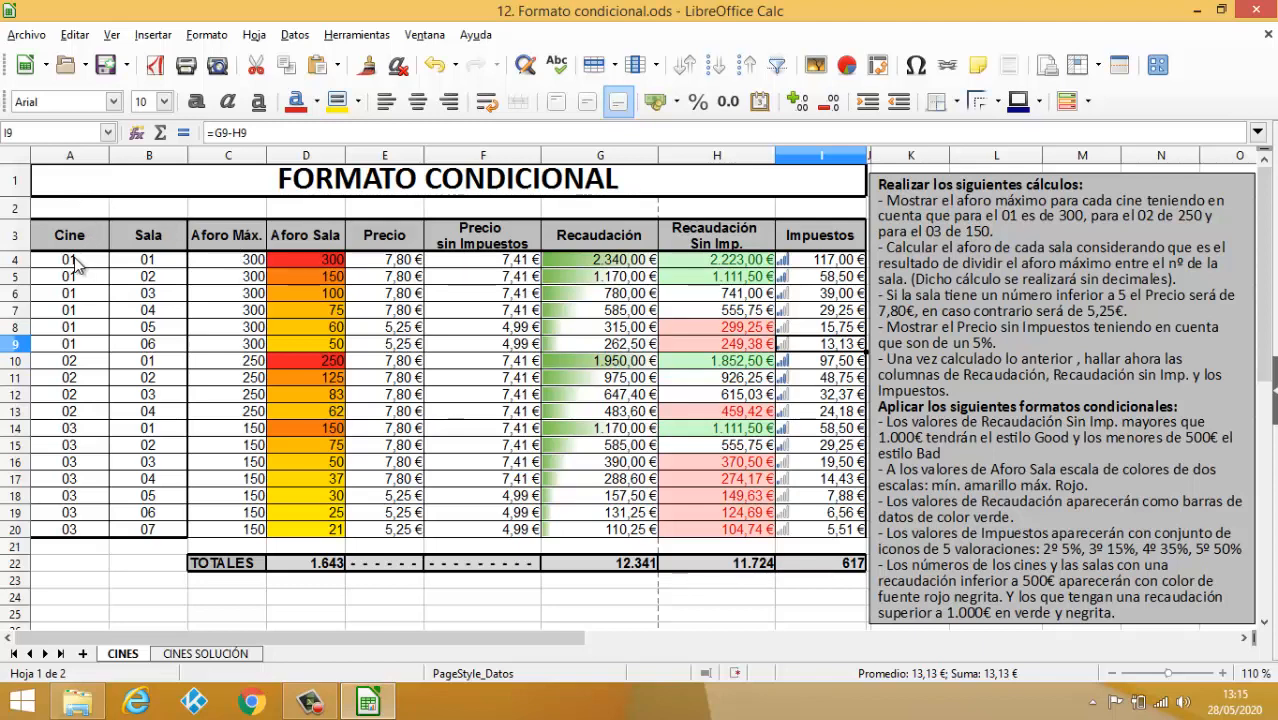
Start a conditional format for the Cine and Sala numbers in A4:B20 with a formula-based condition.
left_click_drag(70, 262, 140, 530)
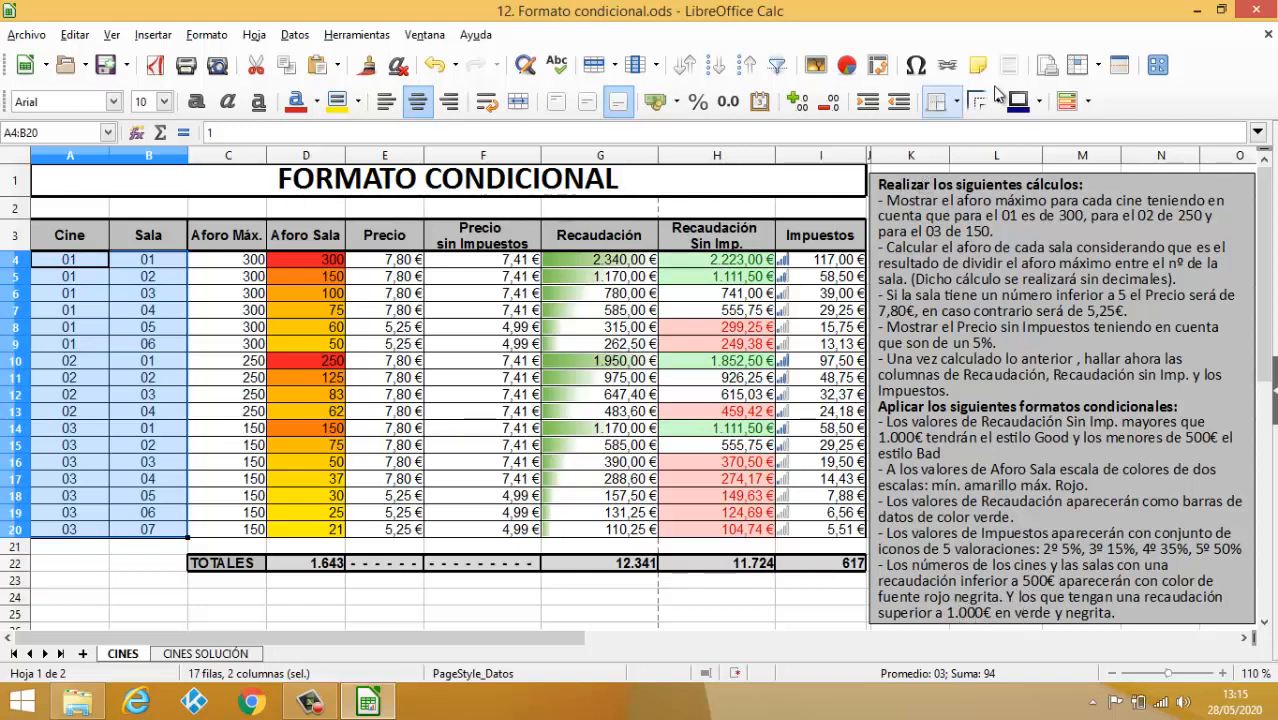
left_click(1087, 101)
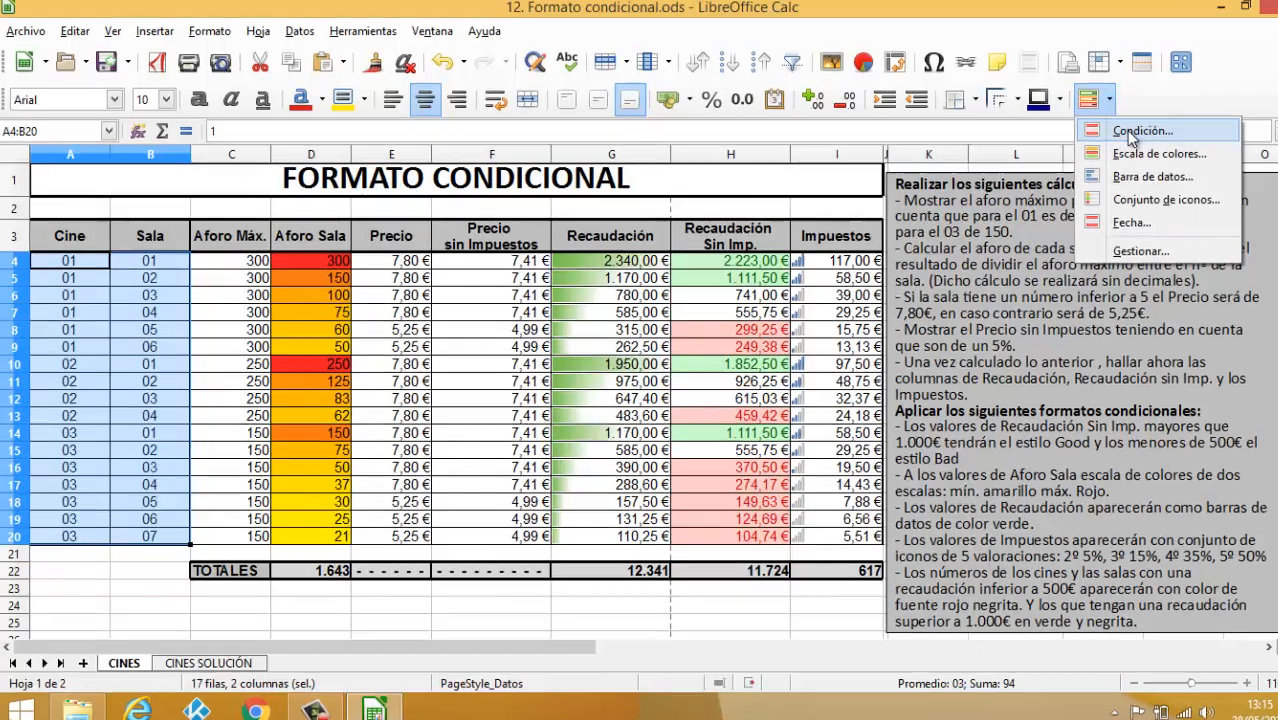
left_click(1108, 137)
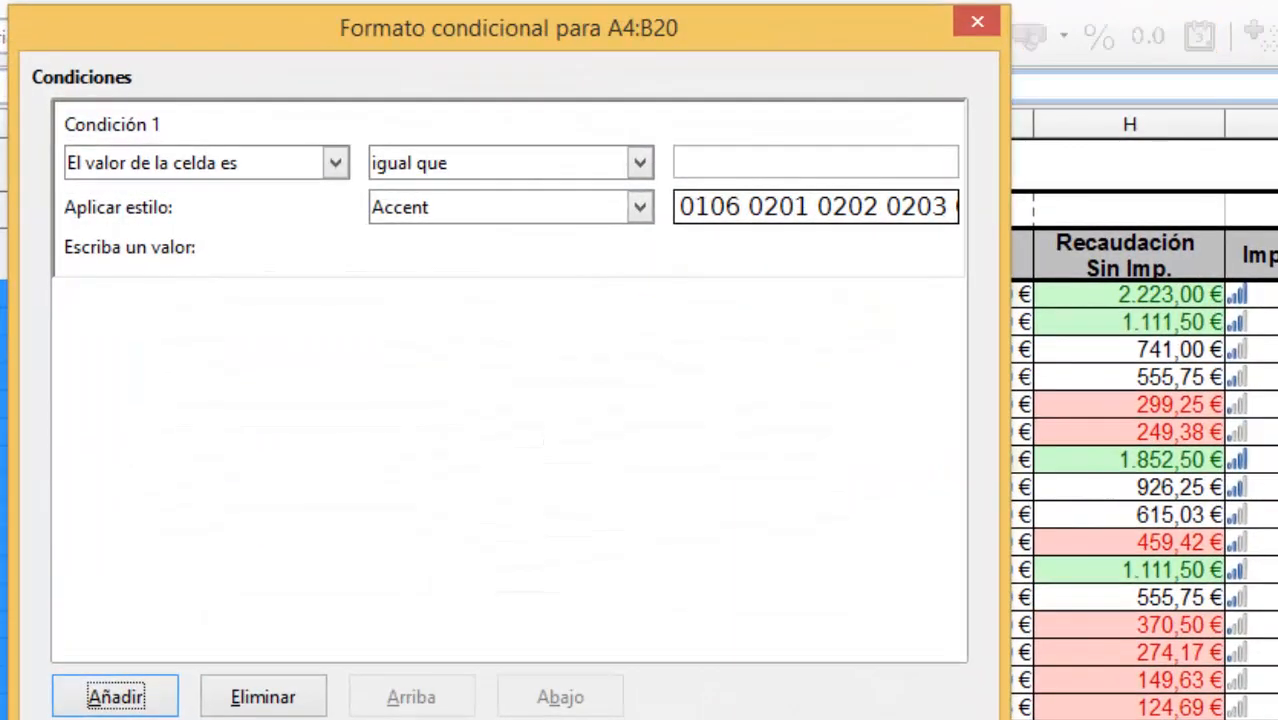
left_click_drag(503, 14, 755, 455)
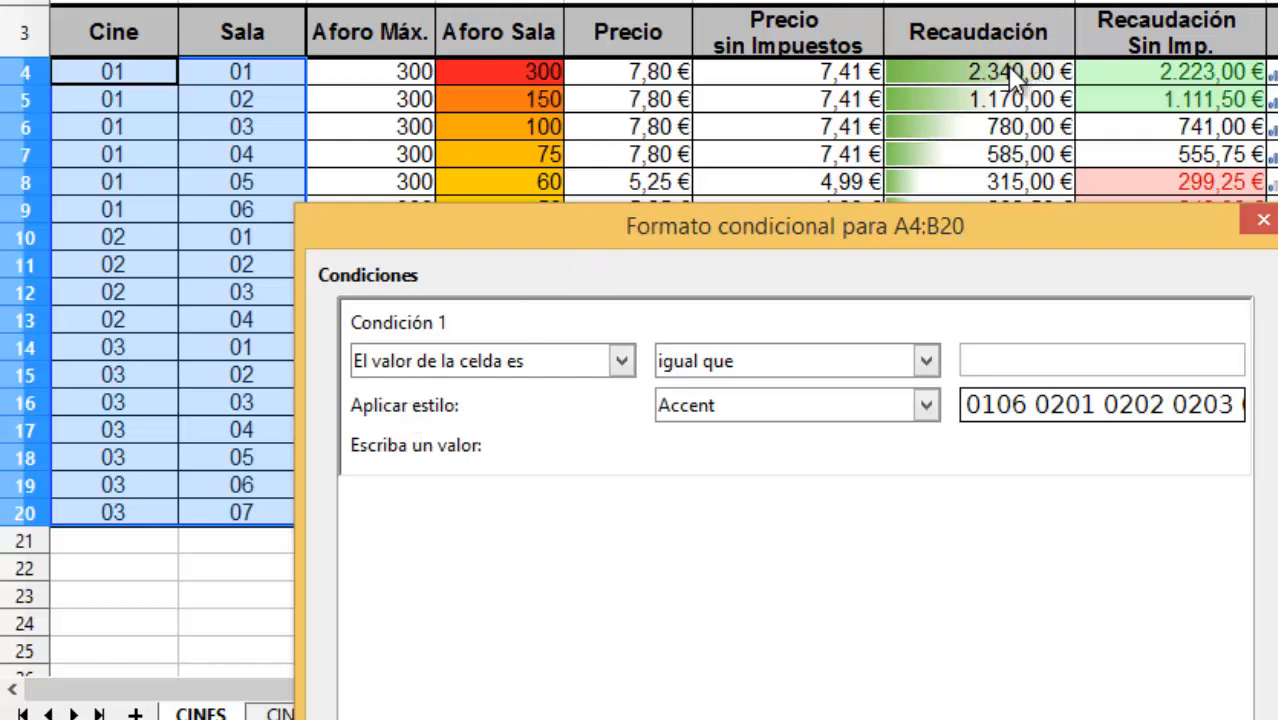
left_click(622, 362)
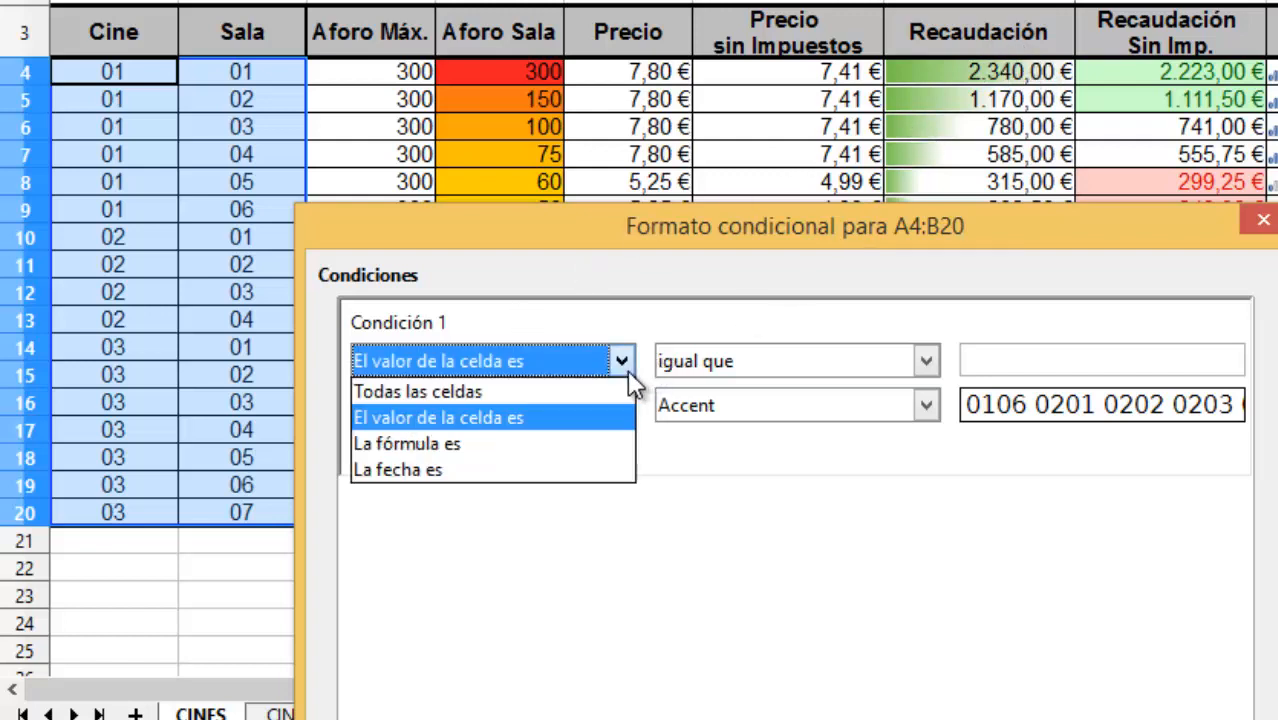
left_click(437, 447)
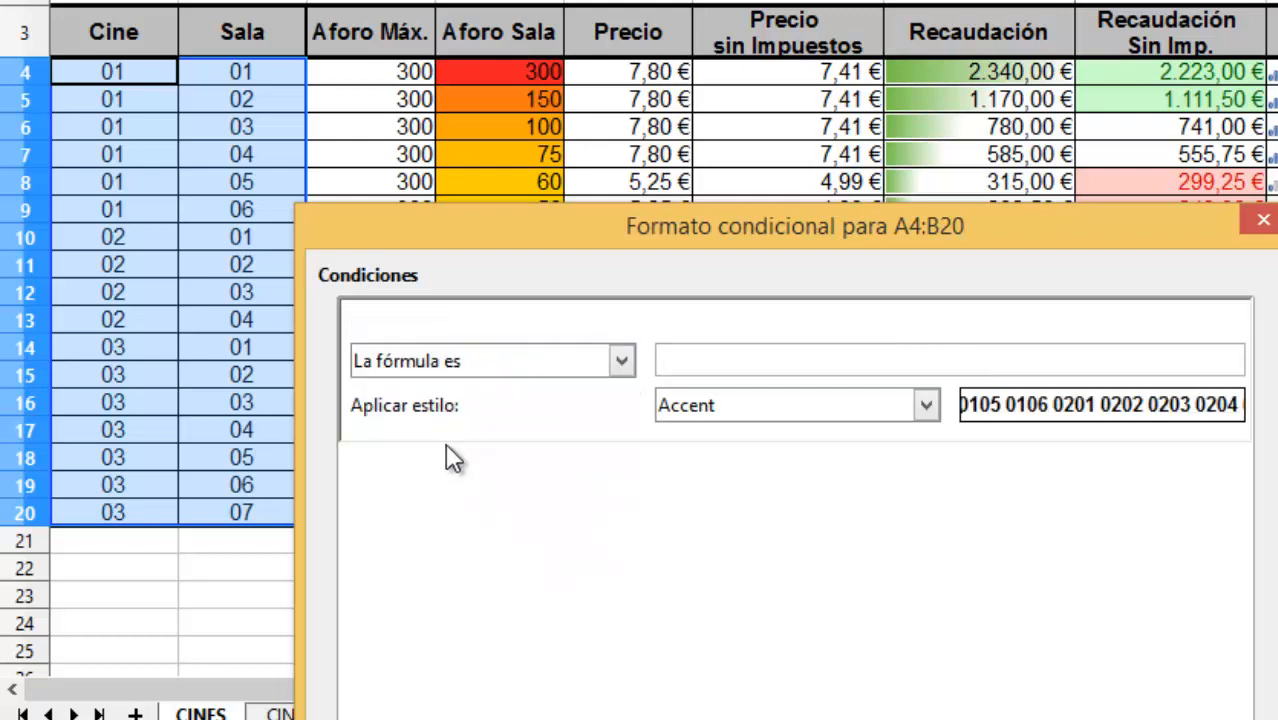
Set the condition's formula to $CINES.$G4<500, with only the column of the Recaudación reference fixed.
left_click(676, 362)
left_click(950, 72)
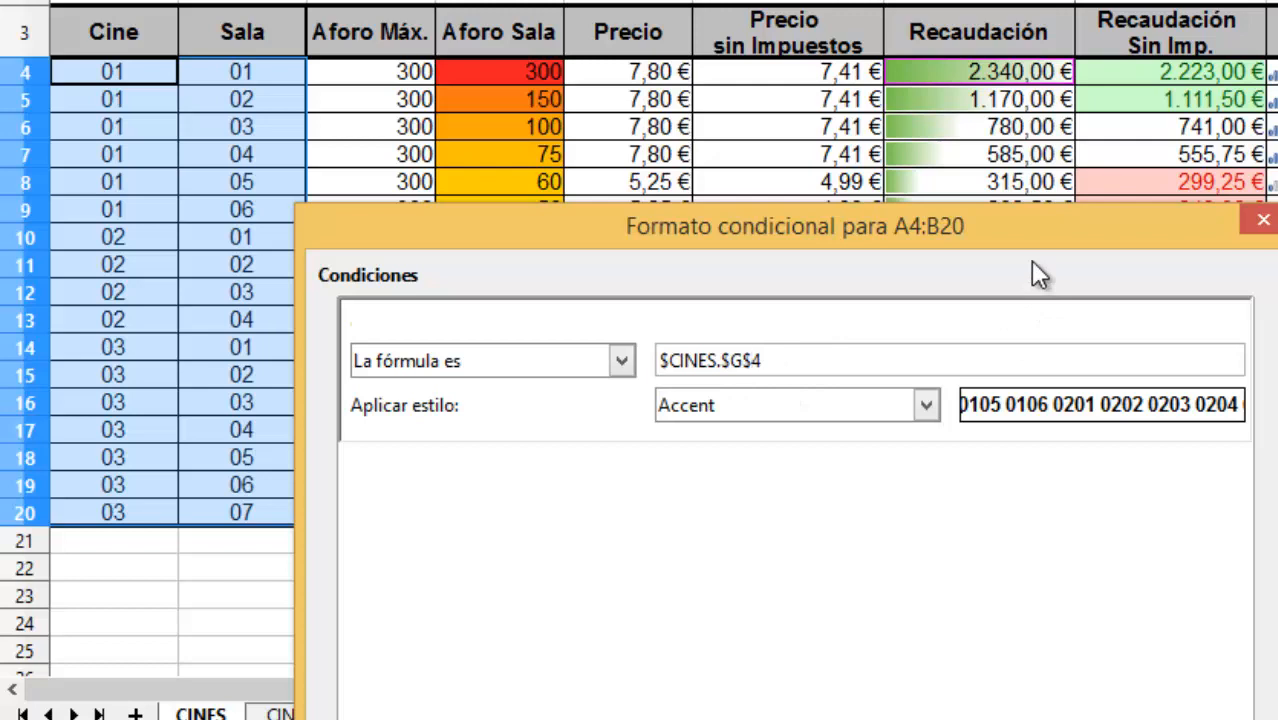
key("Left")
key("BackSpace")
type("<500")
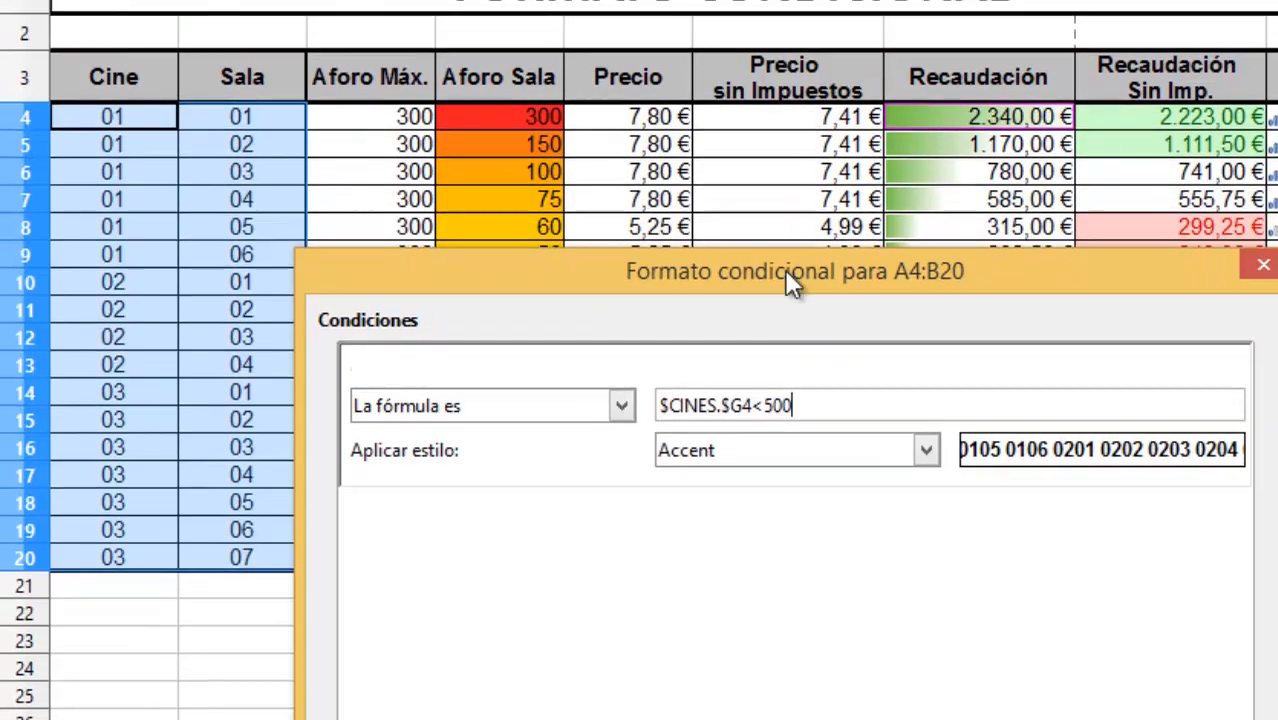
Create a new cell style for the condition and name it ROJON.
left_click_drag(784, 225, 716, 38)
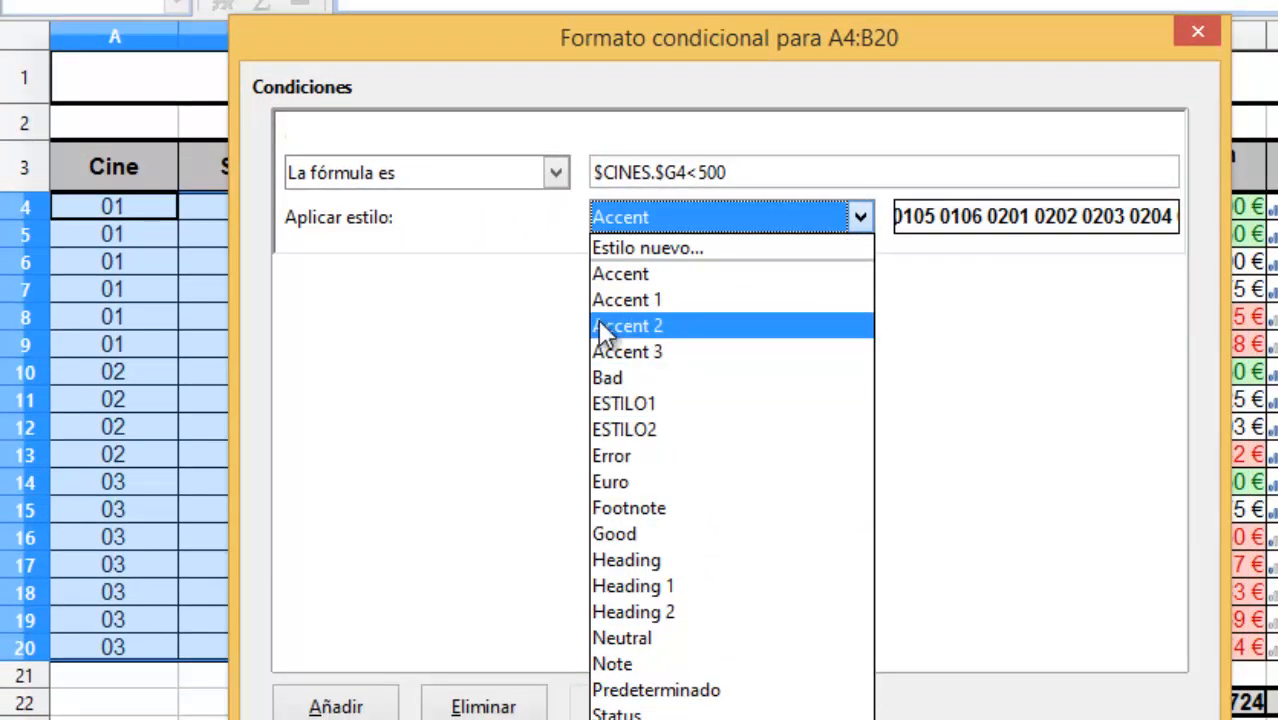
left_click(622, 250)
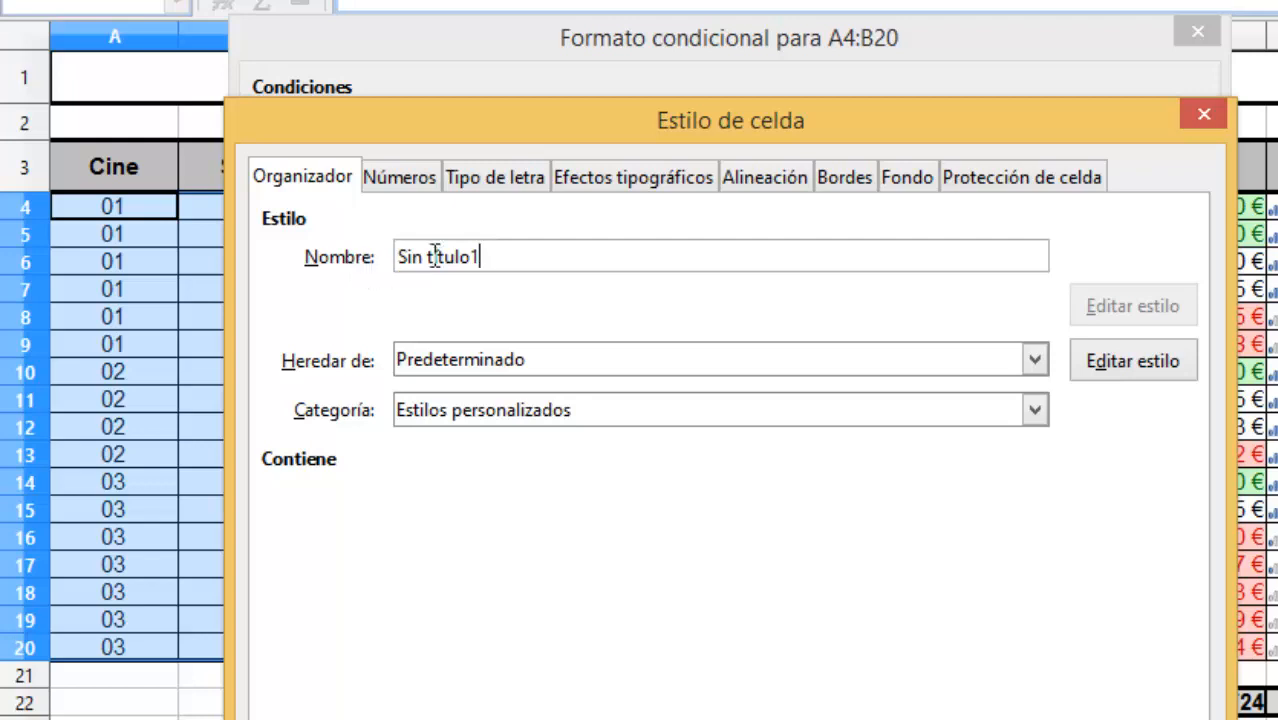
key("BackSpace")
key("BackSpace")
key("BackSpace")
key("BackSpace")
key("BackSpace")
key("BackSpace")
key("BackSpace")
key("BackSpace")
key("BackSpace")
key("BackSpace")
key("BackSpace")
type("R")
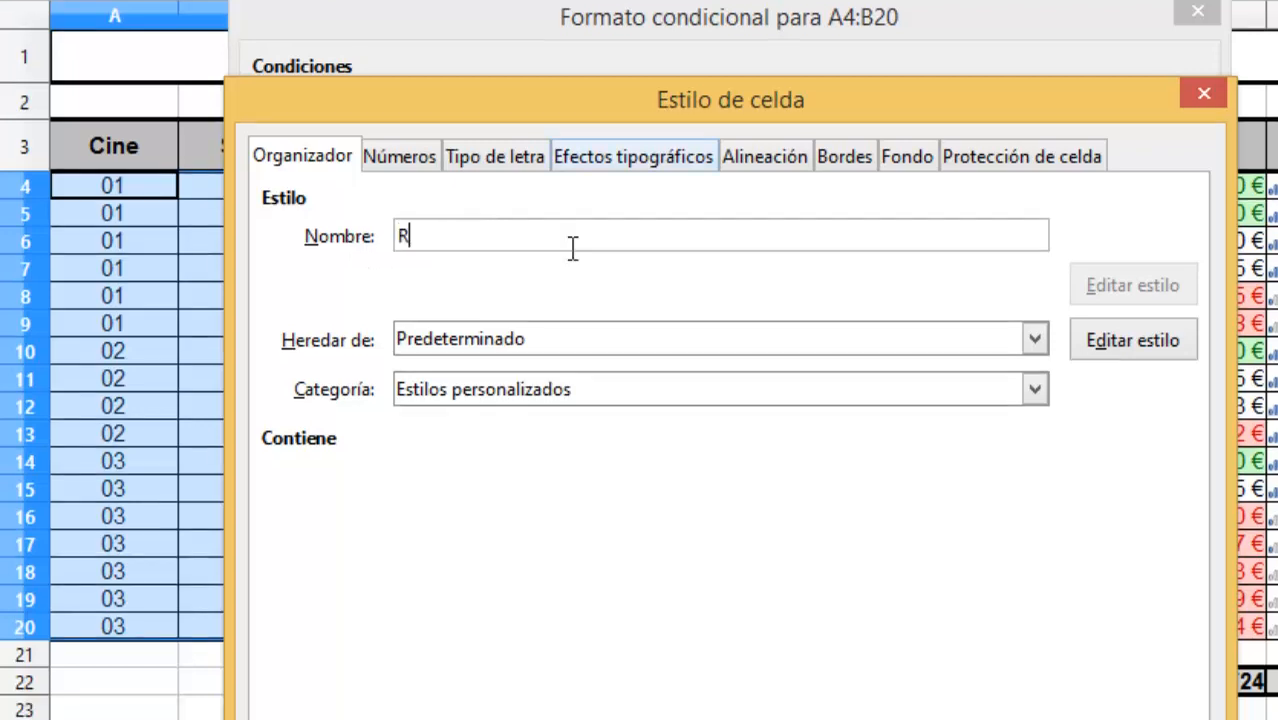
type("OJON")
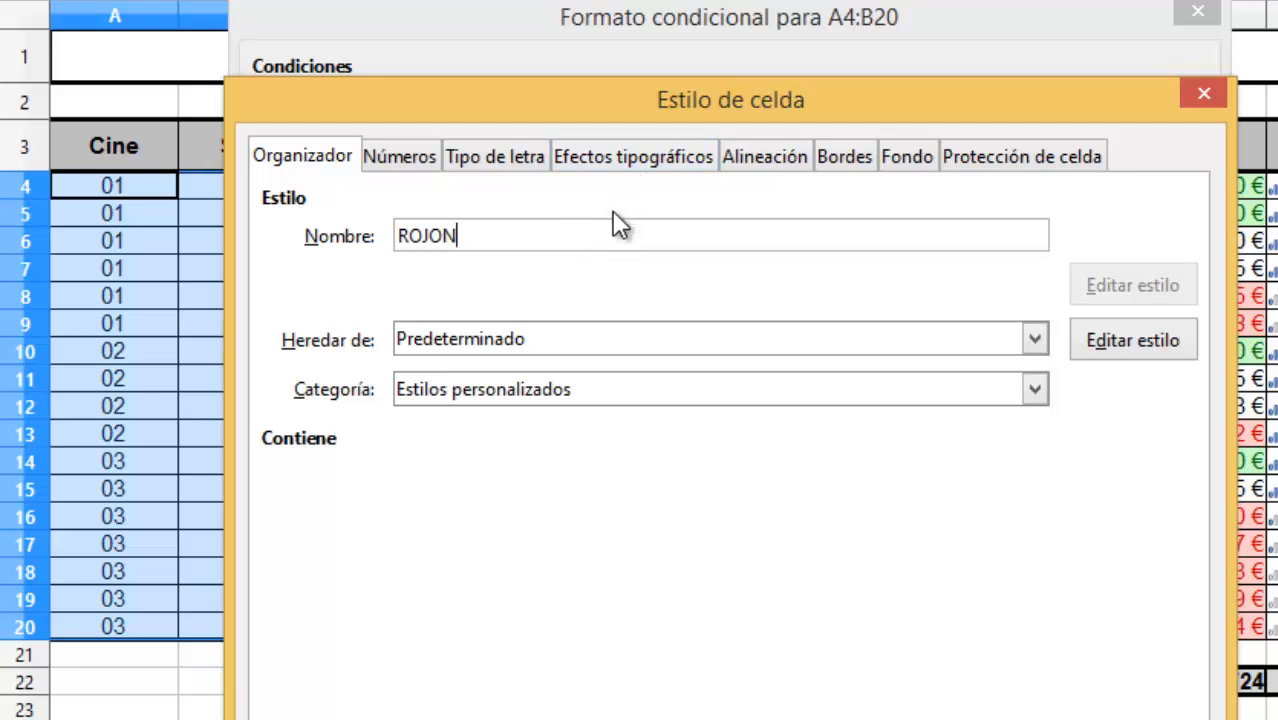
Give the ROJON style a bold (Negrita) font in the colour Rojo and accept the style.
left_click(497, 158)
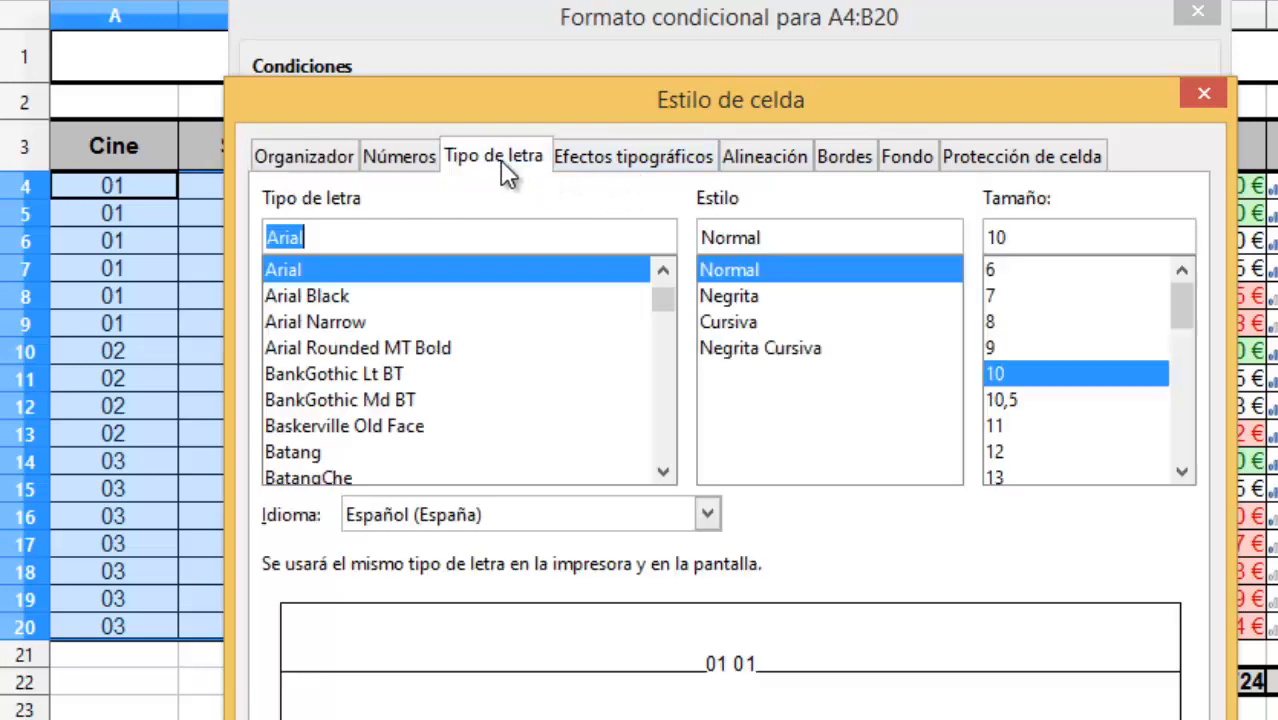
left_click(635, 160)
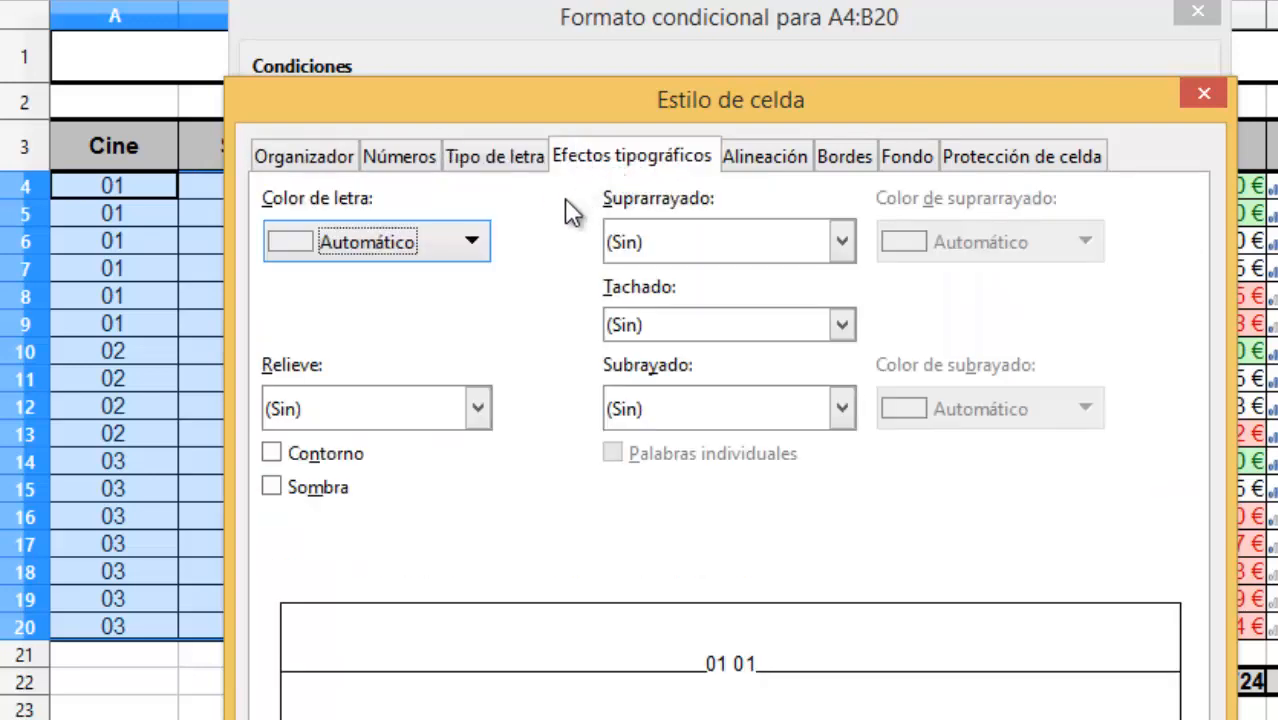
left_click(474, 244)
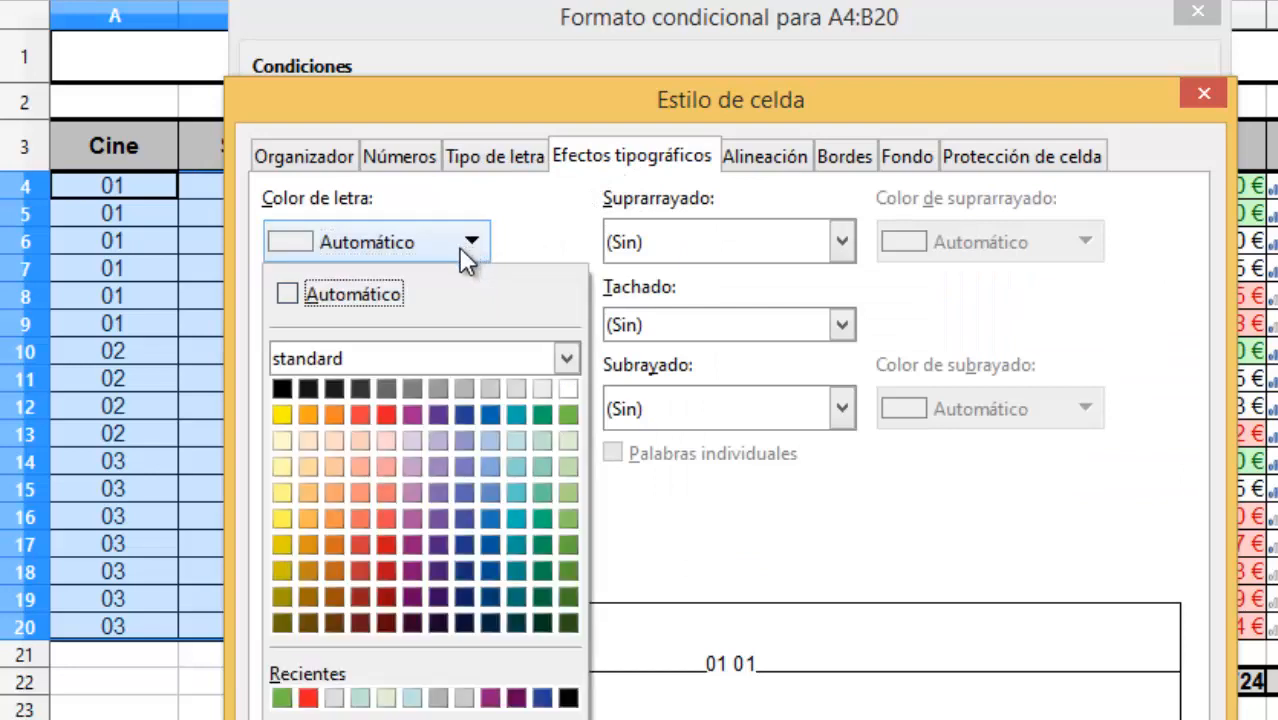
left_click(387, 417)
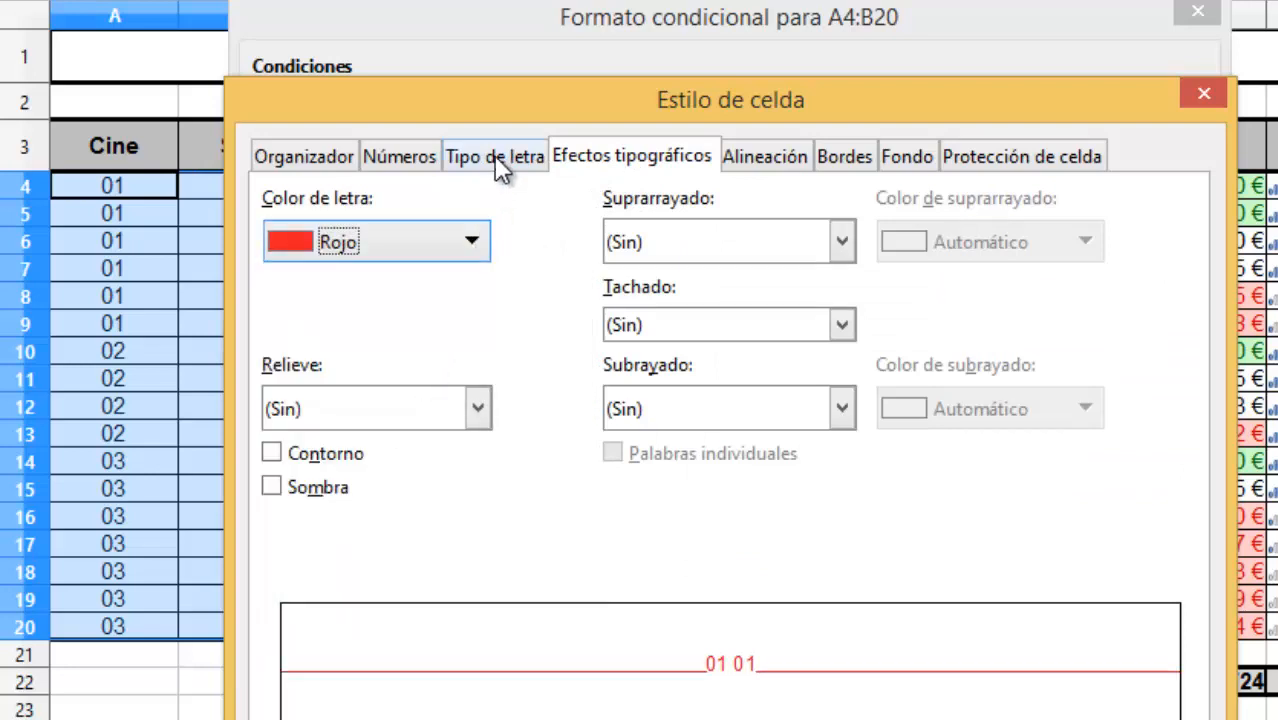
left_click(494, 156)
left_click(721, 304)
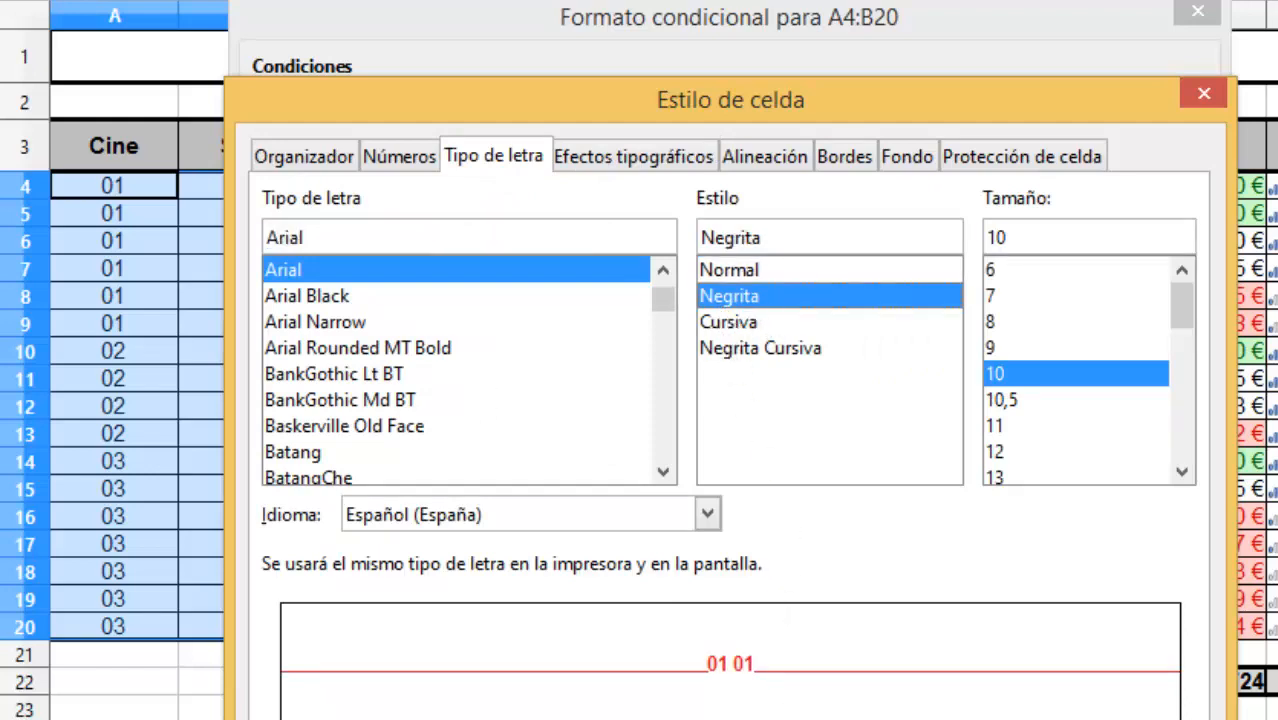
key("Return")
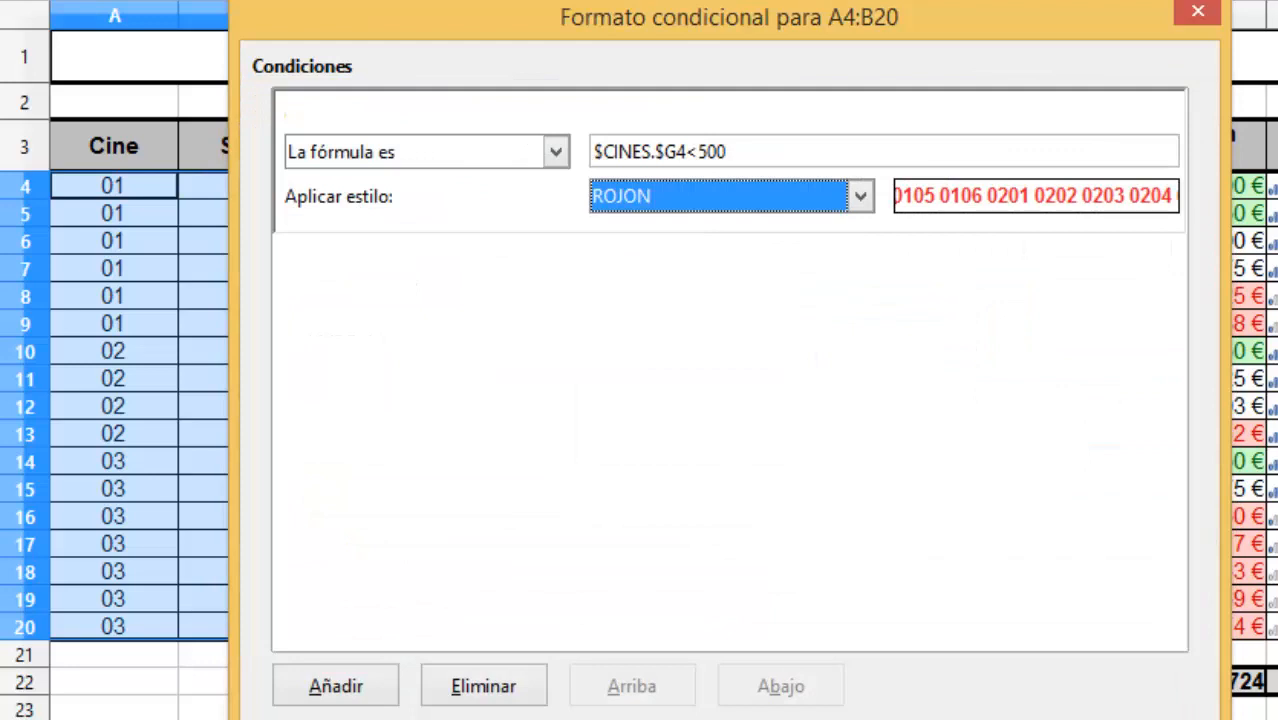
Add a second formula-based condition for A4:B20 with the formula $CINES.$G4>1000, fixing only the column of the Recaudación reference.
left_click(340, 690)
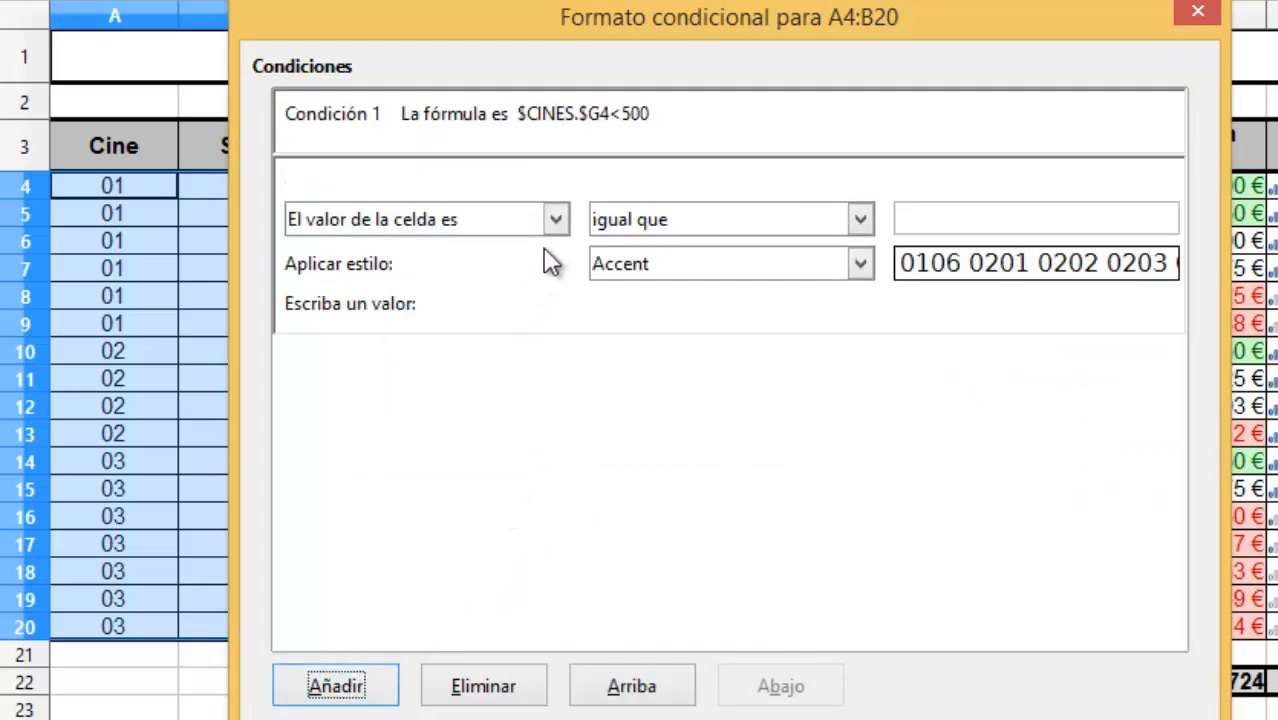
left_click(556, 219)
left_click(410, 302)
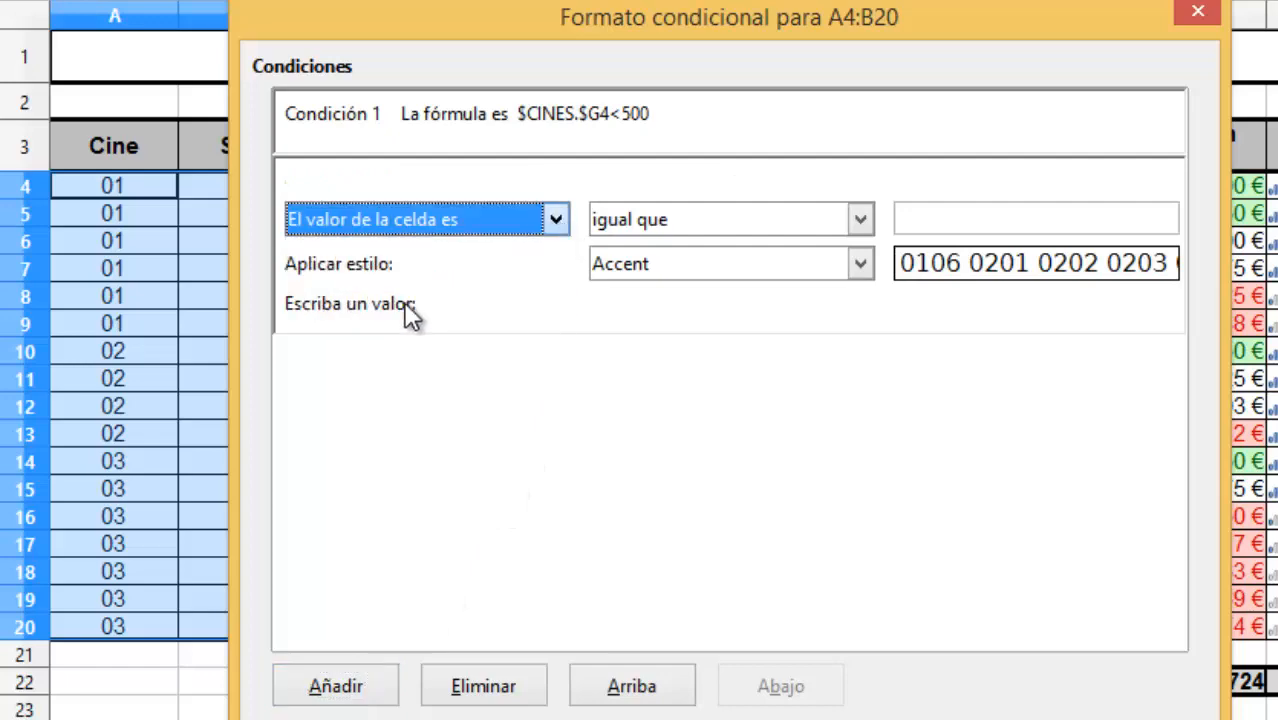
left_click_drag(786, 16, 812, 428)
left_click(948, 175)
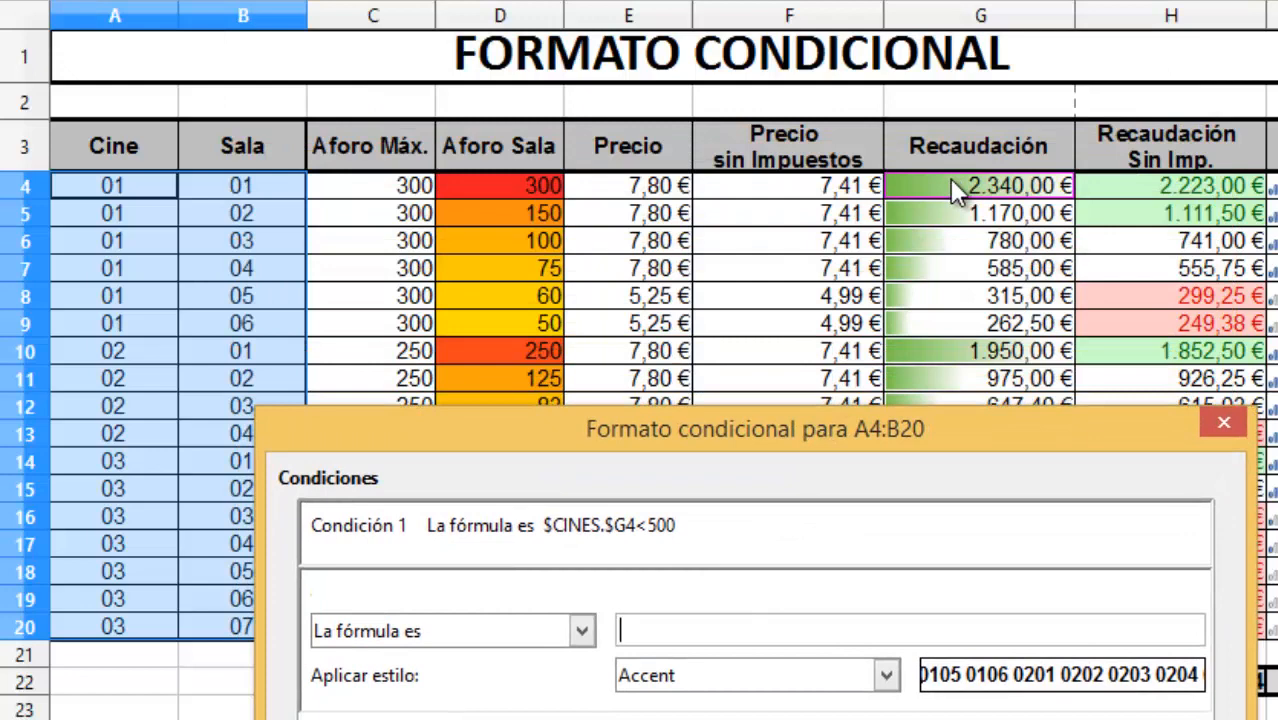
left_click(712, 640)
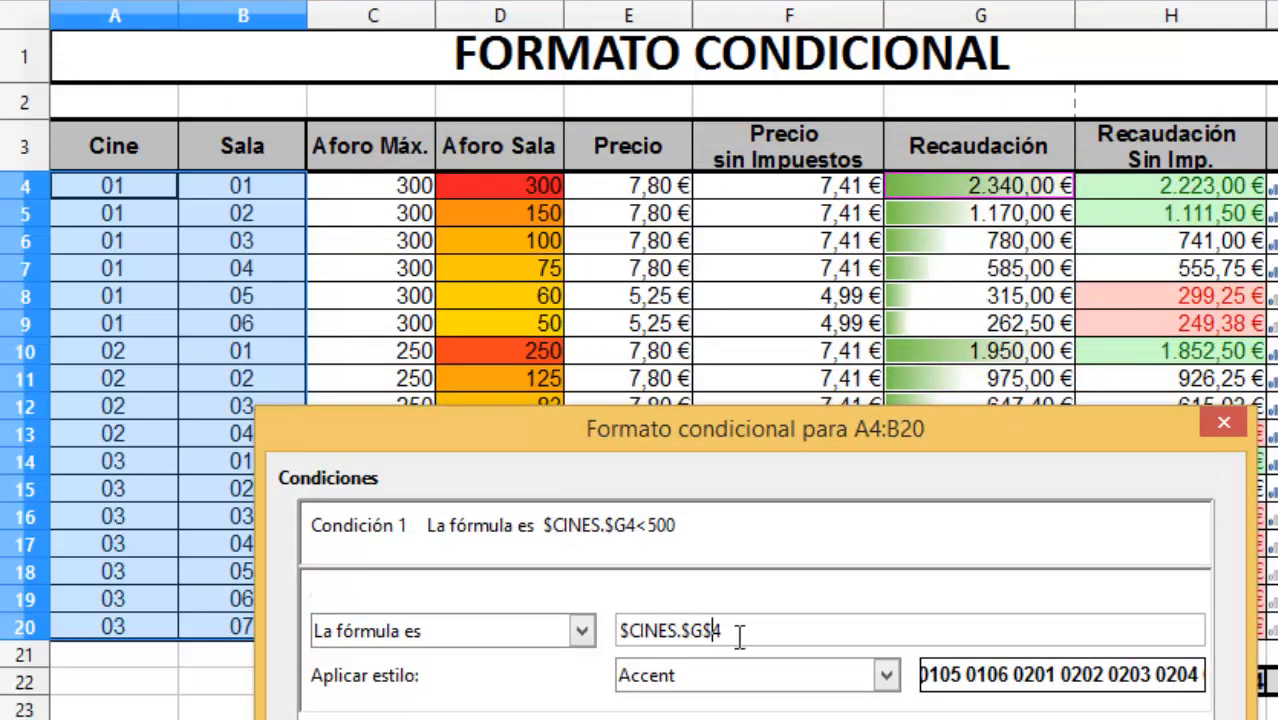
key("BackSpace")
left_click(745, 630)
type(">1000")
Create a new cell style for the second condition and name it VERDEN.
left_click_drag(945, 428, 1060, 0)
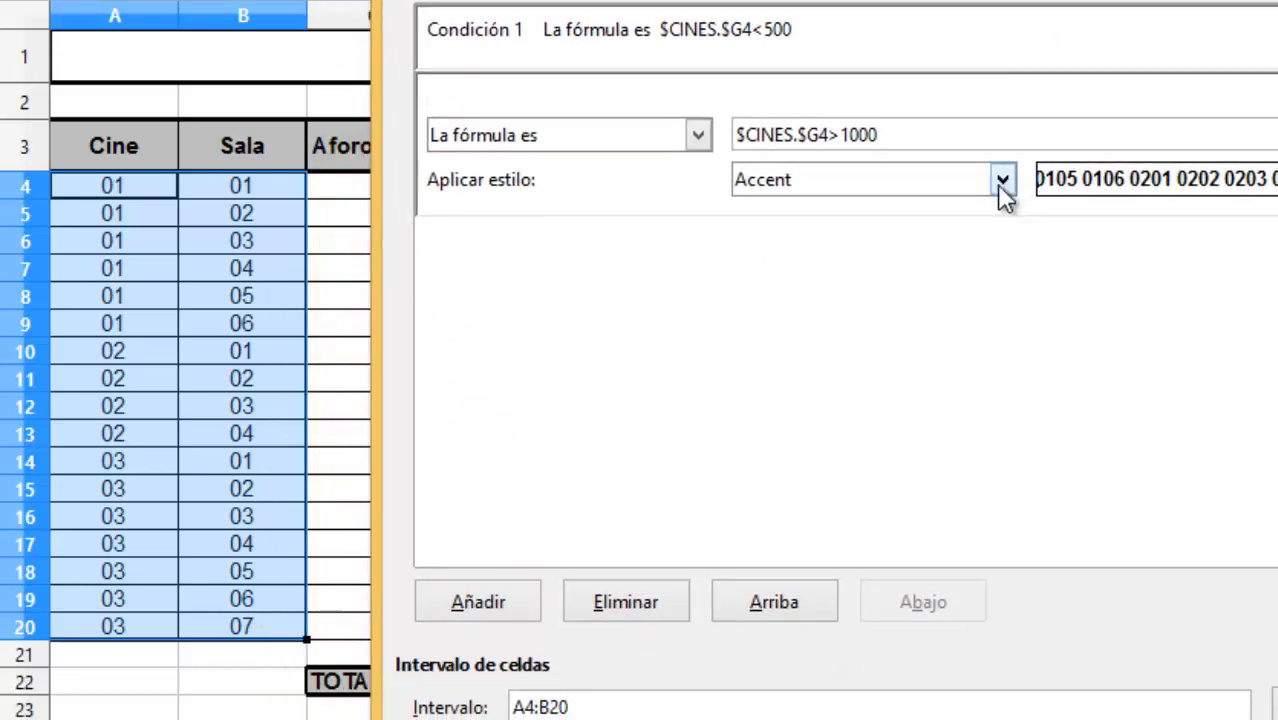
left_click(1000, 182)
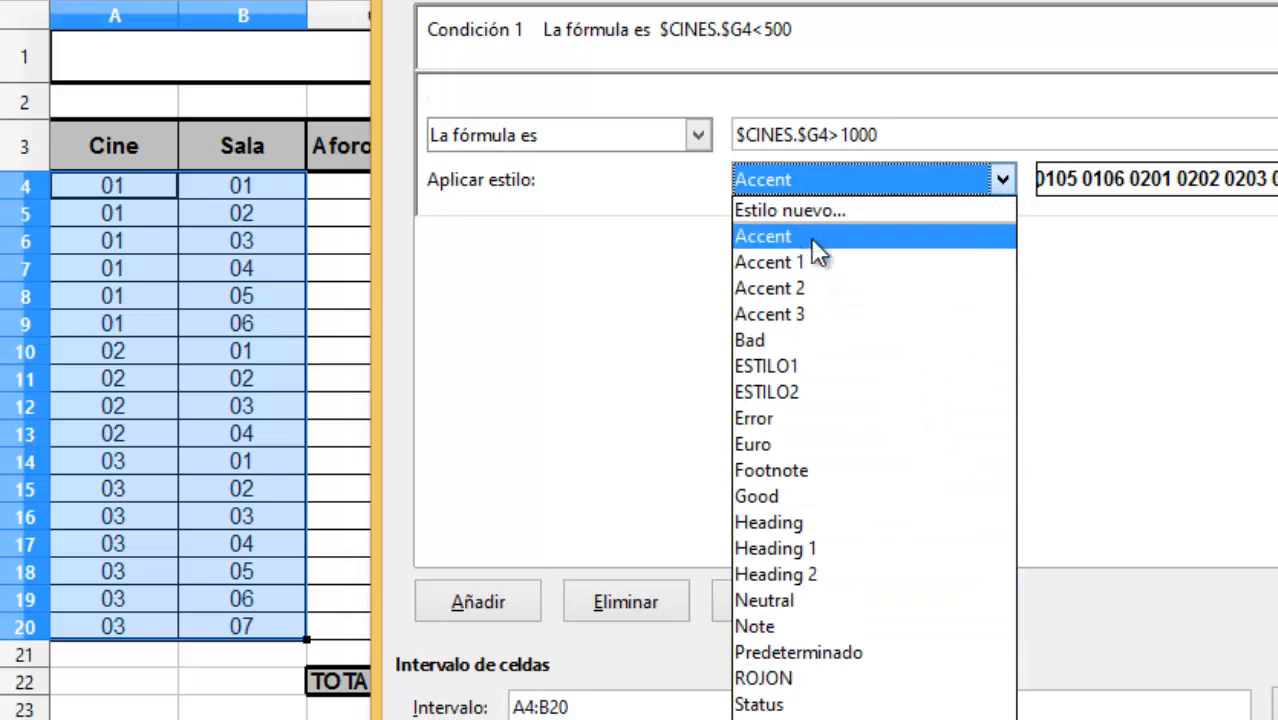
left_click(801, 212)
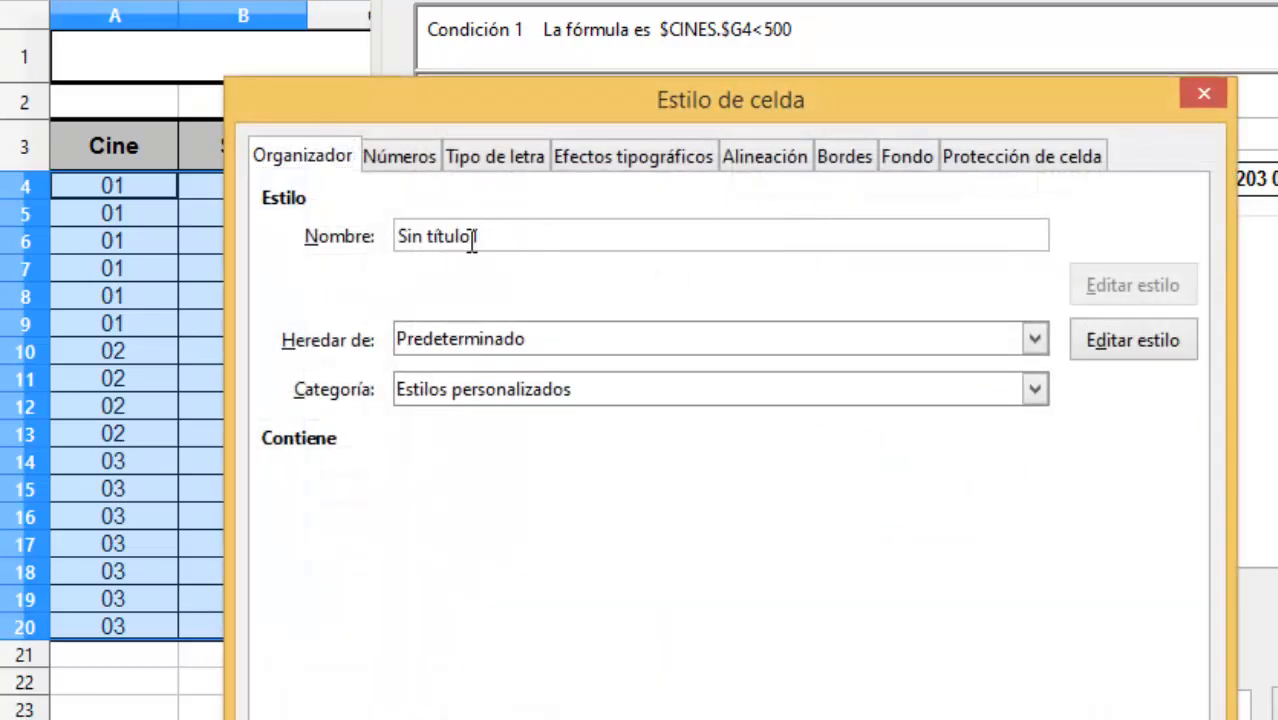
left_click_drag(474, 241, 393, 208)
type("VERDEN")
Give the VERDEN style a bold (Negrita) font in the colour Verde, and accept the style and the conditional format.
left_click(470, 158)
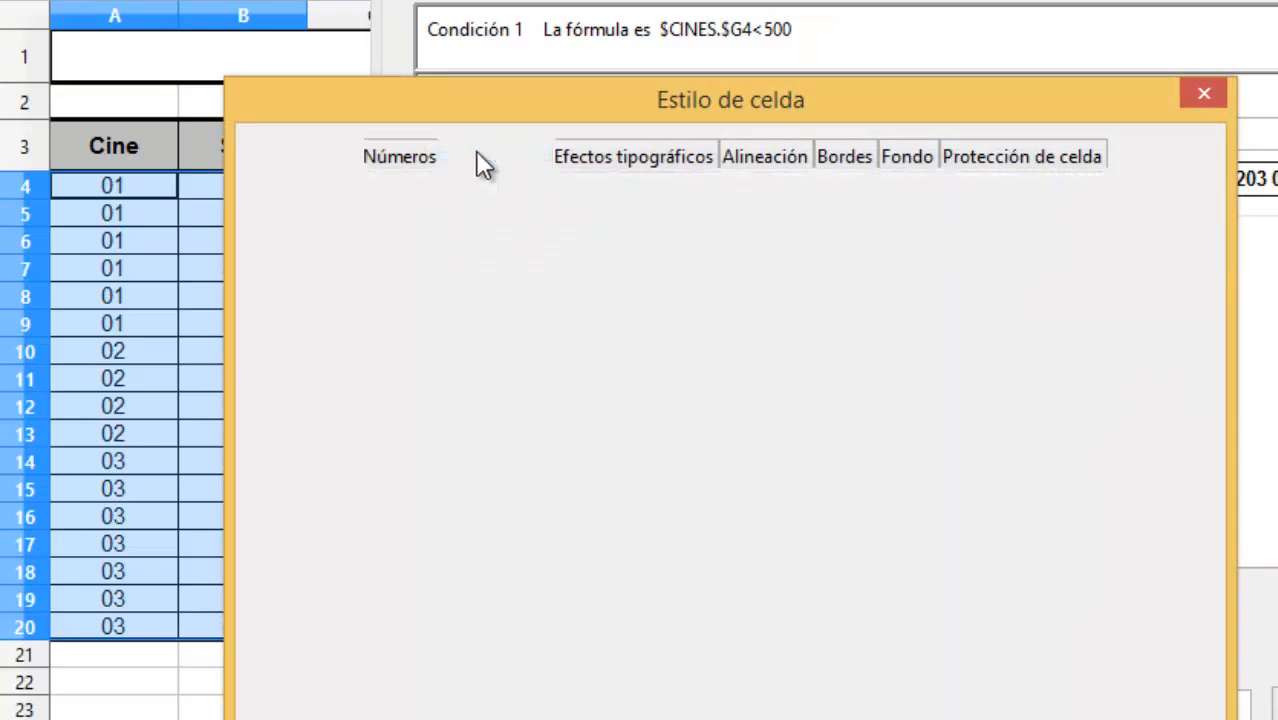
left_click(735, 297)
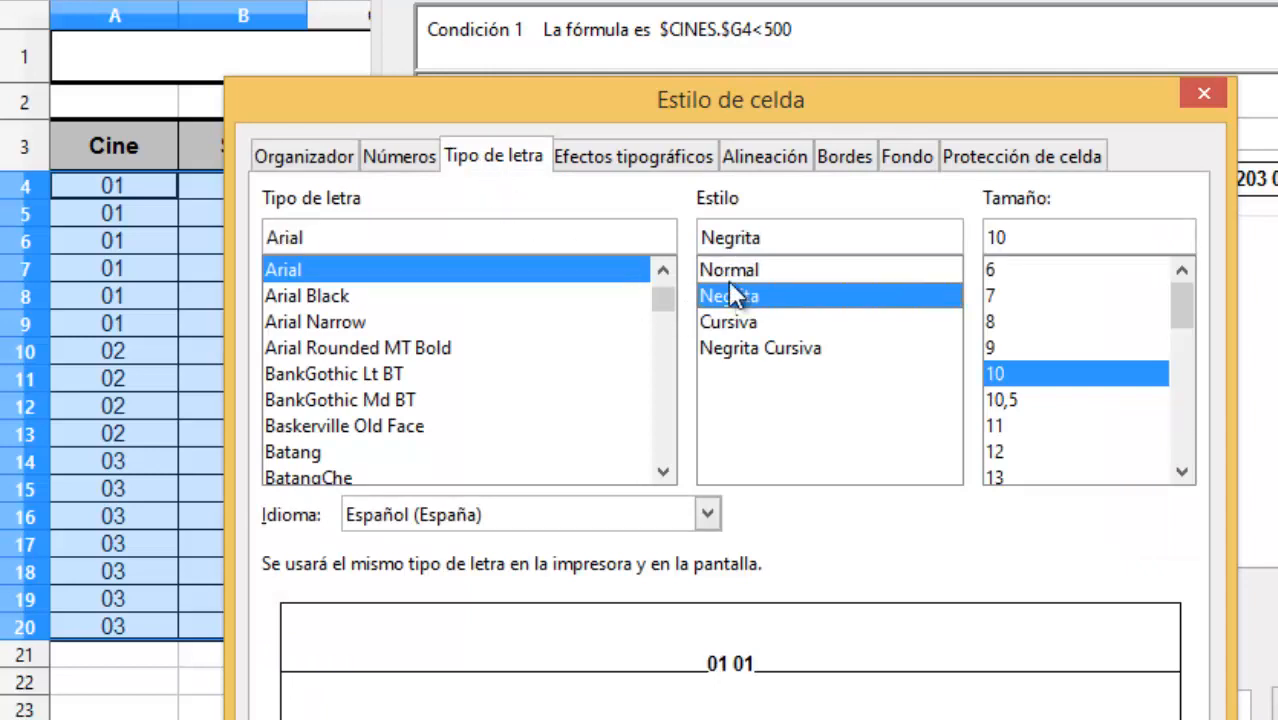
left_click(630, 155)
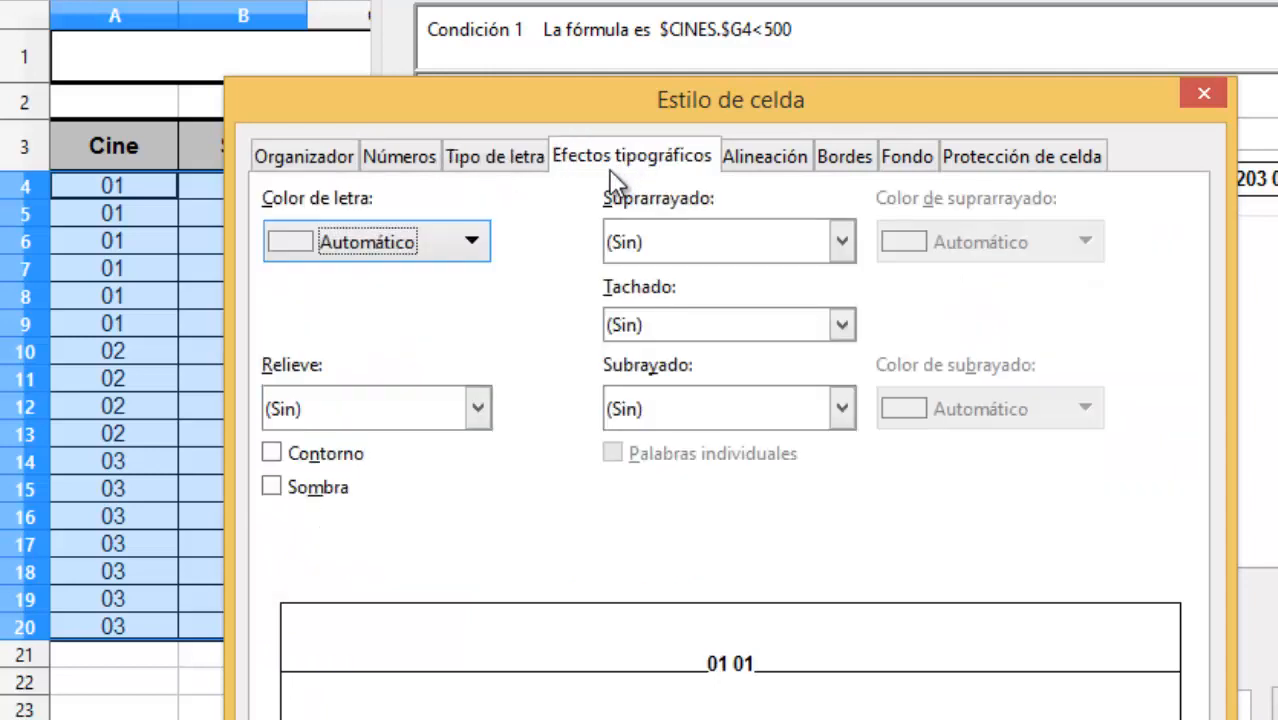
left_click(473, 245)
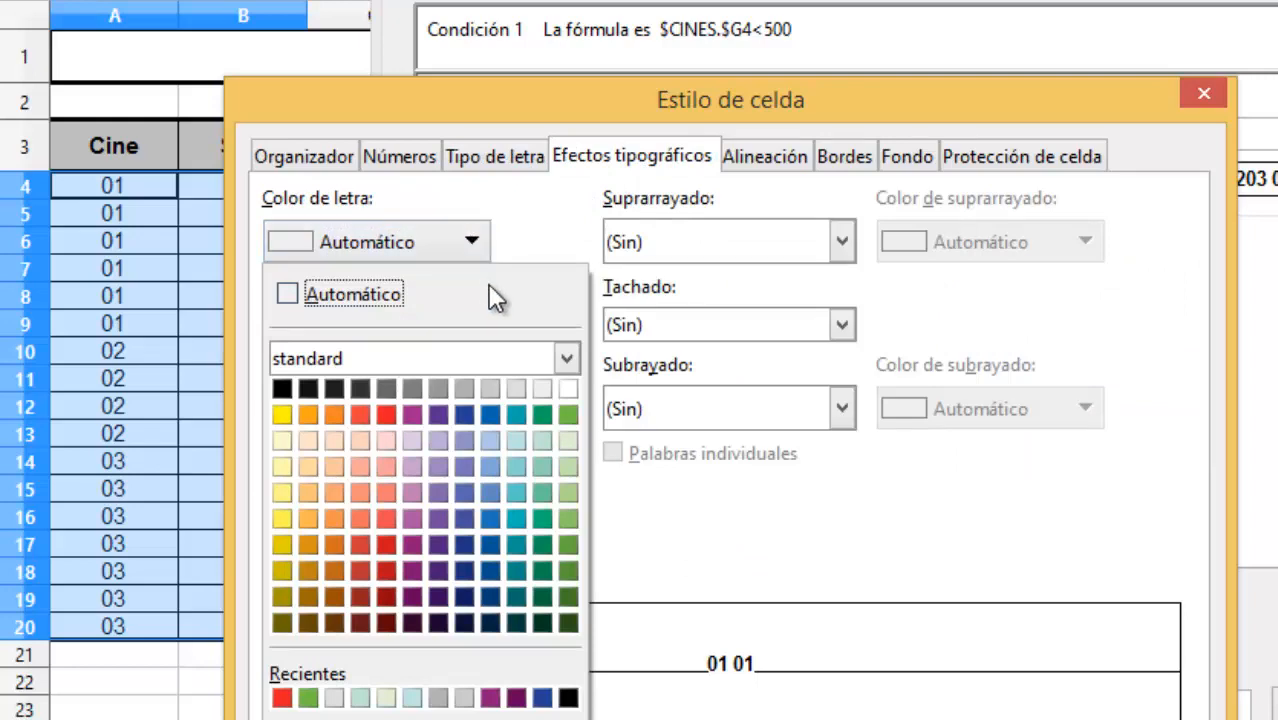
left_click(541, 414)
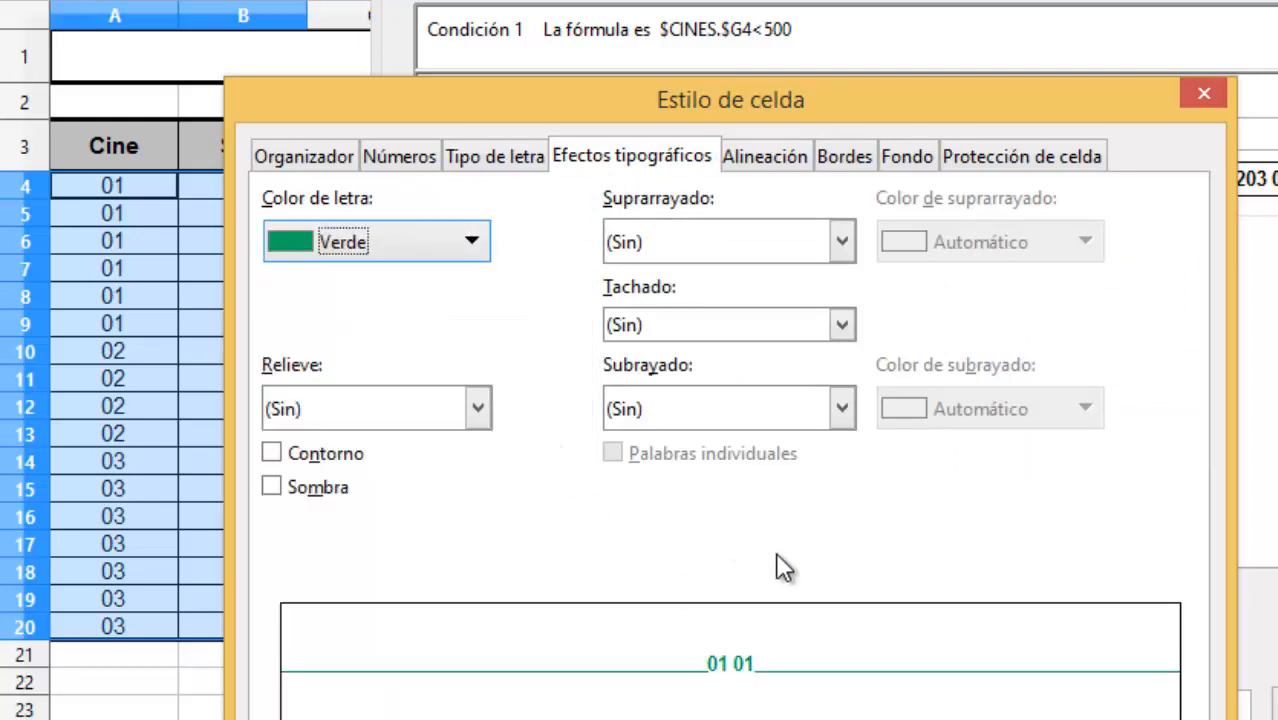
key("Return")
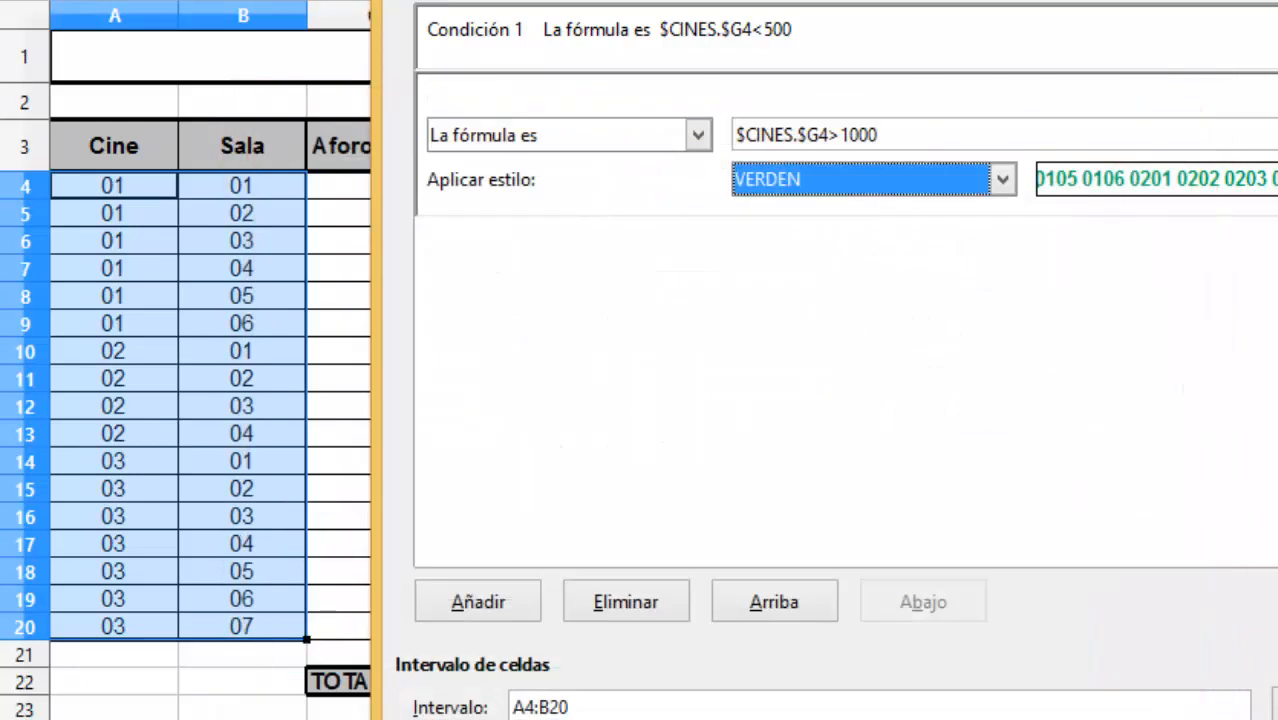
key("Return")
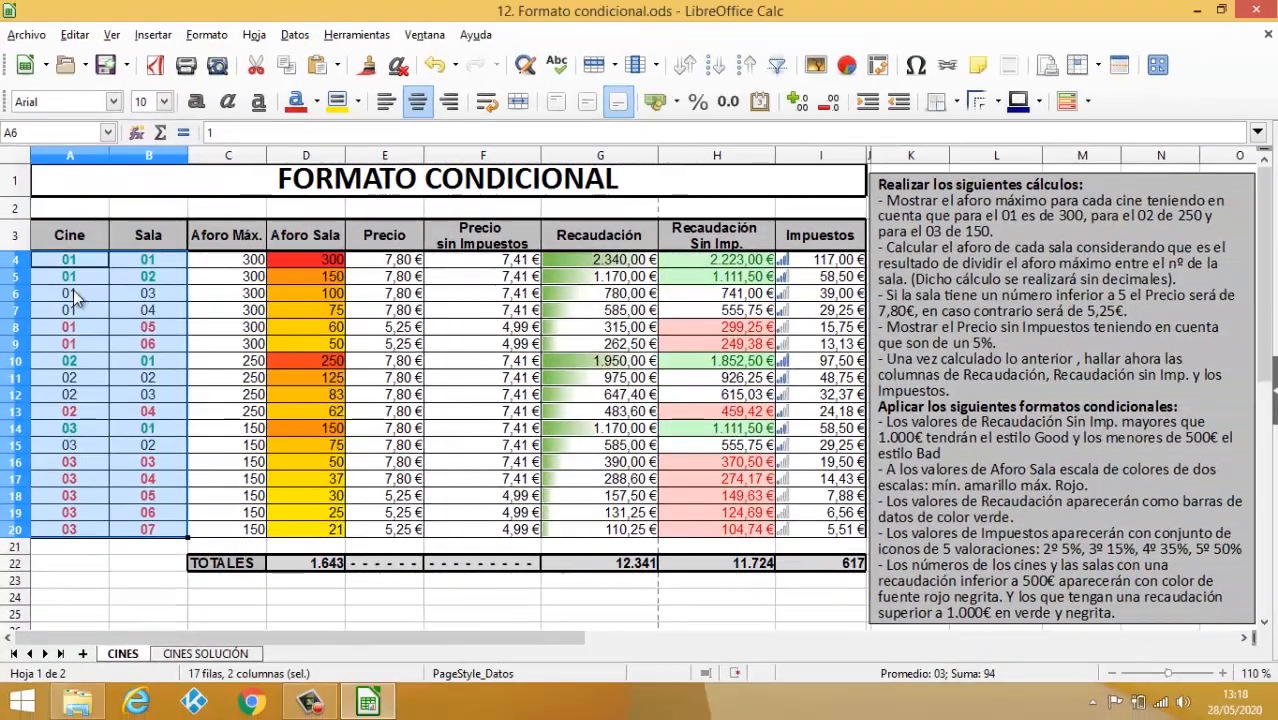
Check the coloured Cine and Sala numbers against Recaudación, and open the manager for the sheet's conditional formats.
left_click(117, 239)
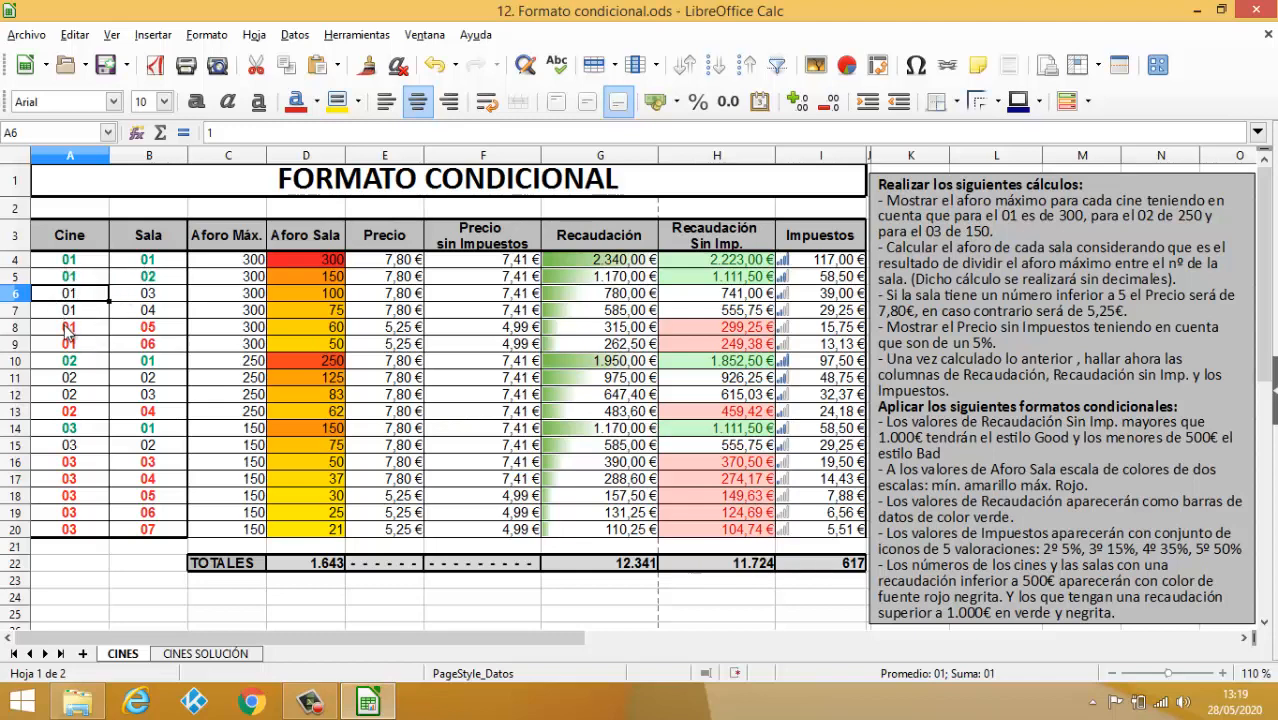
left_click(598, 264)
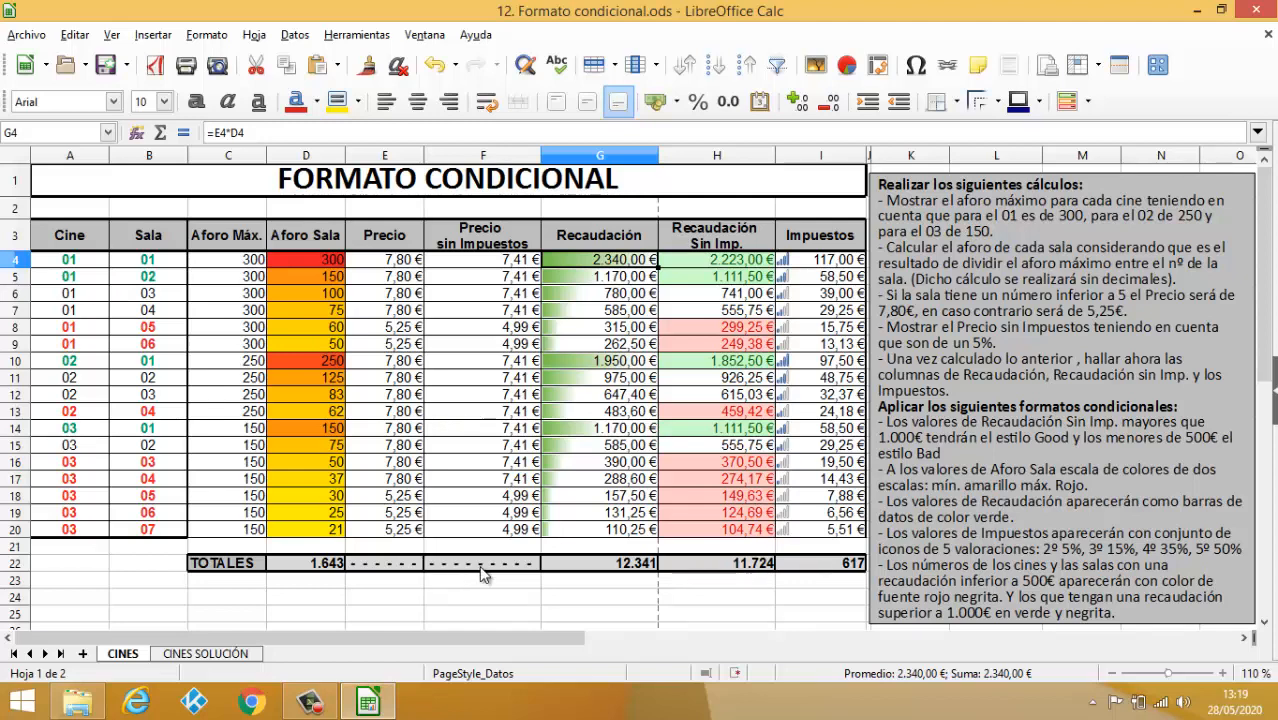
left_click(1088, 101)
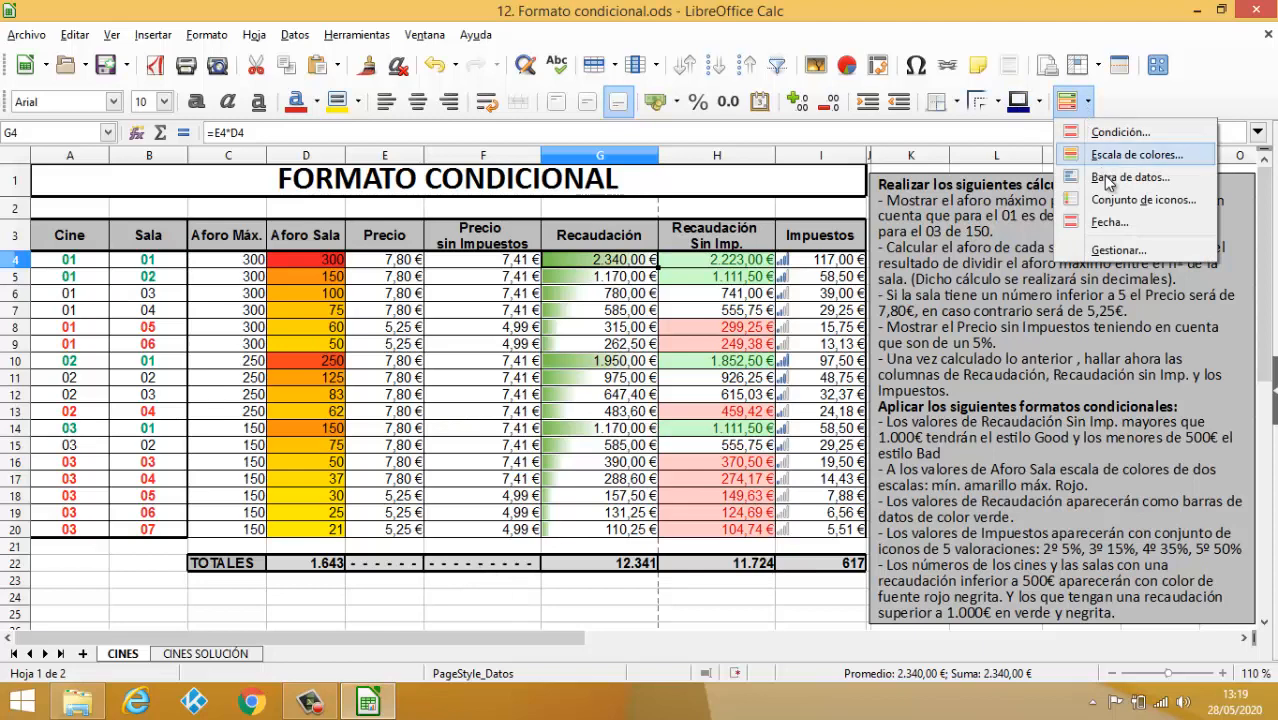
left_click(1118, 251)
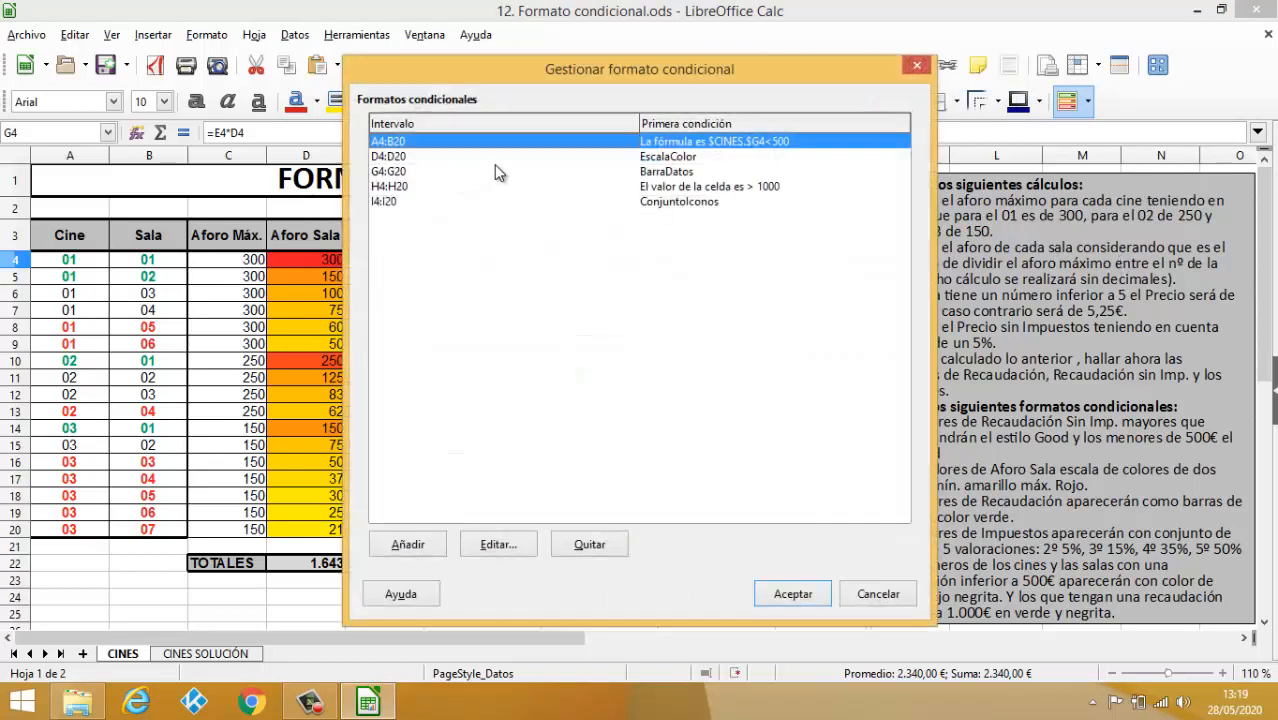
left_click_drag(535, 93, 518, 180)
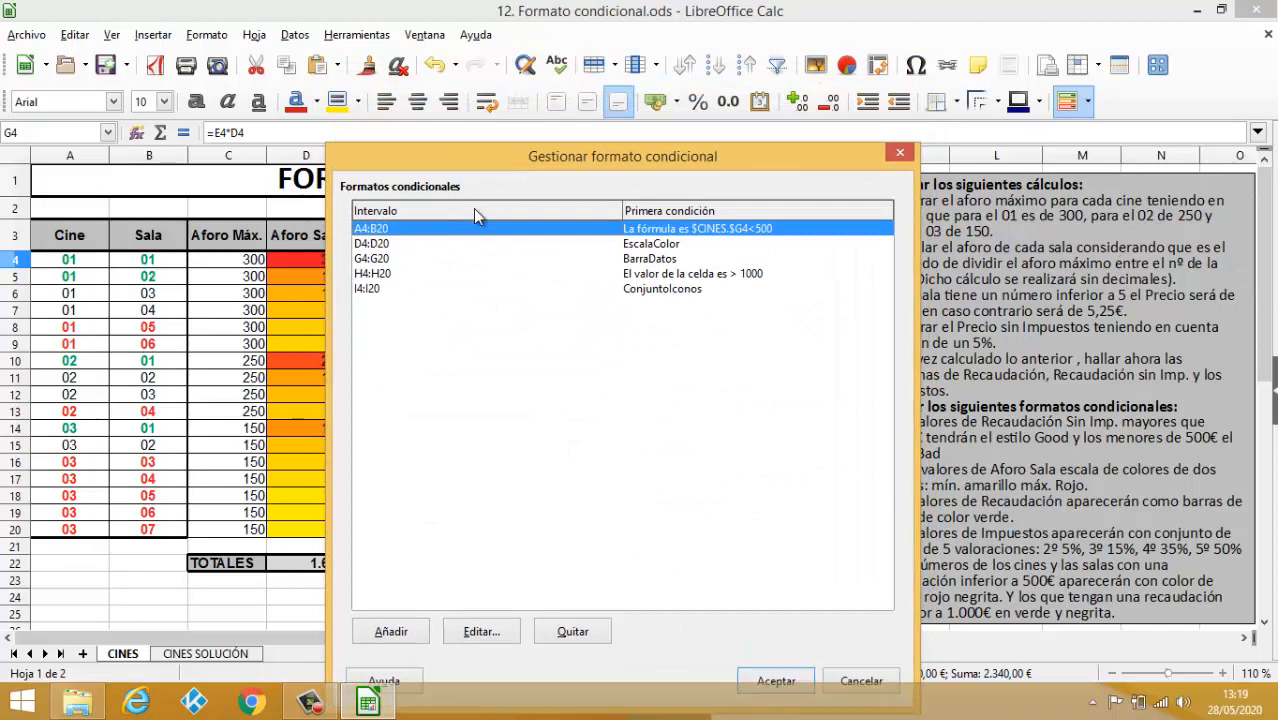
Go through the managed conditional formats, examining the cell range and first condition of each entry.
left_click(392, 250)
left_click(382, 260)
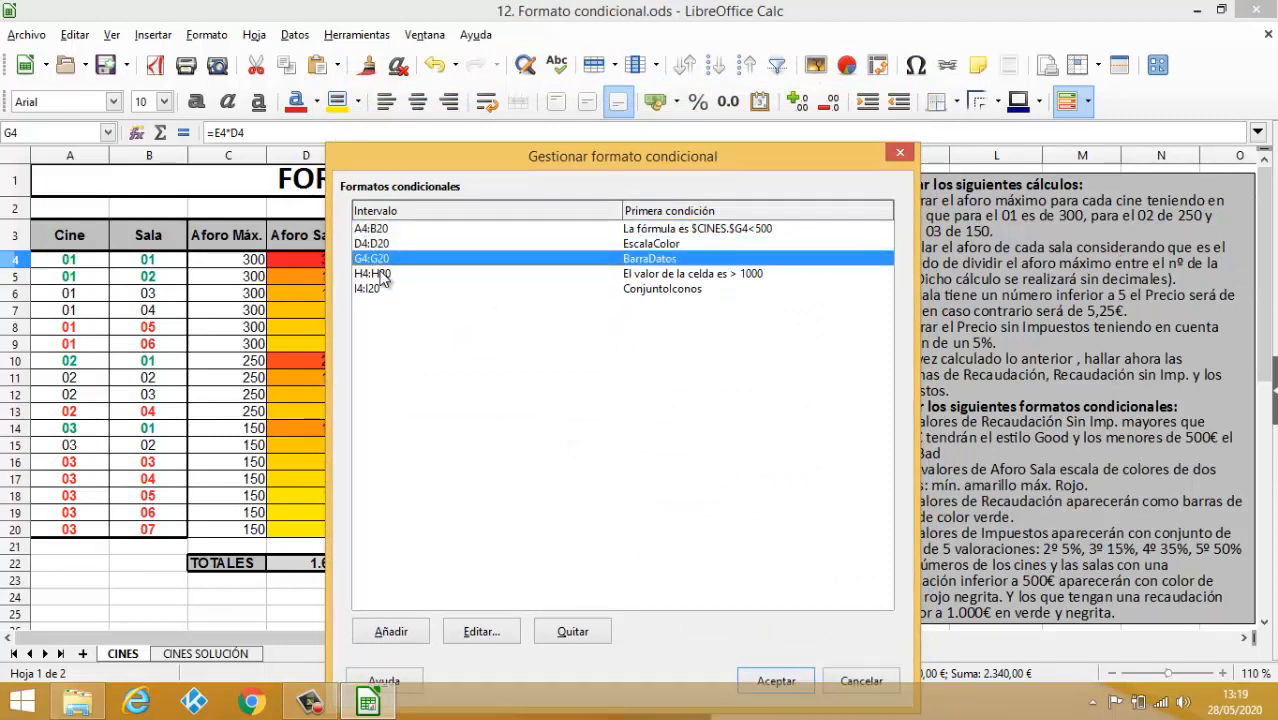
left_click(380, 274)
left_click(368, 289)
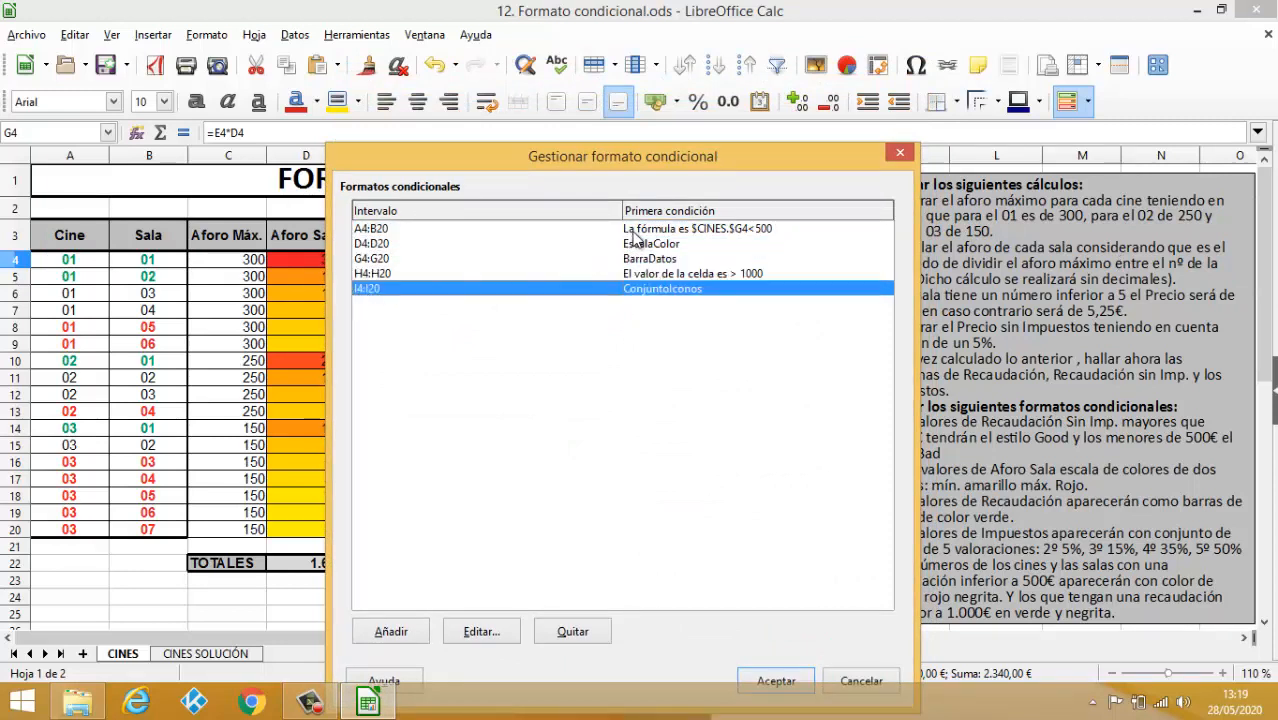
left_click(634, 230)
left_click(634, 243)
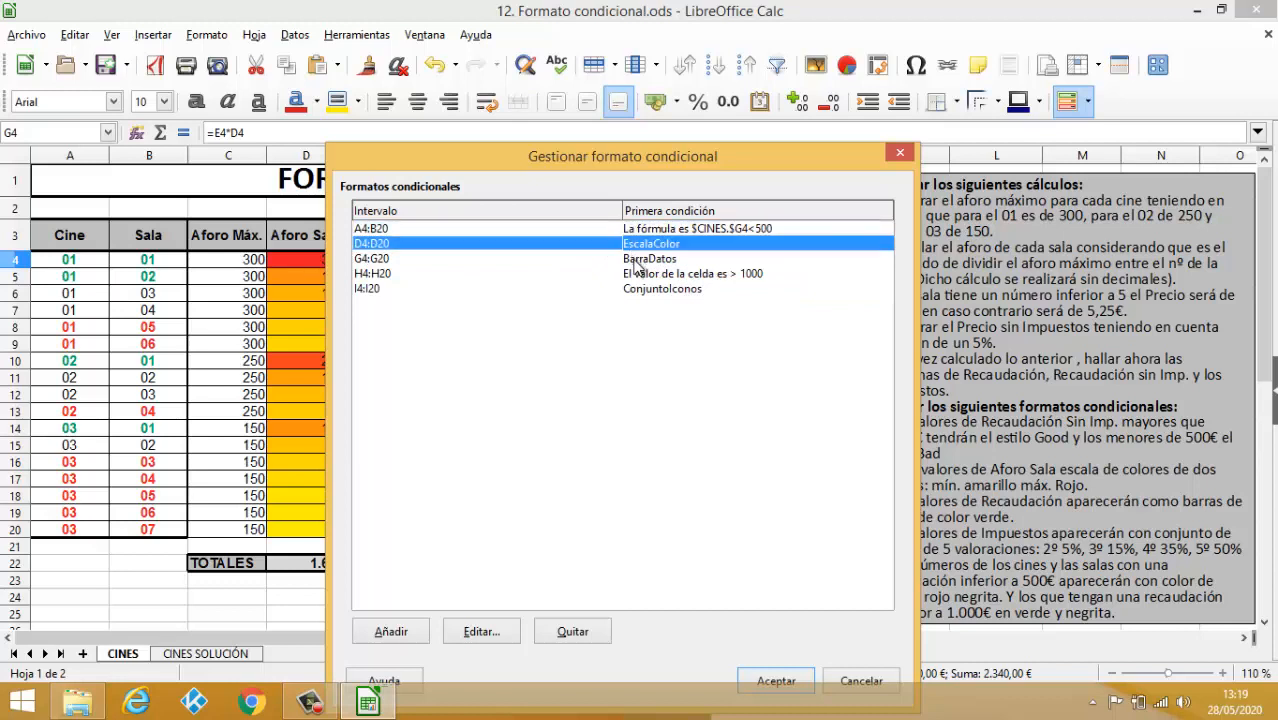
left_click(636, 258)
left_click(638, 273)
left_click(641, 289)
left_click_drag(613, 168, 600, 105)
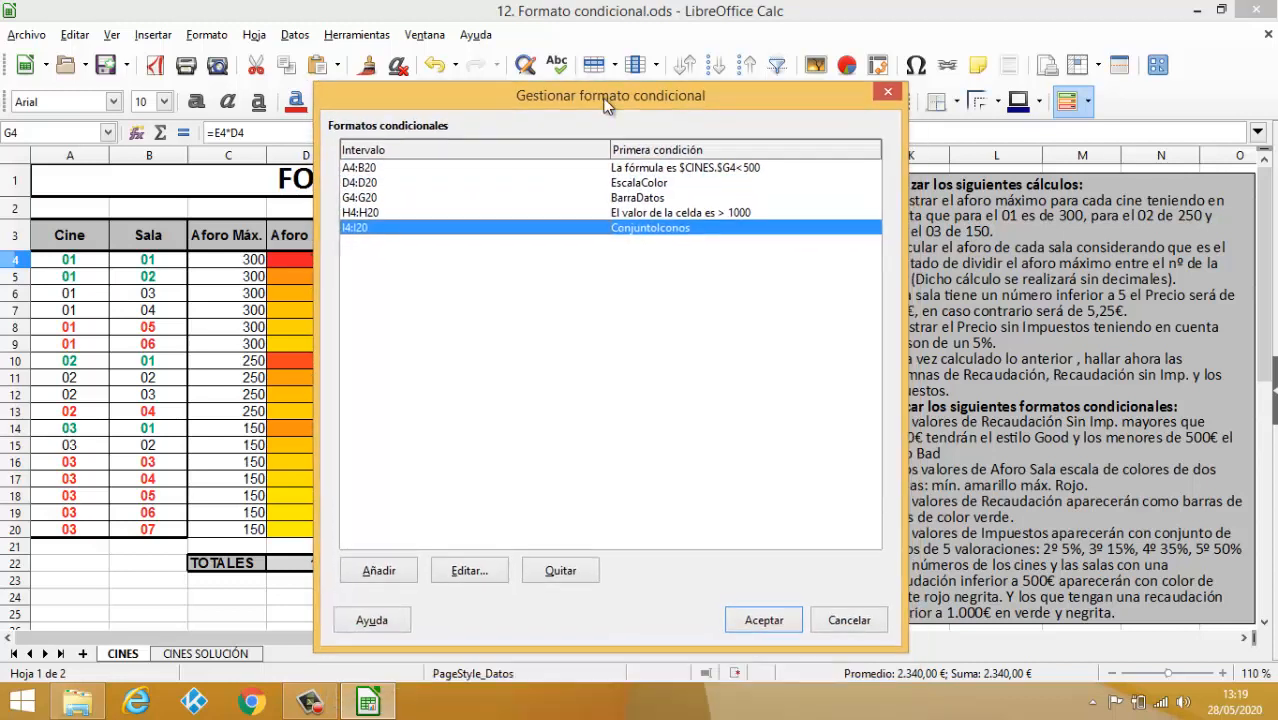
Inspect both formula conditions of the A4:B20 conditional format and close it without changes.
left_click(373, 168)
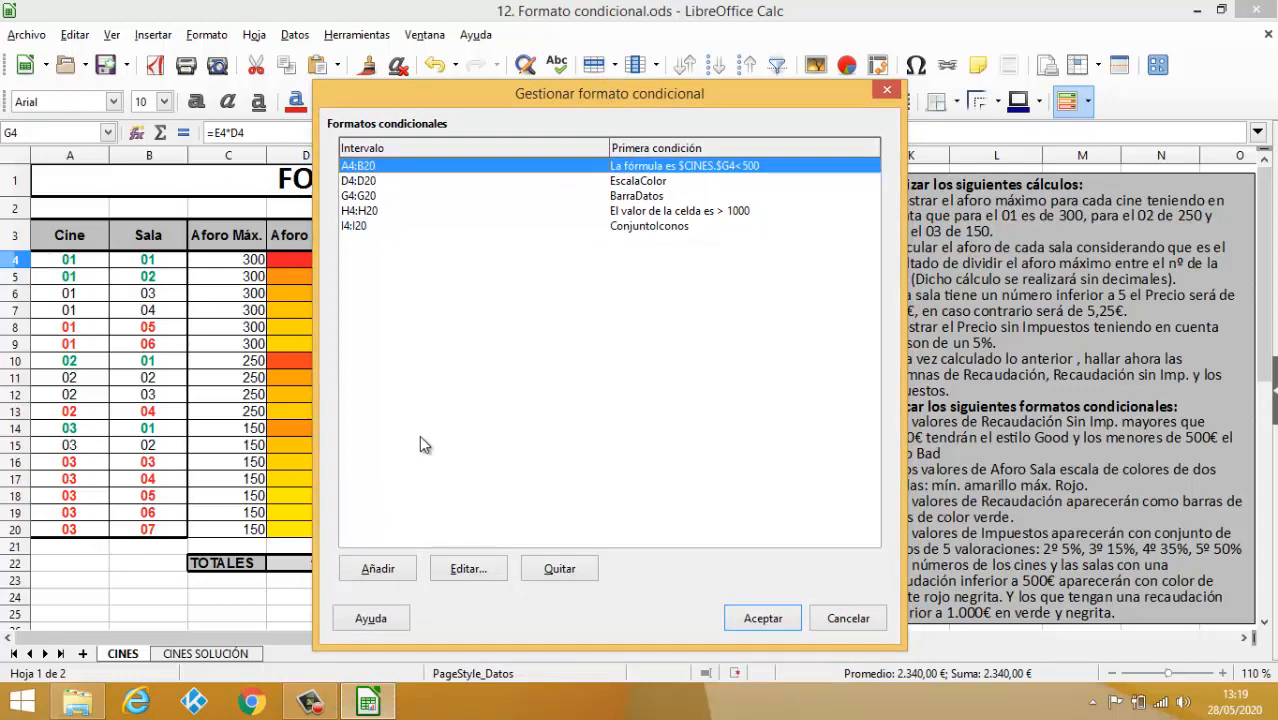
left_click(463, 568)
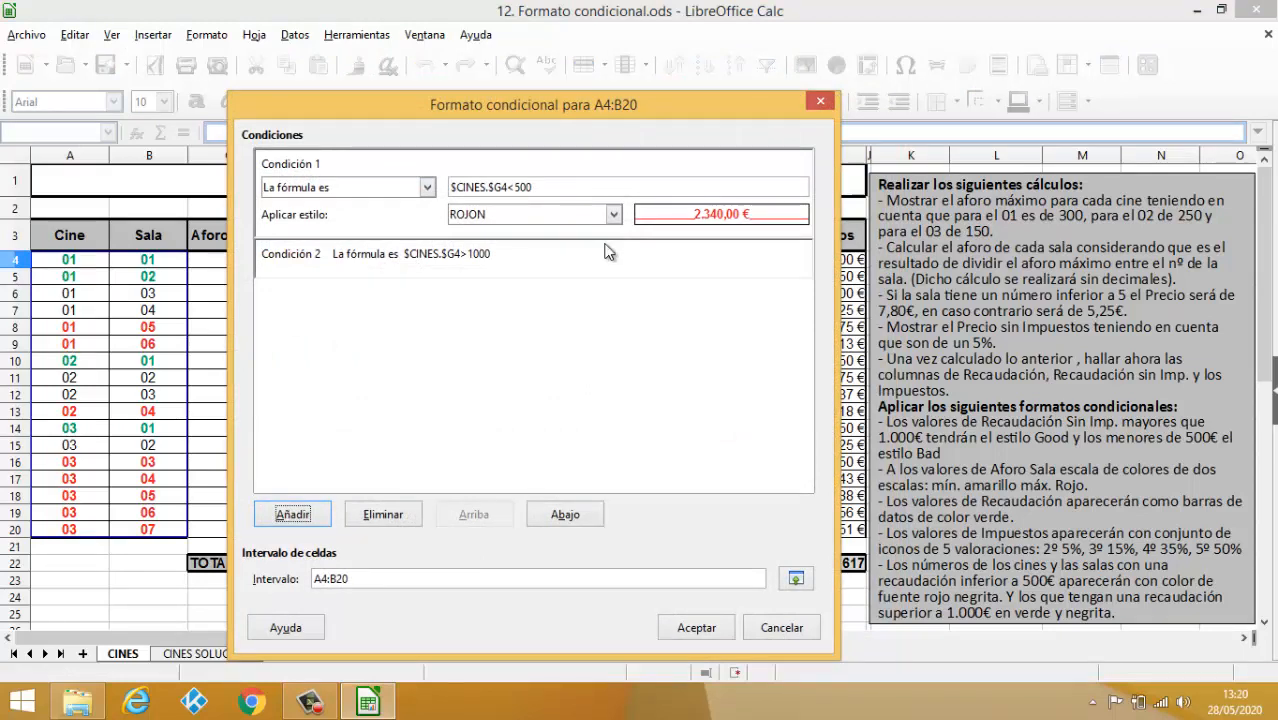
left_click(784, 628)
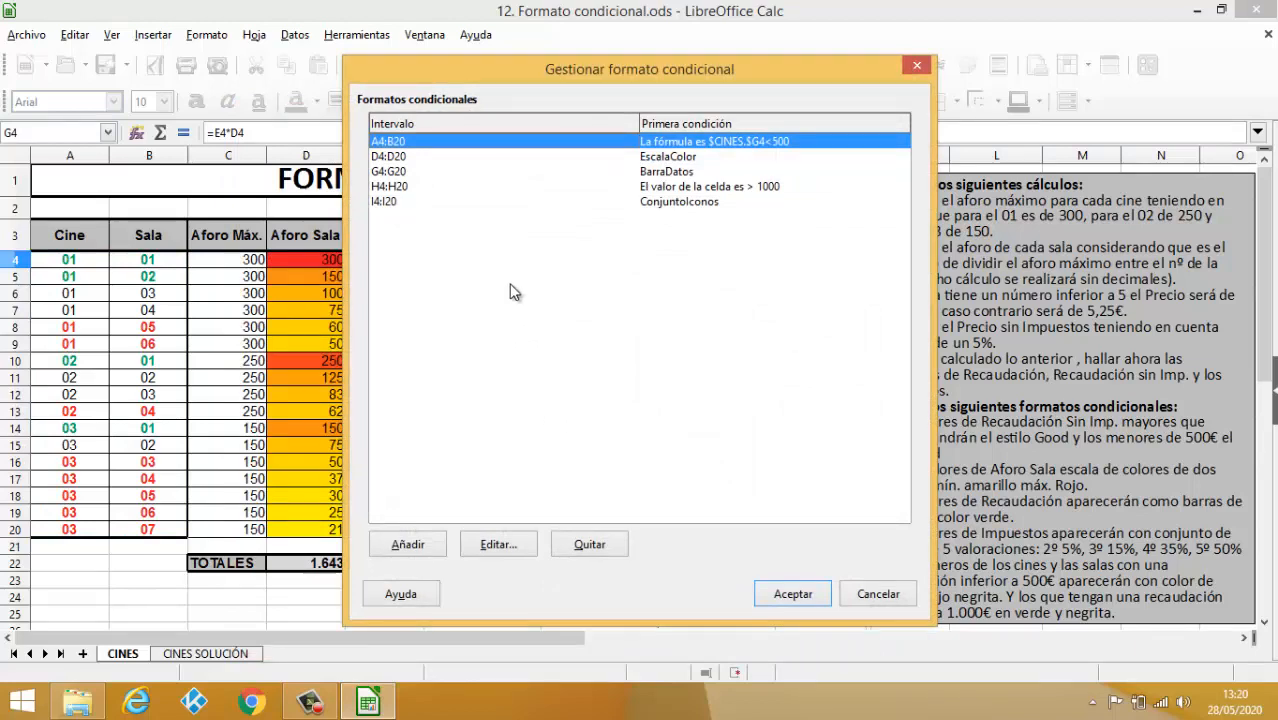
Remove the icon set format for I4:I20 from the list of managed conditional formats.
left_click(389, 203)
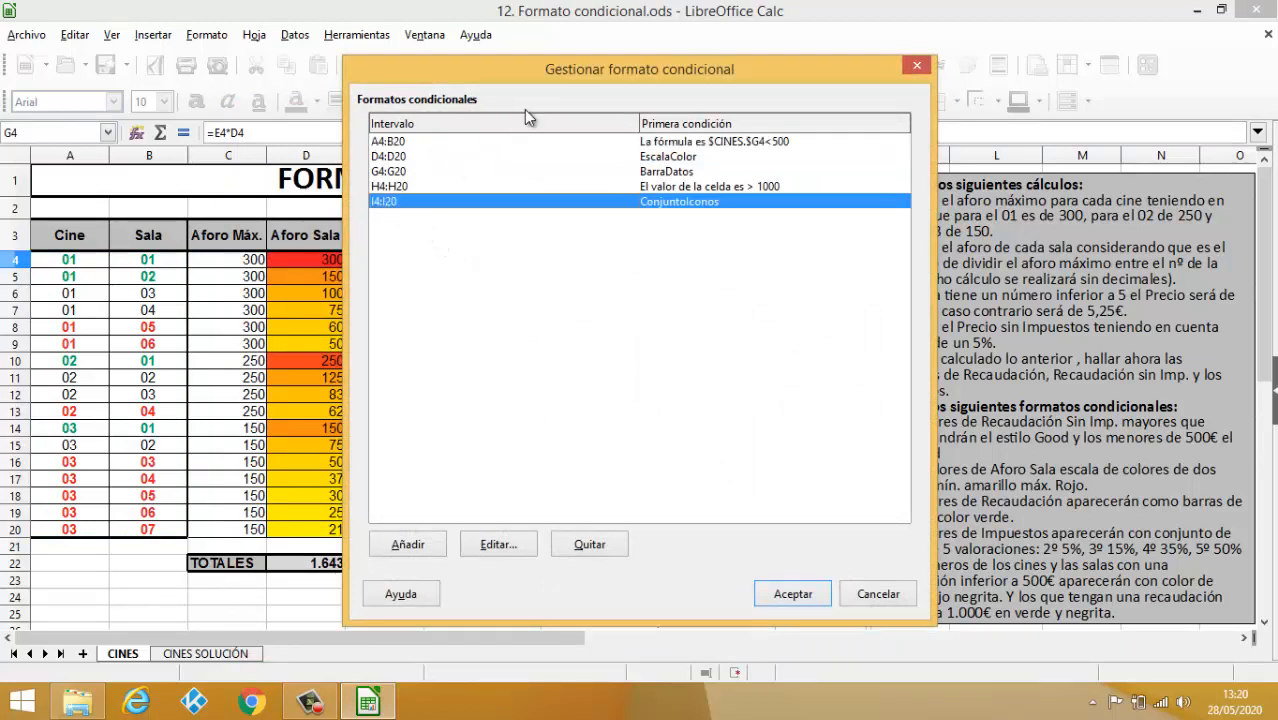
left_click_drag(547, 73, 323, 86)
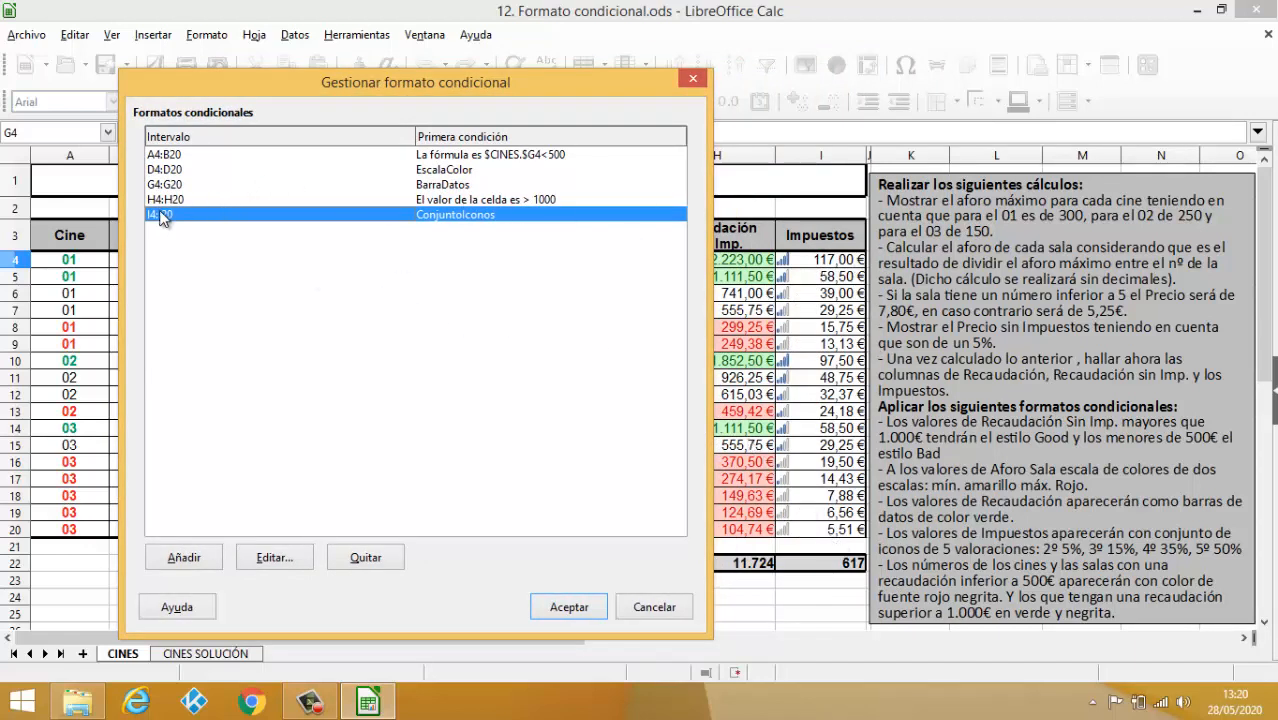
left_click(366, 558)
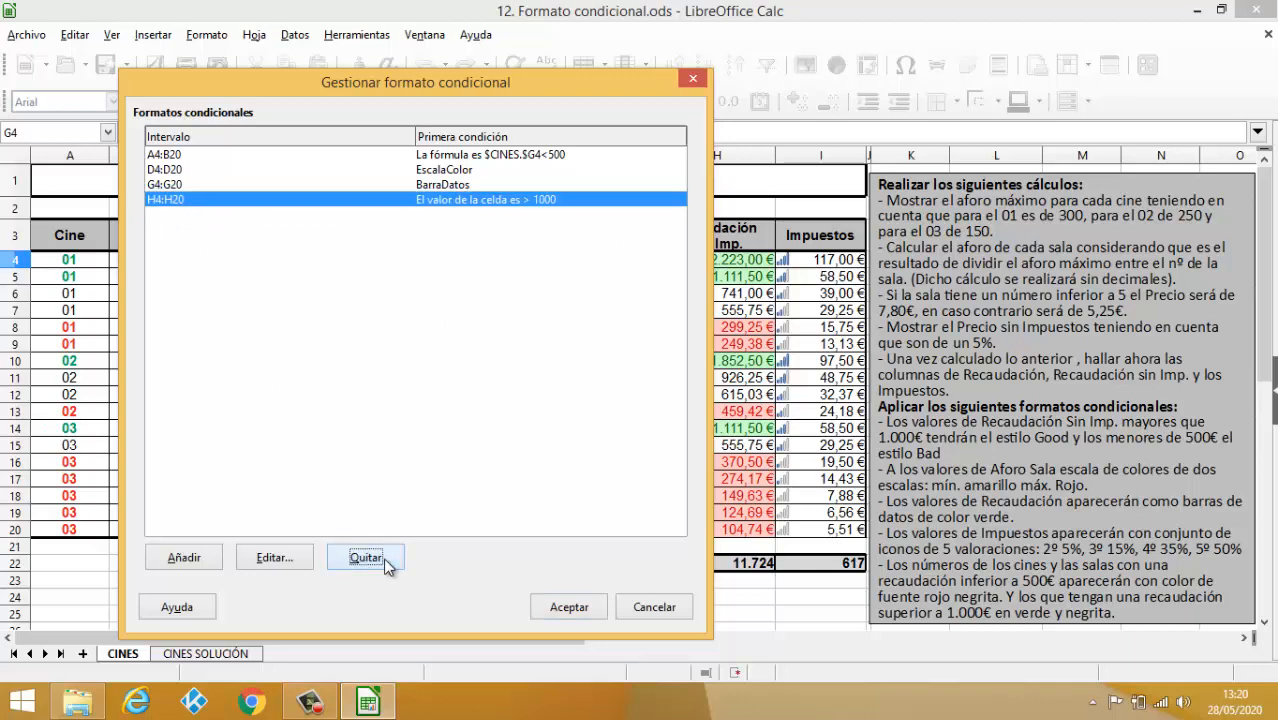
Apply the removal of the I4:I20 icon set format to the sheet and undo it.
left_click(569, 608)
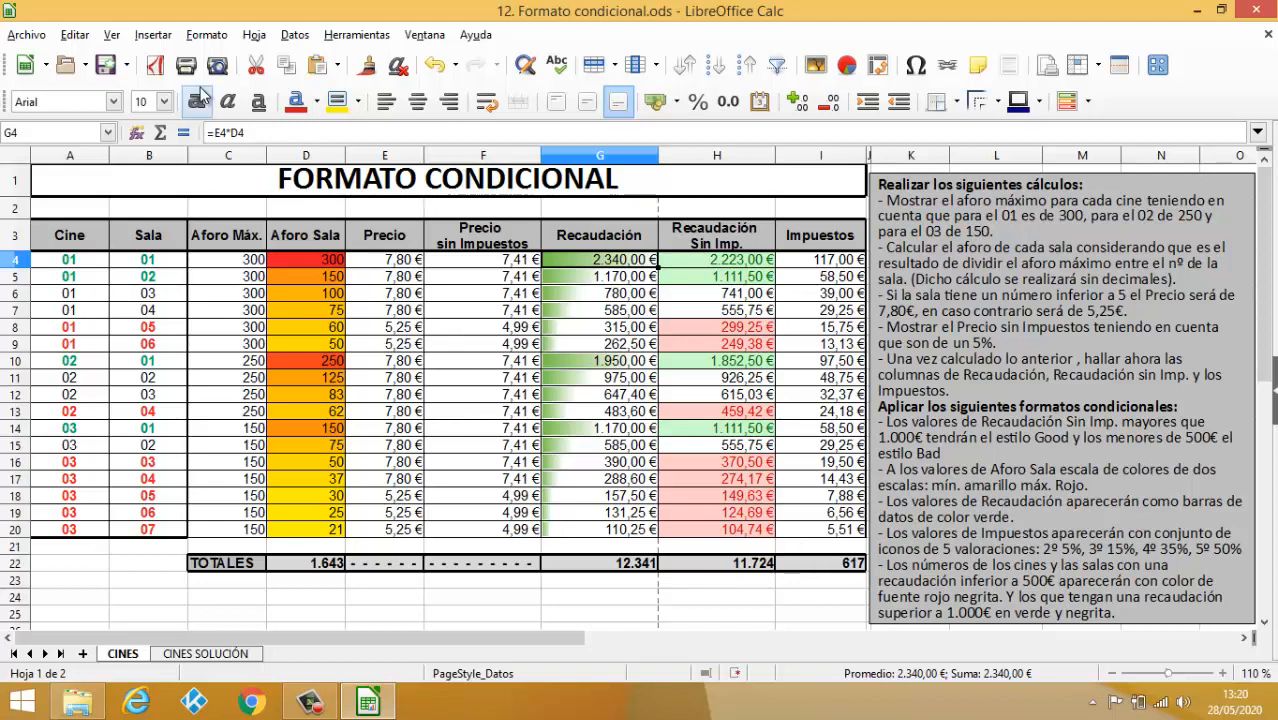
left_click(434, 64)
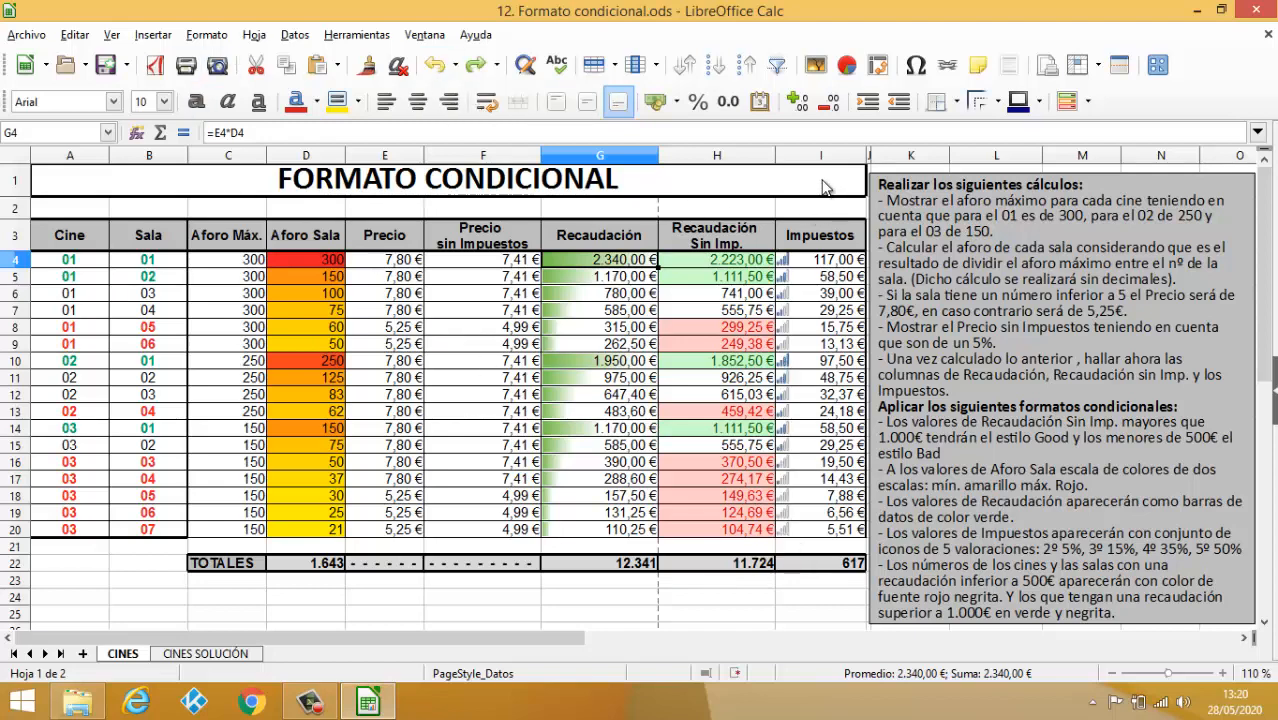
Reopen the manager of conditional formats and go through its entries for D4:D20, G4:G20, H4:H20 and I4:I20.
left_click(1086, 101)
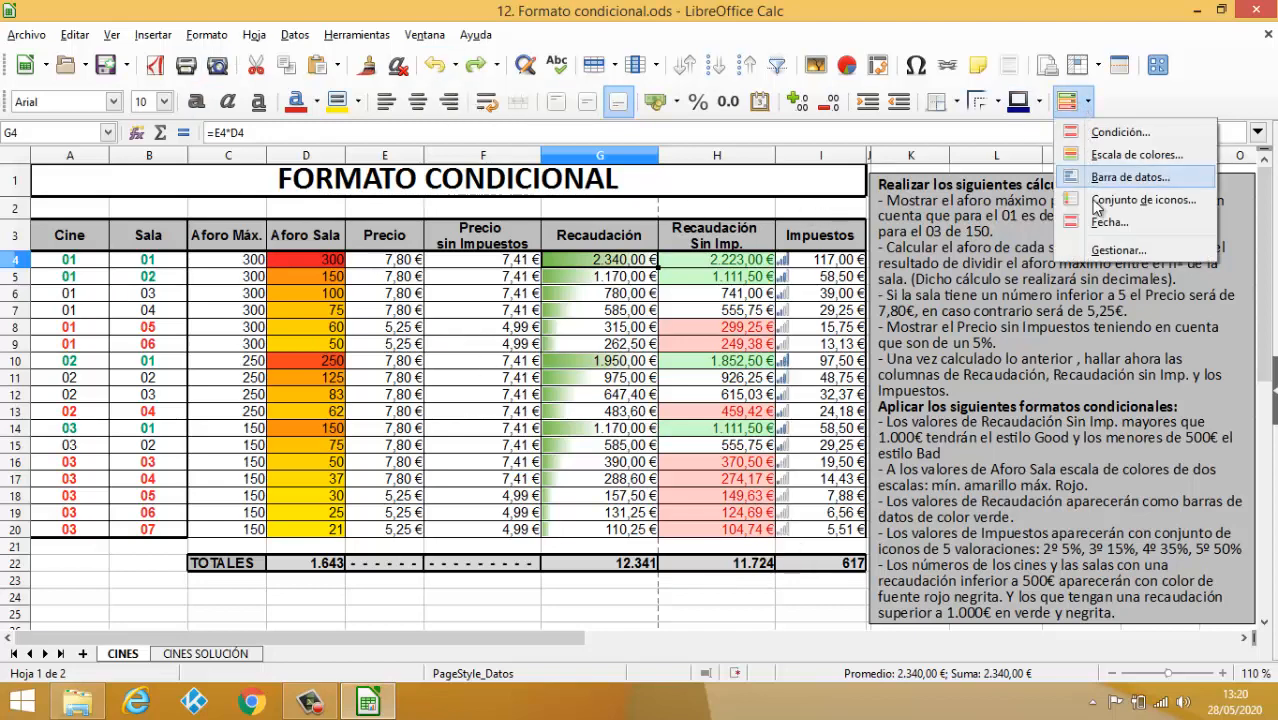
left_click(1117, 251)
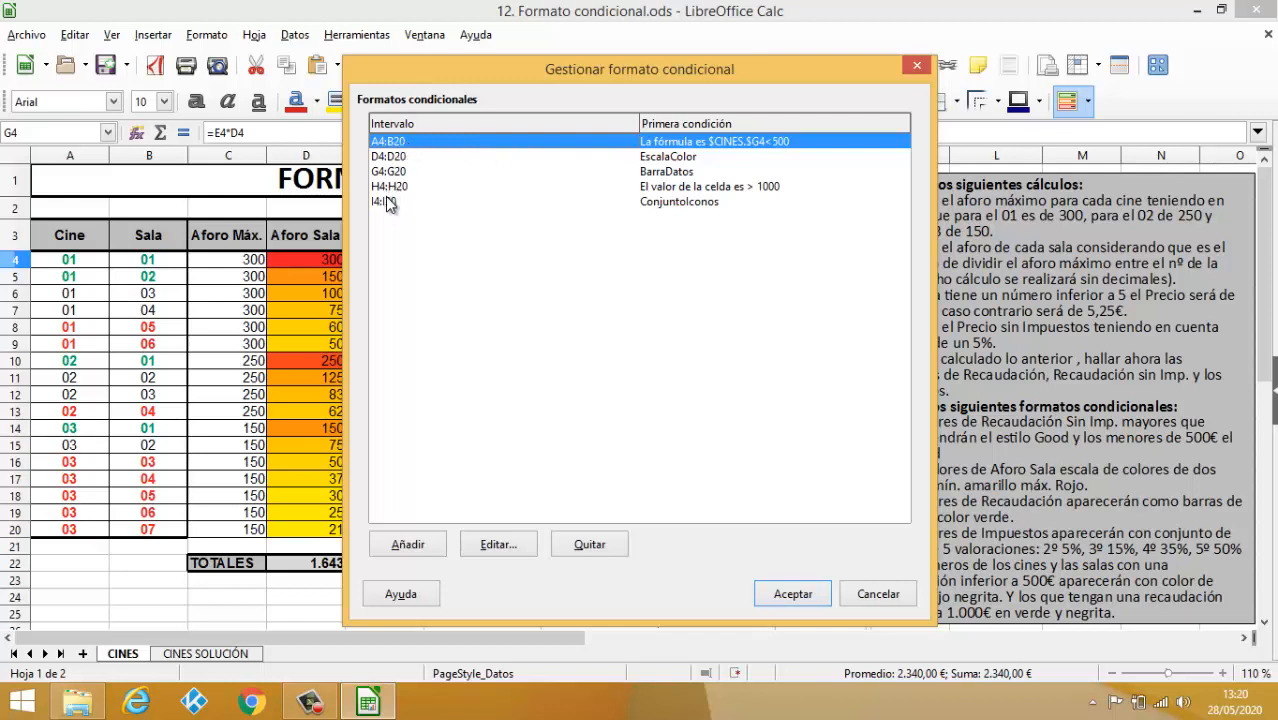
left_click(388, 158)
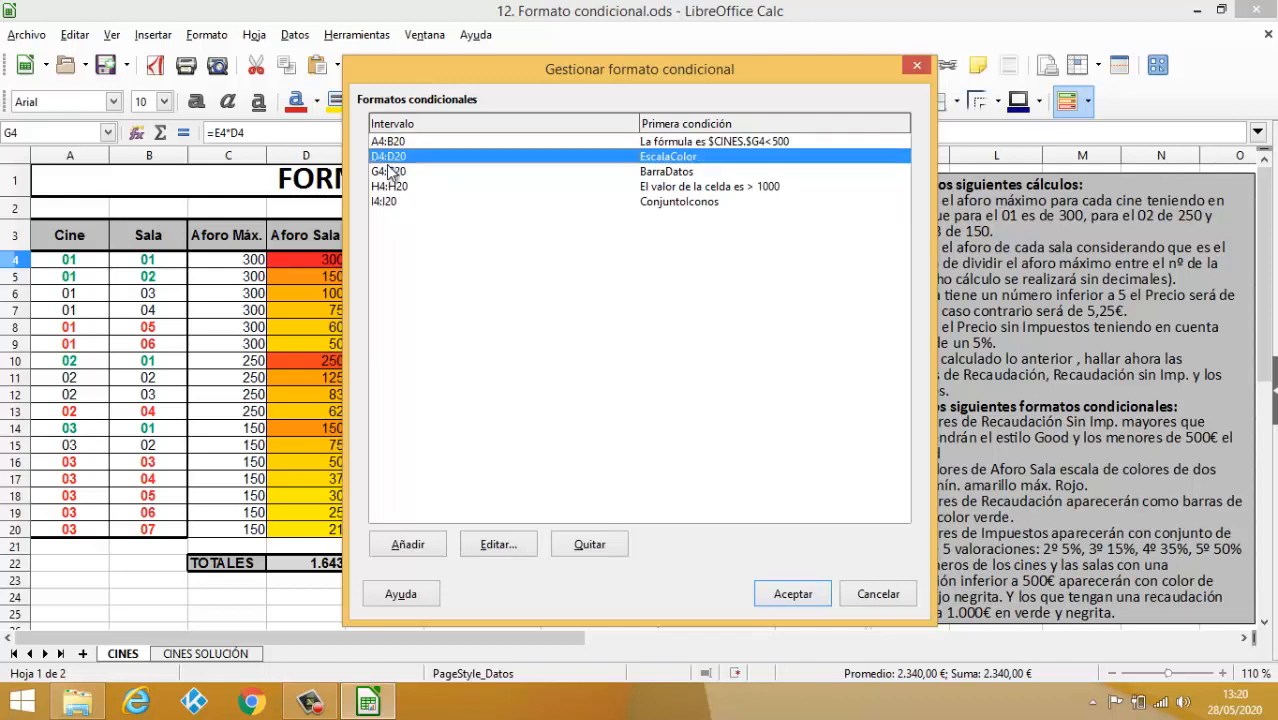
left_click(390, 172)
left_click(392, 187)
left_click(391, 203)
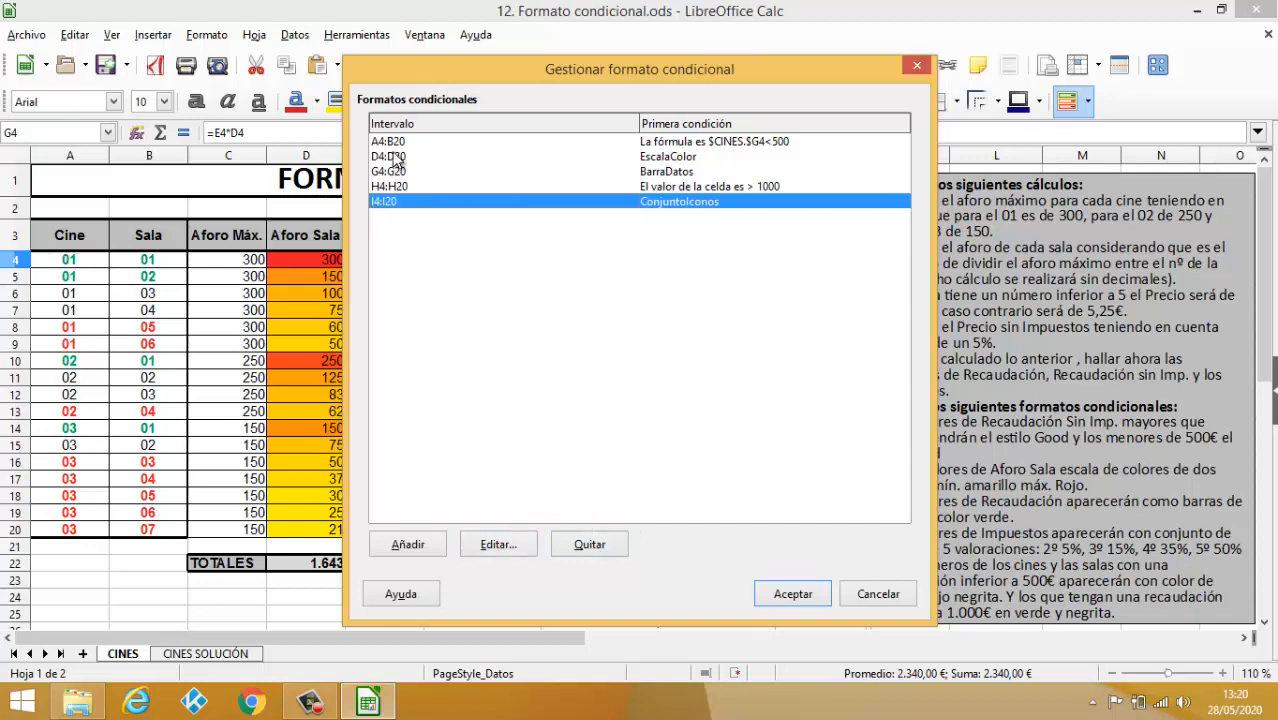
Inspect the settings for adding a new conditional format, and return to empty cell A22 without keeping any changes.
left_click(424, 545)
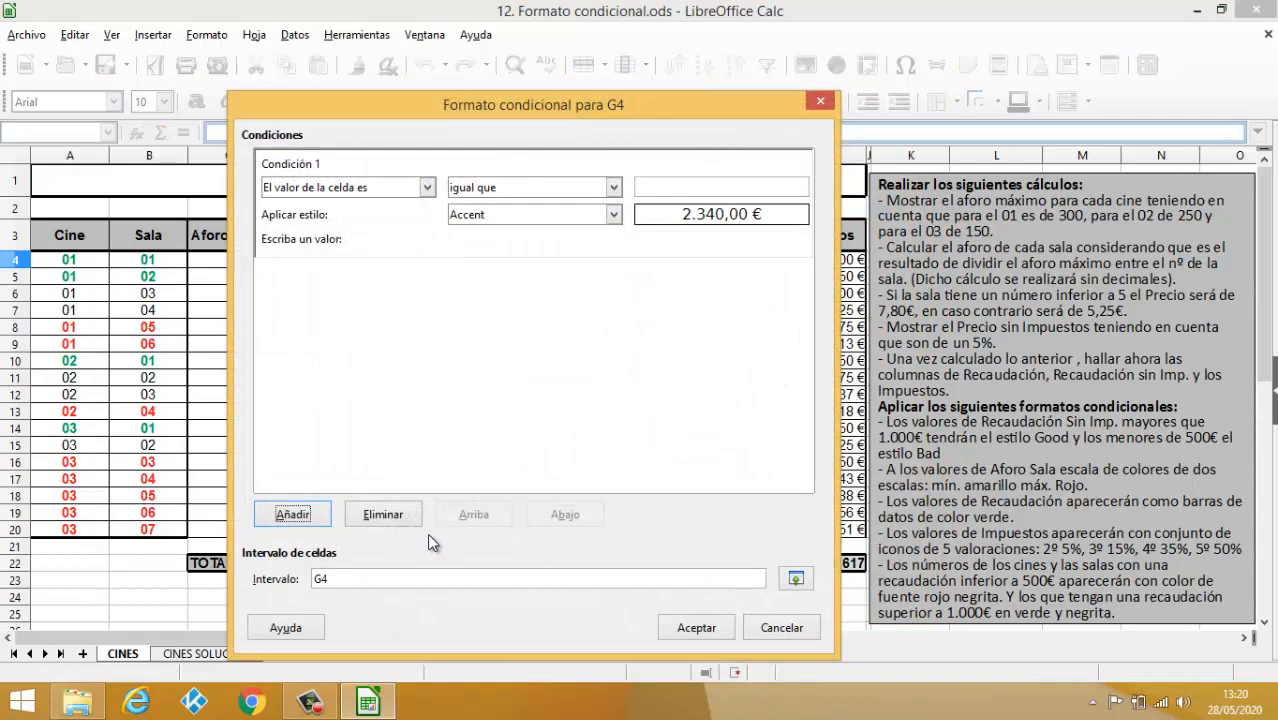
left_click(762, 626)
left_click(880, 616)
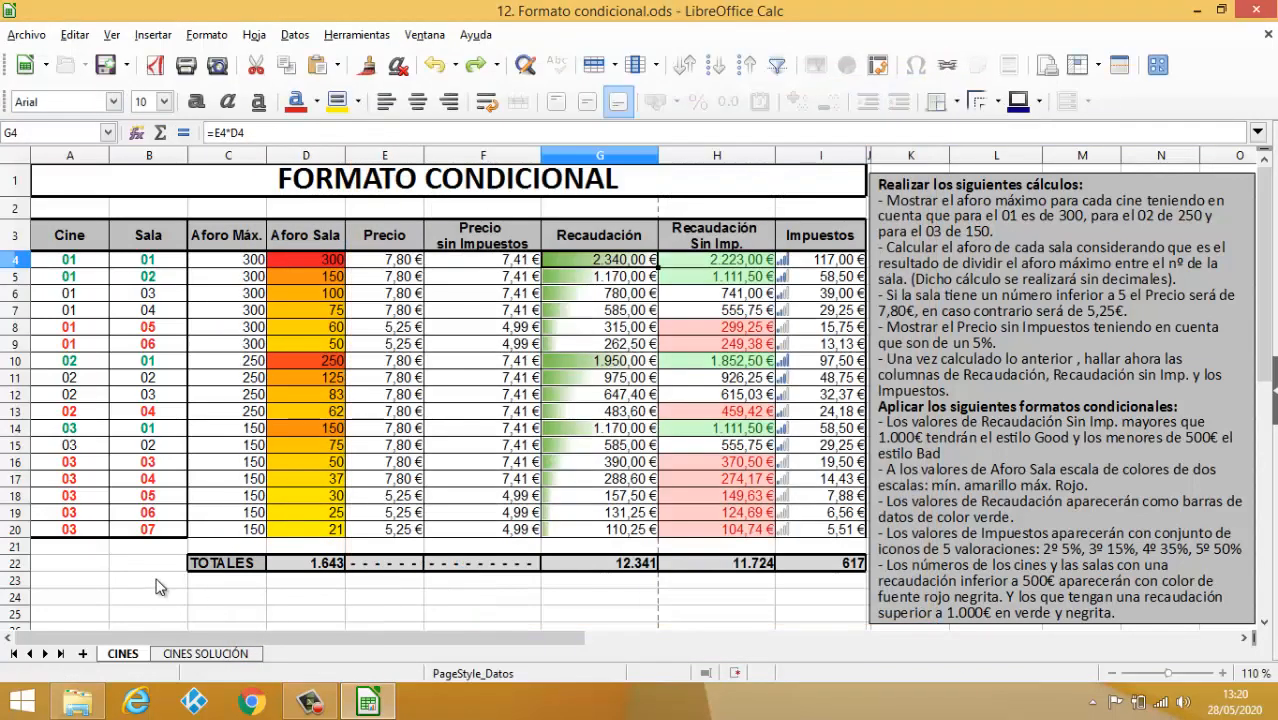
left_click(83, 563)
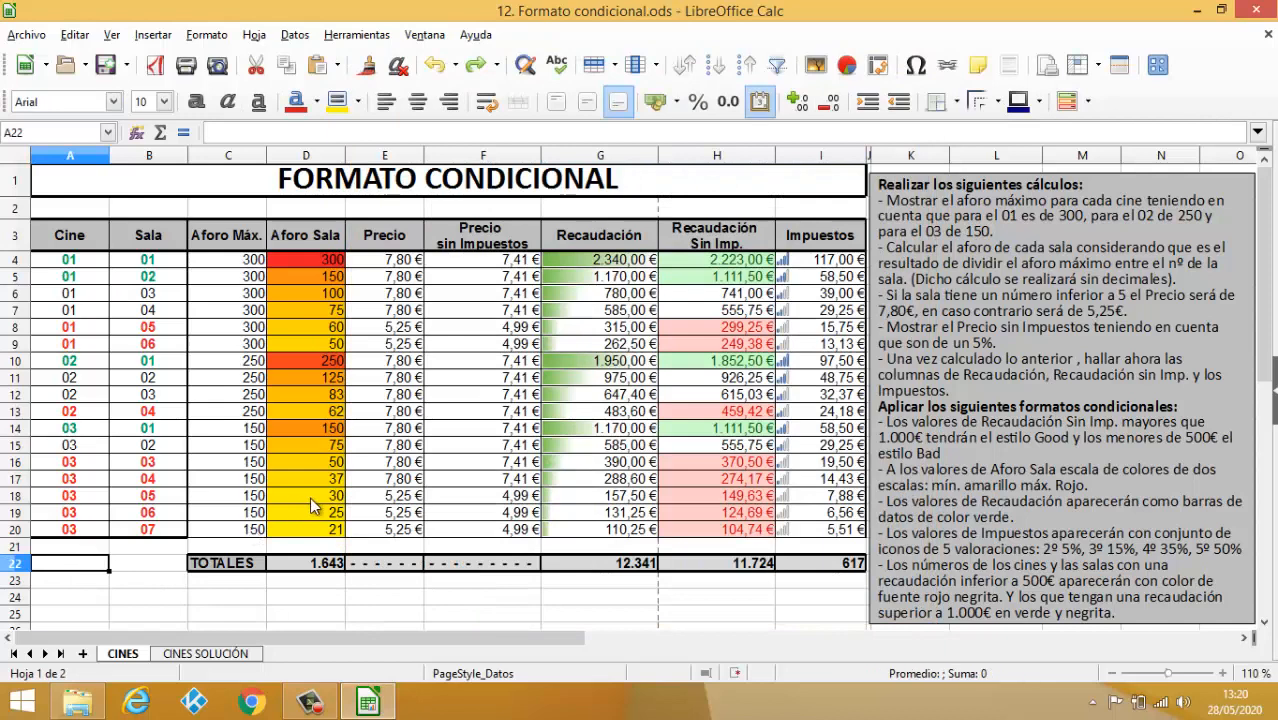